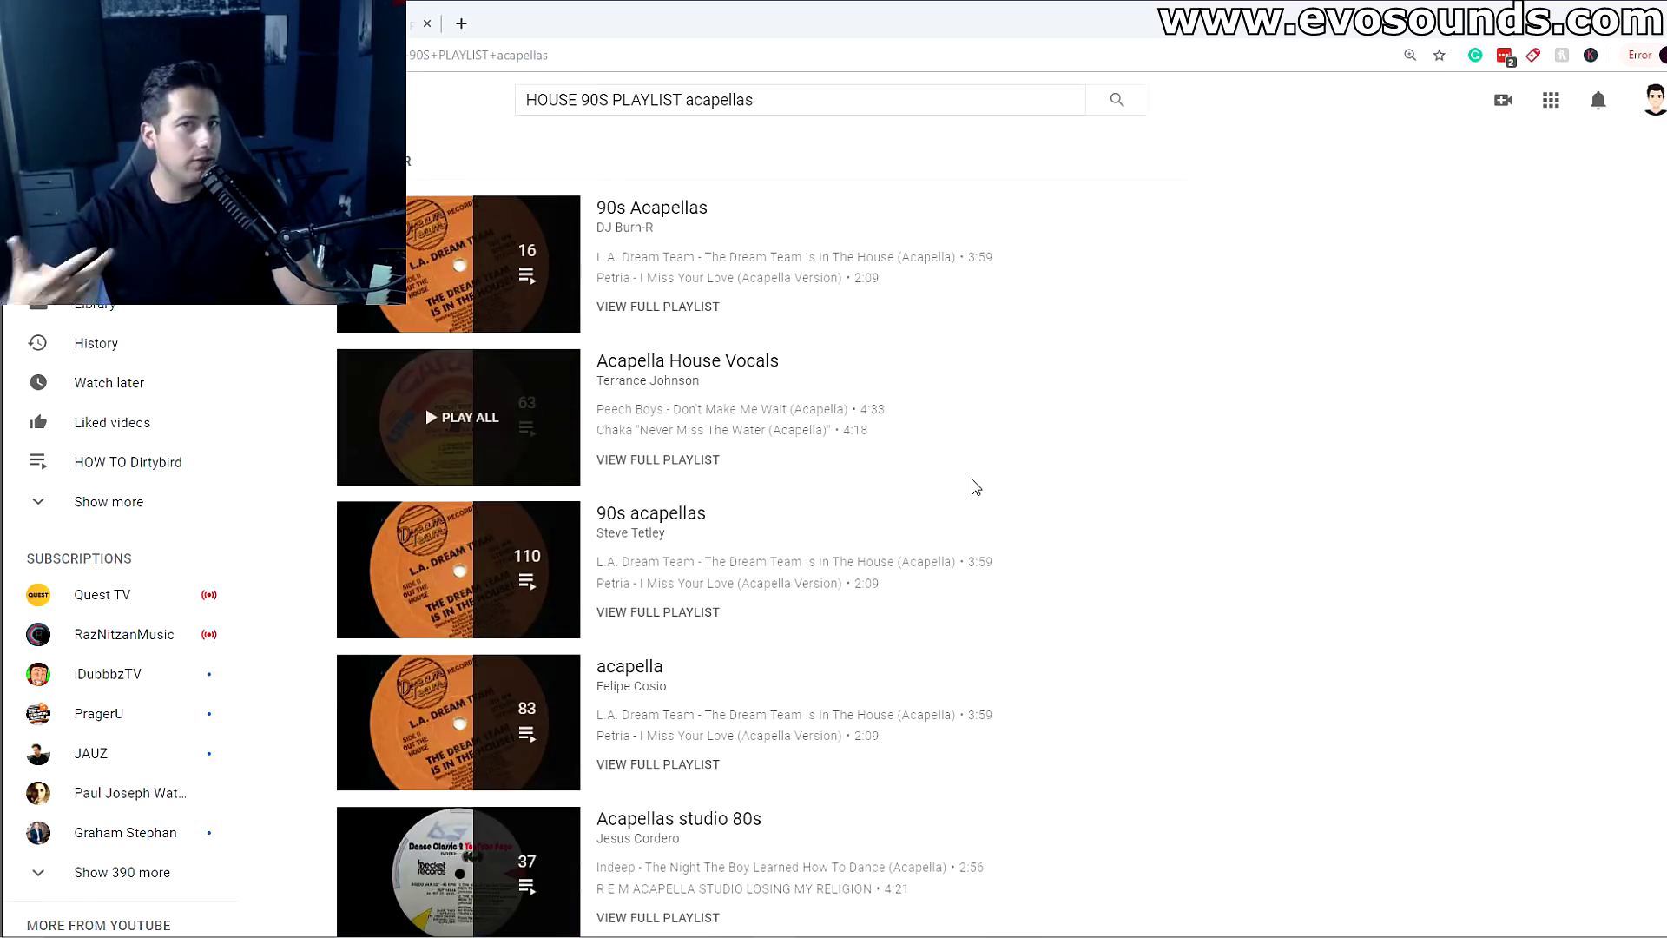
Look through the acapella playlists in the YouTube search results and switch to Ableton Live.
scroll(974, 486, down, 6)
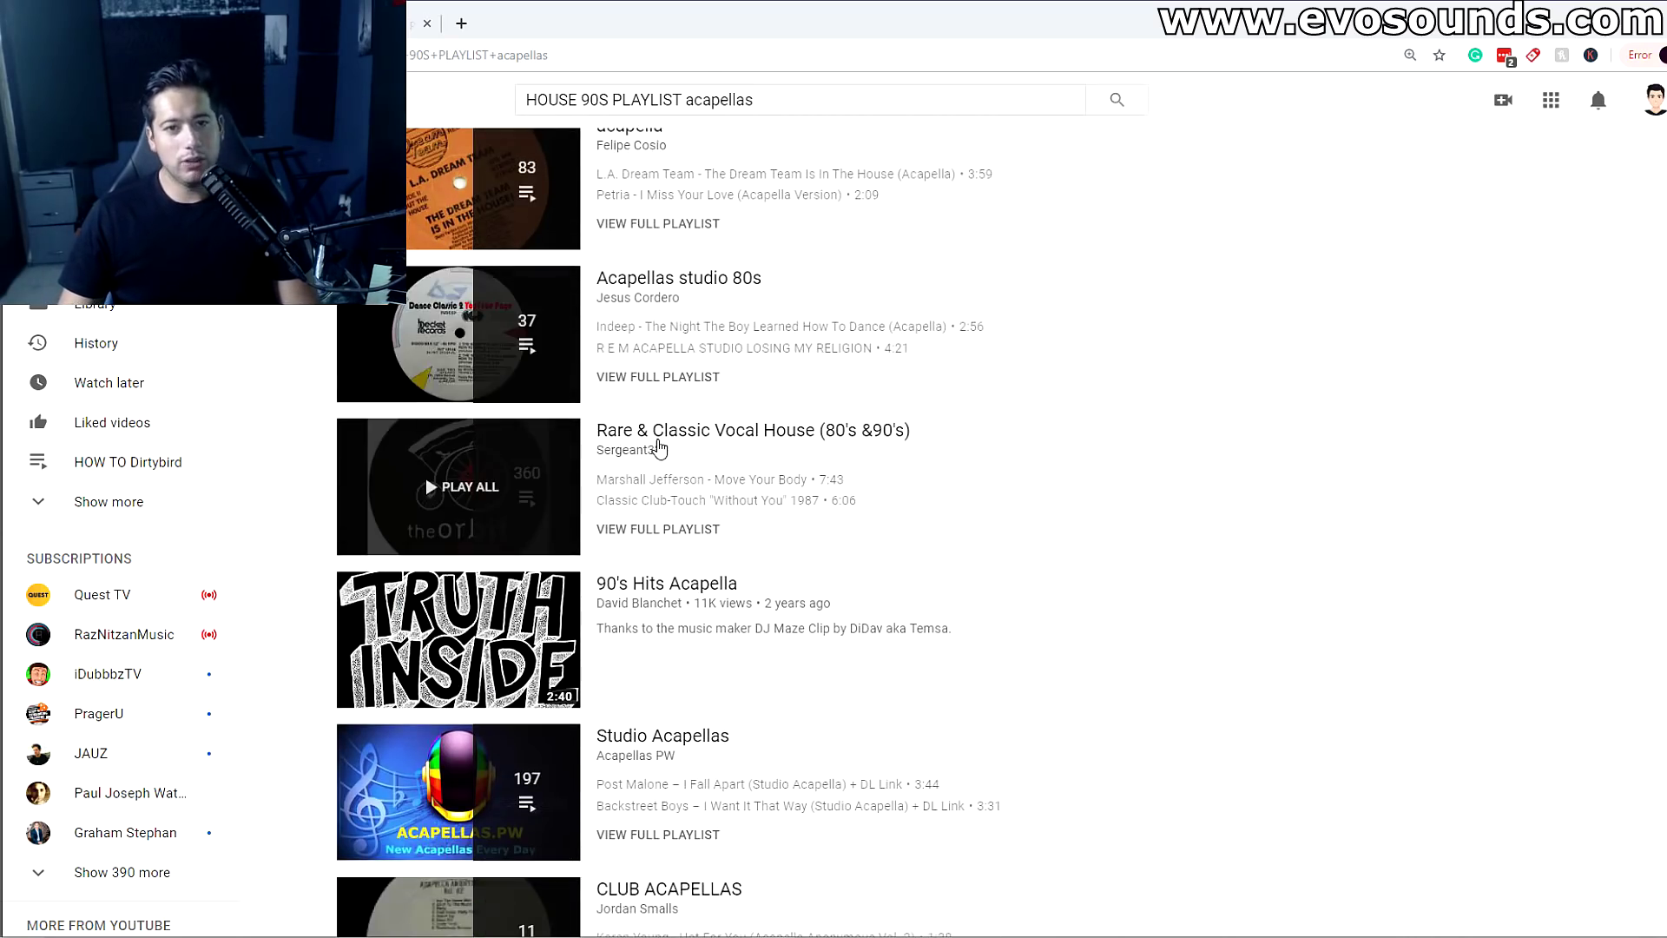
scroll(688, 464, up, 6)
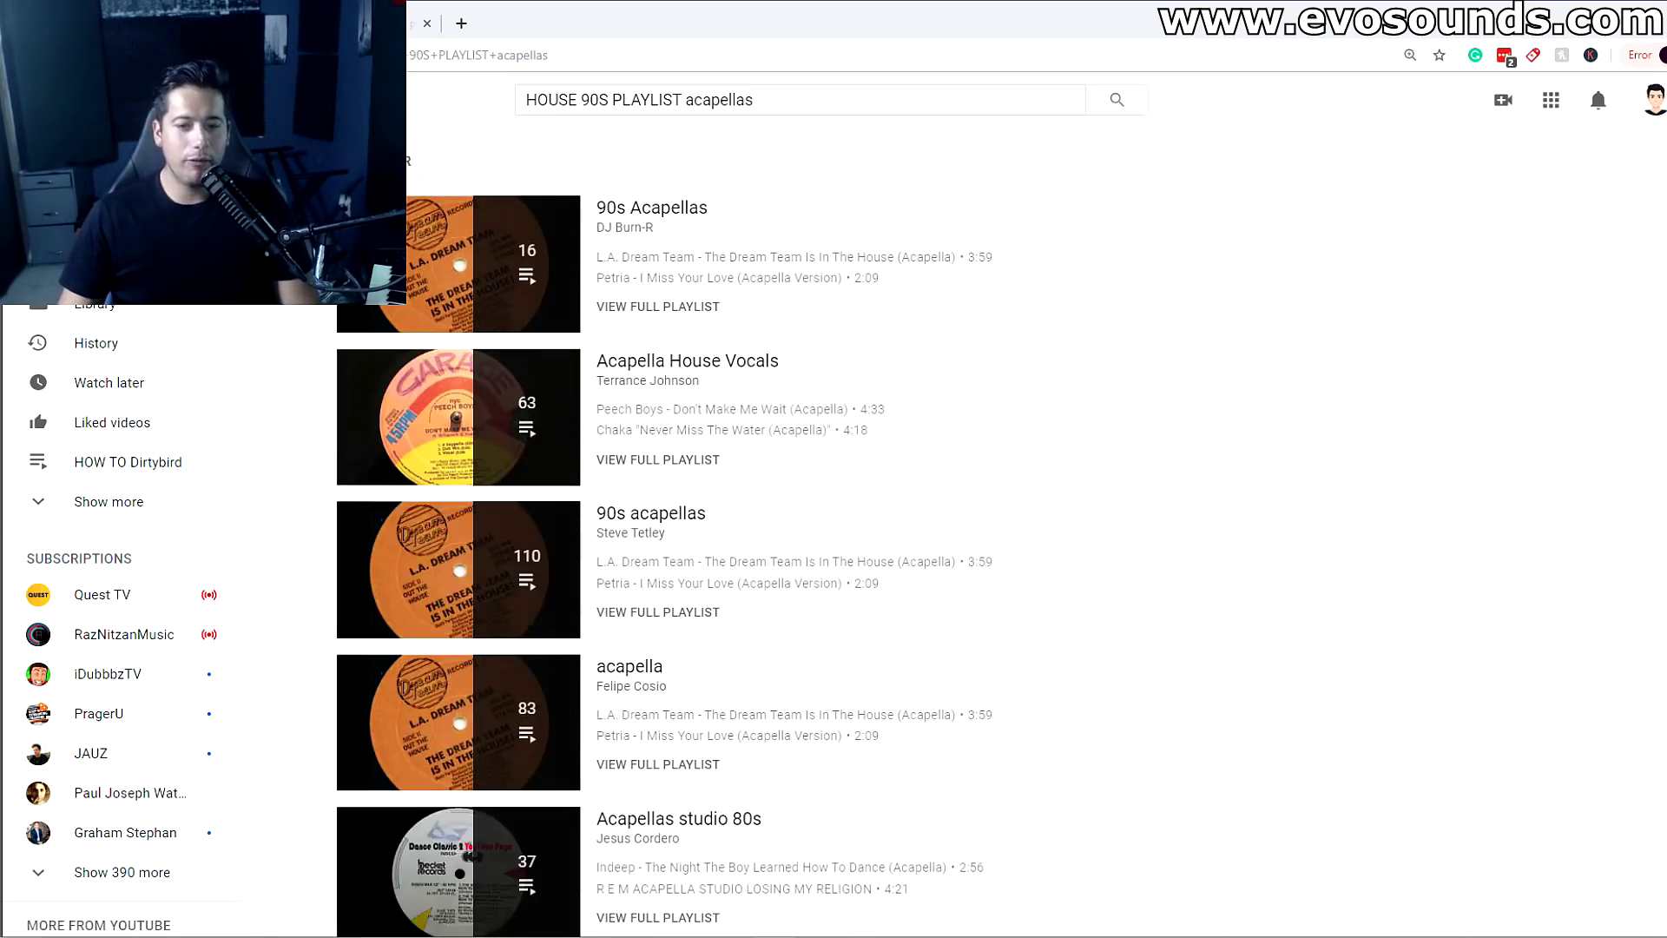
click(834, 936)
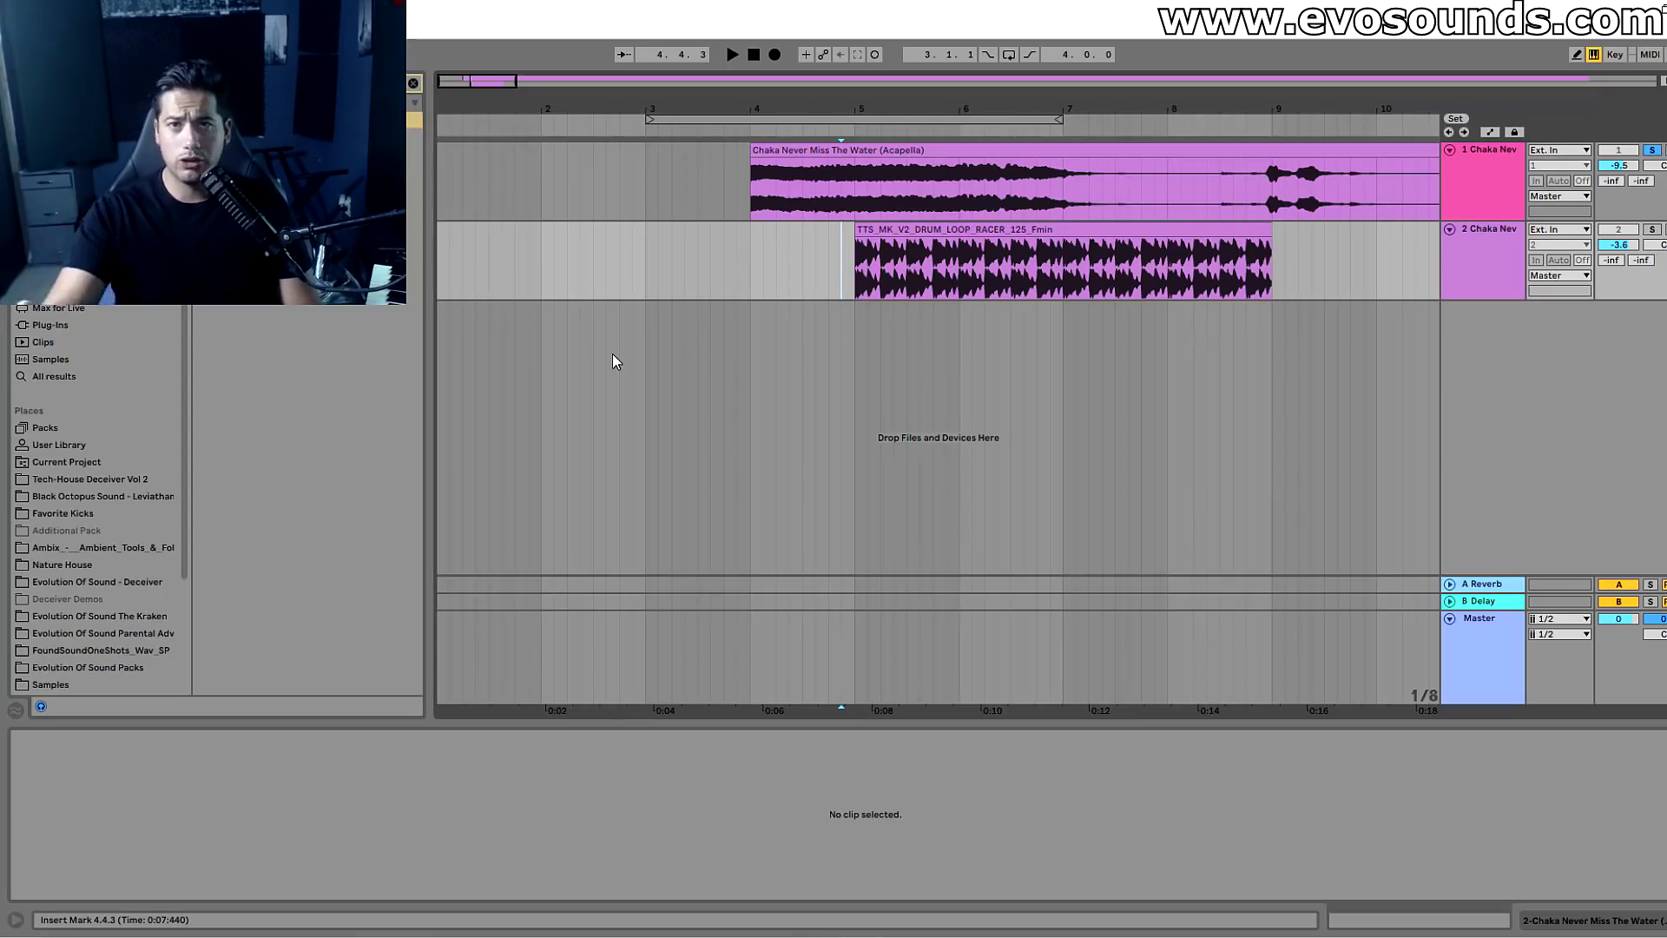
Look over the Mark Knight drum samples on Splice and listen to the soloed drum loop in Ableton Live.
click(917, 224)
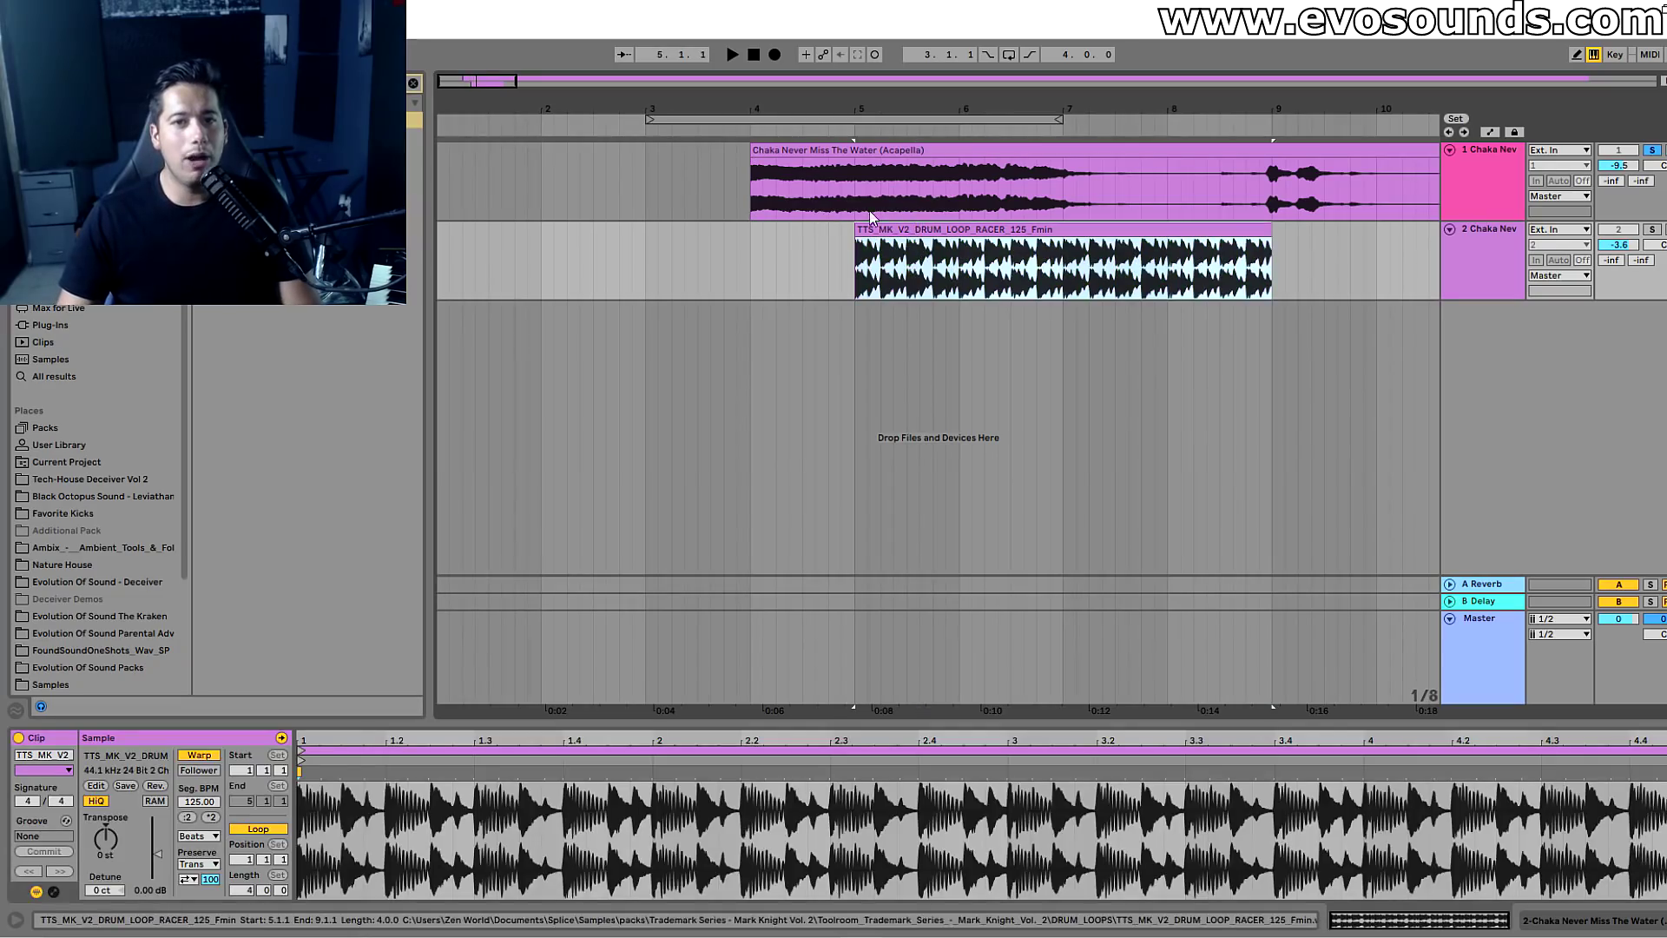
key(plus)
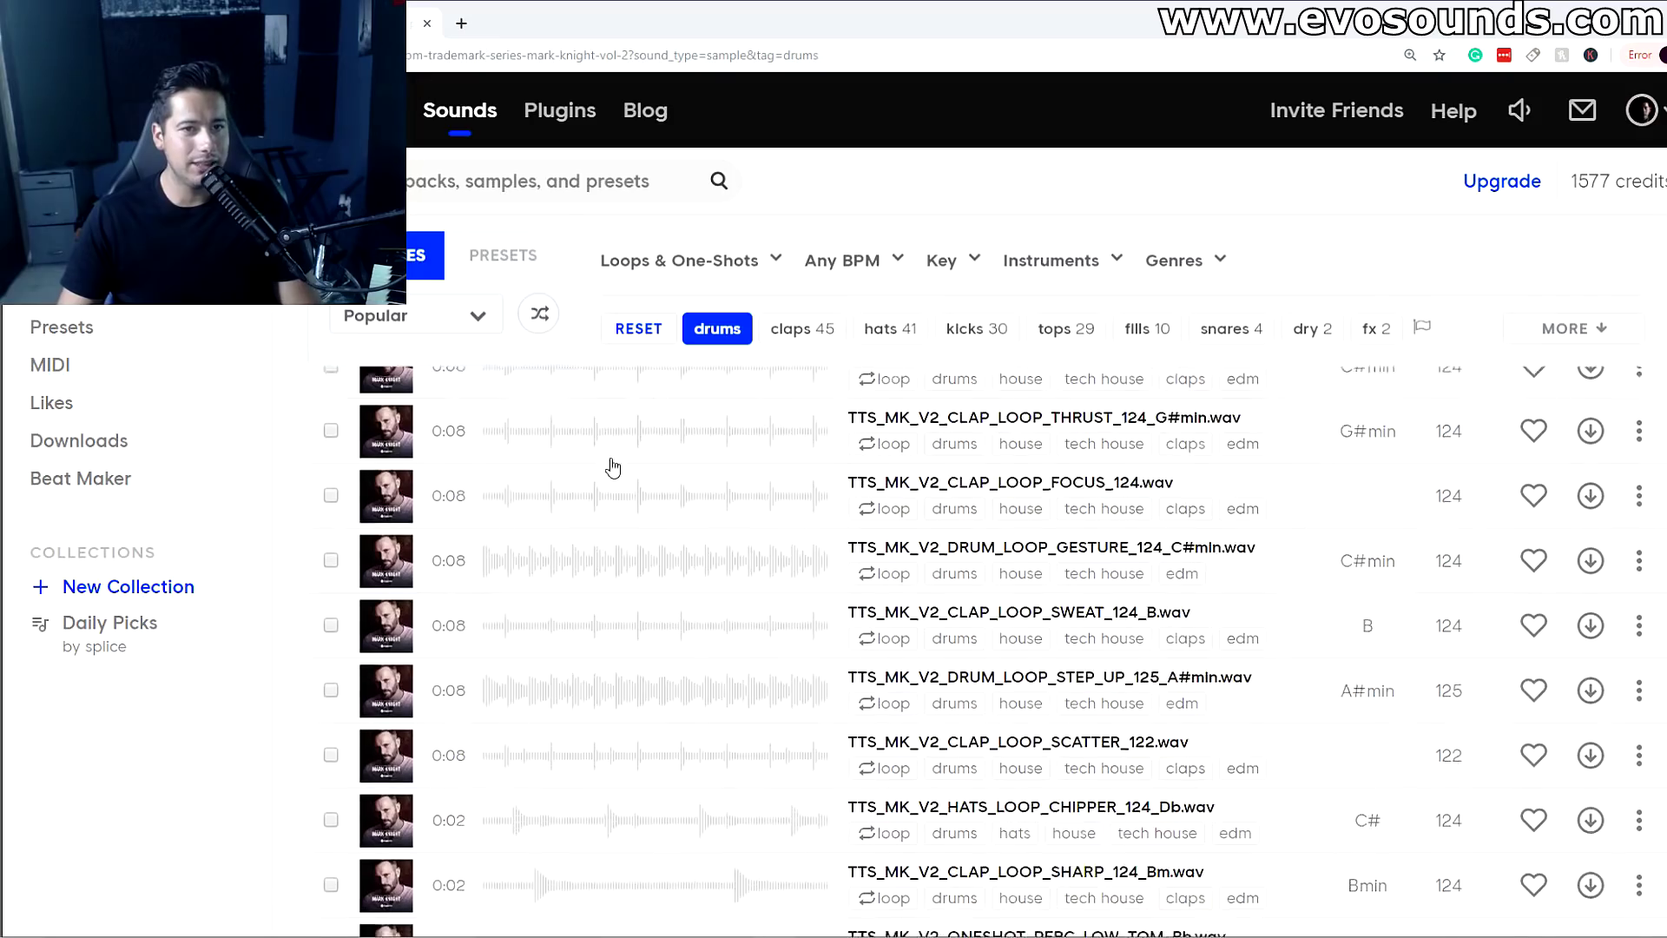
scroll(613, 467, down, 20)
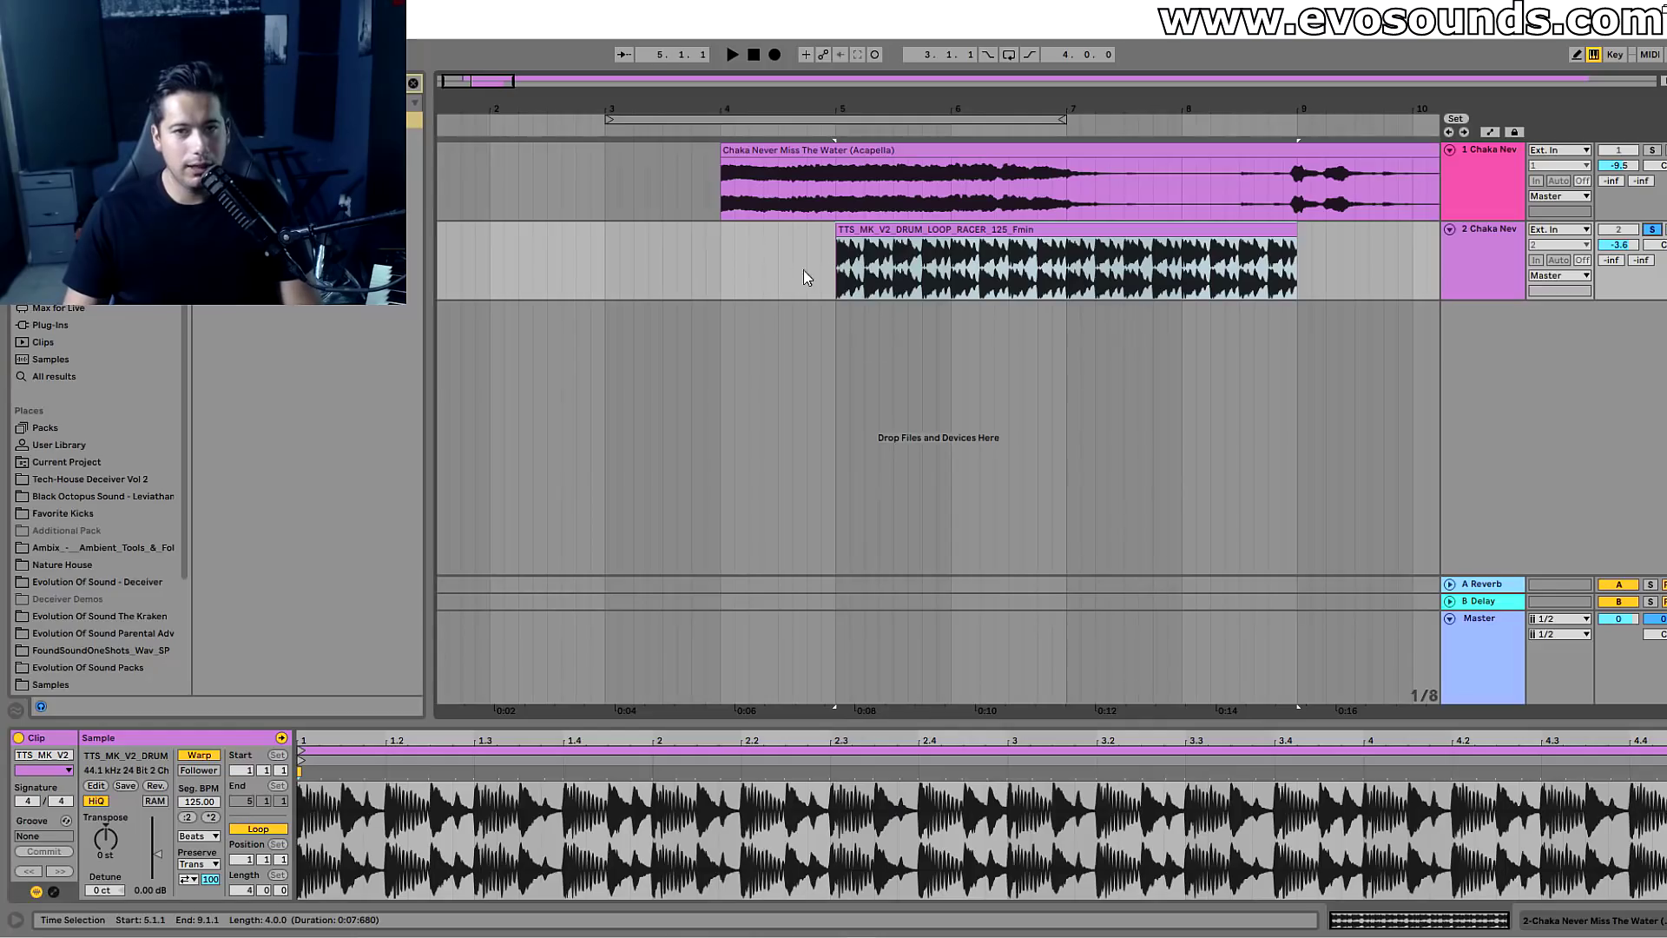
click(876, 246)
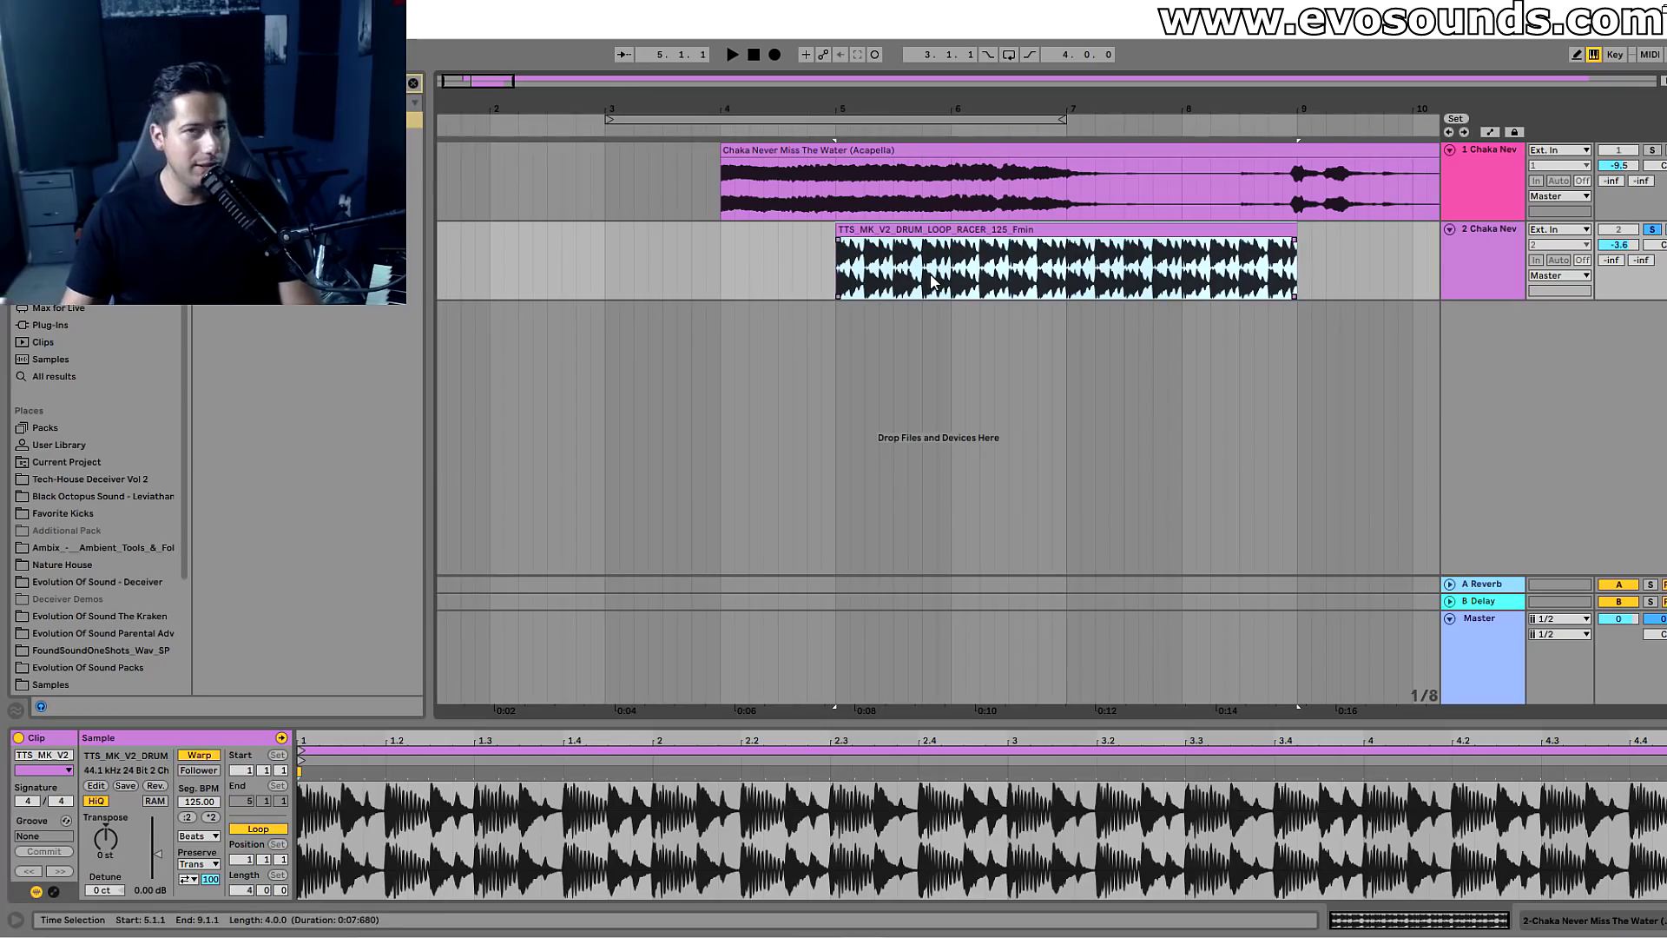
drag(802, 109, 605, 222)
key(space)
Extend the start of the acapella clip back to 3.3.3.
click(583, 151)
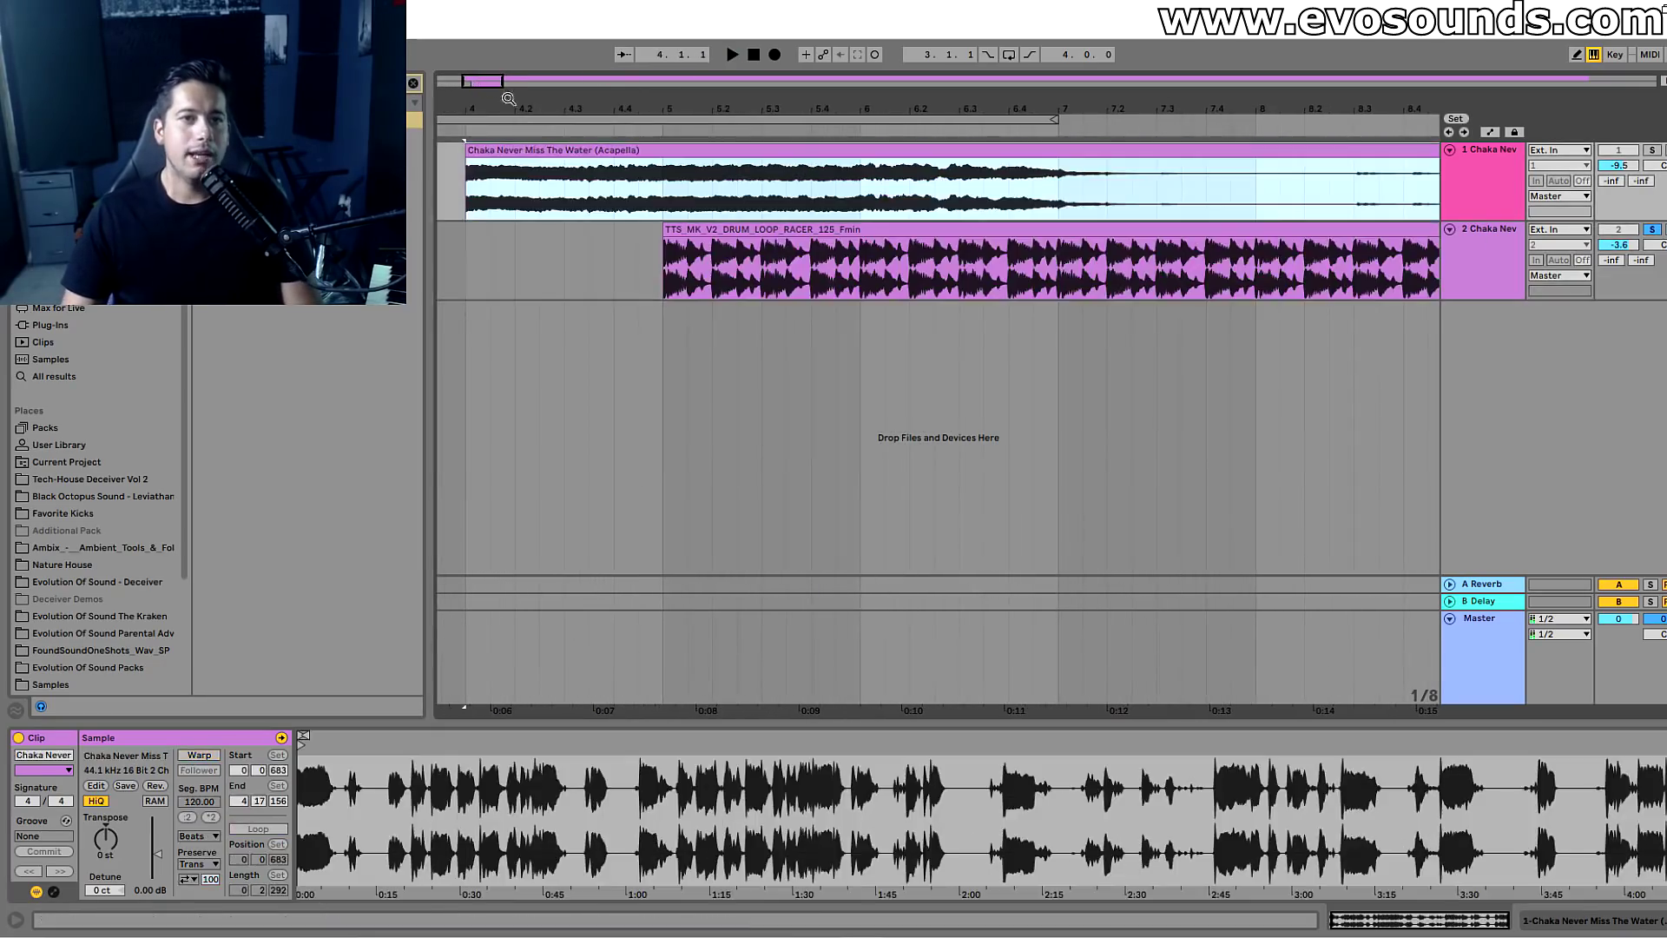
drag(488, 86, 511, 85)
drag(624, 152, 569, 149)
Solo the acapella track and set its volume to -3.9 dB during playback.
click(1501, 186)
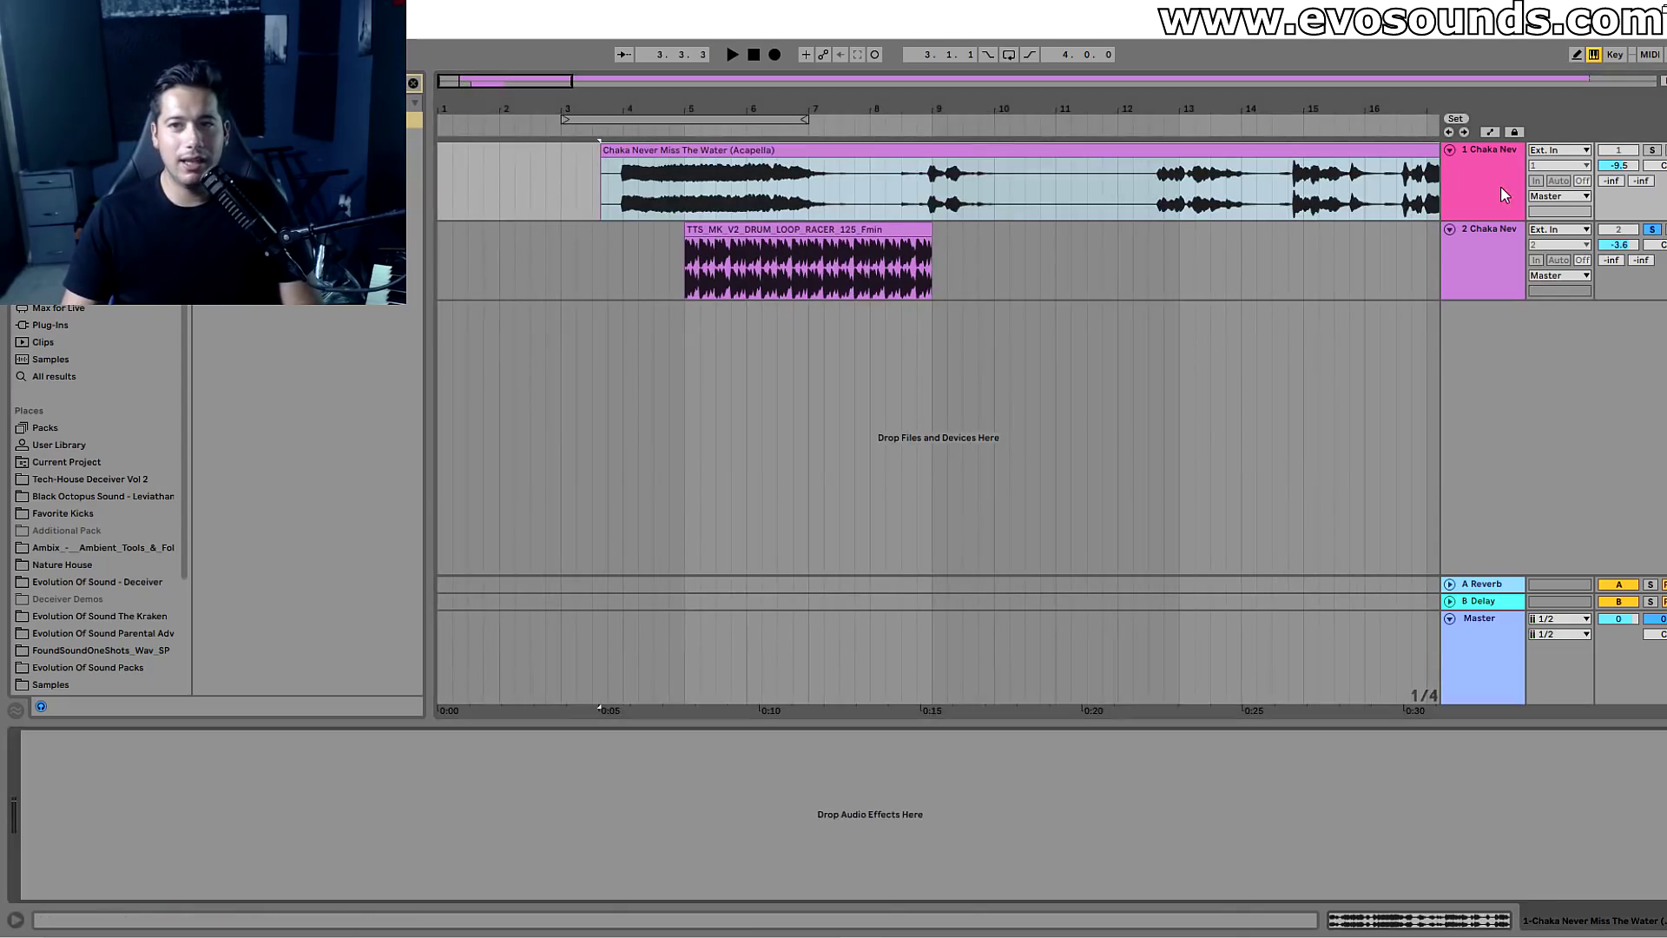
click(1649, 152)
key(space)
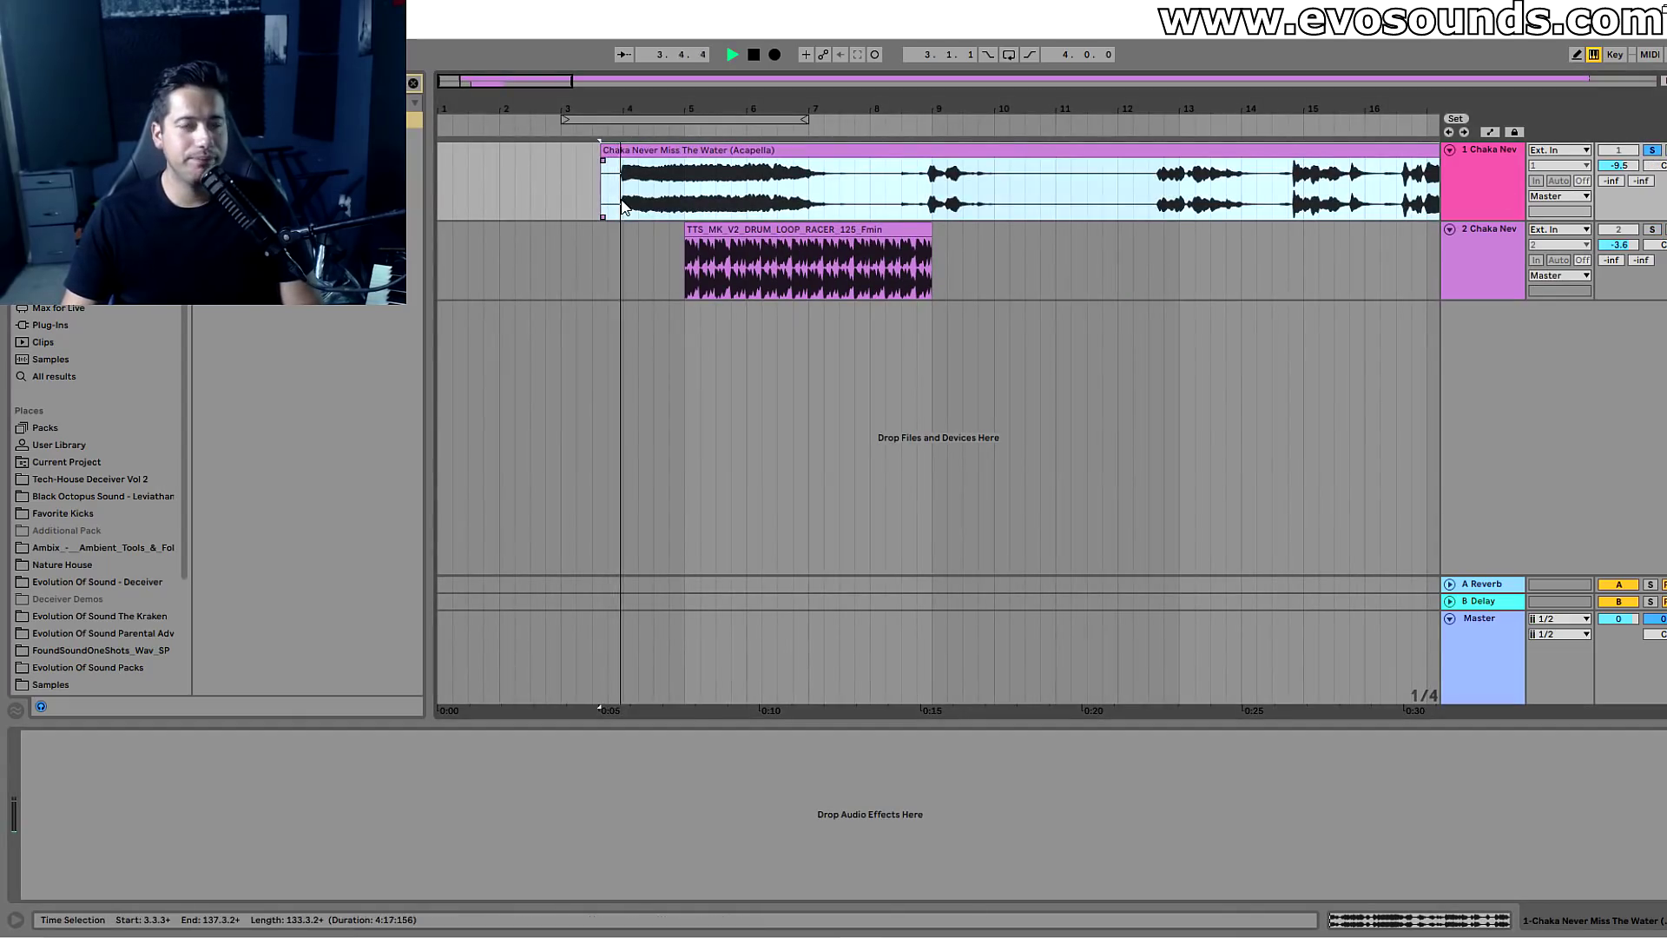
drag(1636, 170, 1635, 156)
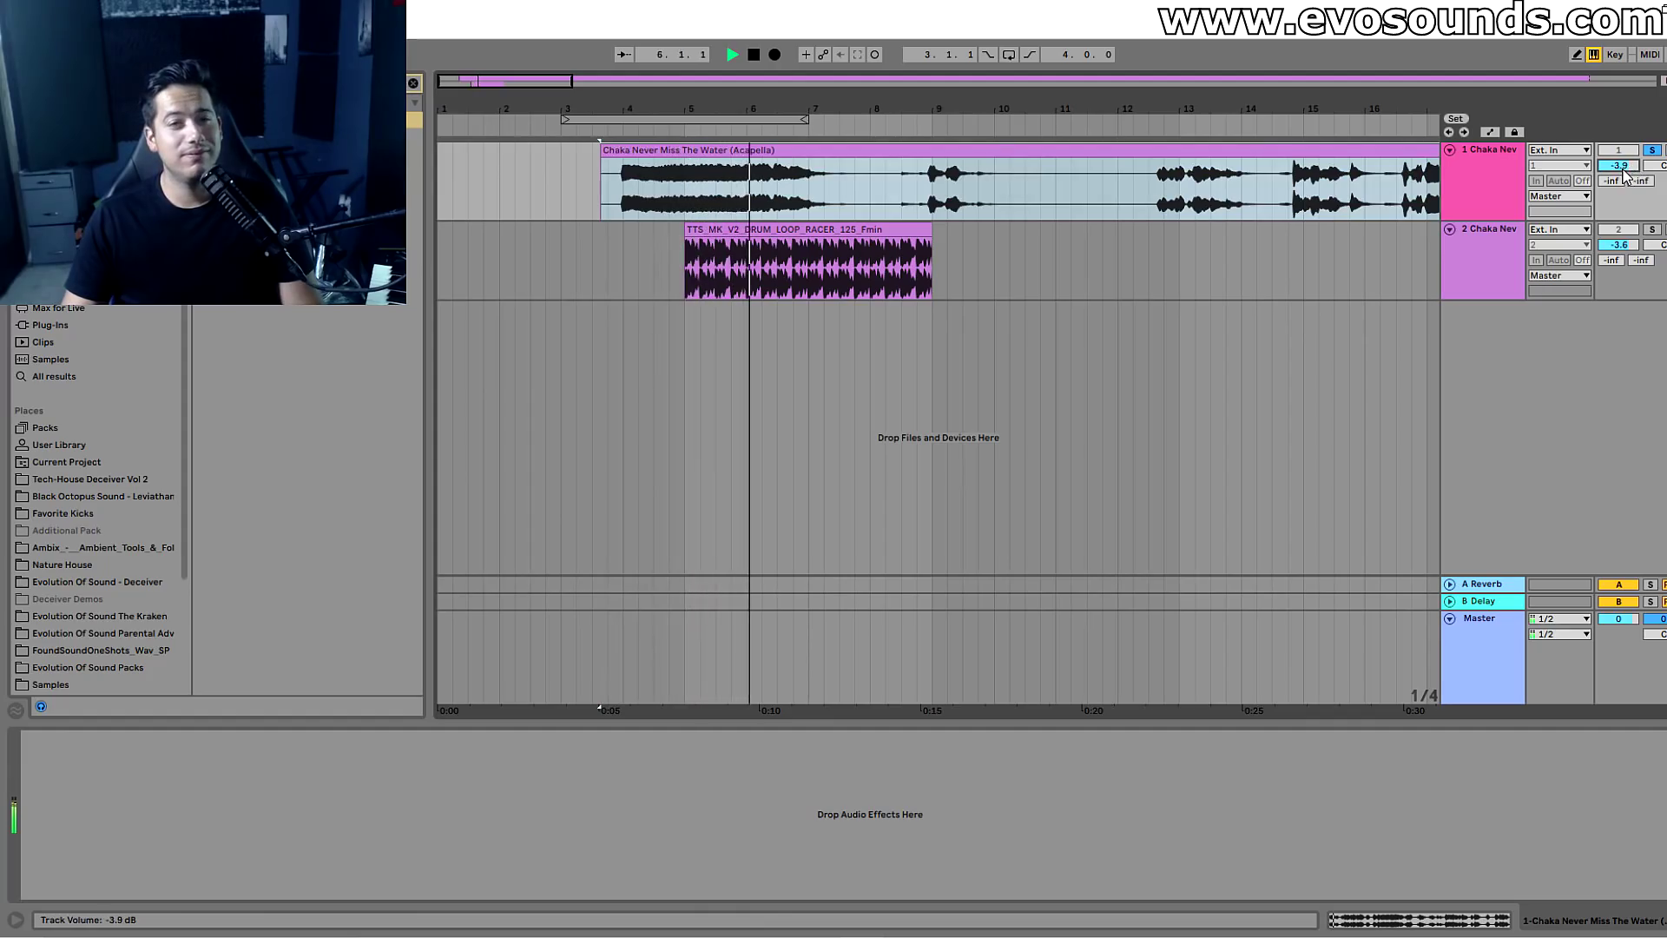
Listen to the soloed acapella phrase by phrase, starting playback around bars 9, 13, 15, 18 and 19.
drag(1176, 109, 955, 83)
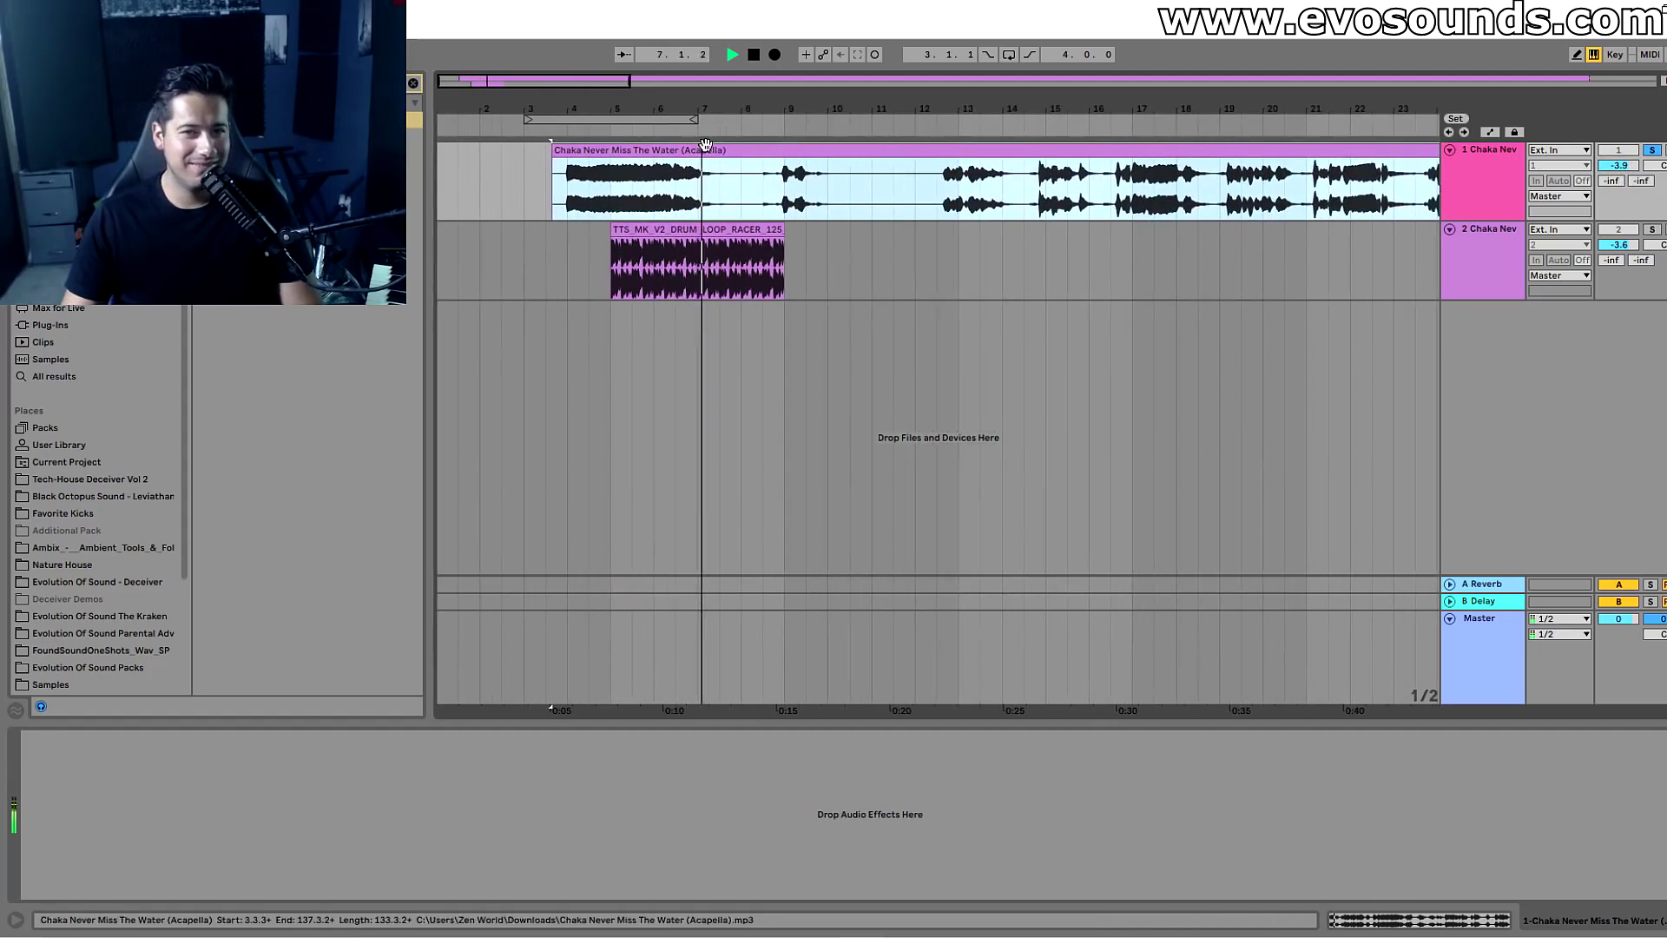
click(778, 202)
key(space)
drag(539, 81, 532, 83)
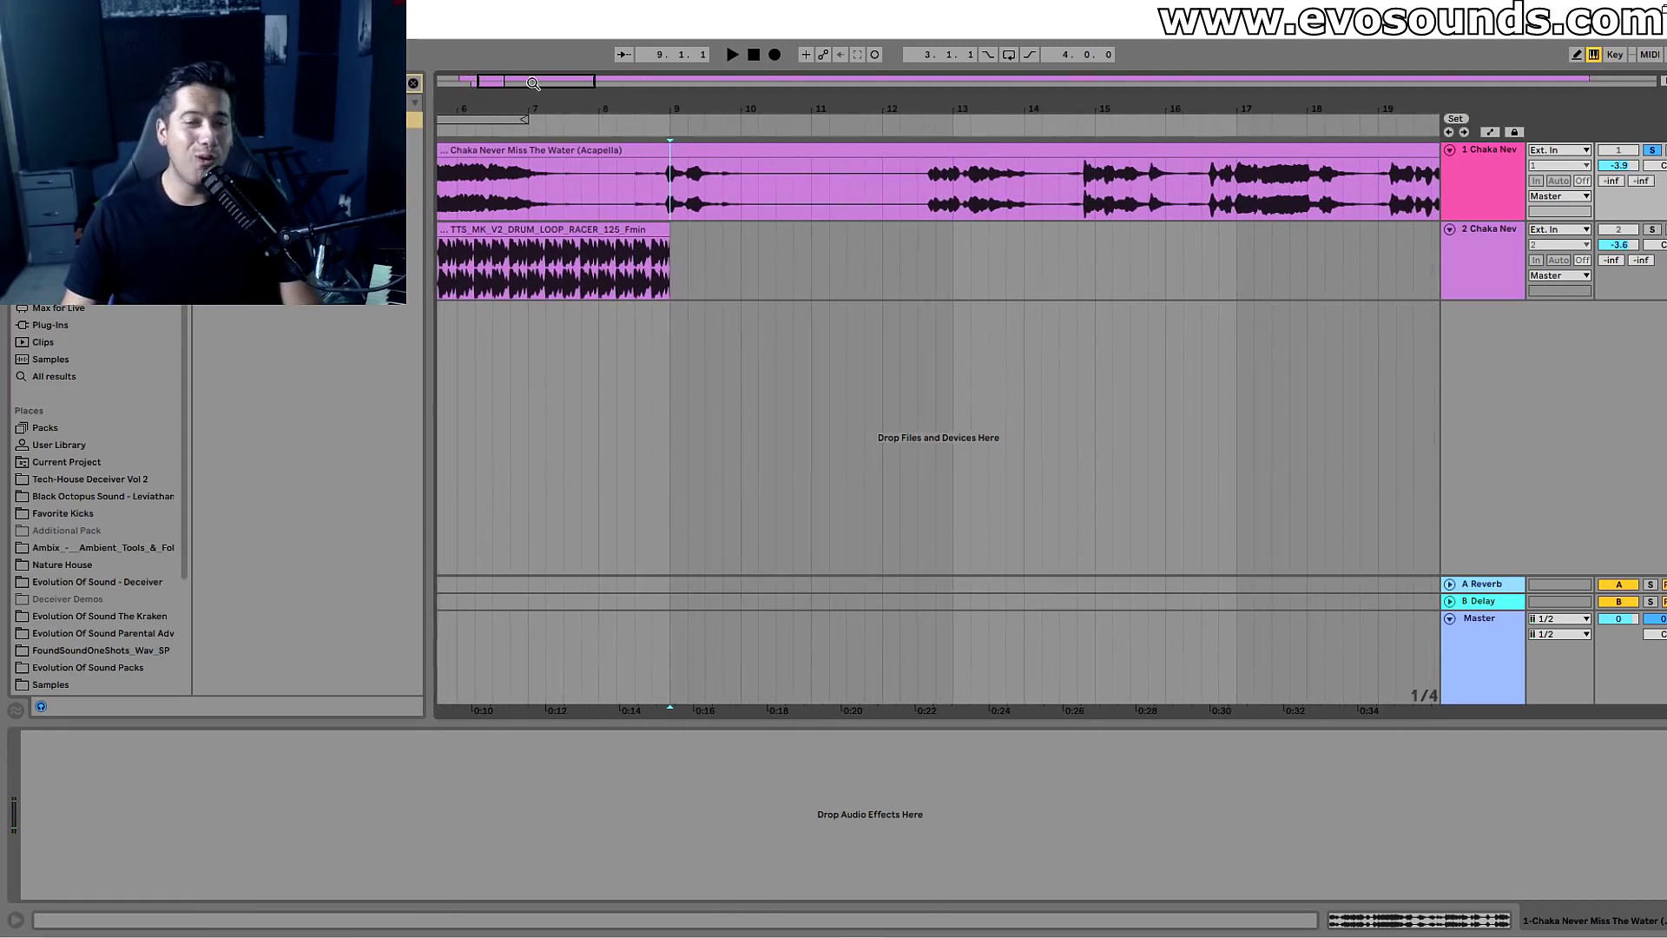
key(space)
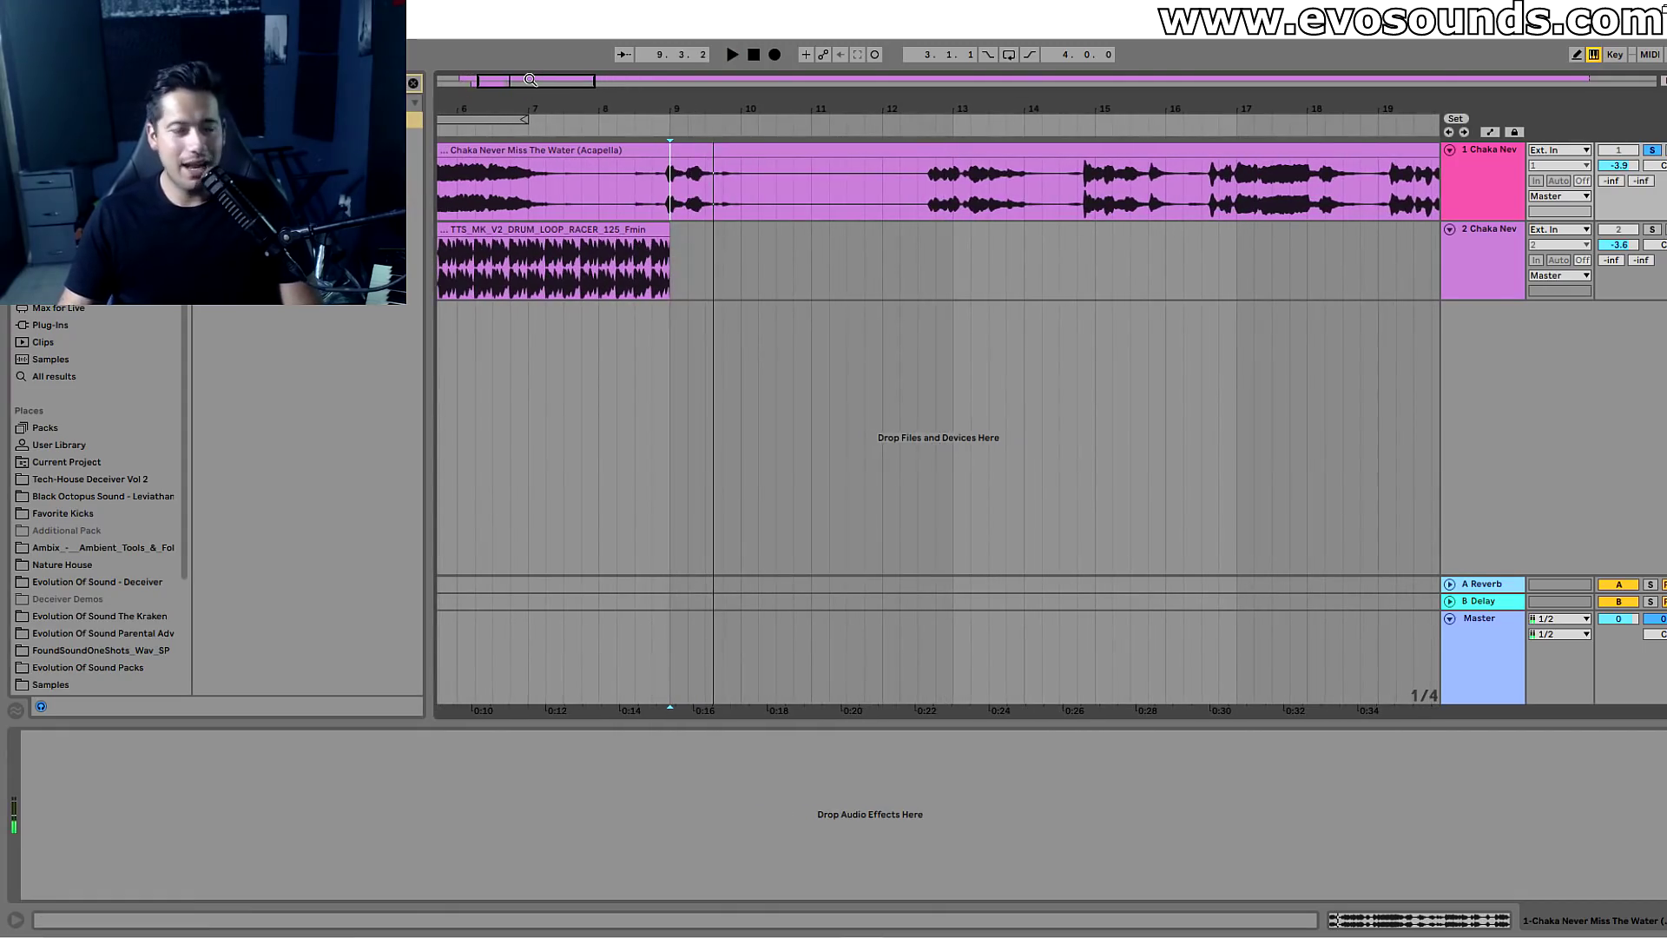
click(934, 210)
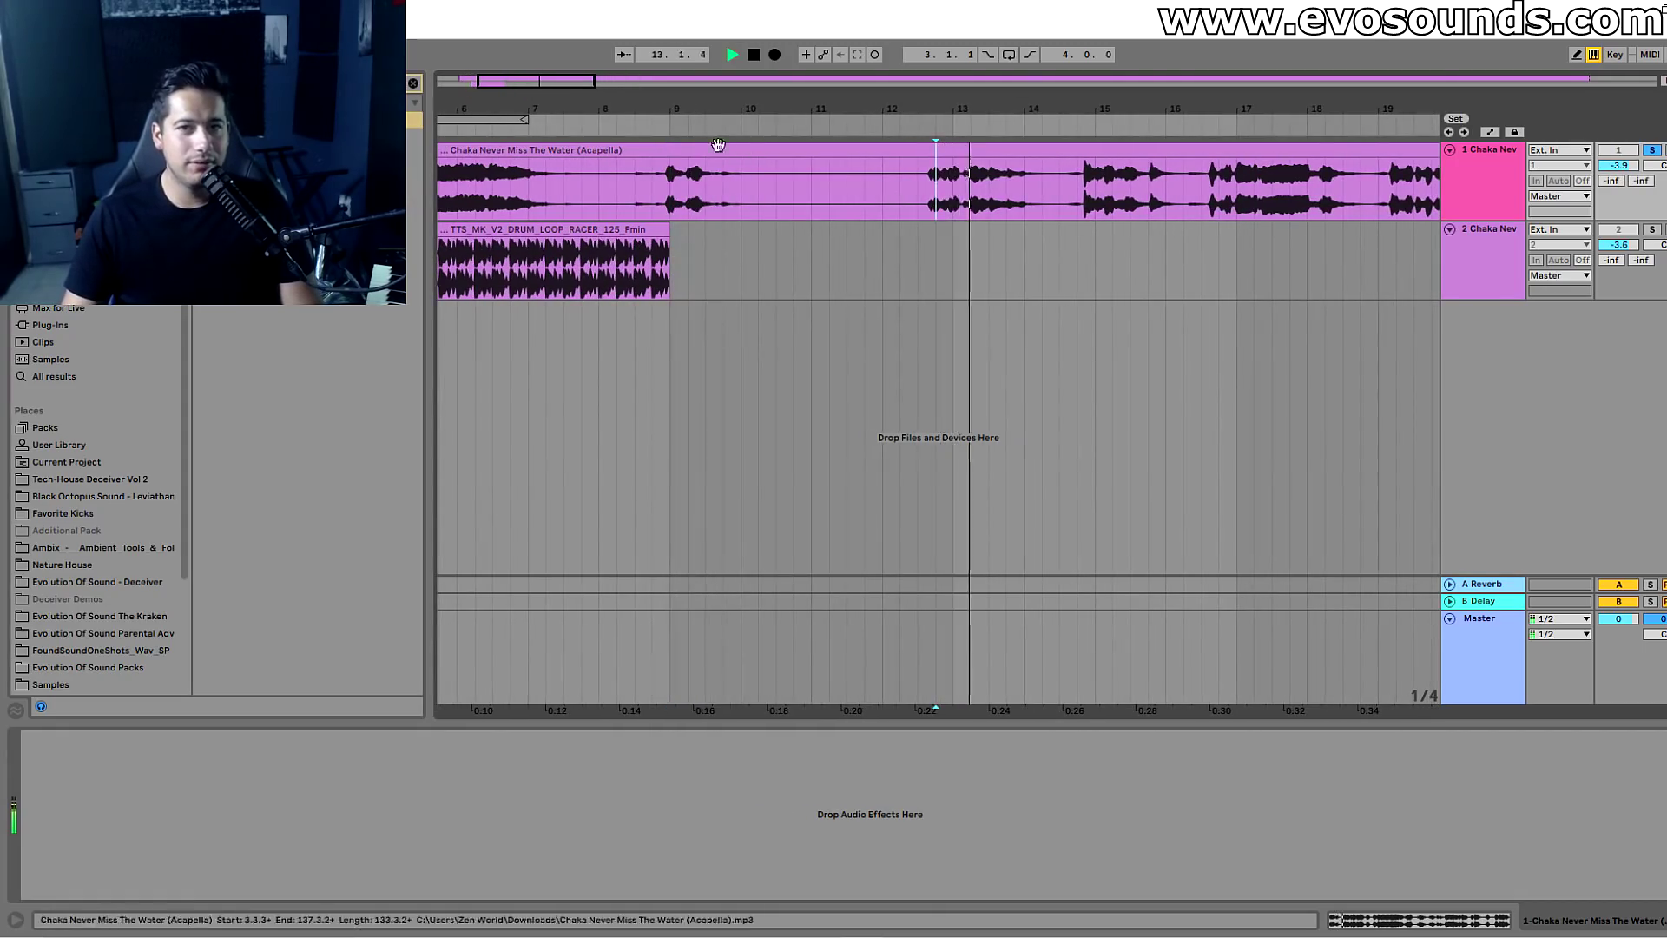
drag(563, 82, 565, 85)
key(space)
click(823, 205)
key(space)
drag(895, 109, 641, 107)
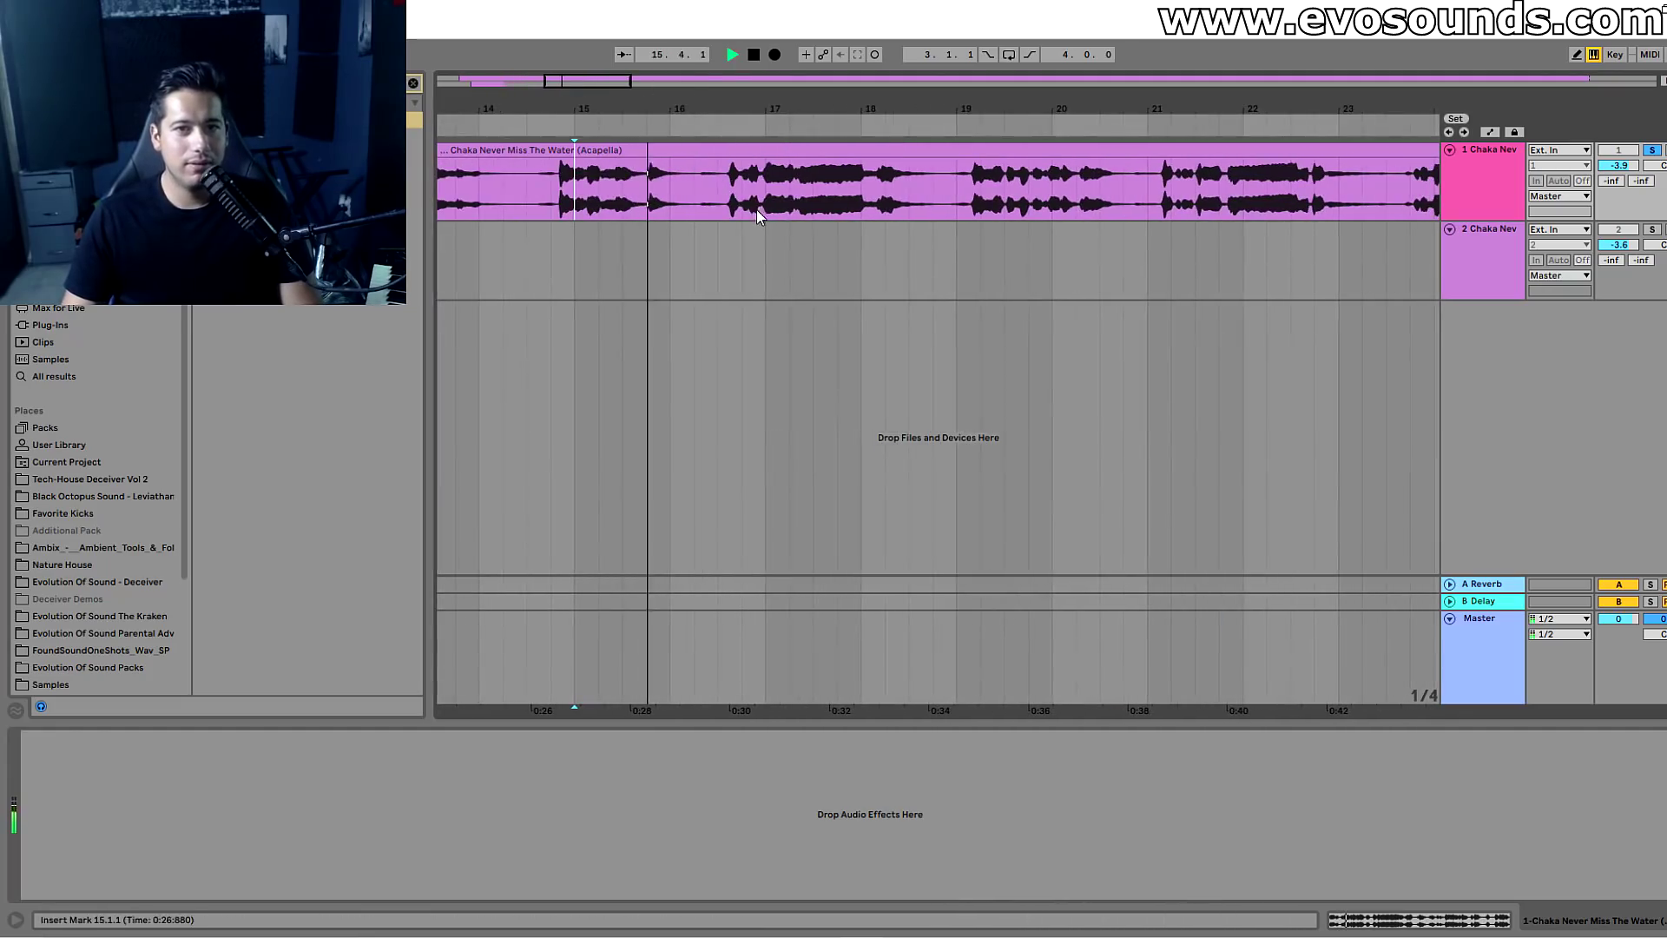
drag(625, 109, 363, 98)
key(space)
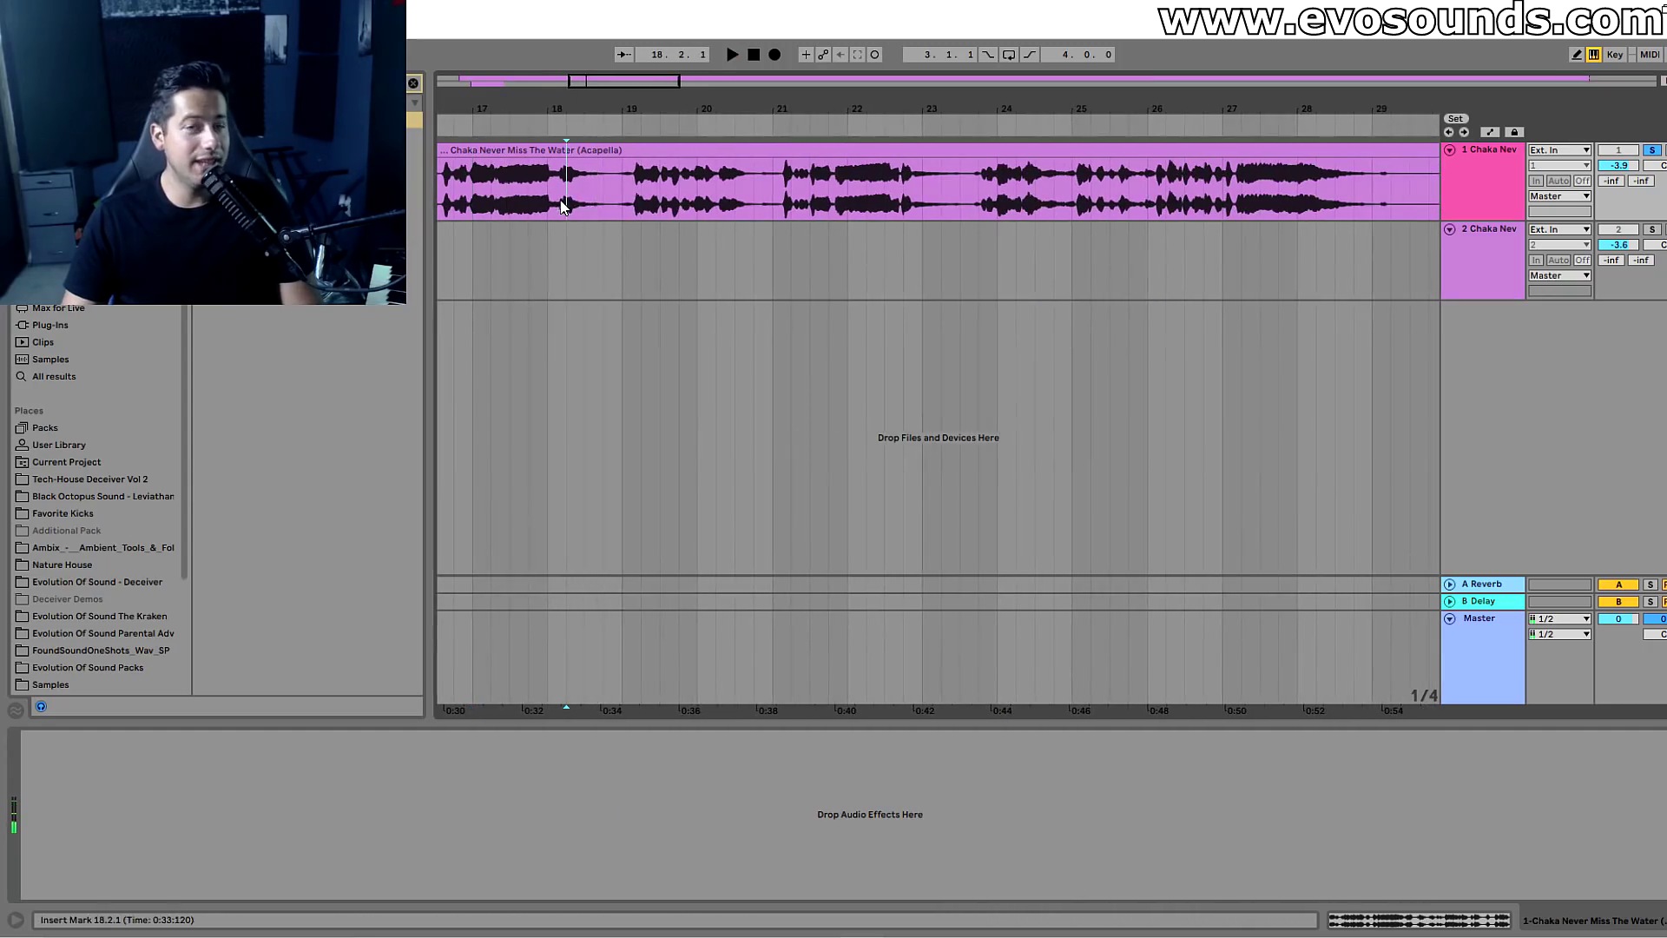
drag(618, 82, 636, 89)
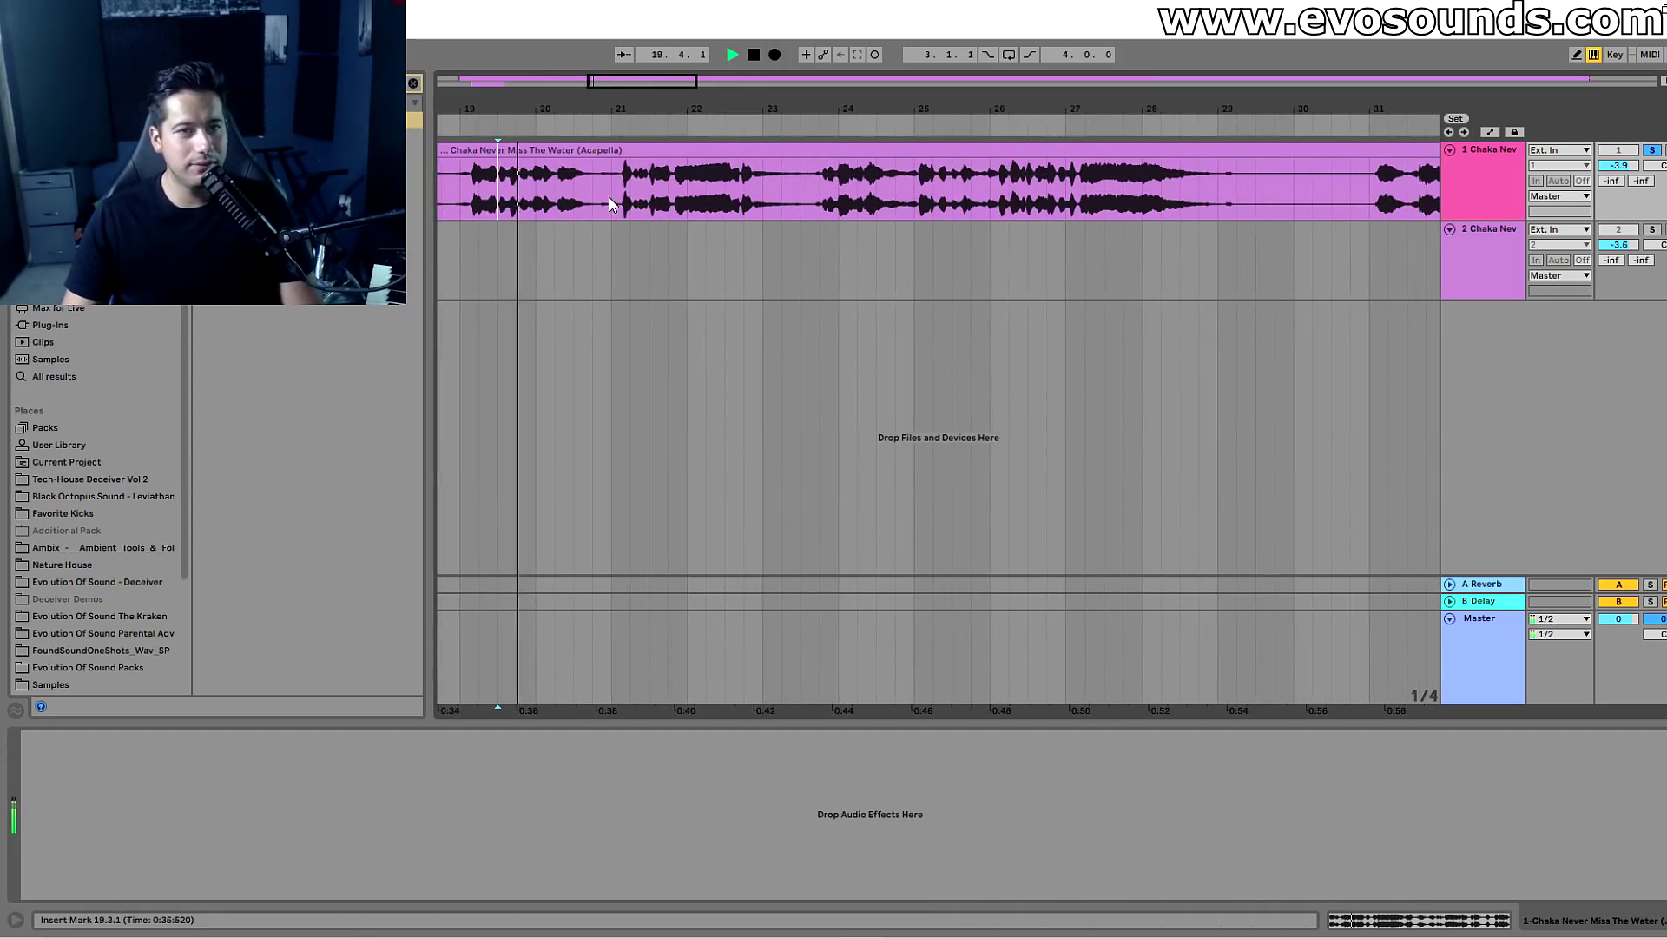
key(space)
Listen to a late phrase of the acapella, starting playback at 111.3.1.
drag(642, 86, 1424, 120)
click(969, 192)
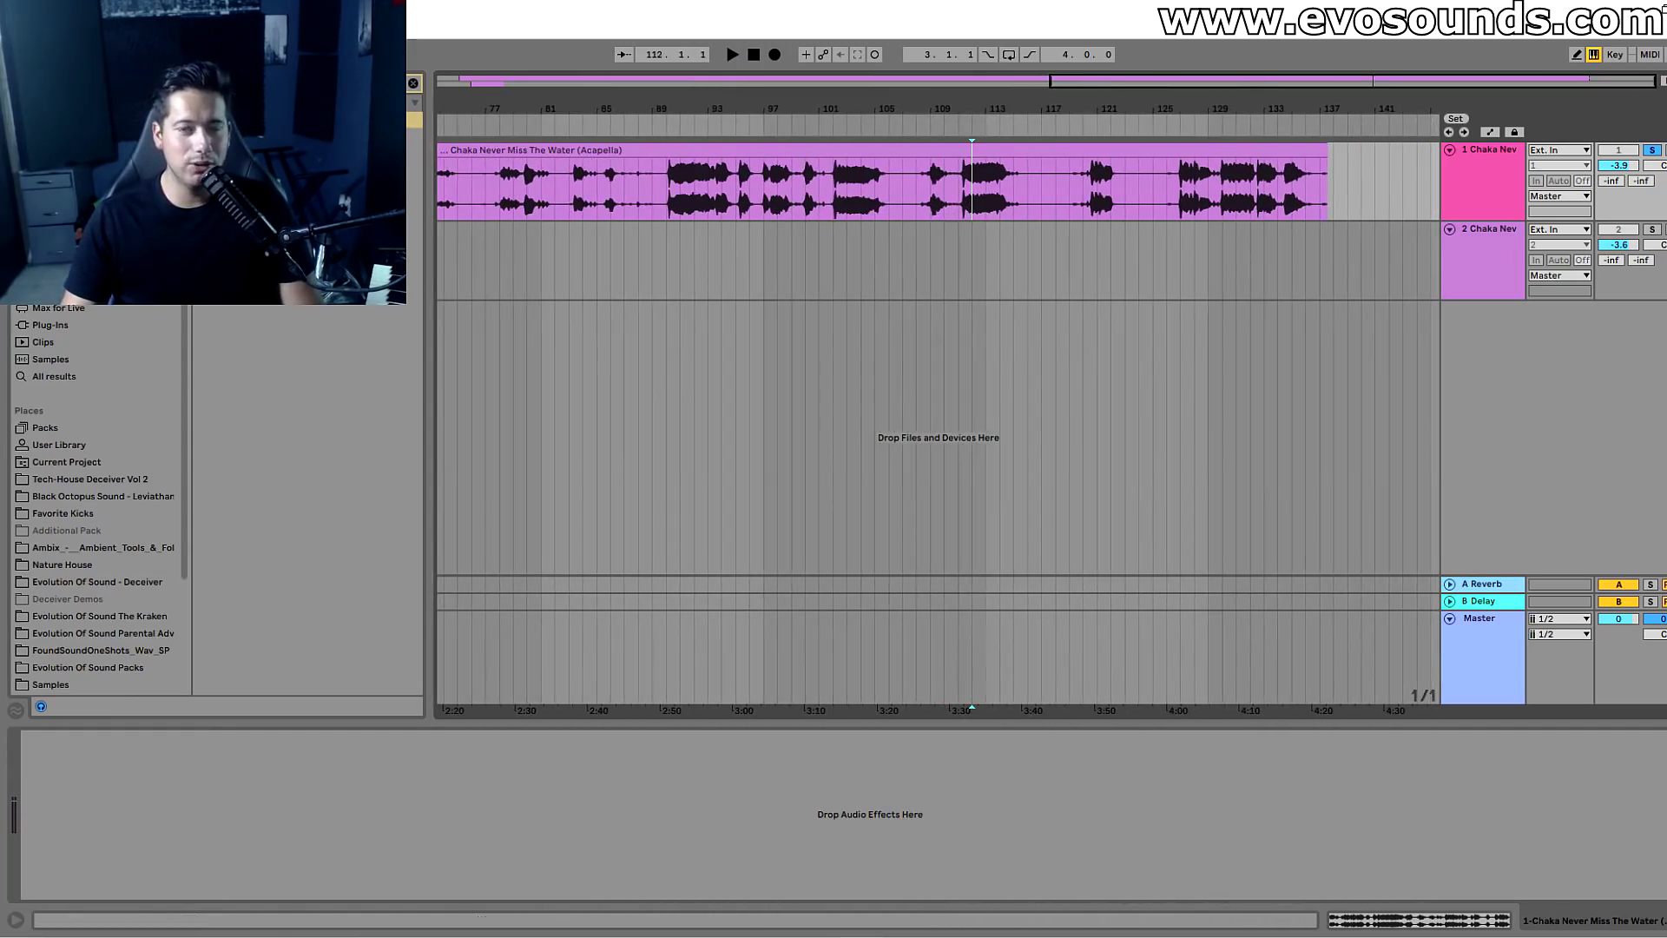
drag(1119, 87, 1126, 213)
key(space)
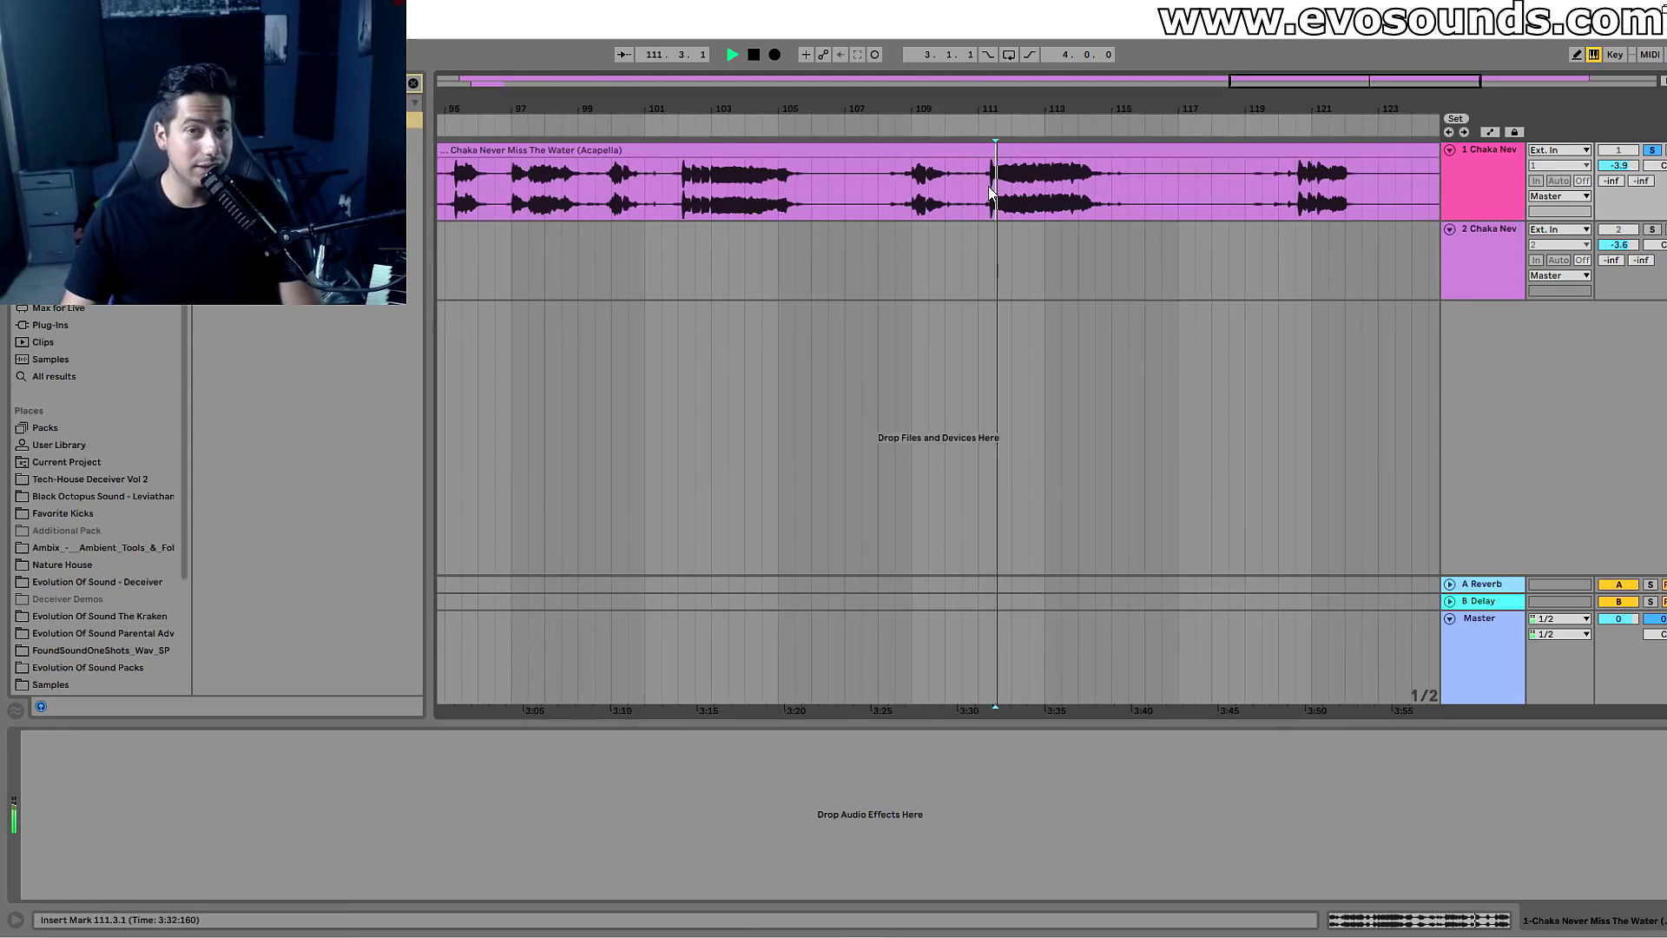
drag(1344, 79, 1255, 84)
Set the acapella clip's start to 4.1.1 and play it unsoloed together with the drum loop.
drag(489, 83, 691, 168)
click(1652, 151)
key(space)
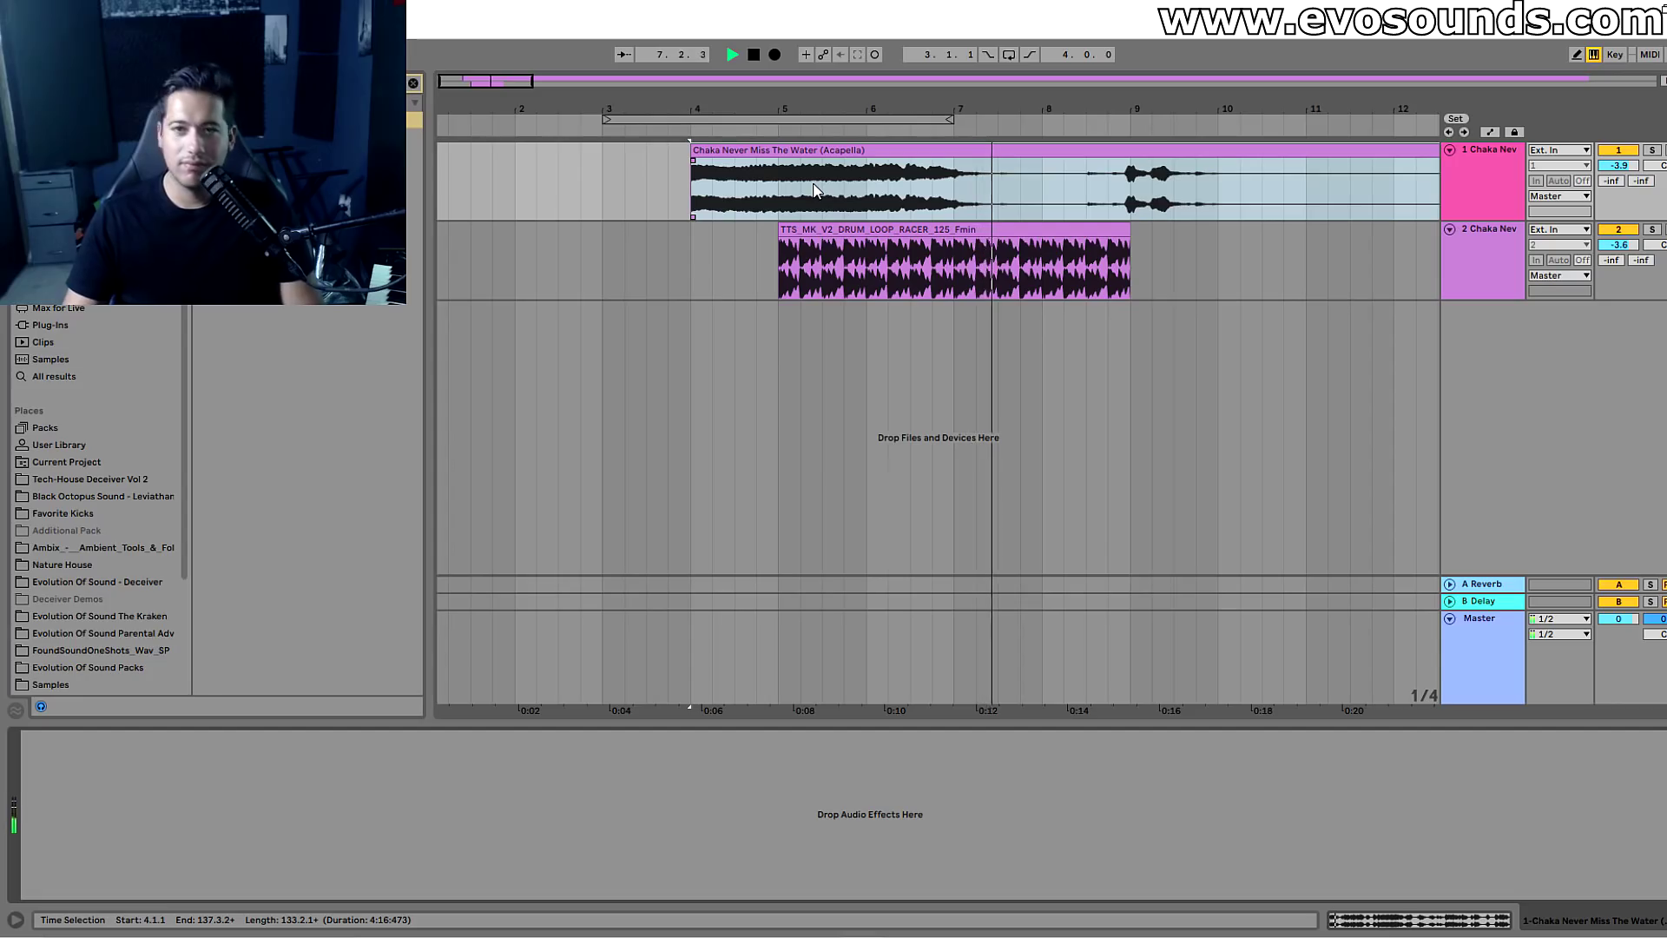
key(space)
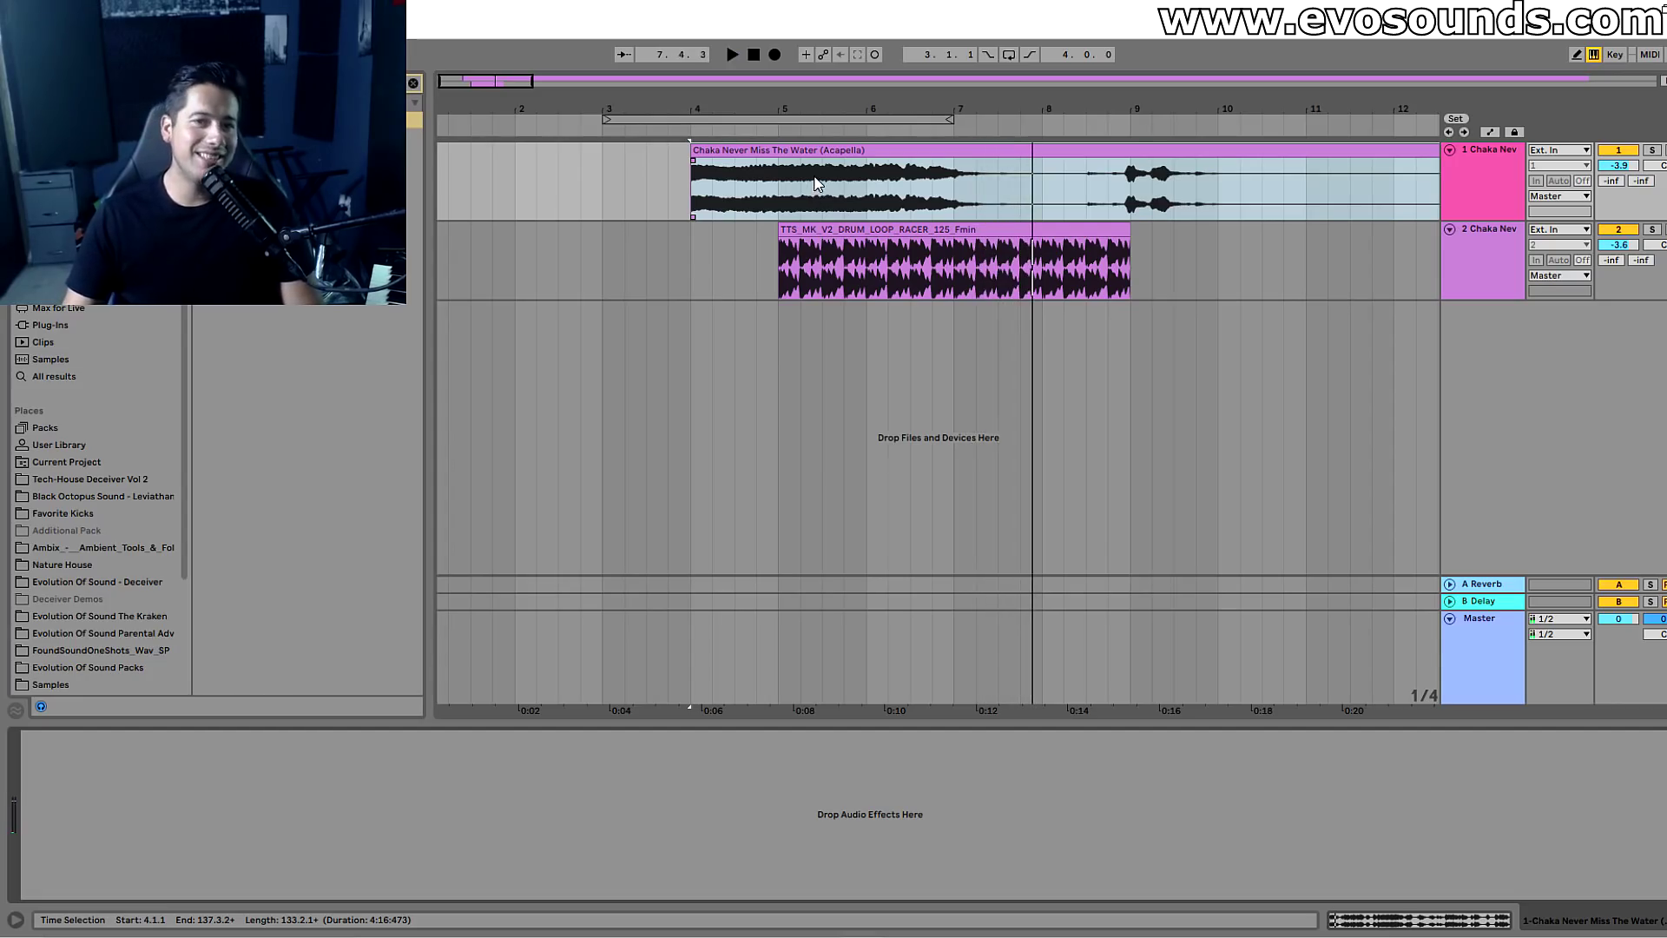
Add a Reverb effect to the acapella track.
click(1452, 200)
click(411, 84)
text(eq)
drag(1575, 218, 1574, 217)
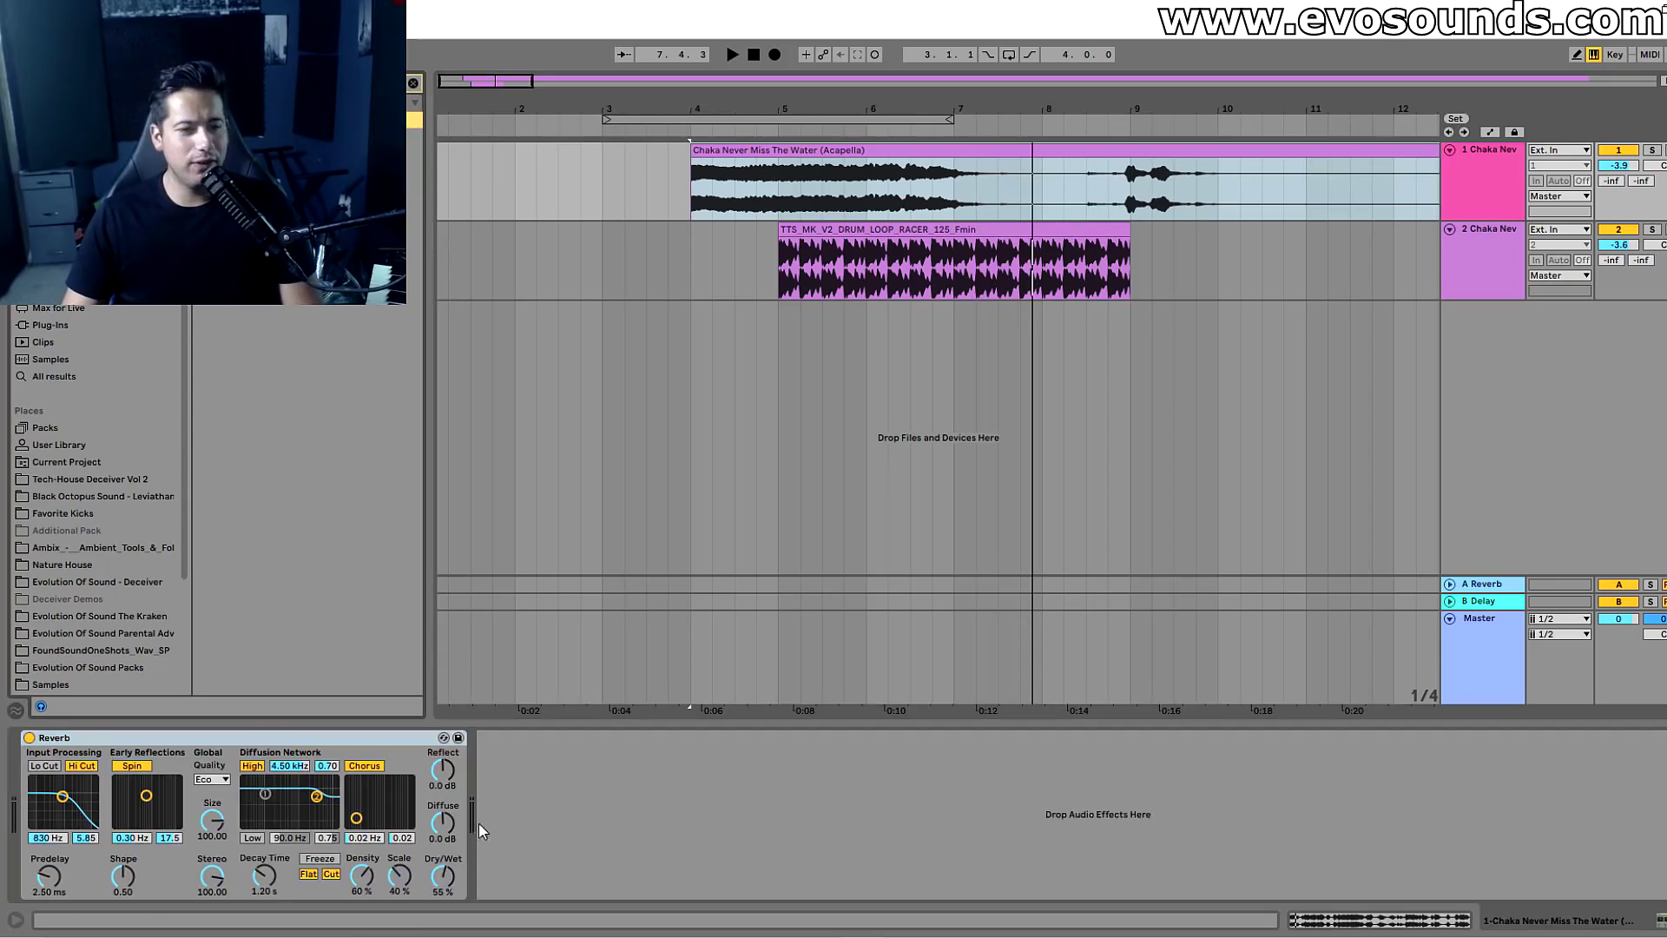
Set the Reverb to 48 % Dry/Wet, 2.11 s Decay Time, High quality and a Size of 62.27 during playback.
drag(437, 877, 437, 887)
key(space)
drag(263, 879, 211, 831)
click(213, 779)
click(212, 814)
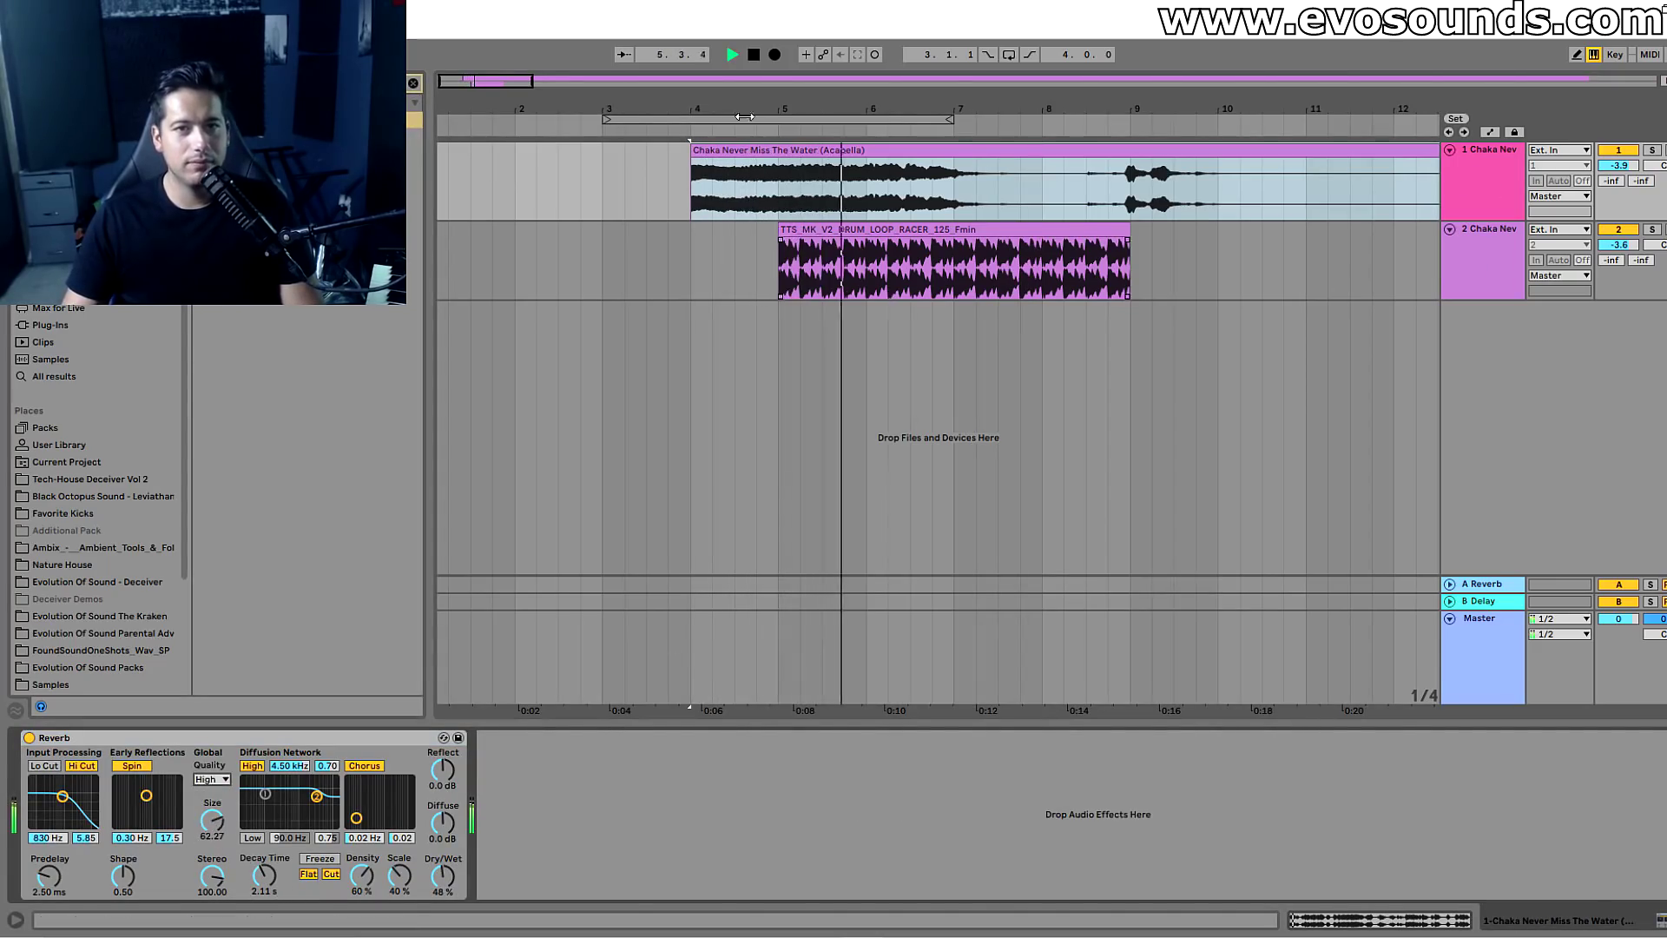
Move the acapella clip to start at 5.1.1, aligned with the drum loop, and play it.
drag(746, 109, 560, 191)
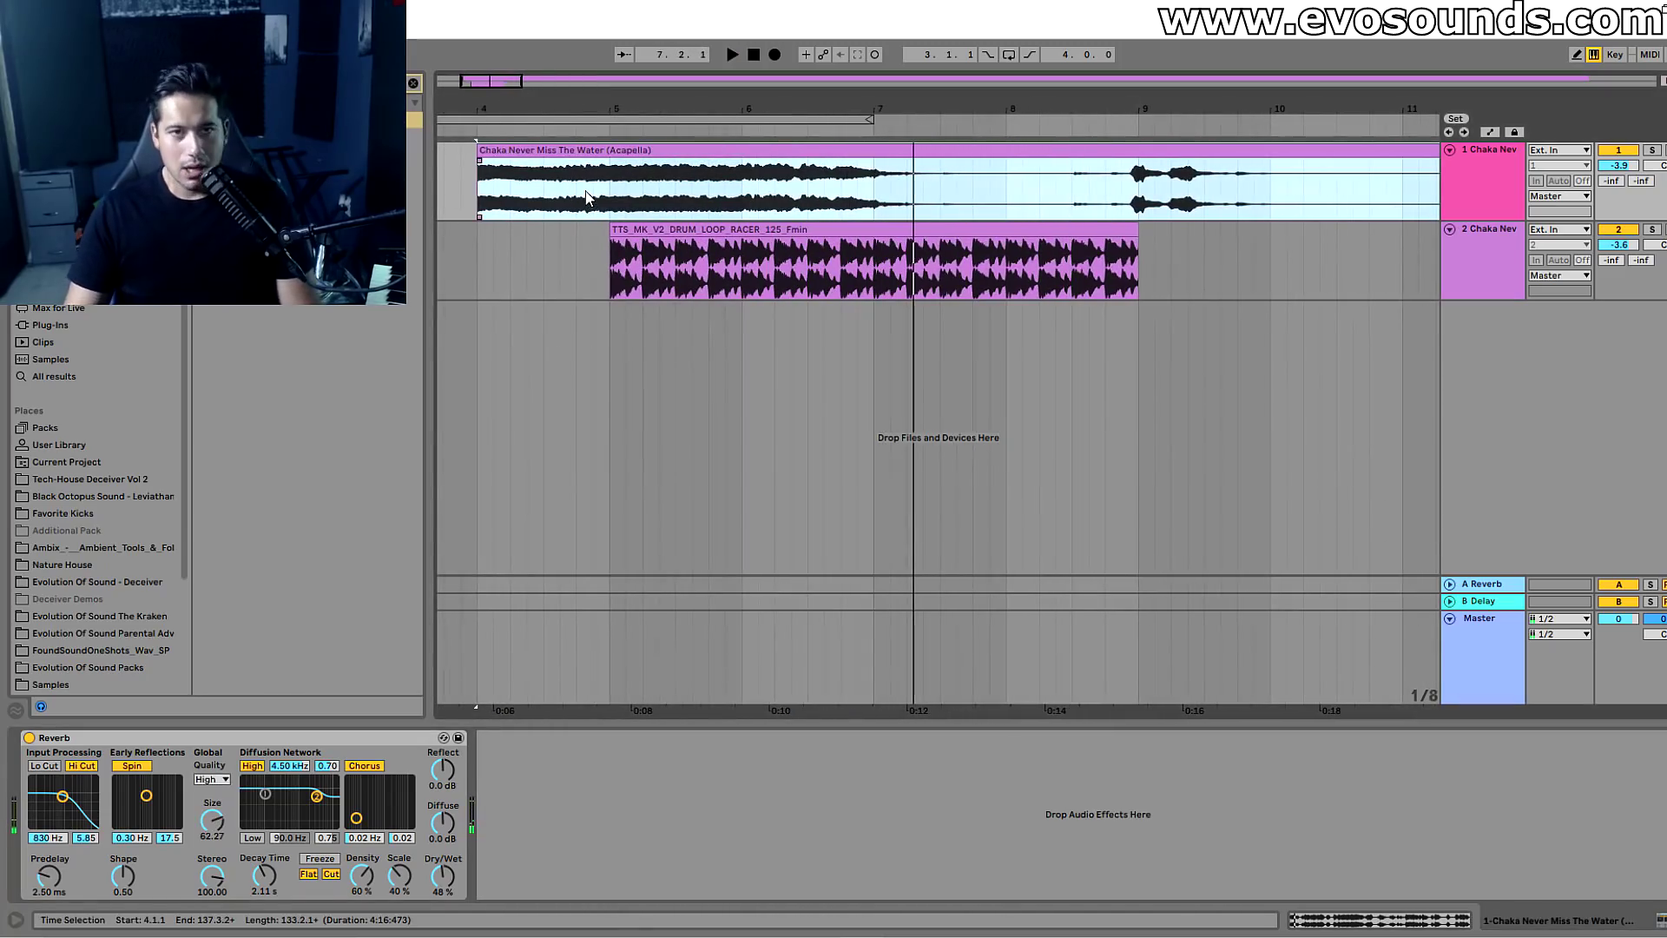
drag(498, 82, 487, 82)
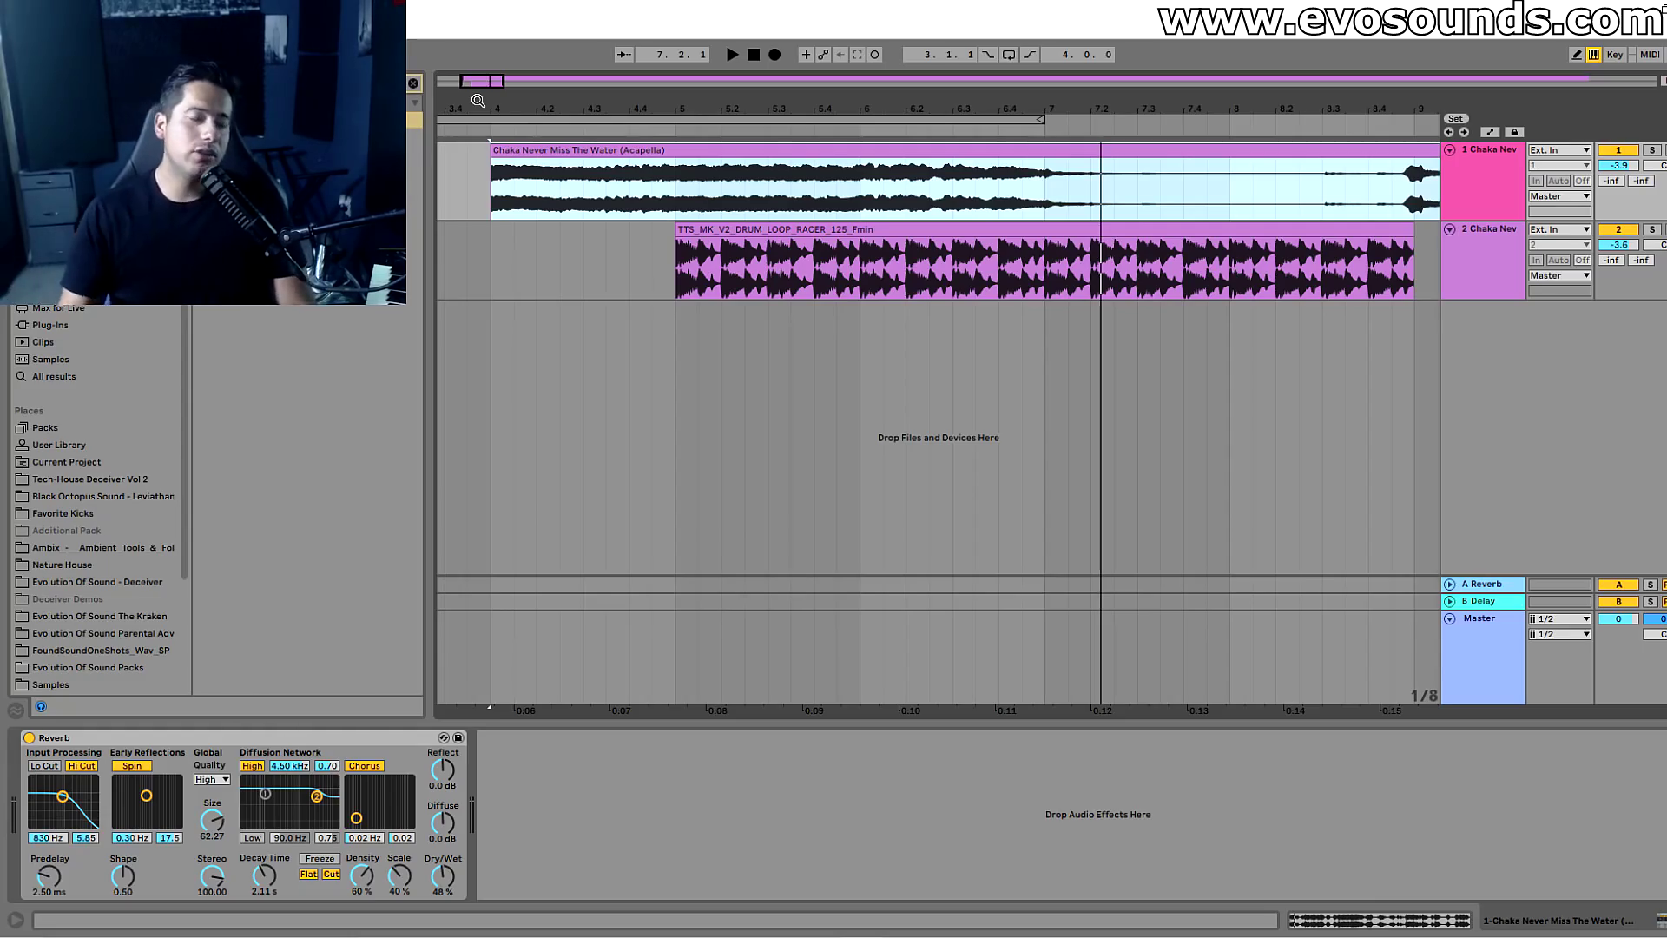
drag(636, 162, 788, 154)
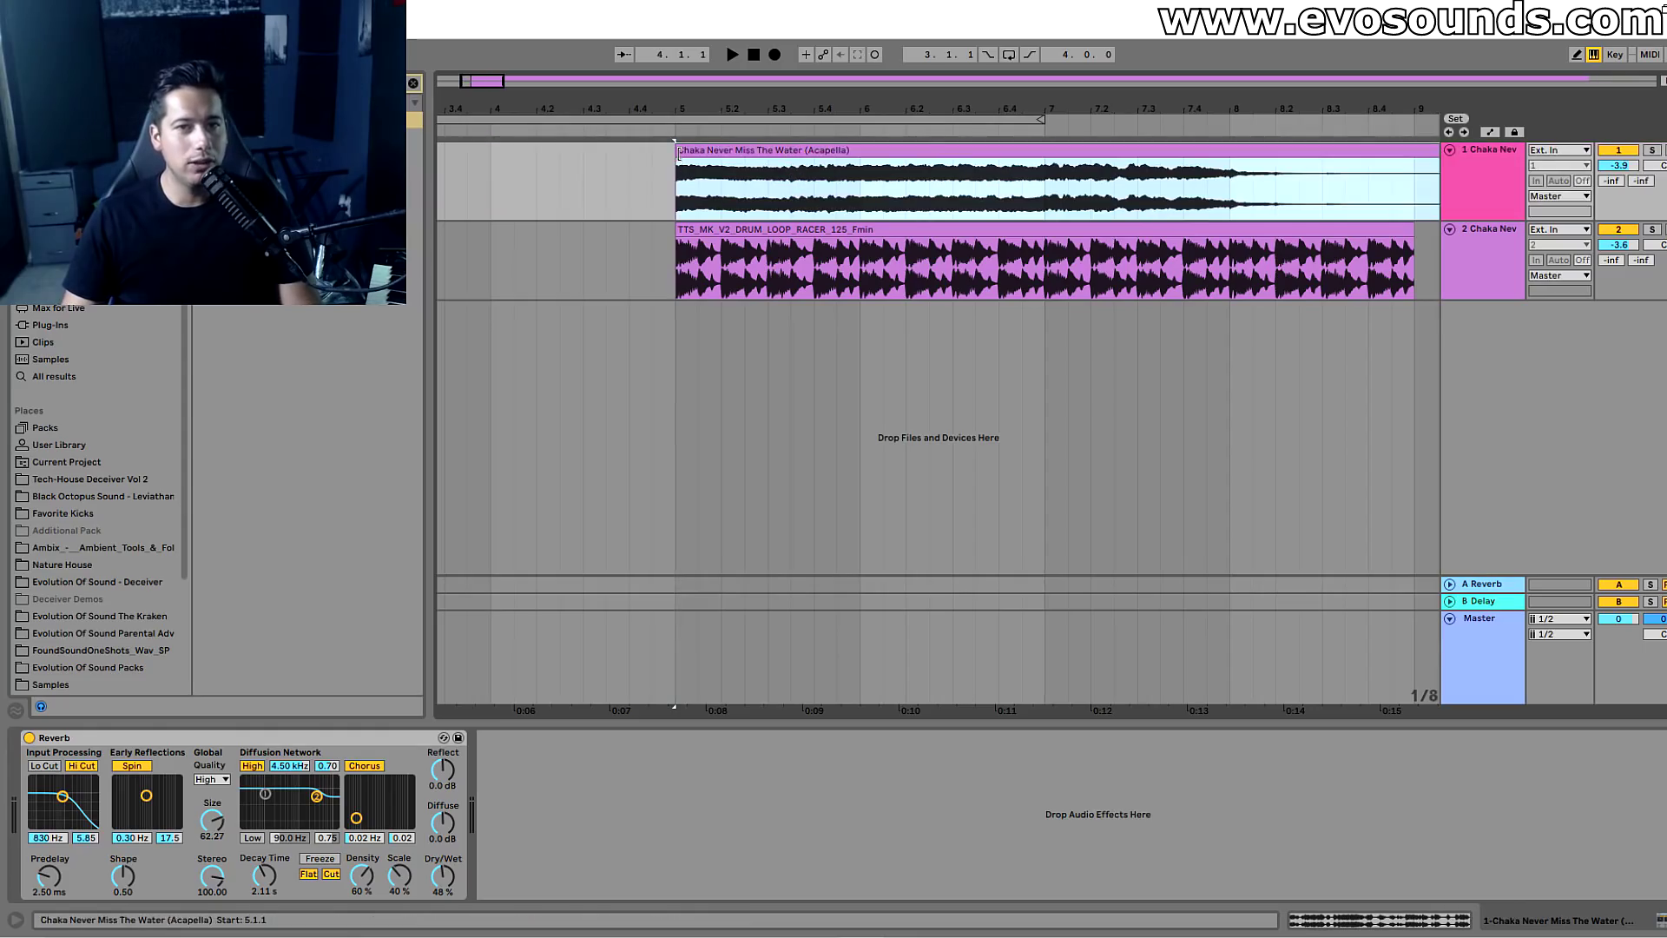
key(space)
Cut the acapella down to a one-beat snippet at 5.1.1 and a short snippet at 7.3.1, deleting the audio around them.
drag(684, 180, 727, 200)
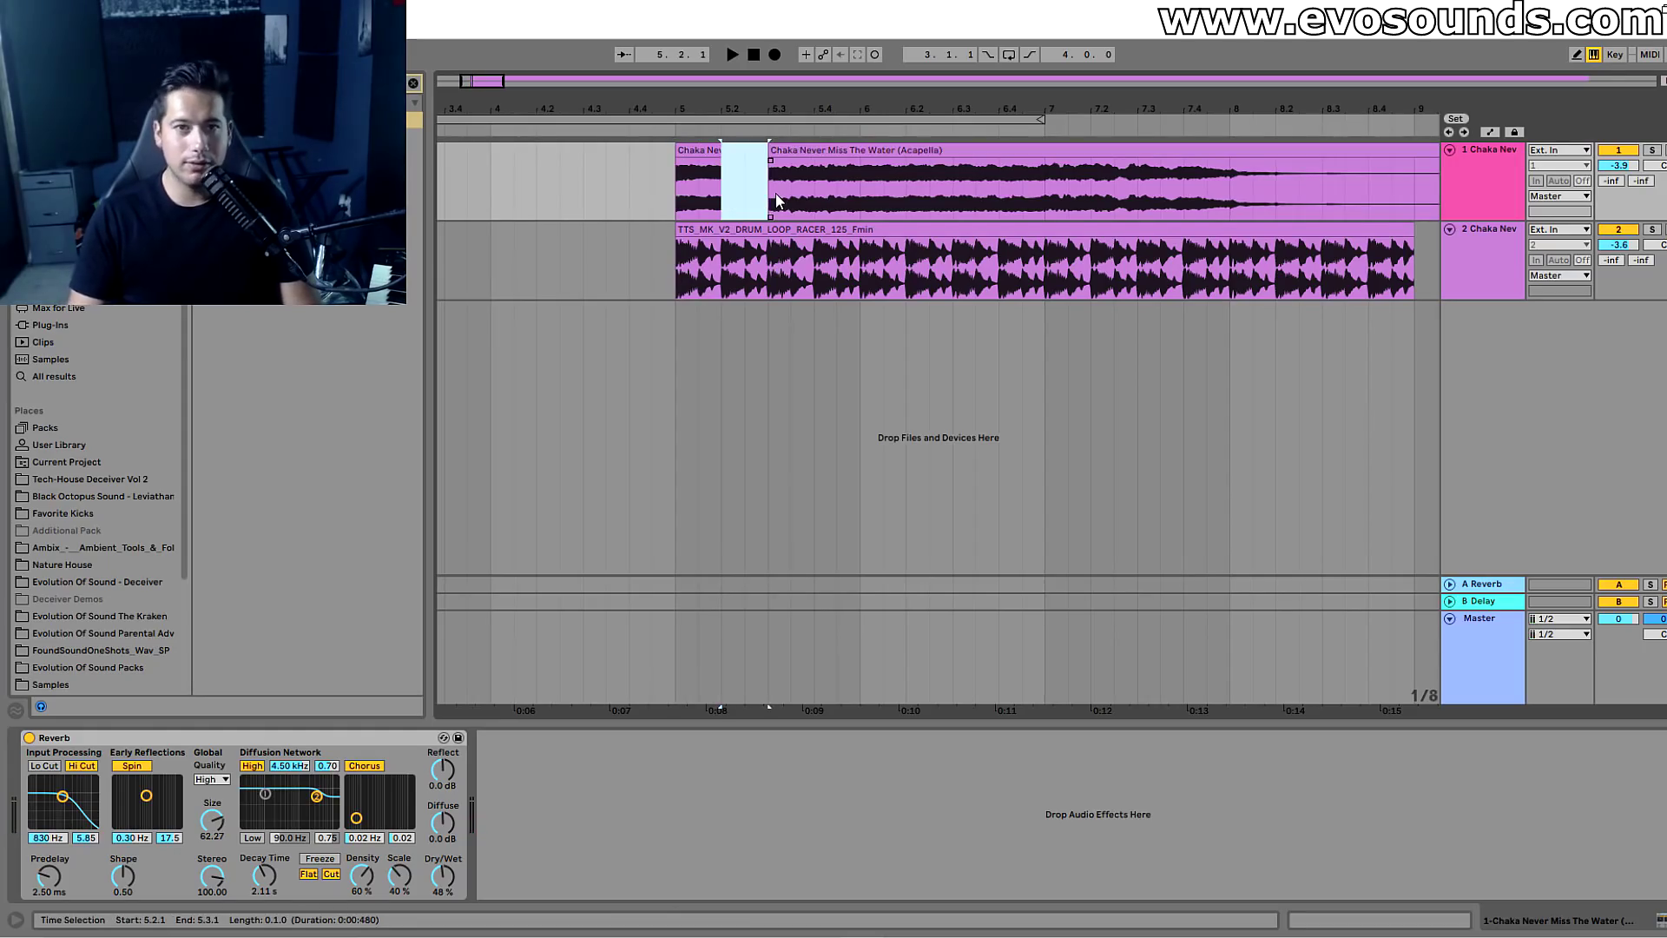
key(Delete)
click(1067, 202)
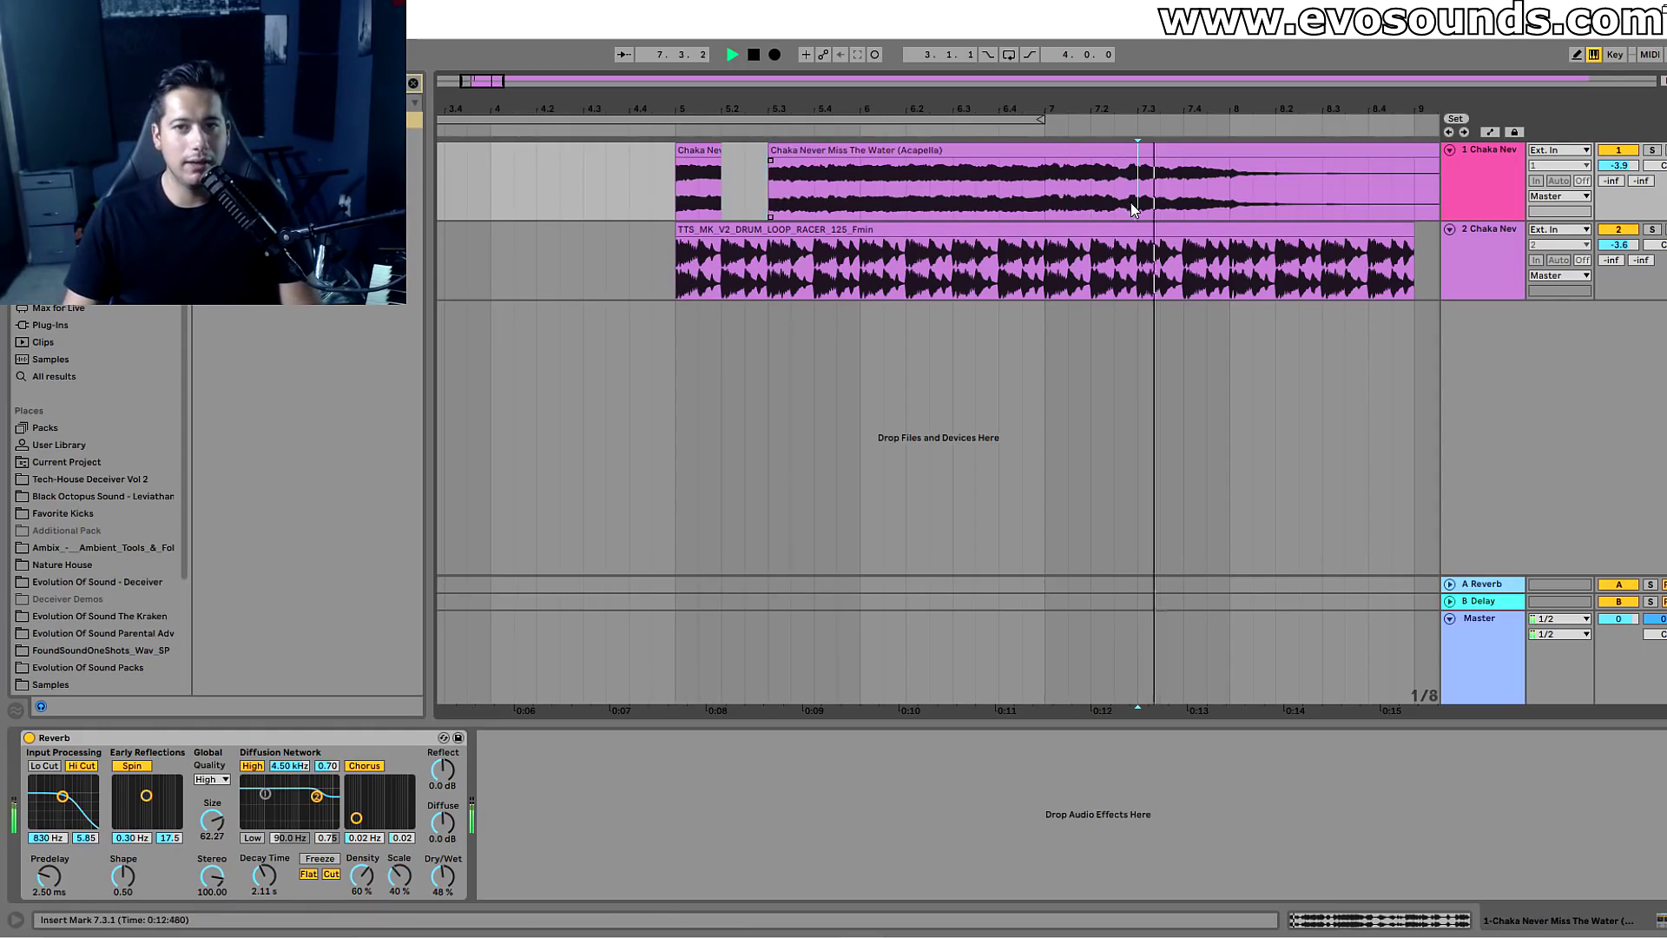
drag(769, 180, 1271, 211)
key(Delete)
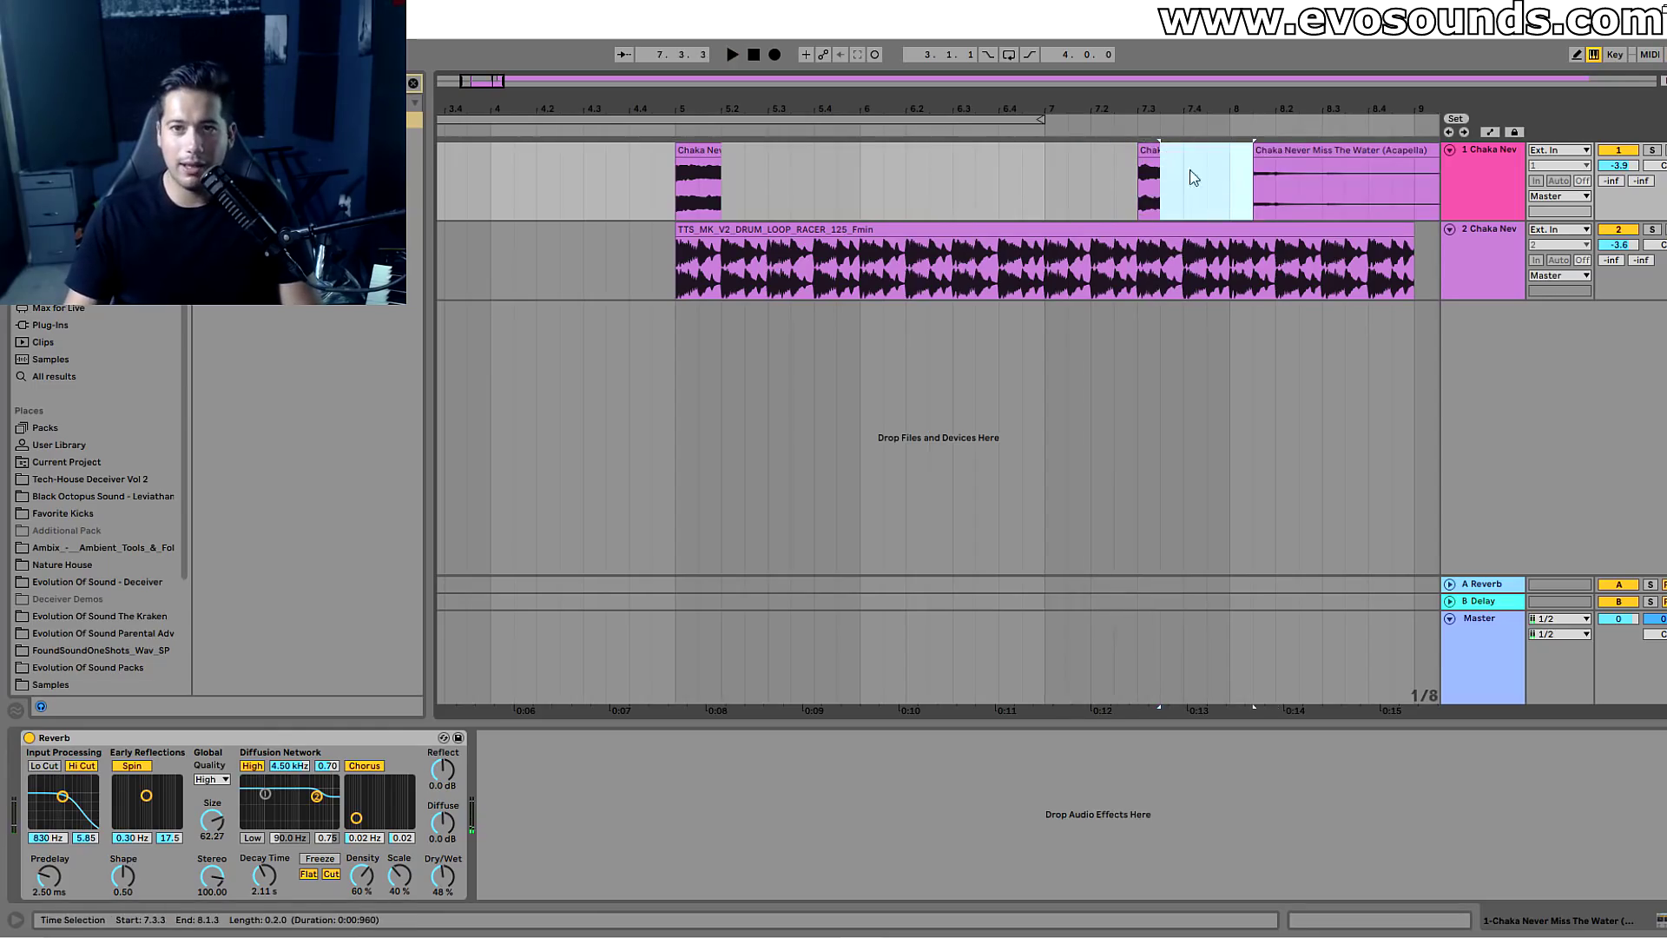
Move the short acapella snippet from 7.3.1 back to the start of bar 5 and audition it.
drag(1158, 158, 681, 166)
click(692, 165)
key(space)
key(space)
click(691, 151)
key(space)
key(space)
Duplicate the acapella snippets beat by beat to fill bars 5 to 8 above the drum loop and play from 5.1.1.
key(ctrl+d)
key(ctrl+d)
key(ctrl+d)
key(ctrl+d)
key(ctrl+d)
key(ctrl+d)
key(ctrl+d)
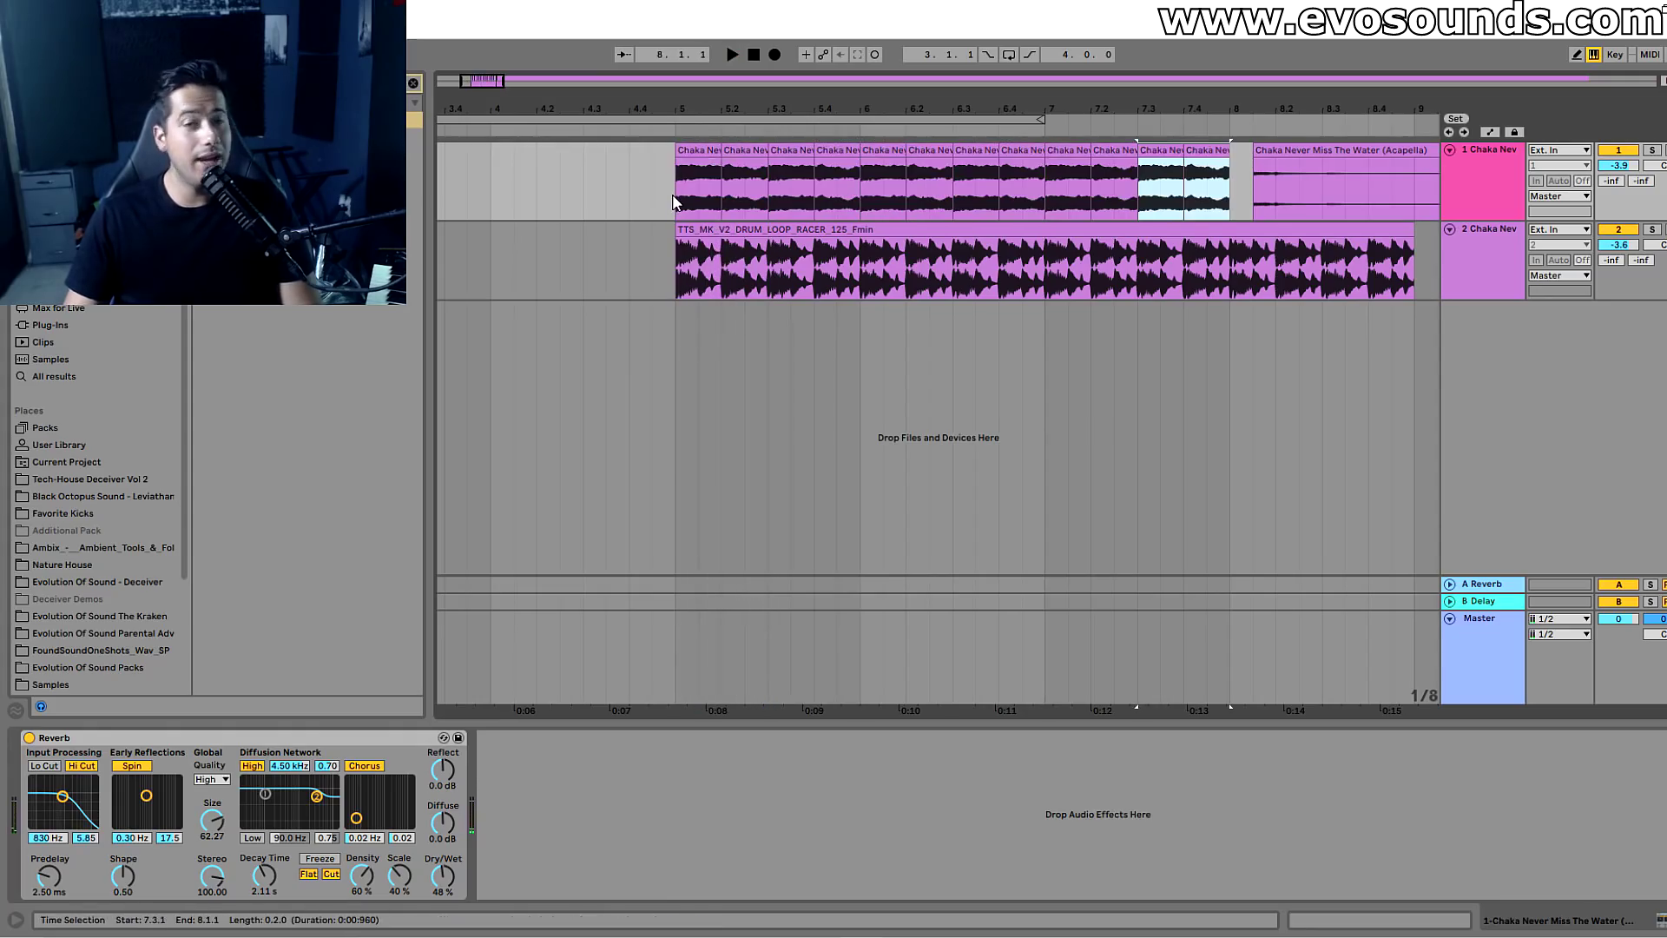
key(space)
click(675, 201)
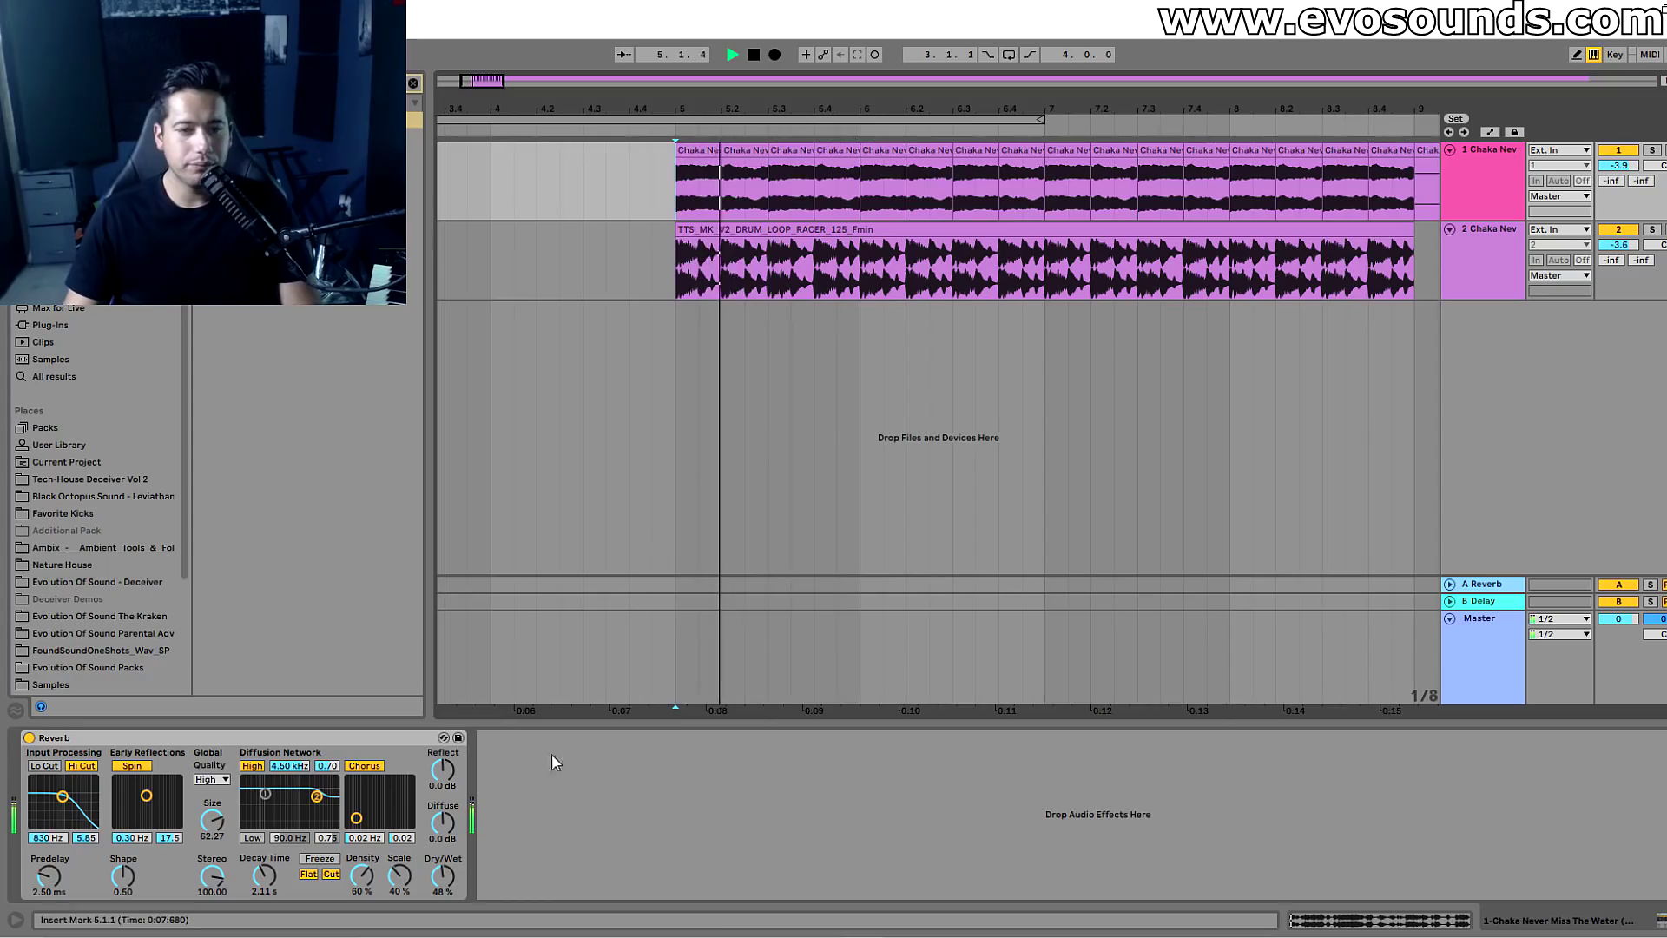
Set the acapella track's volume to -7.6 dB and its Reverb Dry/Wet to 38 % during playback.
click(1488, 168)
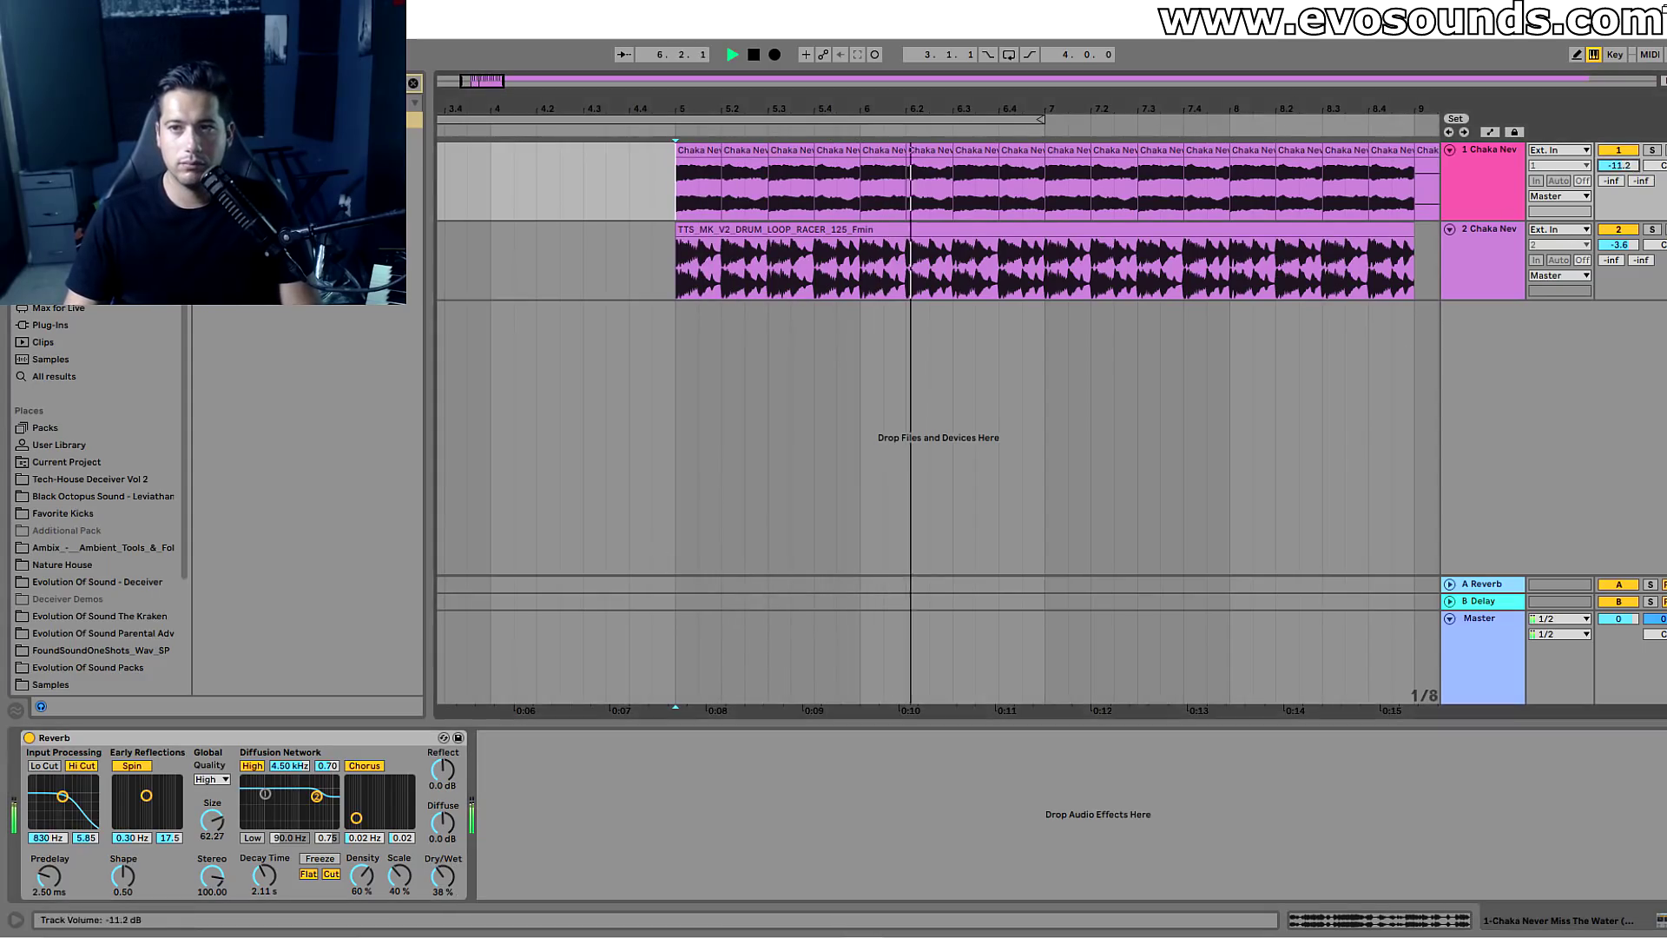
drag(1618, 165, 1618, 155)
mouse_move(1488, 220)
mouse_down()
mouse_move(1488, 206)
mouse_move(1488, 236)
mouse_up()
click(1618, 165)
drag(1618, 165, 1618, 160)
key(space)
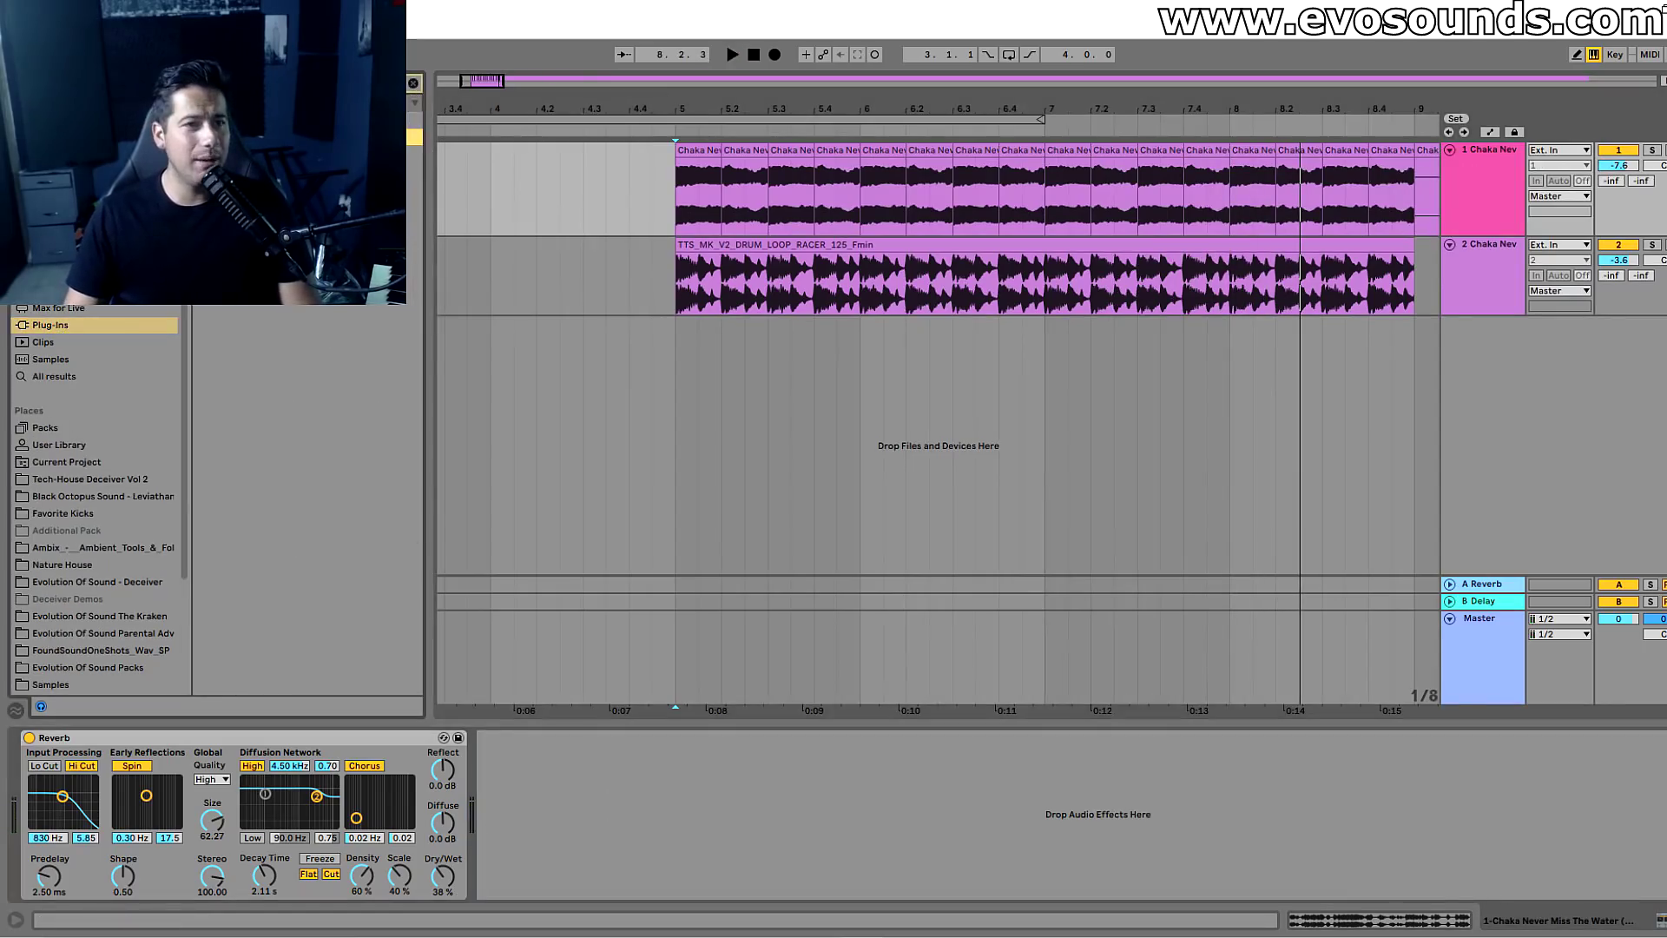
Add LFOTool after the Reverb, bend its LFO curve into a ramp reaching full level near mid-cycle, and play the result.
drag(664, 473, 675, 560)
drag(835, 365, 840, 334)
key(space)
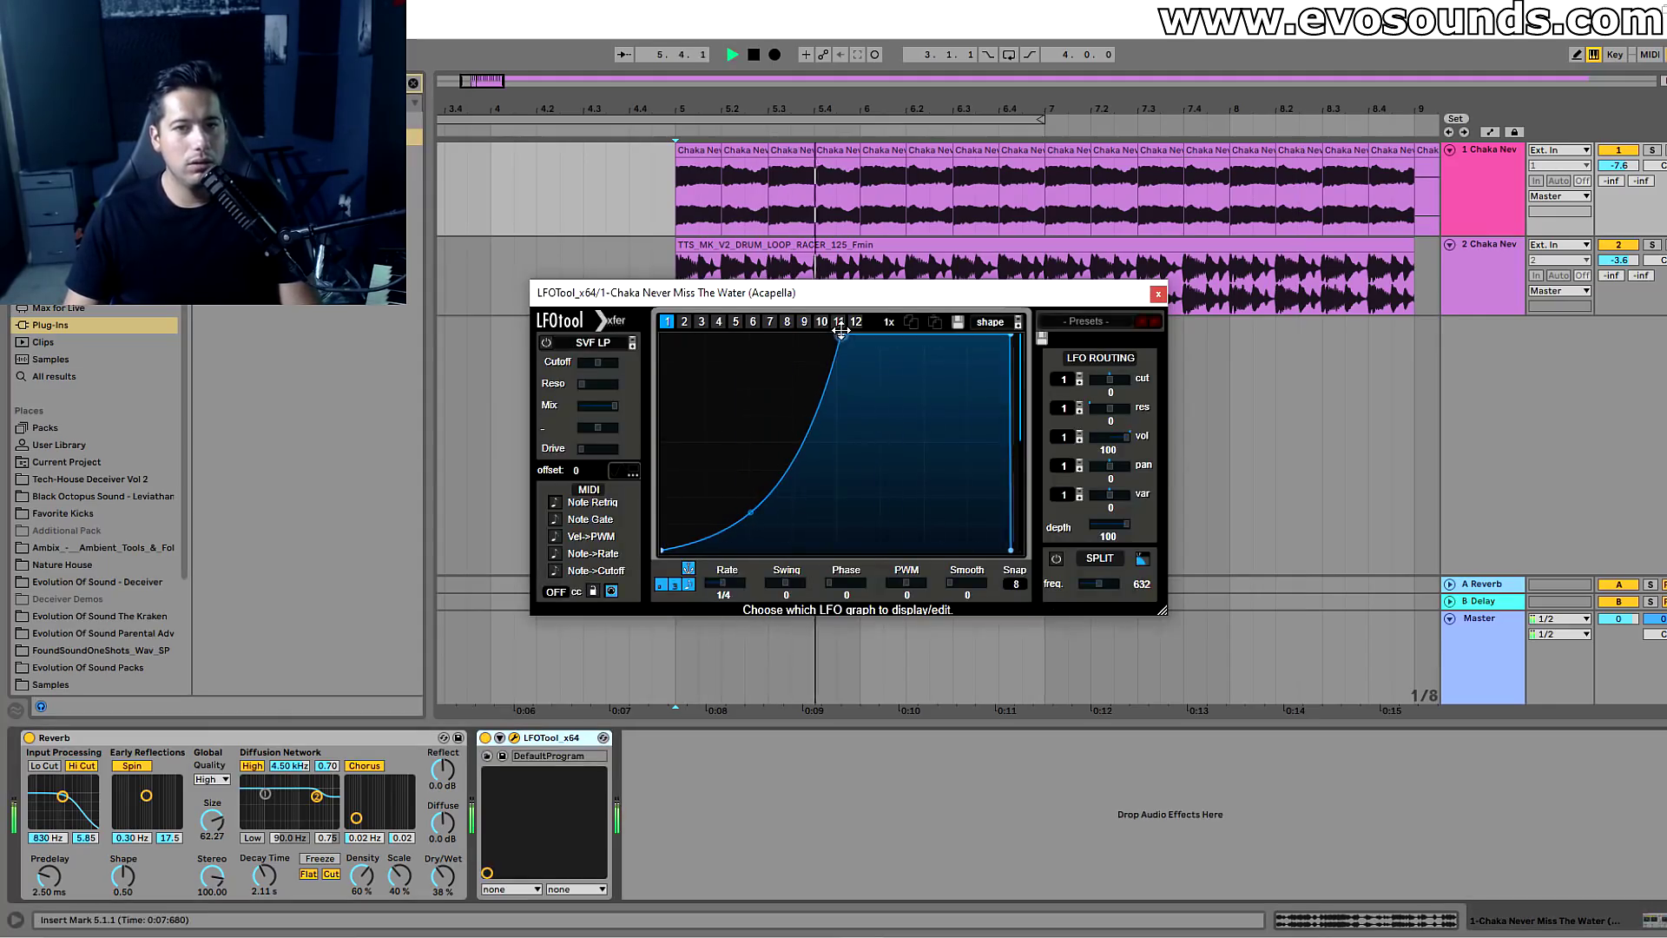
Slant the end of the LFO curve by moving its upper end point slightly earlier, leave Split off, and close LFOTool.
click(1055, 558)
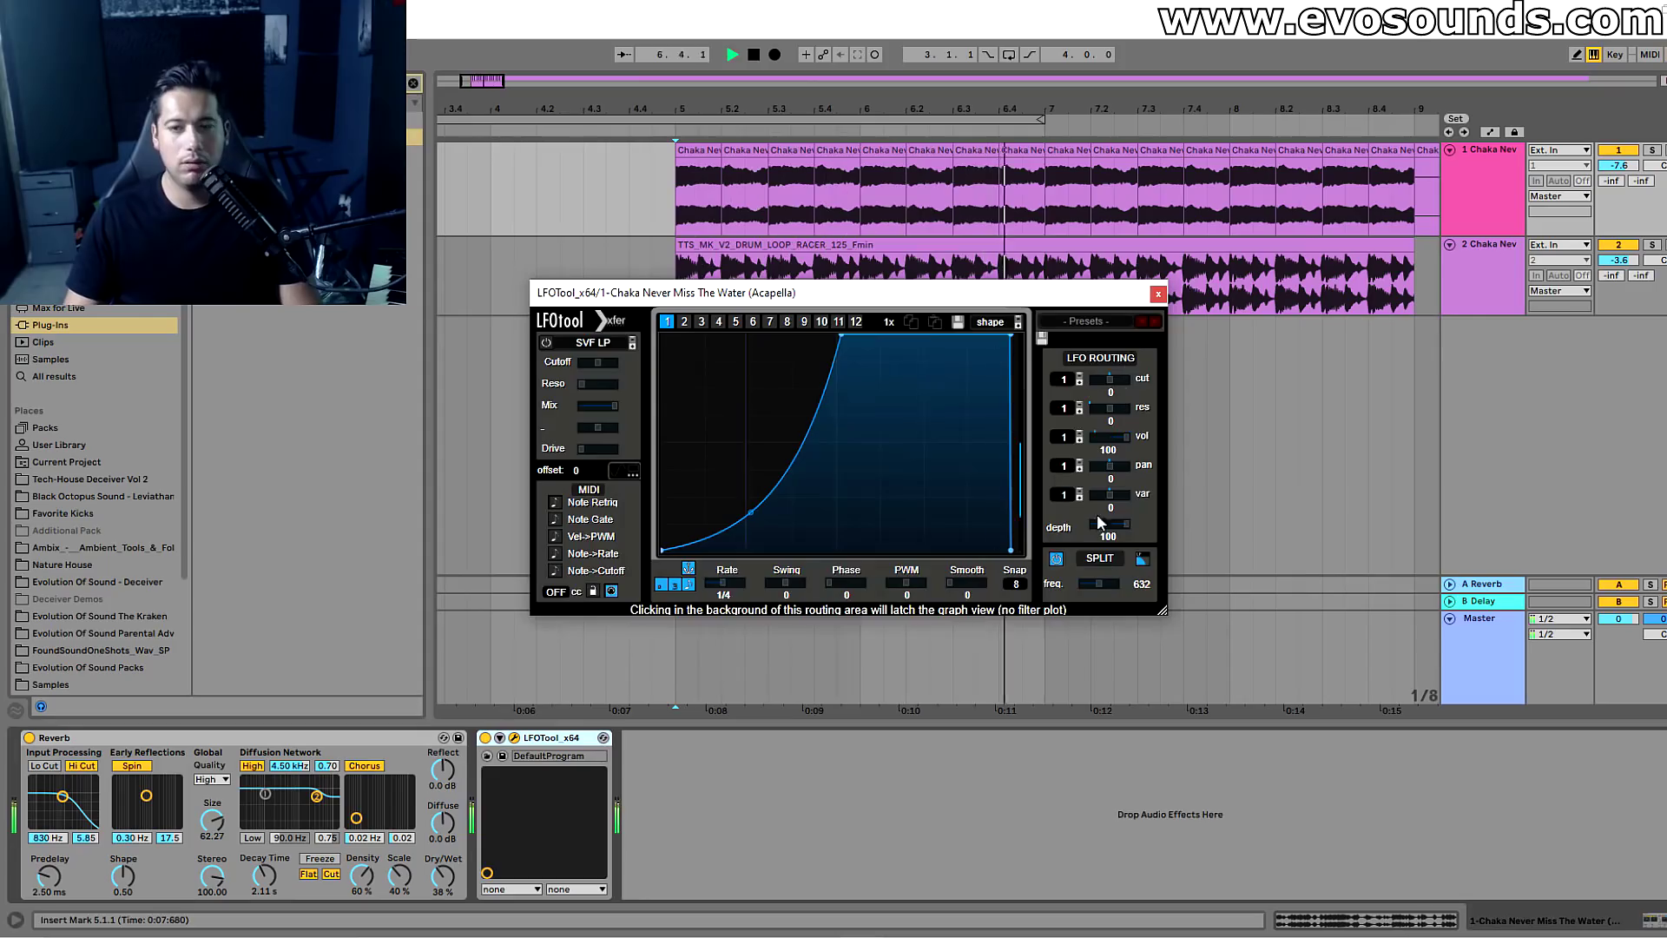
click(1054, 560)
drag(1010, 336, 1004, 336)
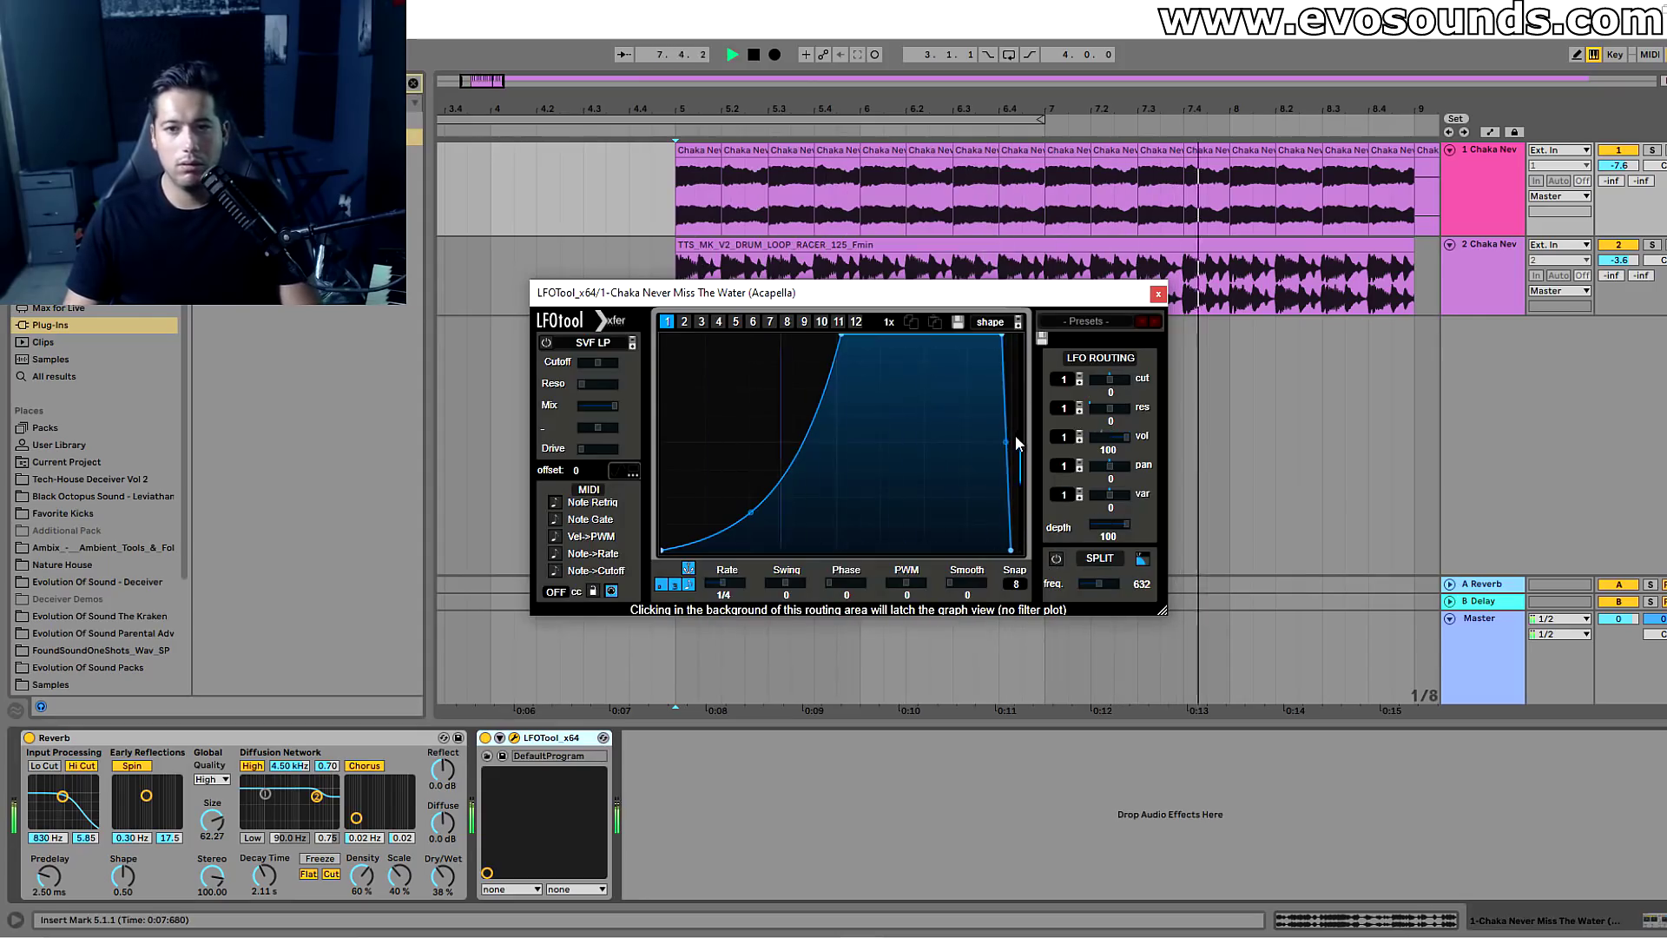
click(1158, 296)
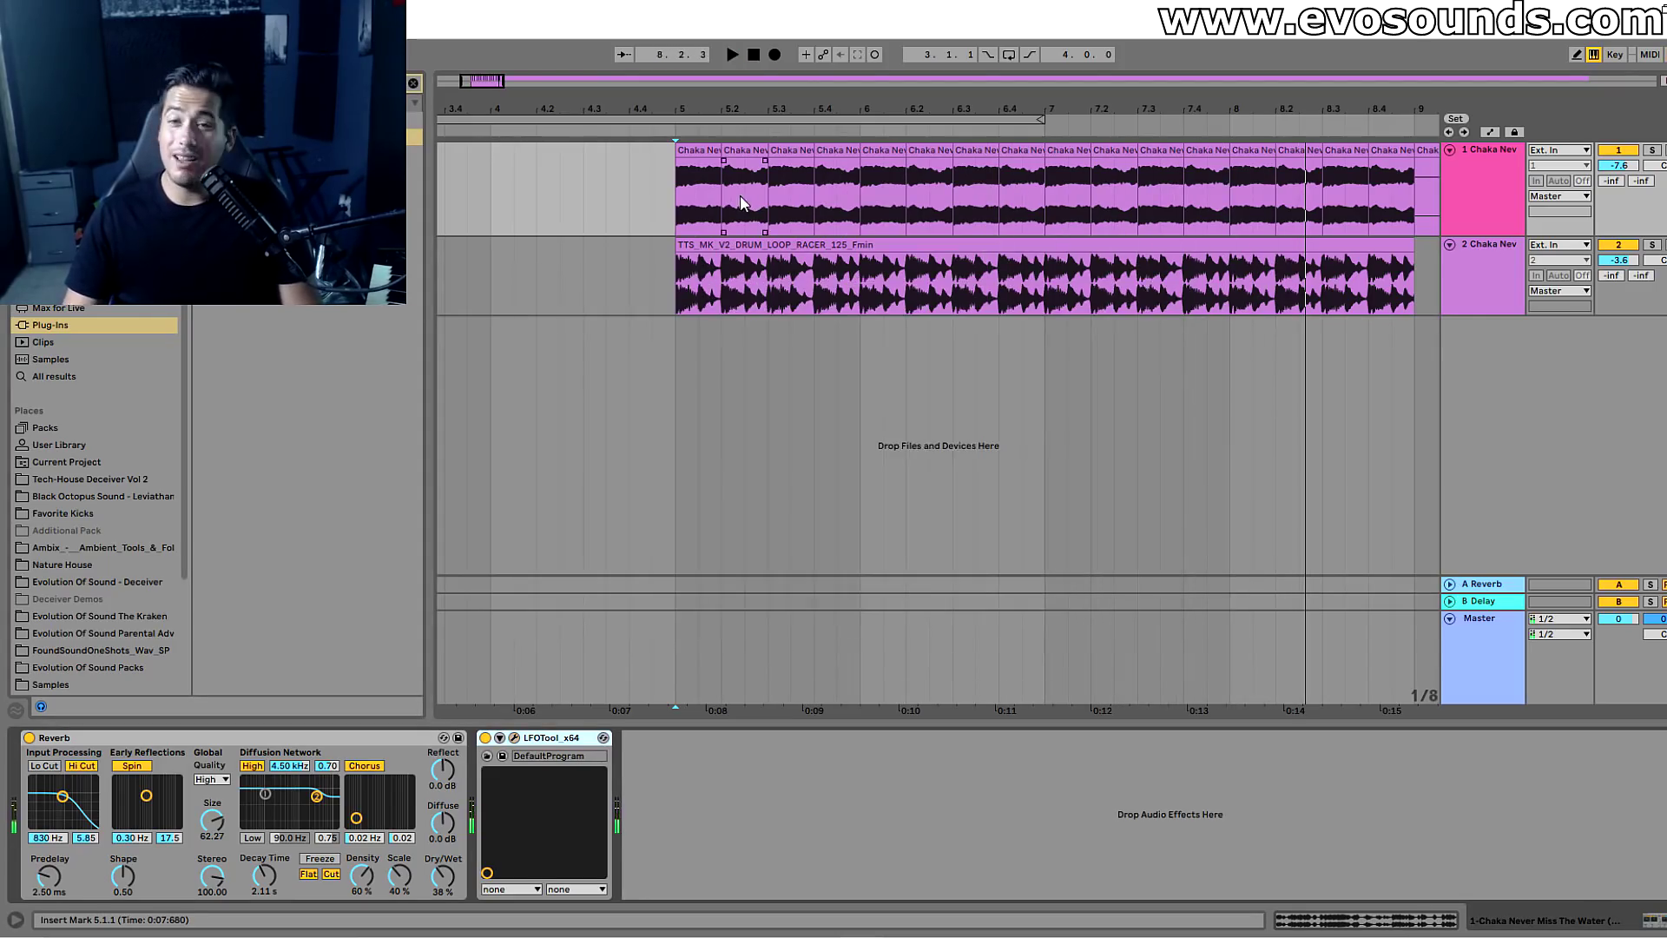
Split beat 5.1 of the acapella into two repeated half-beat snippets and play from 5.1.1.
mouse_move(770, 163)
mouse_down()
mouse_move(746, 163)
mouse_move(767, 153)
mouse_up()
key(ctrl+d)
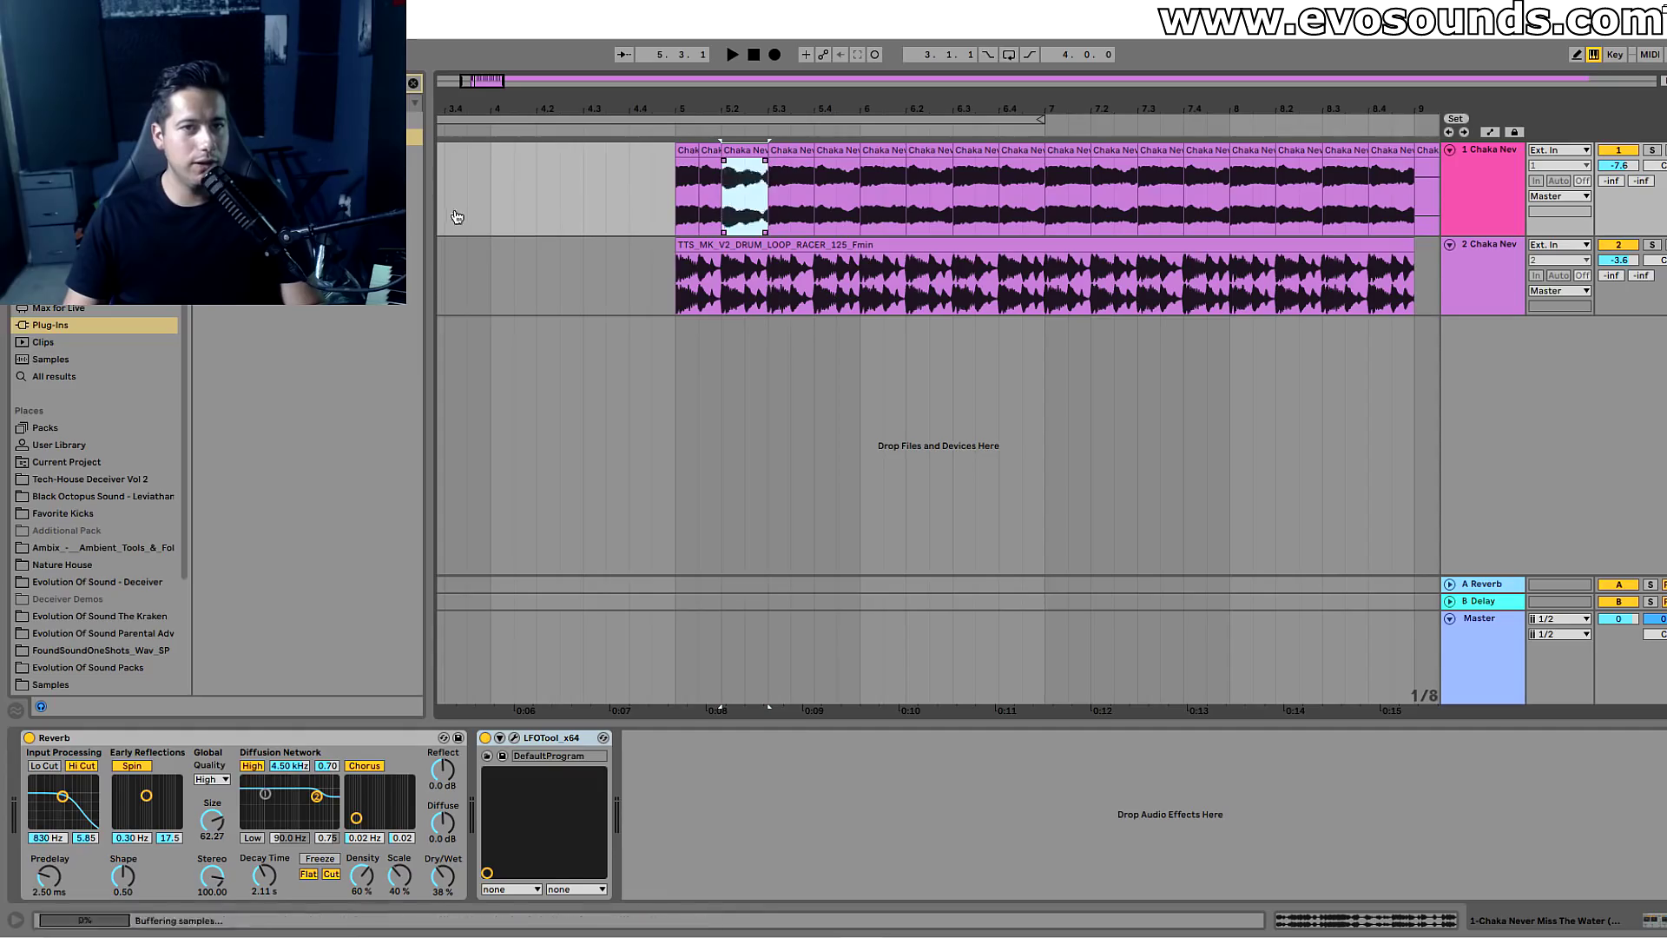
click(682, 155)
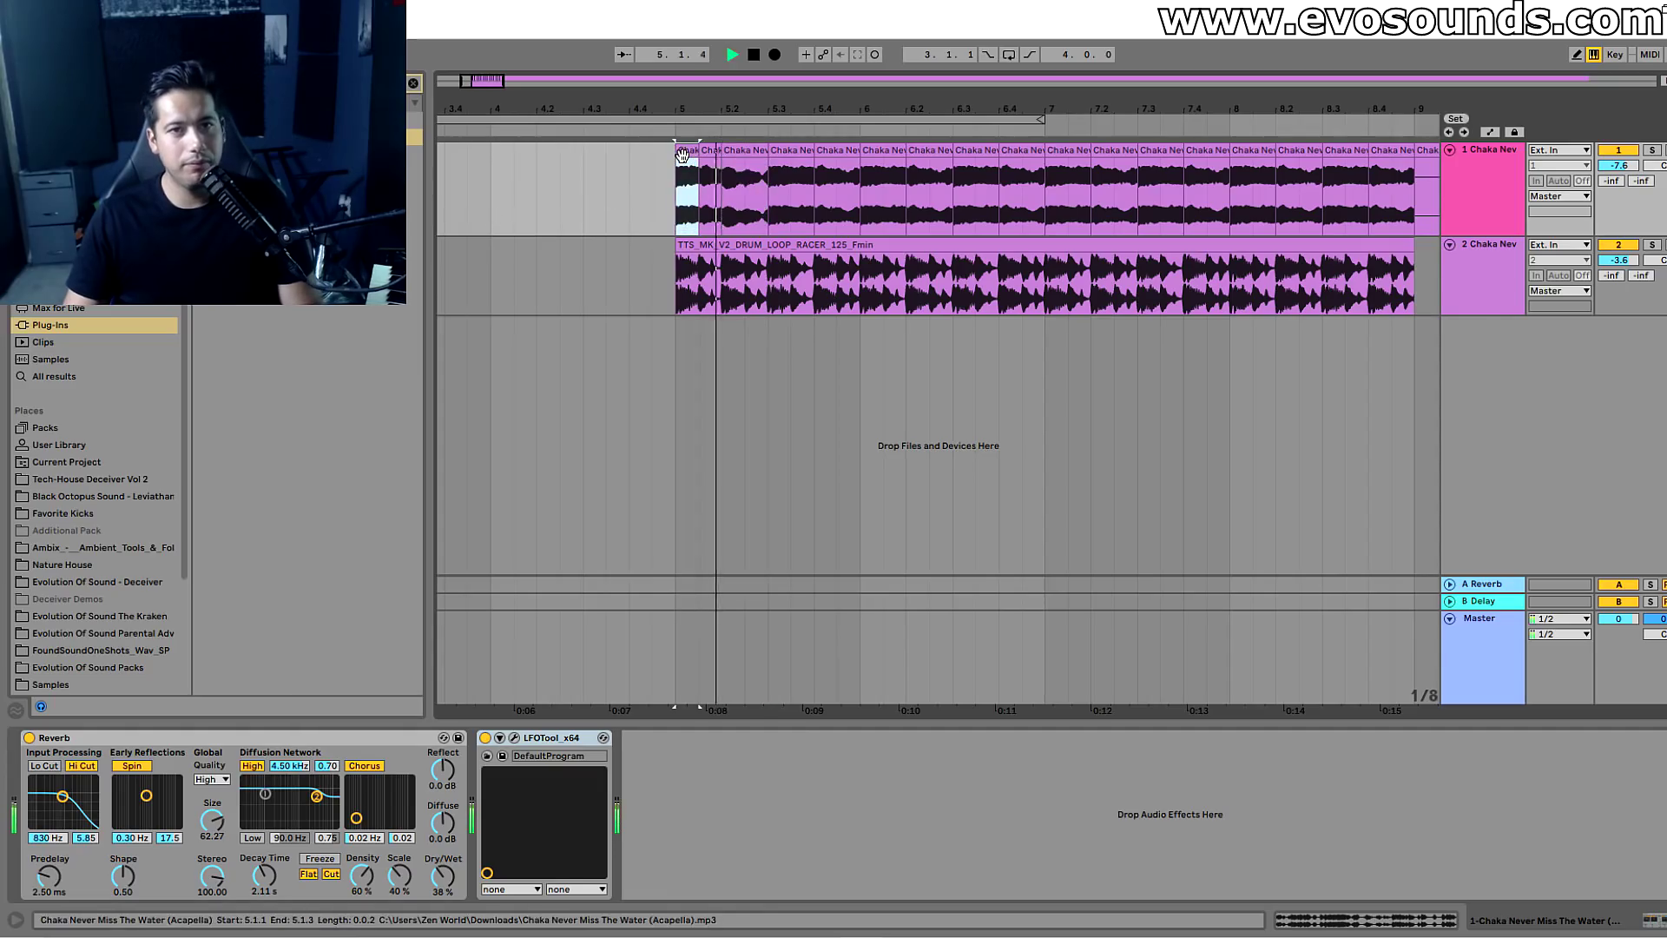
Clear the acapella from 5.3.1 to 6.1.1, replay from bar 5, and set the acapella track's volume to -4.9 dB.
drag(771, 194, 851, 184)
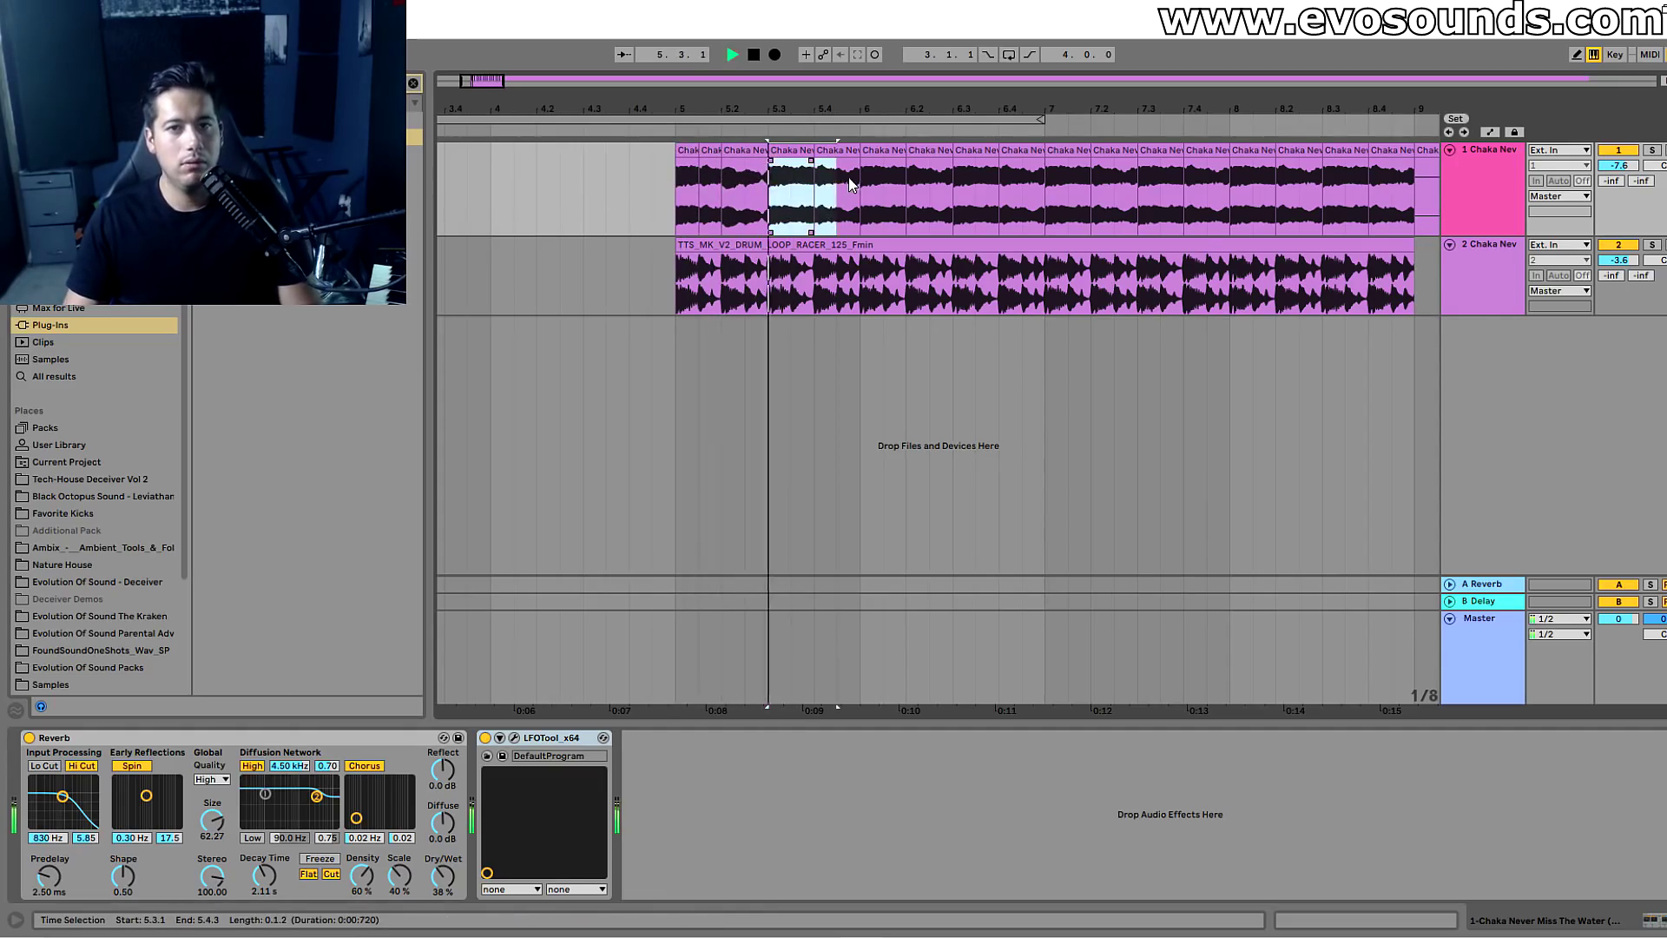
key(Delete)
key(space)
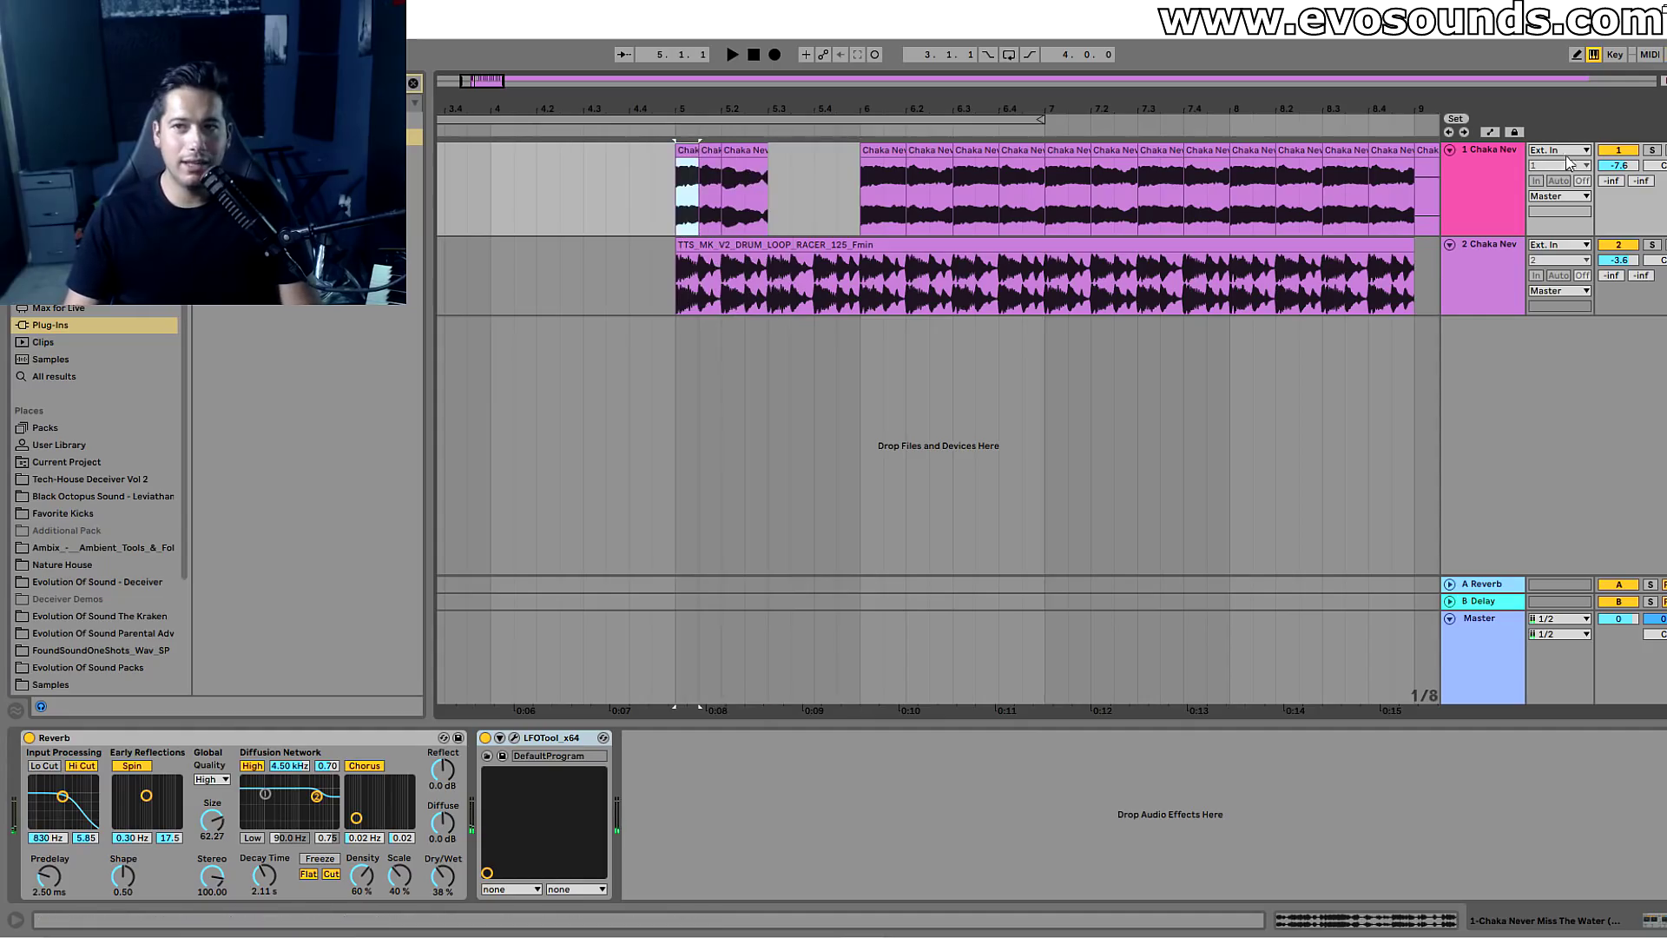
key(space)
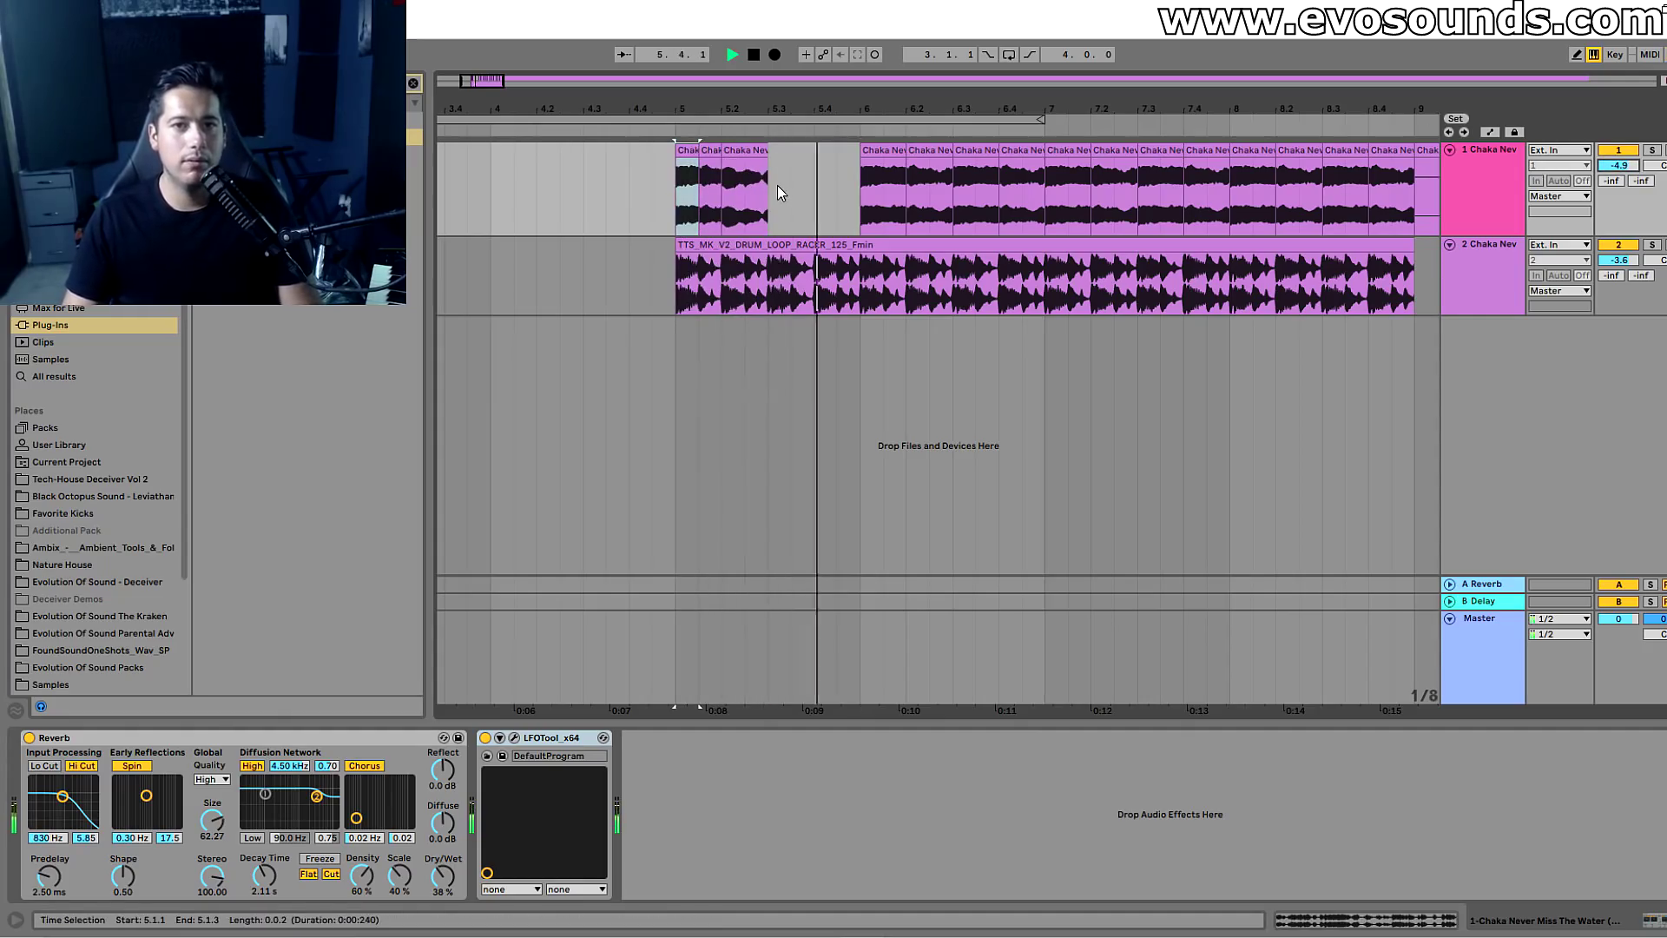
Place a one-beat acapella snippet at 5.4.1 and clear the acapella from 6.1.1 to 7.1.1.
click(815, 186)
key(ctrl+v)
drag(865, 190, 1038, 182)
key(Delete)
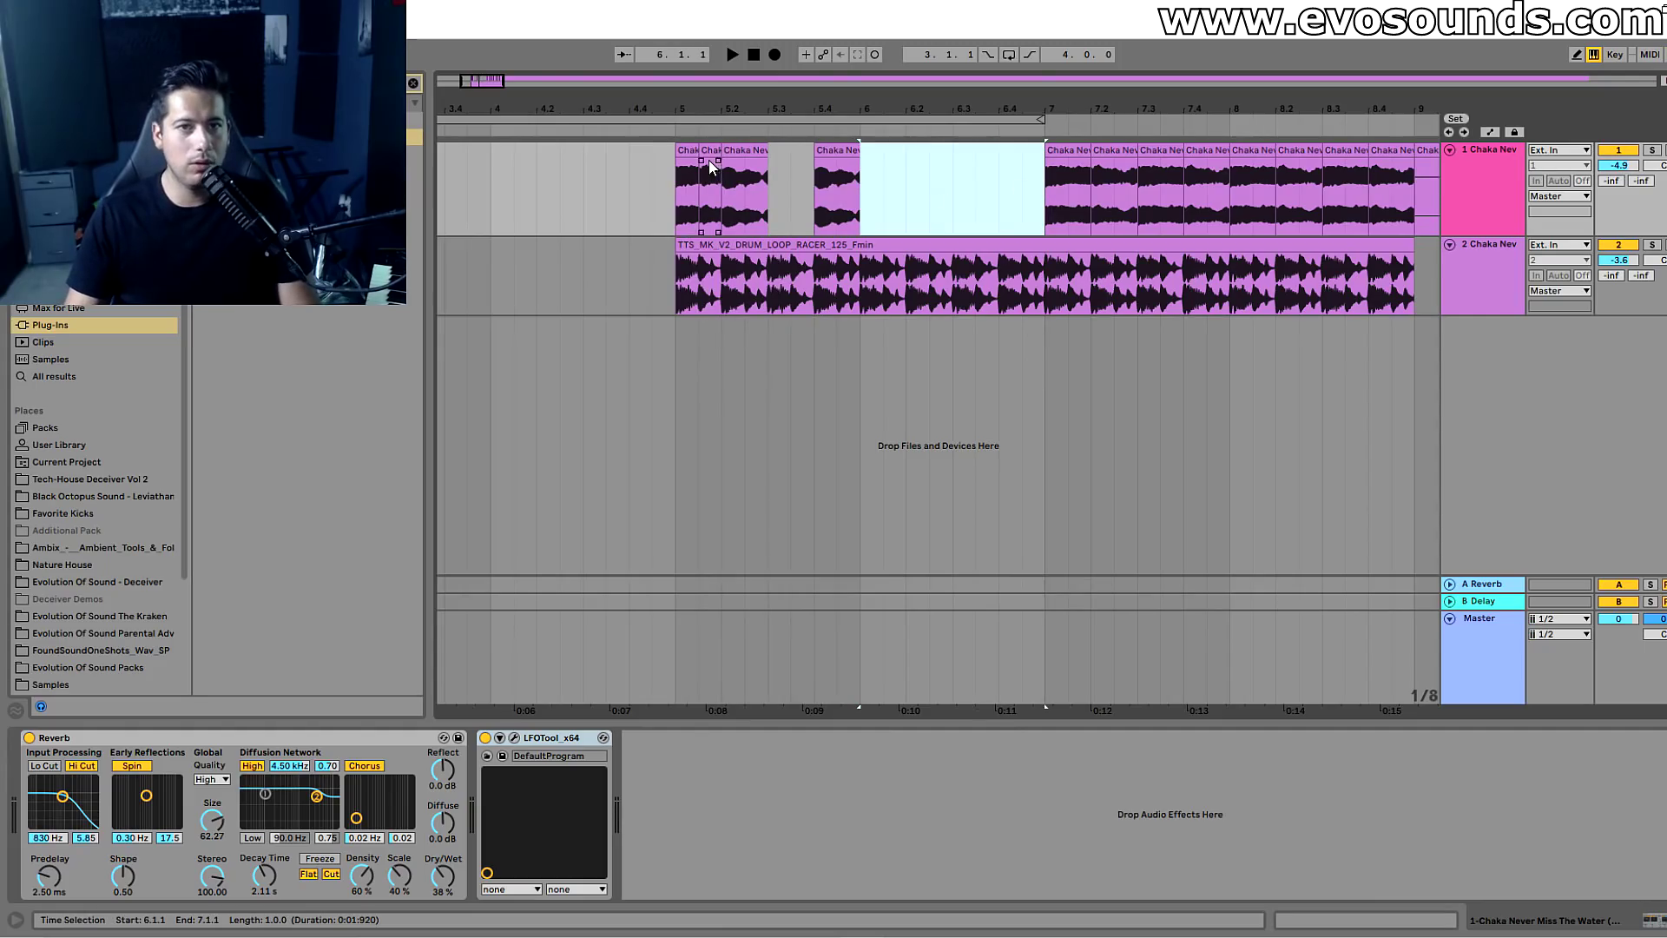
Play the chopped pattern from 5.1.1 and set the acapella track's volume to -3.1 dB.
click(681, 163)
key(space)
drag(1618, 165, 1618, 160)
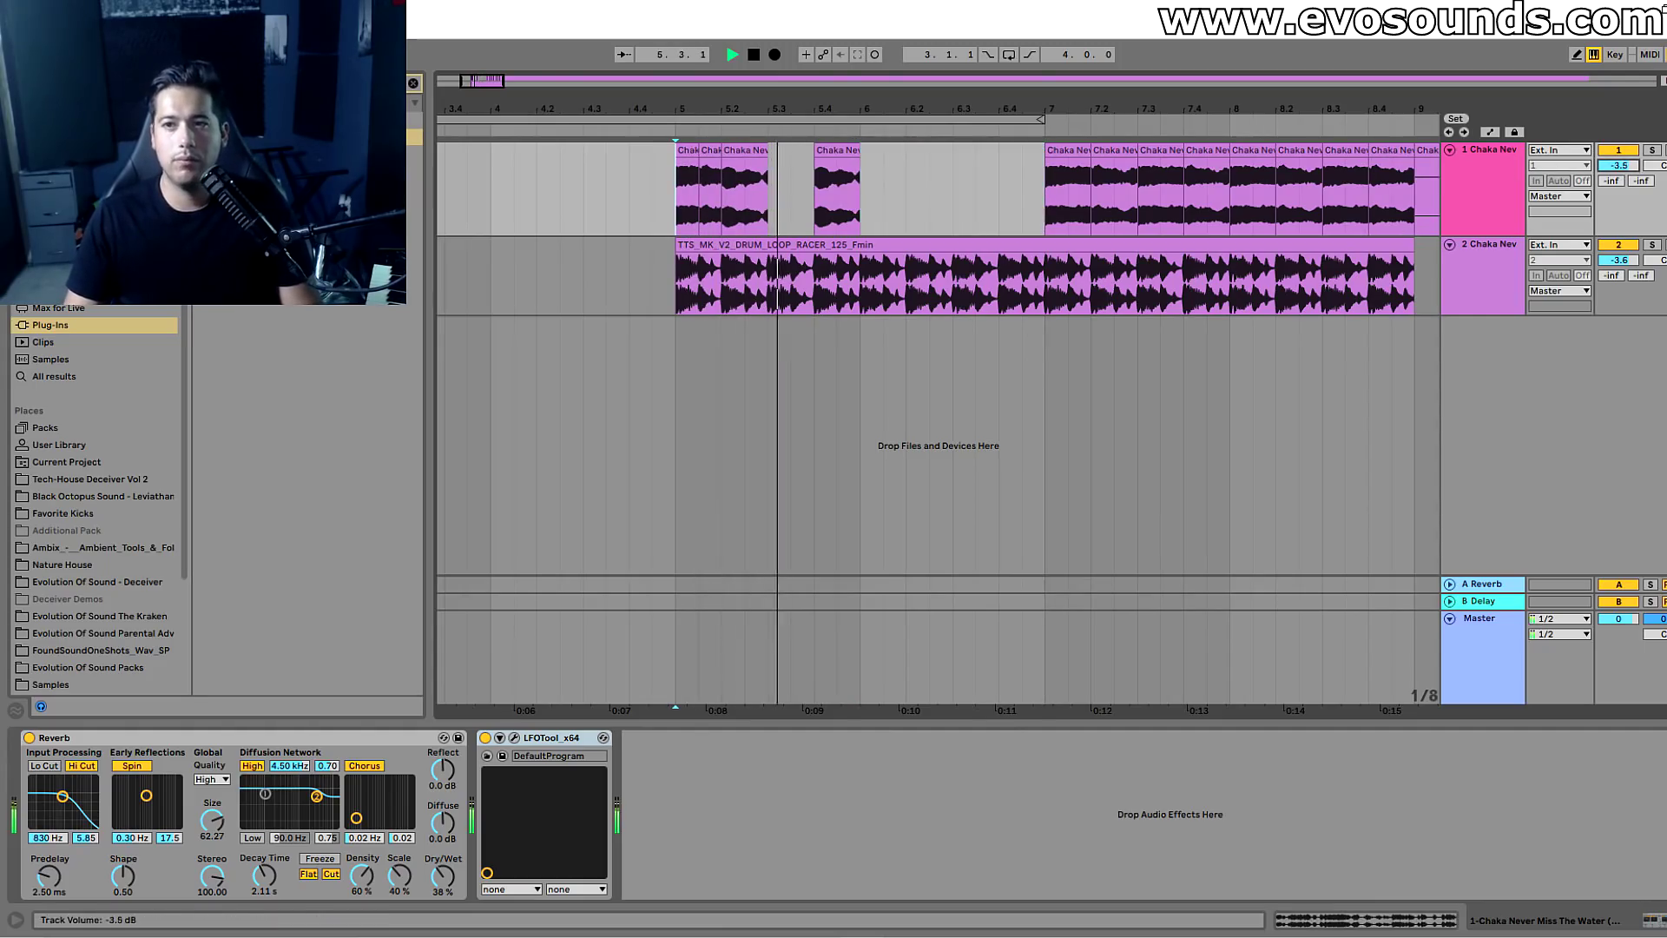
key(space)
Duplicate the bar 5 acapella pattern into bar 6 and play from 5.1.1.
drag(868, 190, 675, 190)
key(ctrl+d)
click(676, 211)
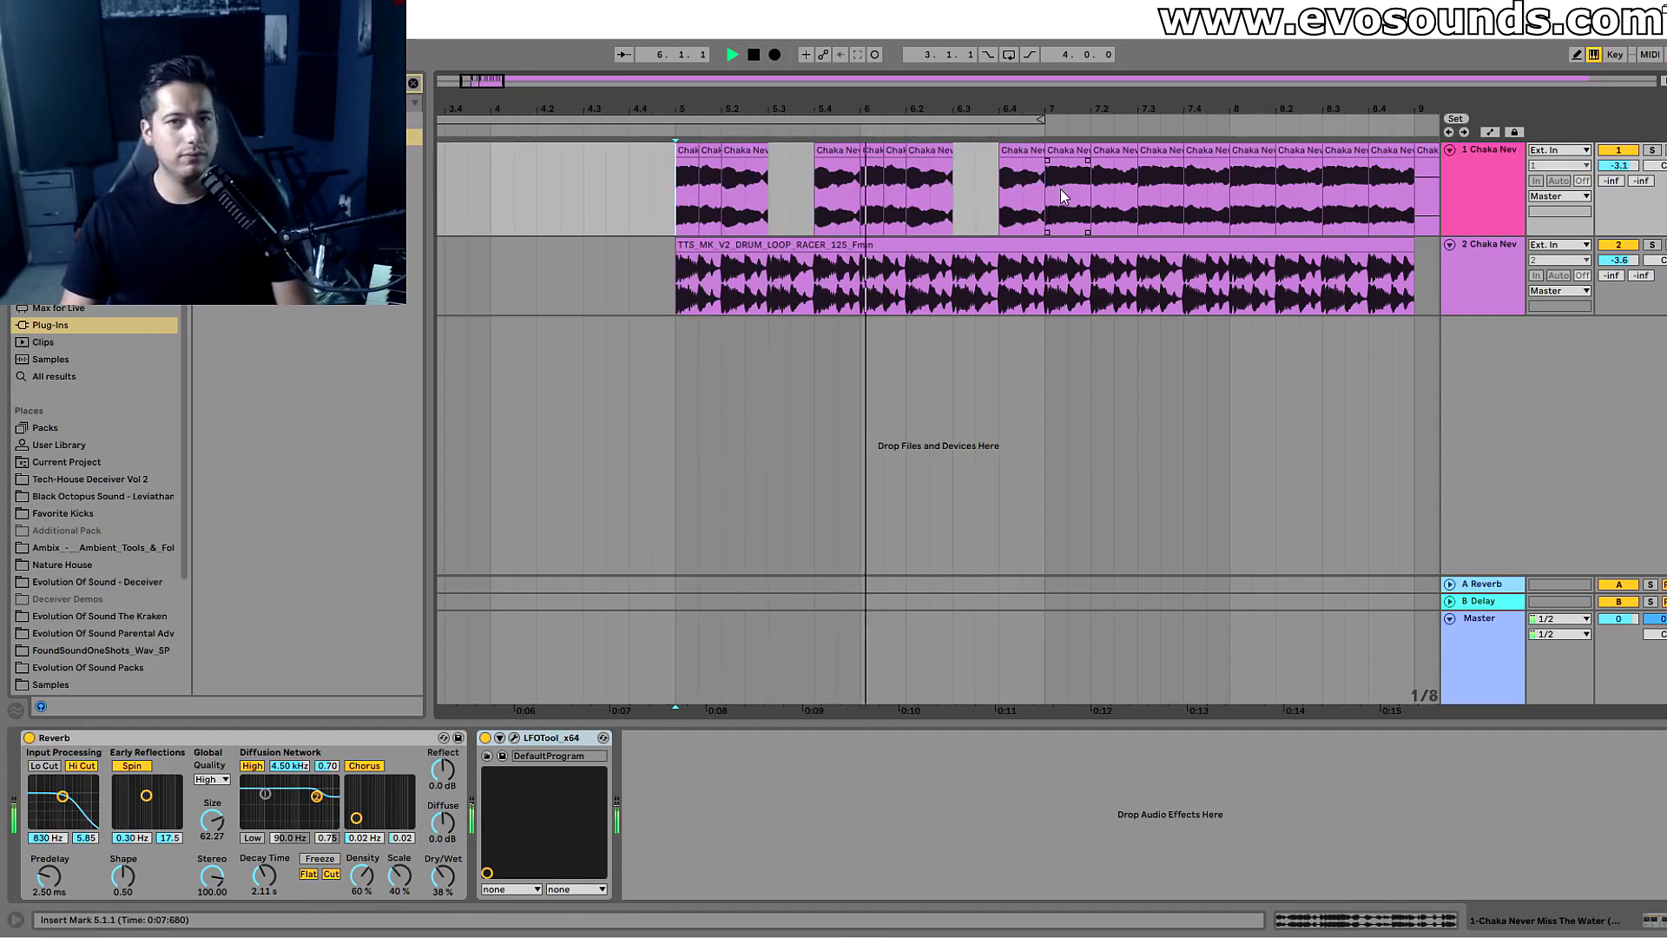
Select the last snippet of bar 6 at 6.4.1 and audition the two-bar pattern repeatedly from 5.1.1.
drag(1002, 217, 1035, 216)
key(space)
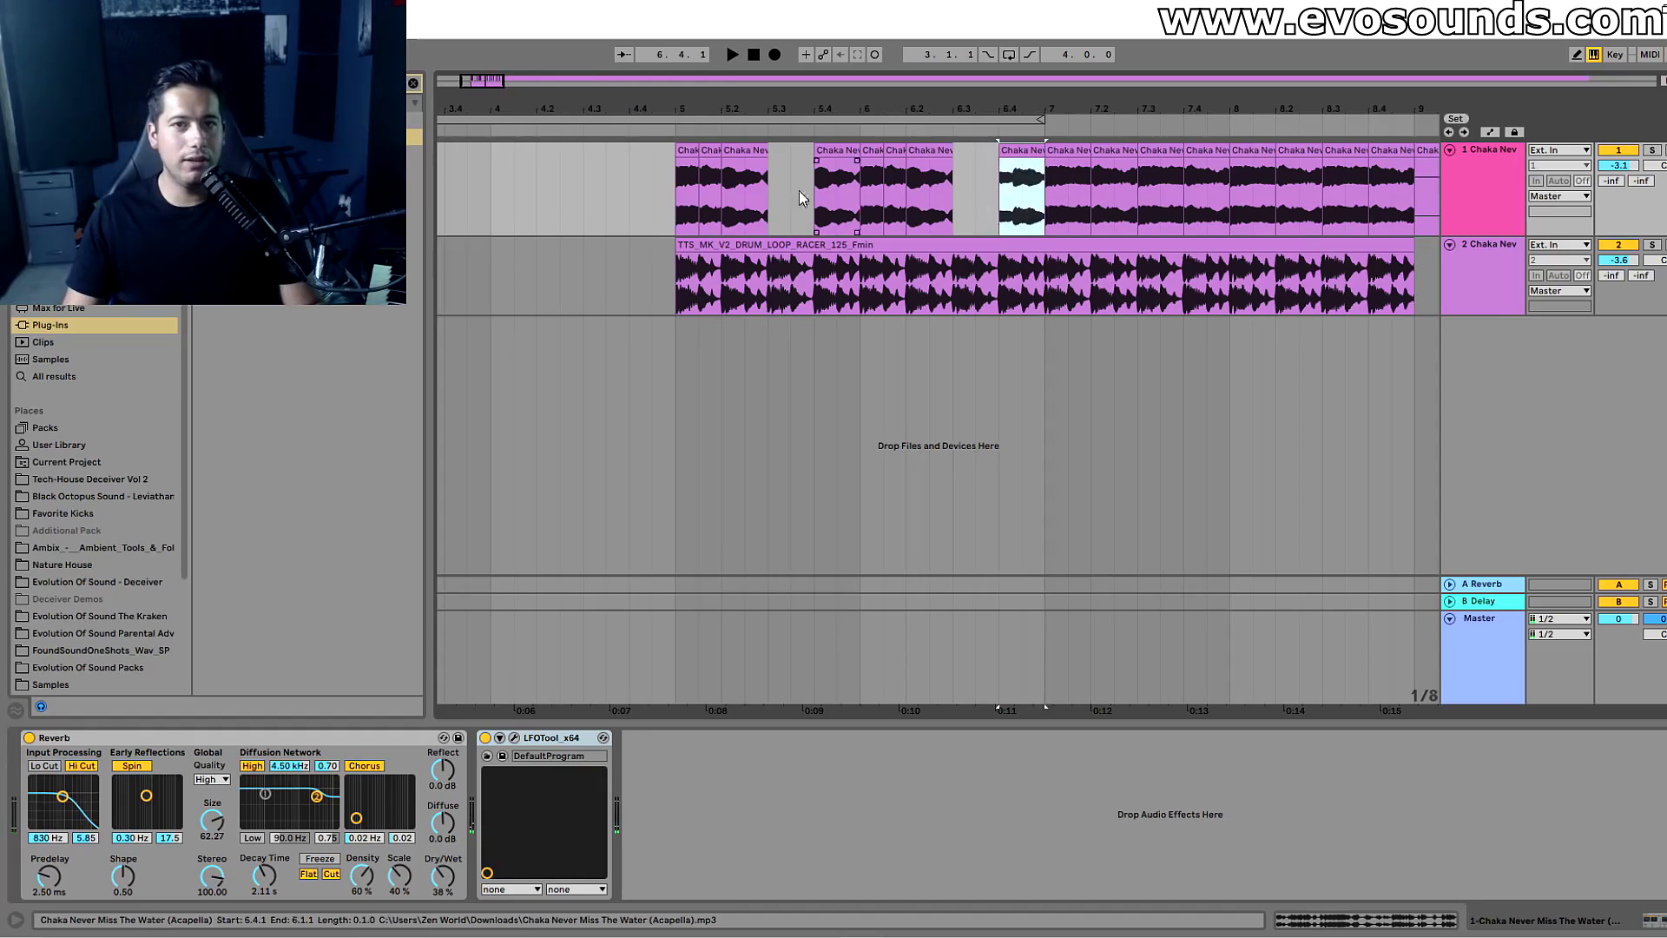
drag(678, 178, 693, 174)
key(space)
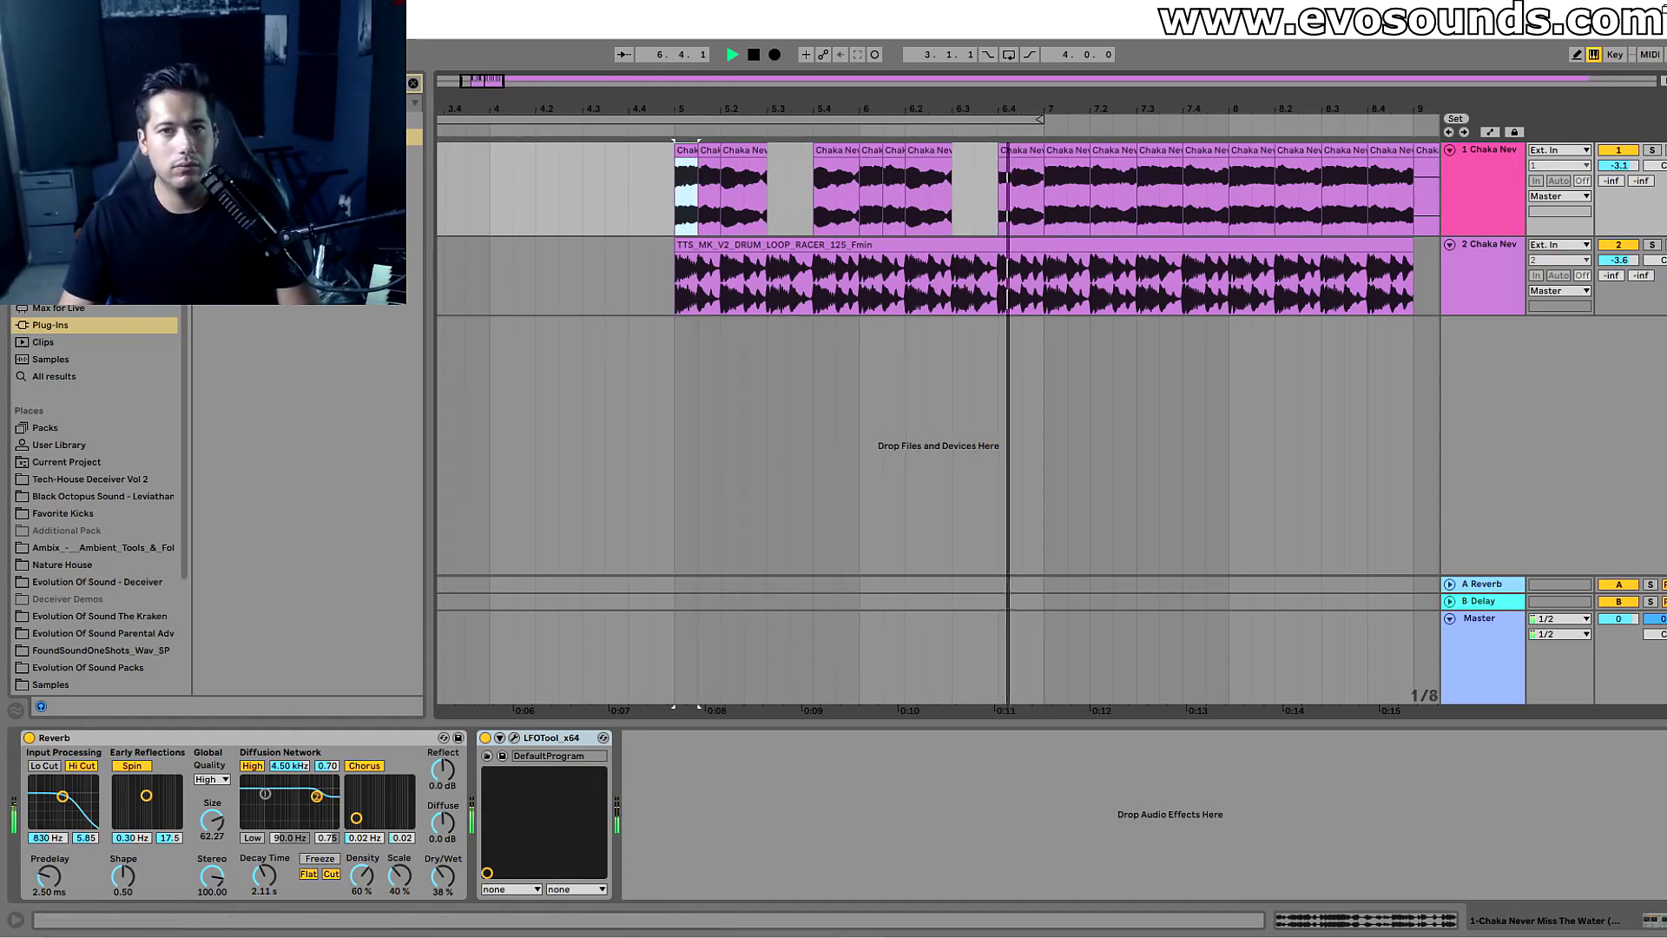
key(space)
key(space)
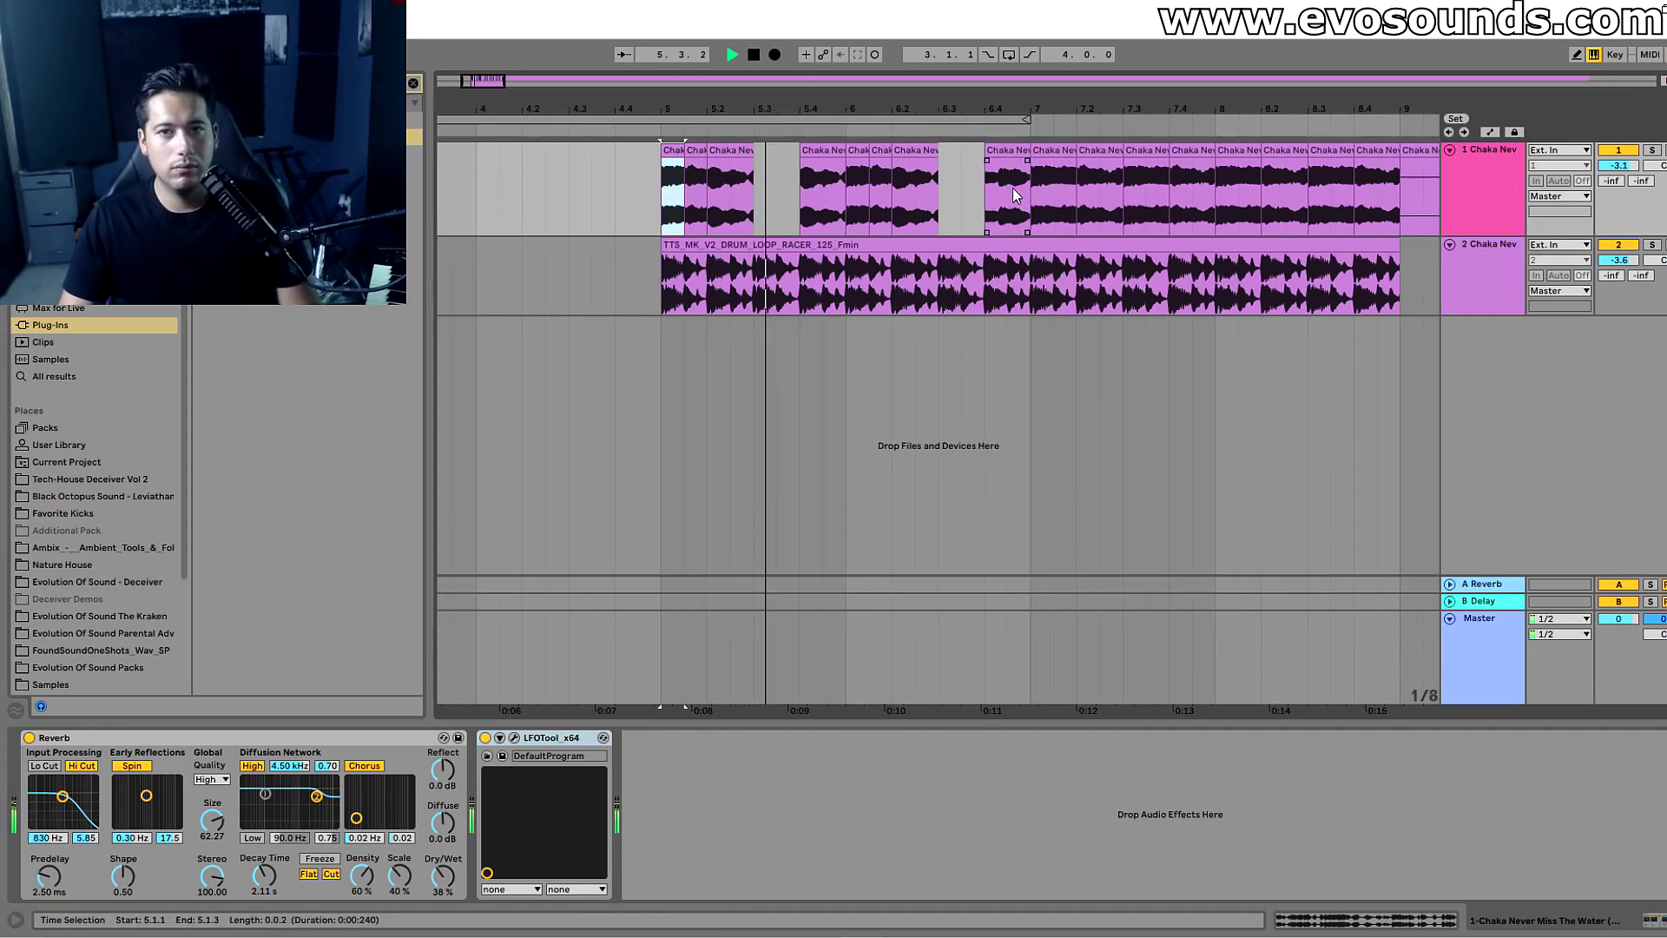
Examine the acapella snippet at 6.4.1 up close and replay the two-bar pattern from 5.1.1.
click(1007, 182)
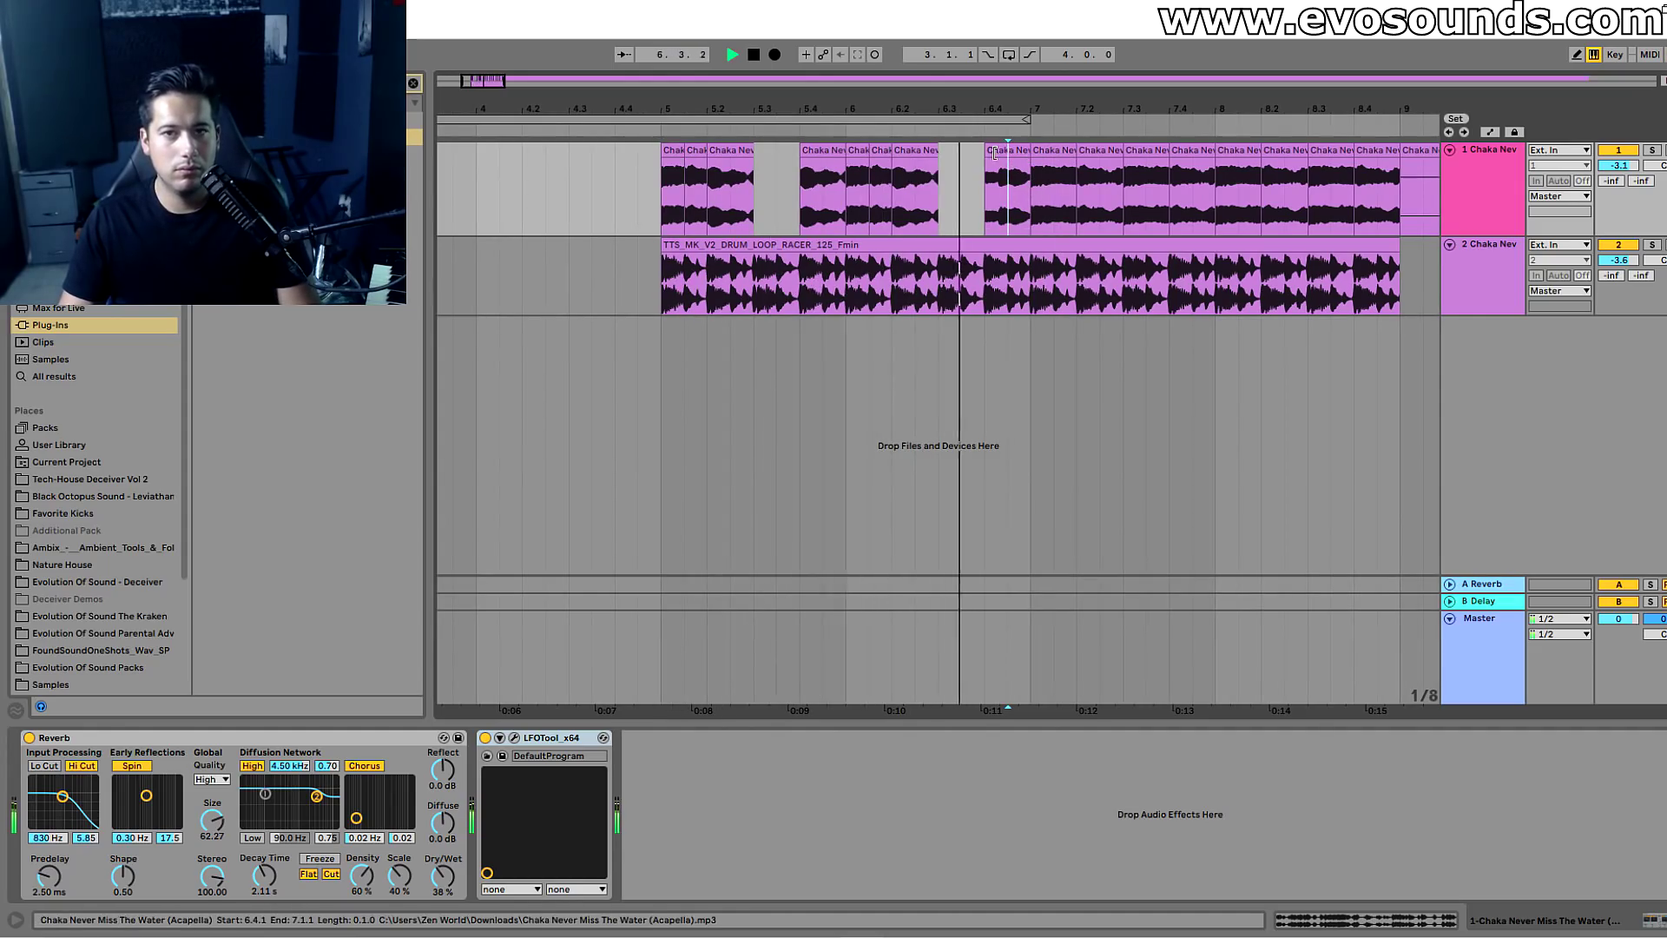
key(space)
drag(995, 109, 912, 172)
click(845, 153)
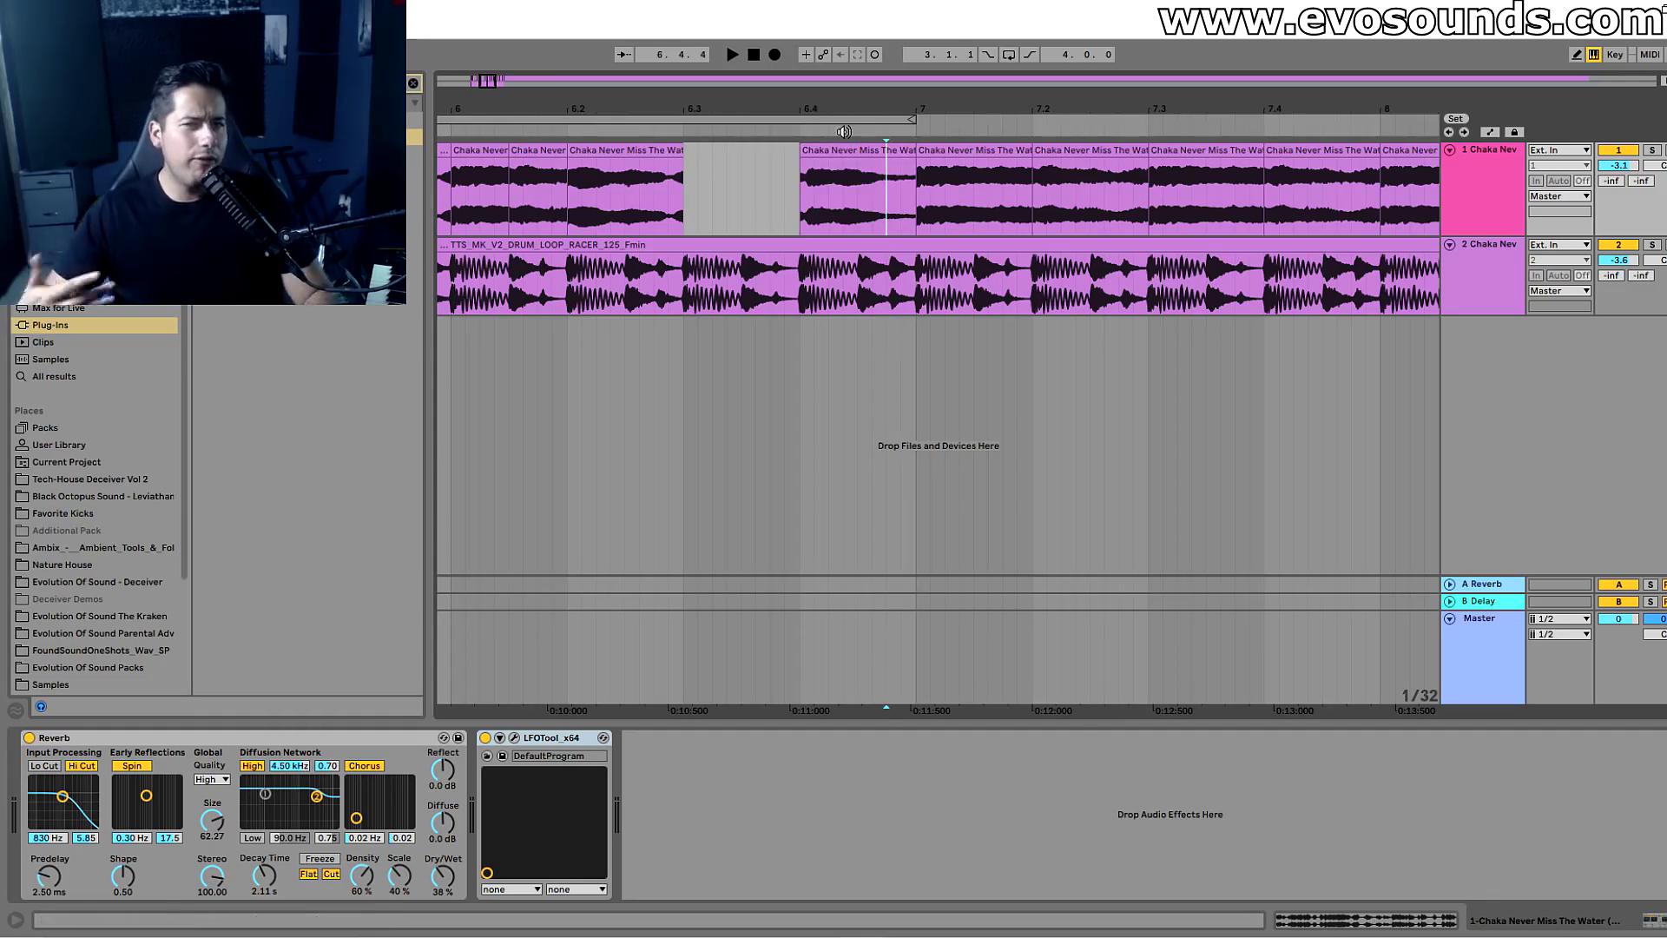
drag(494, 90, 497, 53)
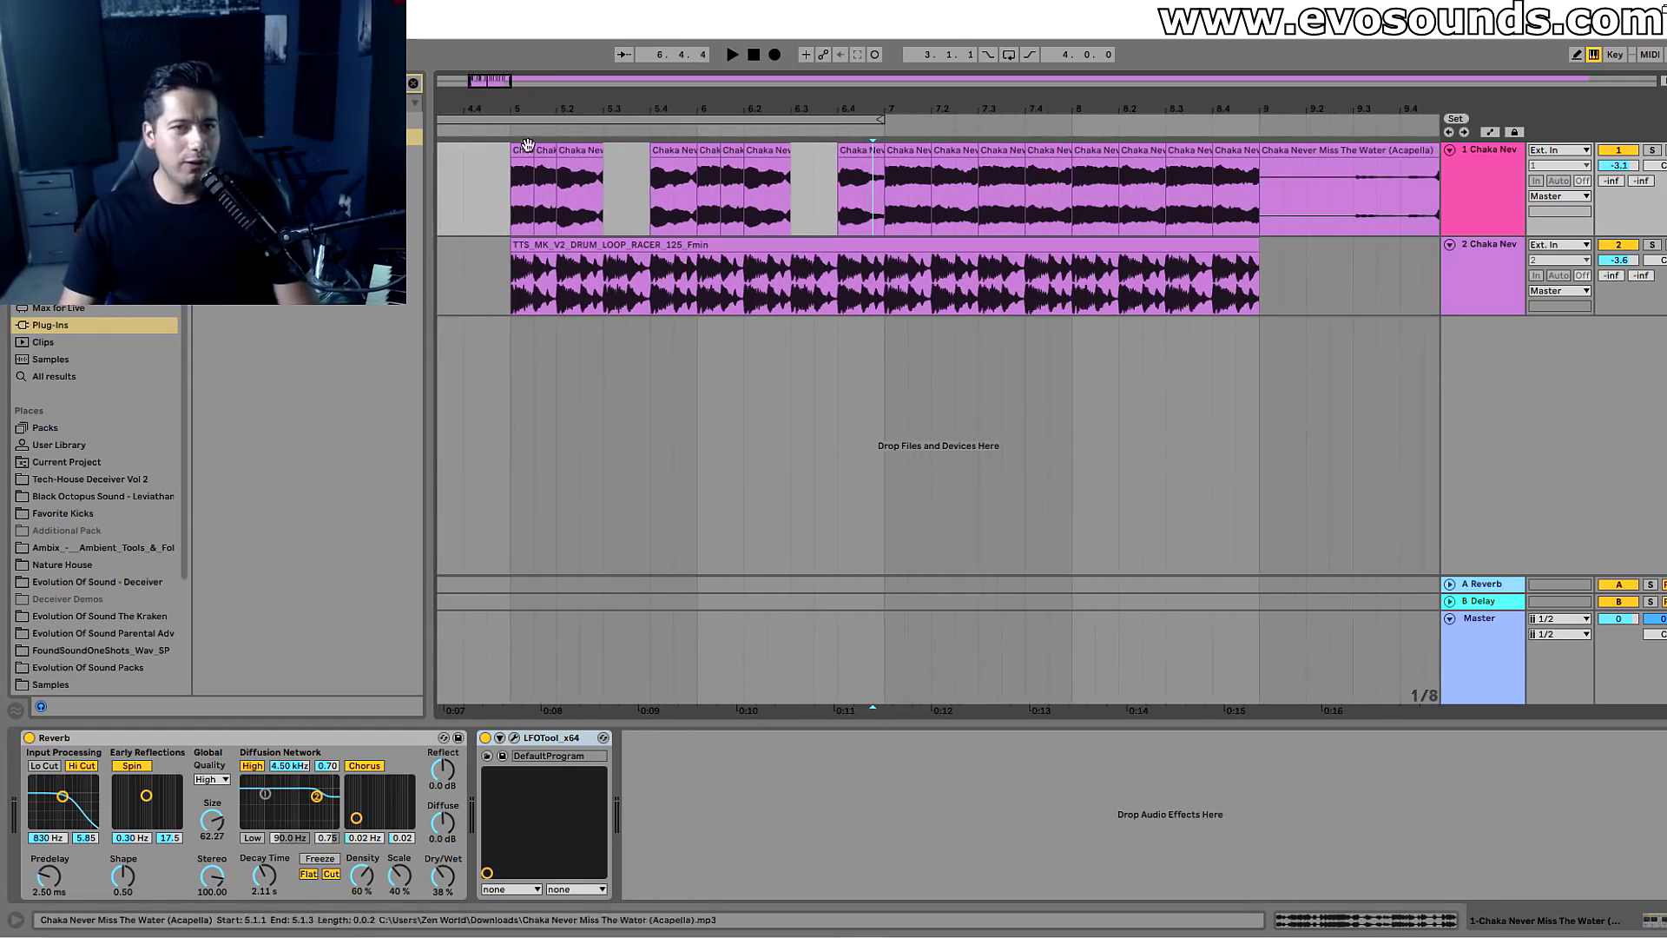
click(525, 151)
key(space)
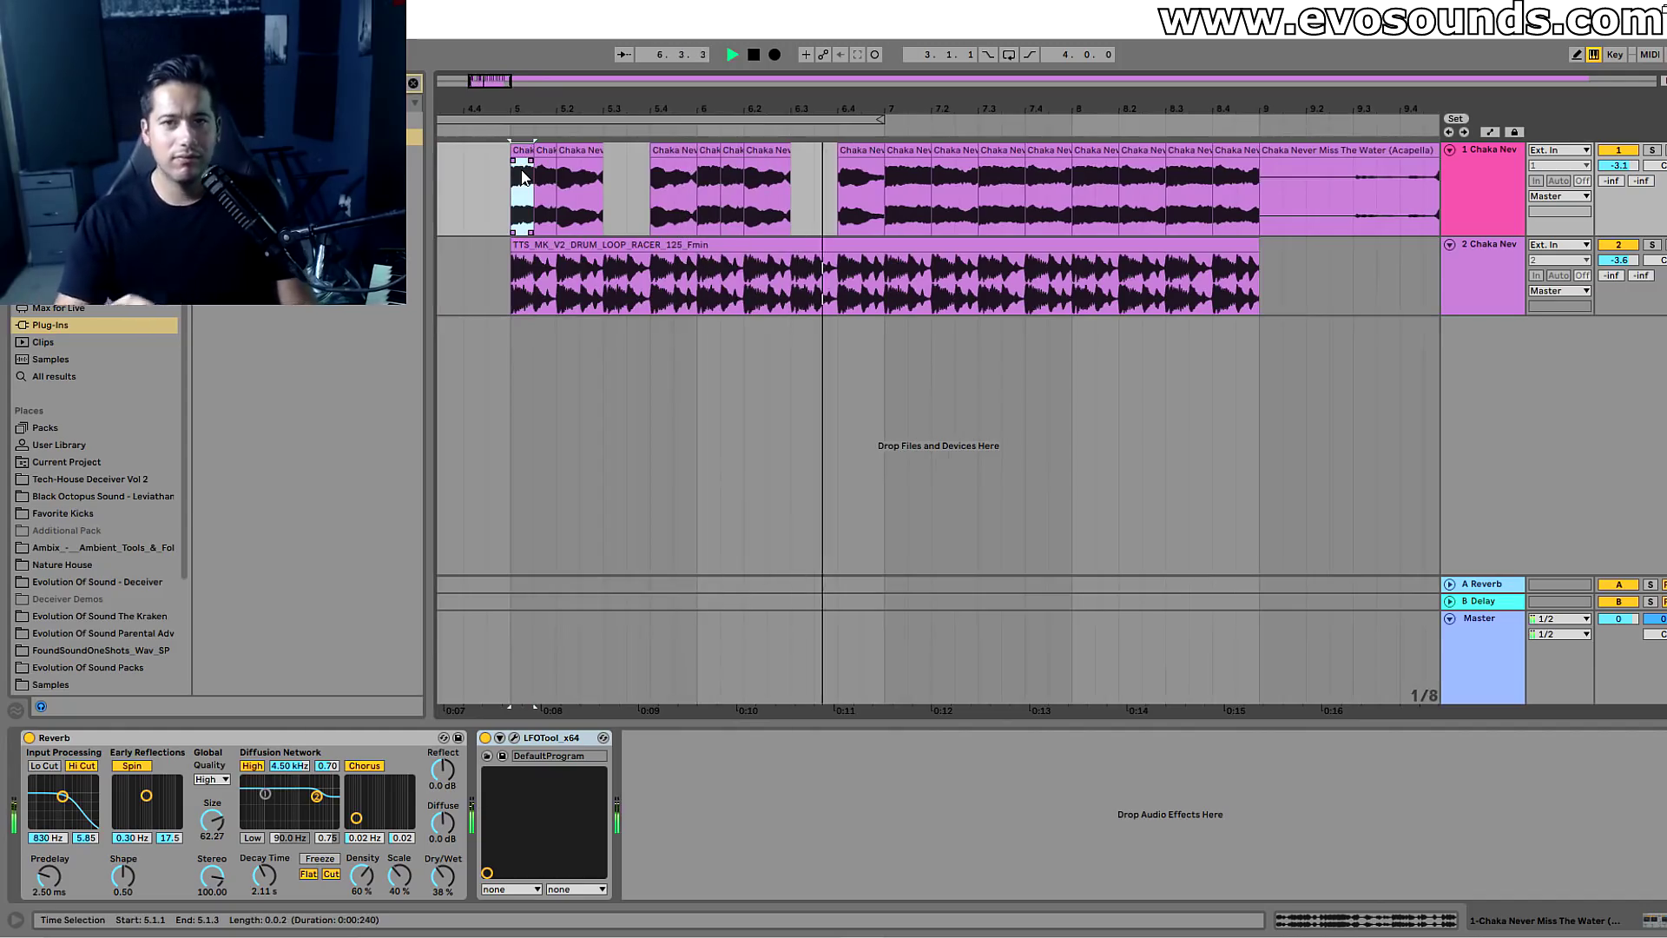
key(space)
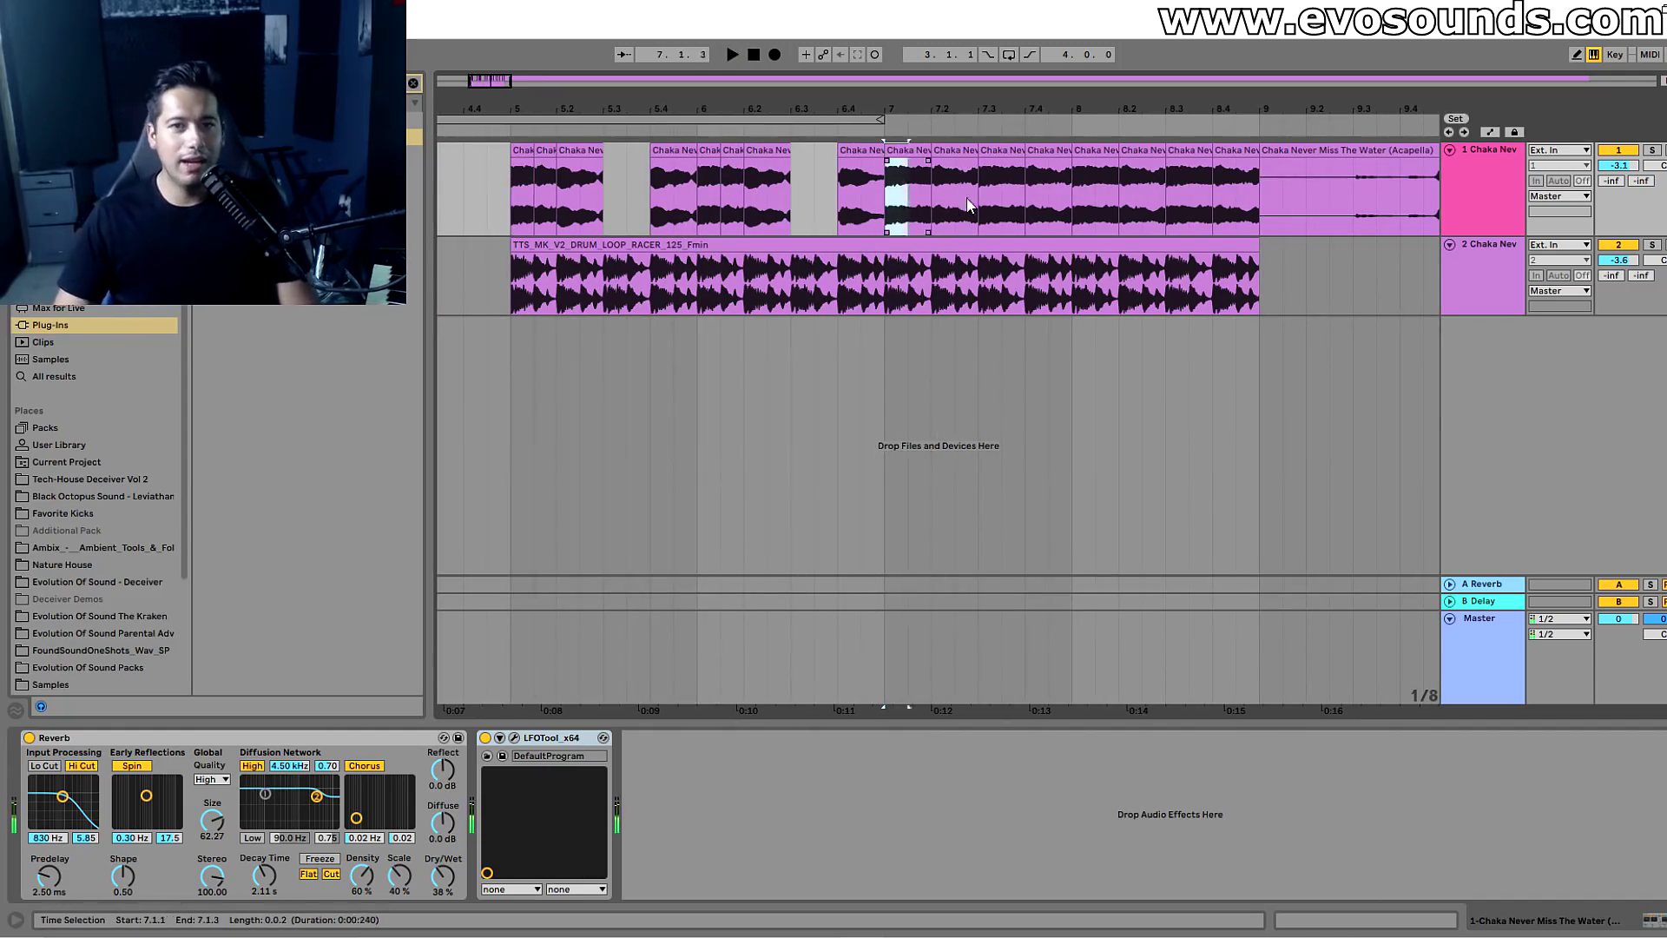
Replace the acapella in bars 7 and 8 with a duplicate of the bars 5 and 6 pattern and play from 5.1.1.
drag(884, 192, 1257, 194)
key(Delete)
drag(884, 206, 513, 198)
key(ctrl+d)
key(space)
click(514, 199)
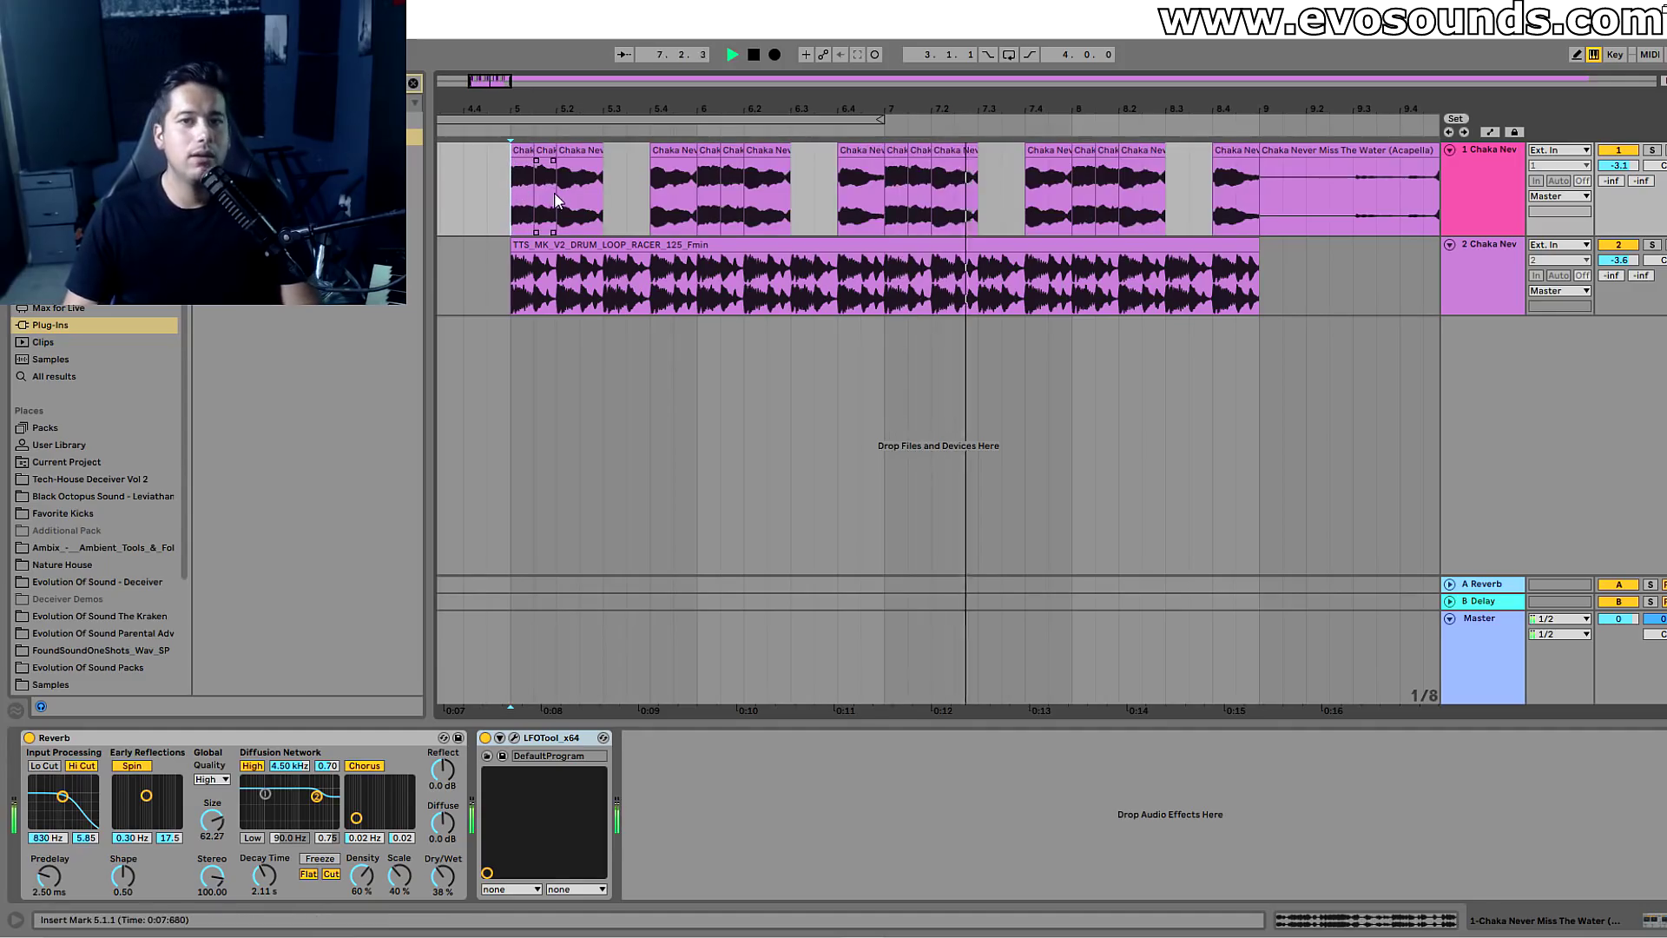
drag(560, 104, 495, 98)
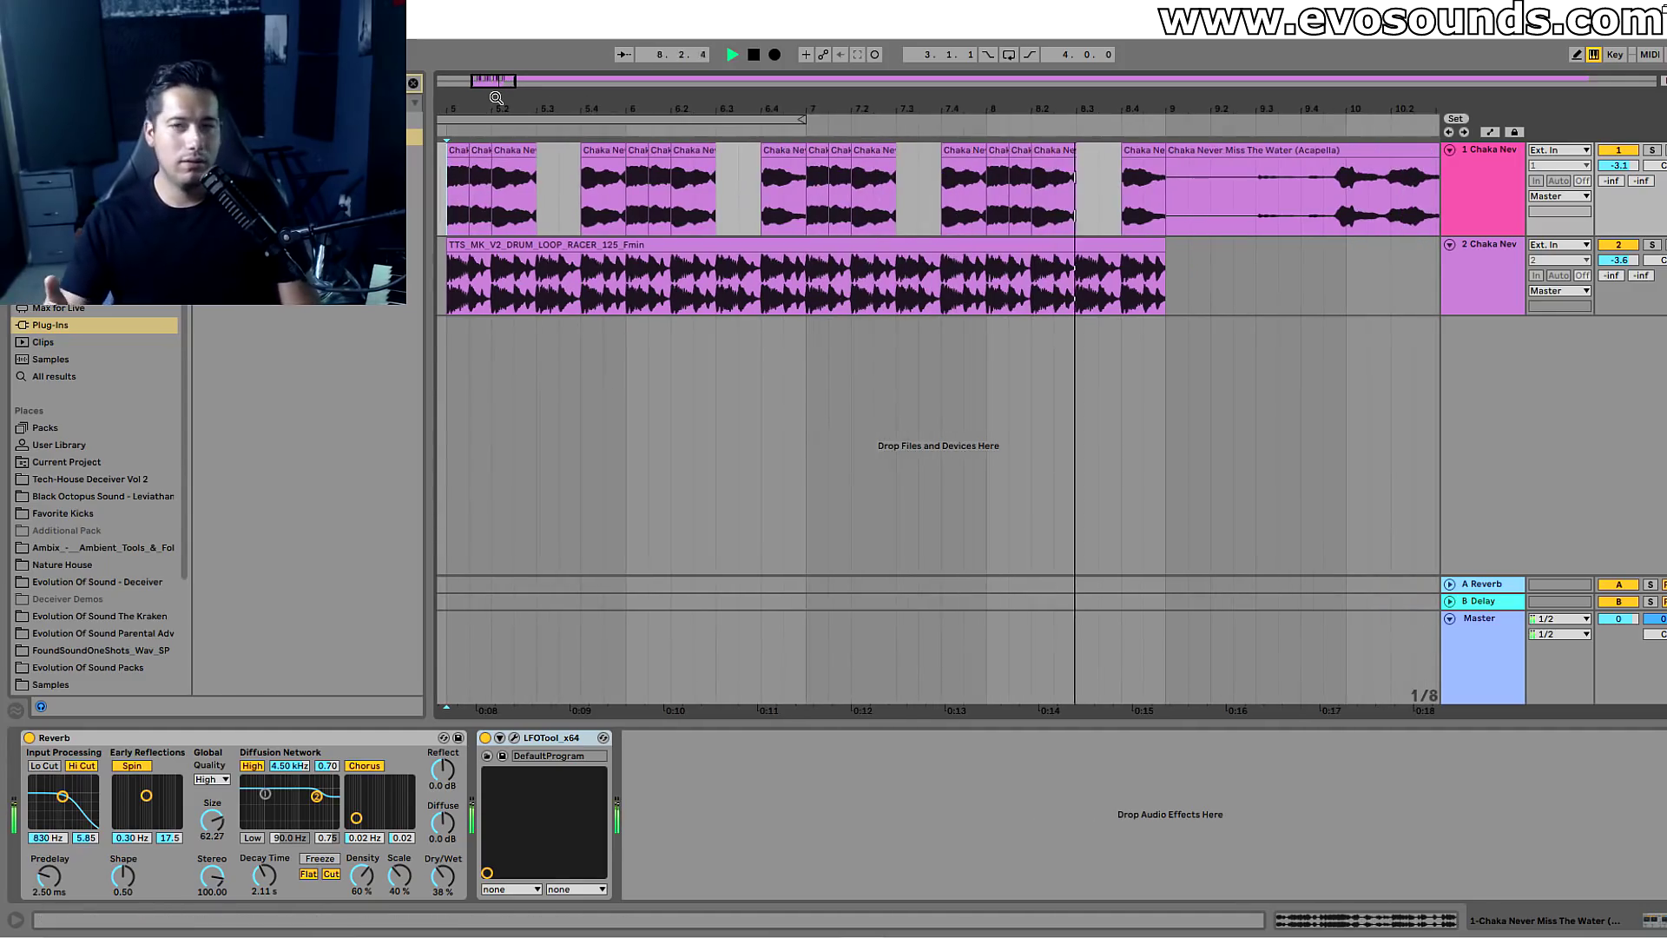
key(space)
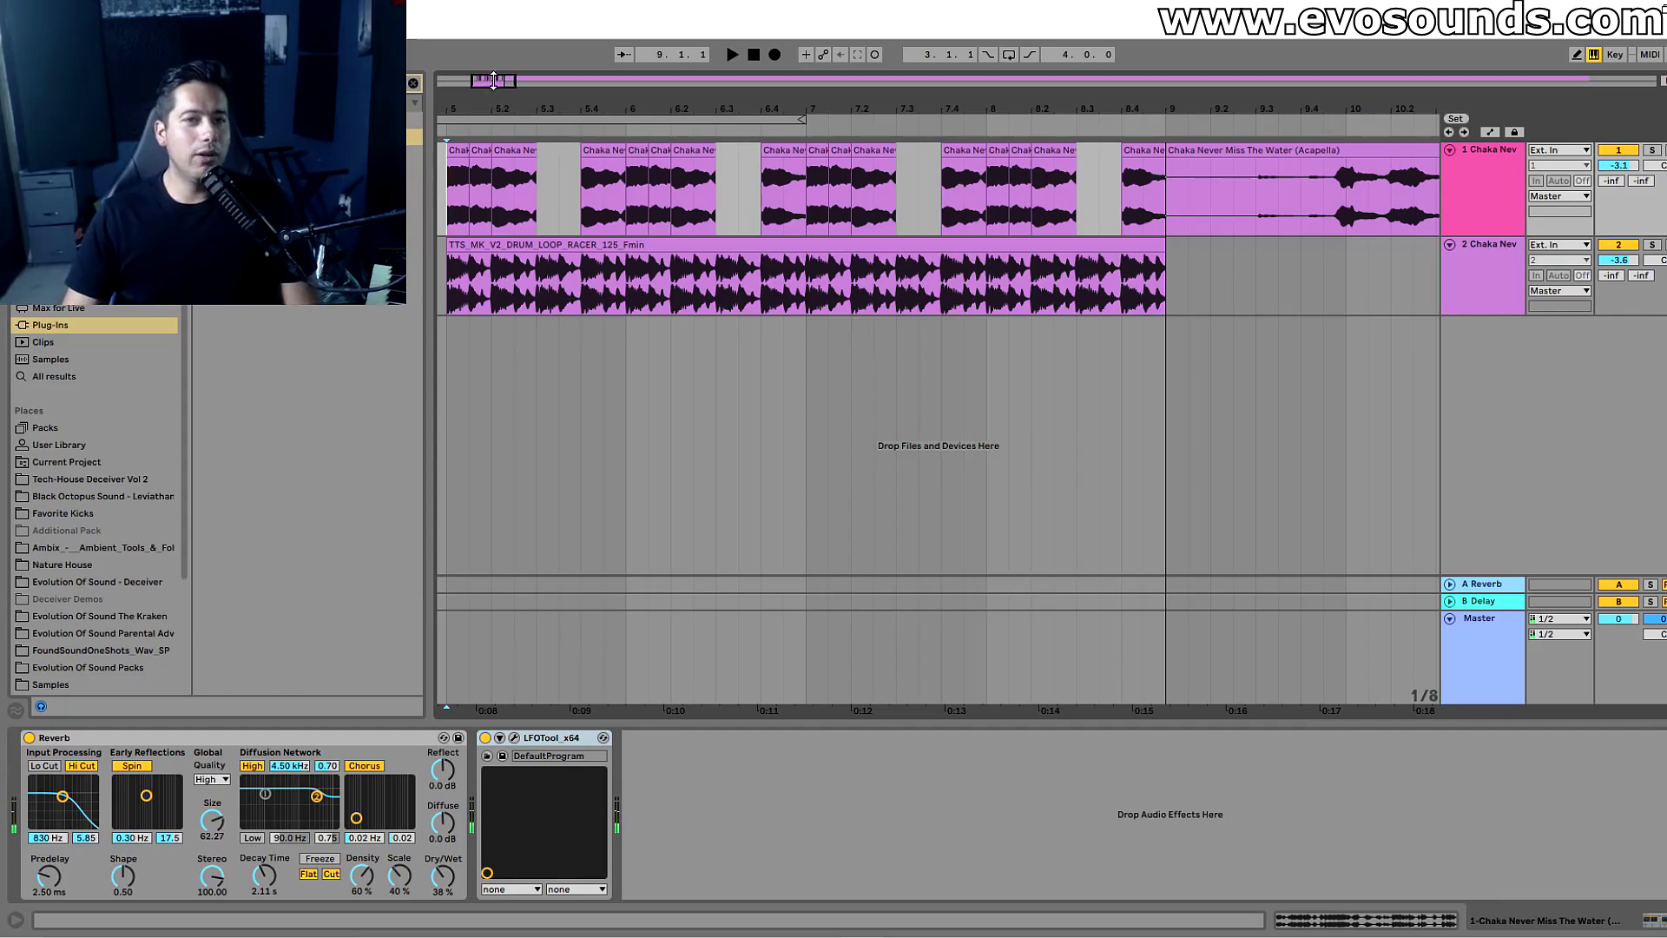
Audition the acapella from bar 18 with LFOTool off and move the phrase between 17.3.1 and 19.3.1 to a new audio track.
drag(497, 86, 608, 79)
click(854, 207)
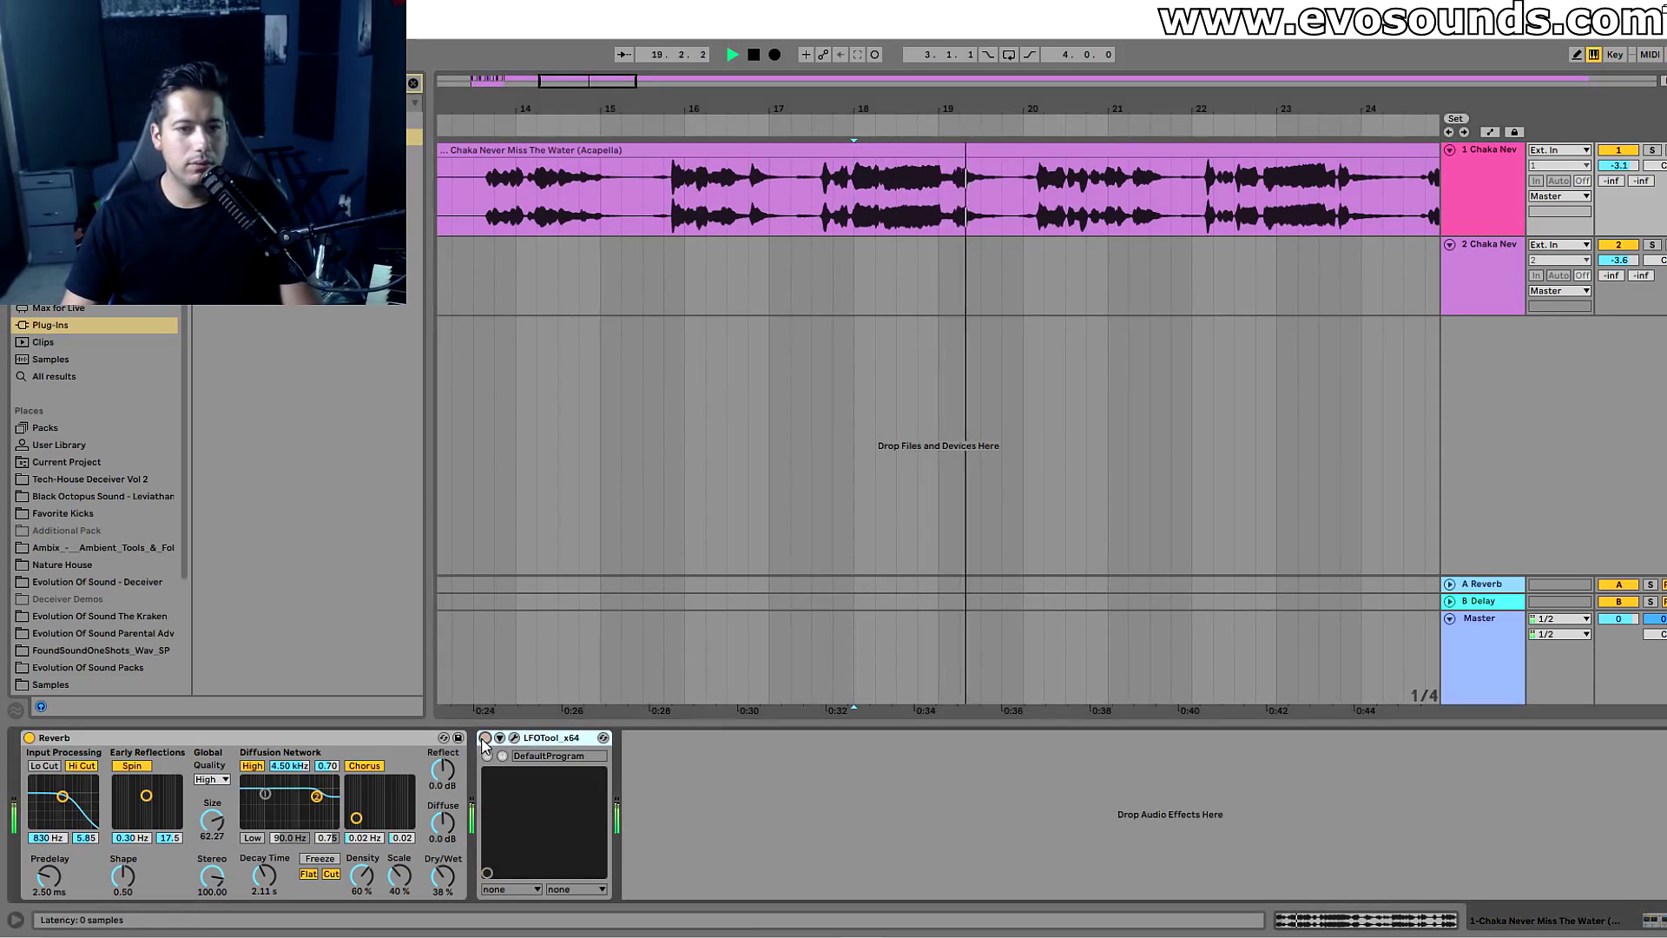
key(space)
drag(981, 217, 859, 326)
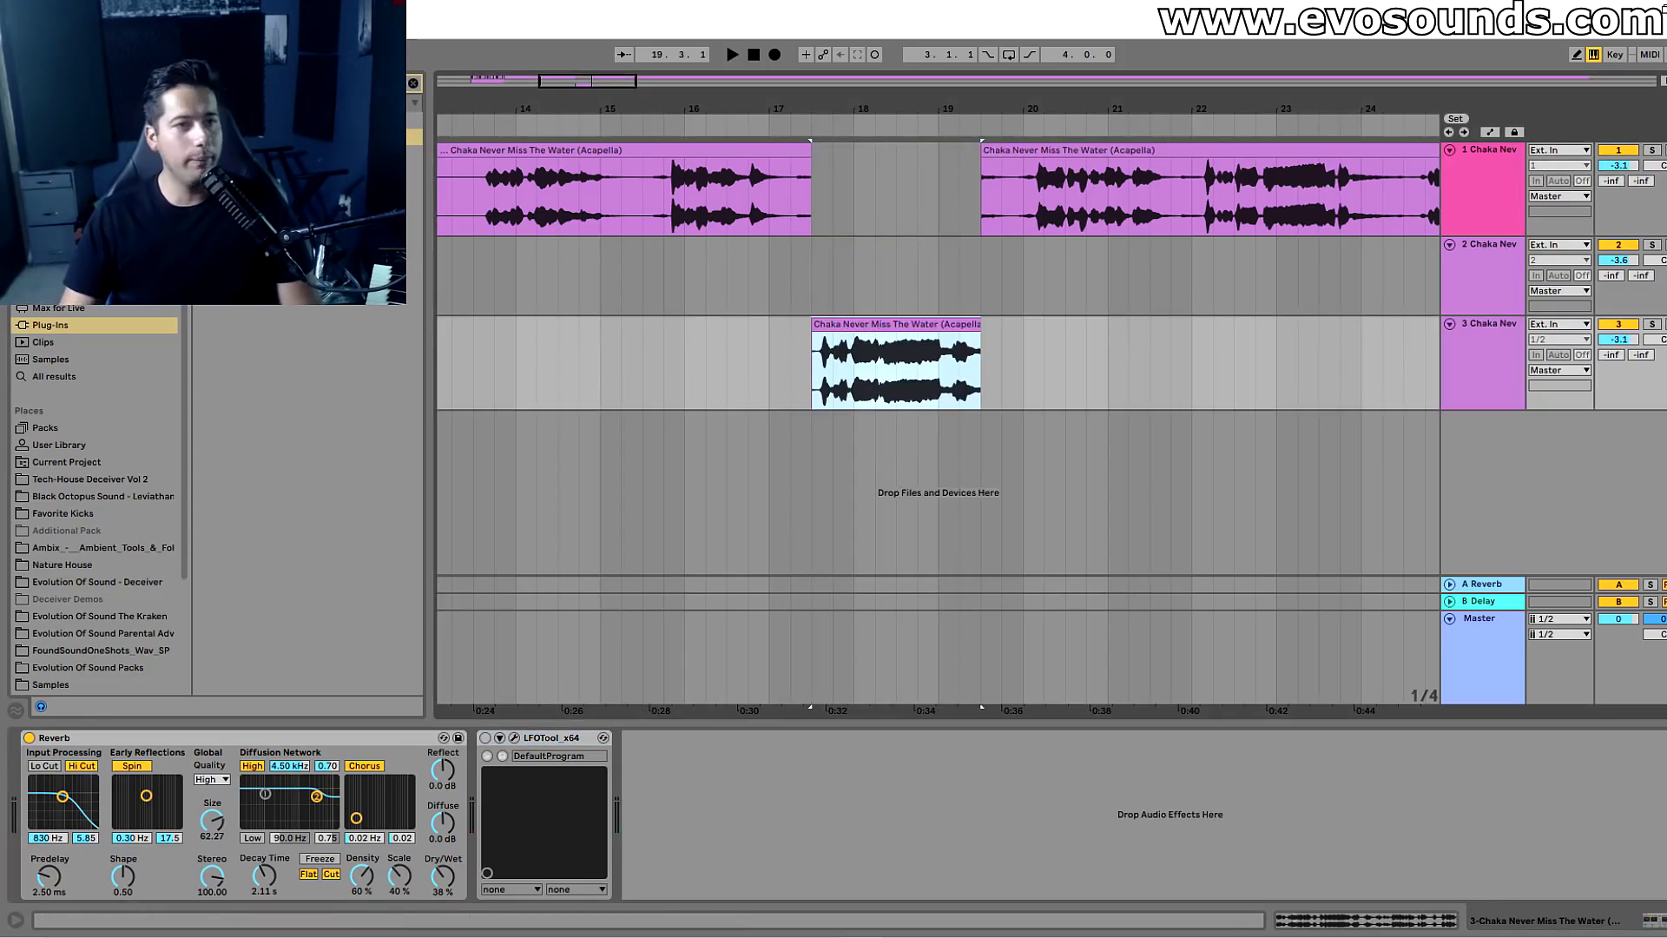
Add Simpler on a new MIDI track, switch it to Slice mode, and load only the extracted two-bar phrase into it.
click(62, 273)
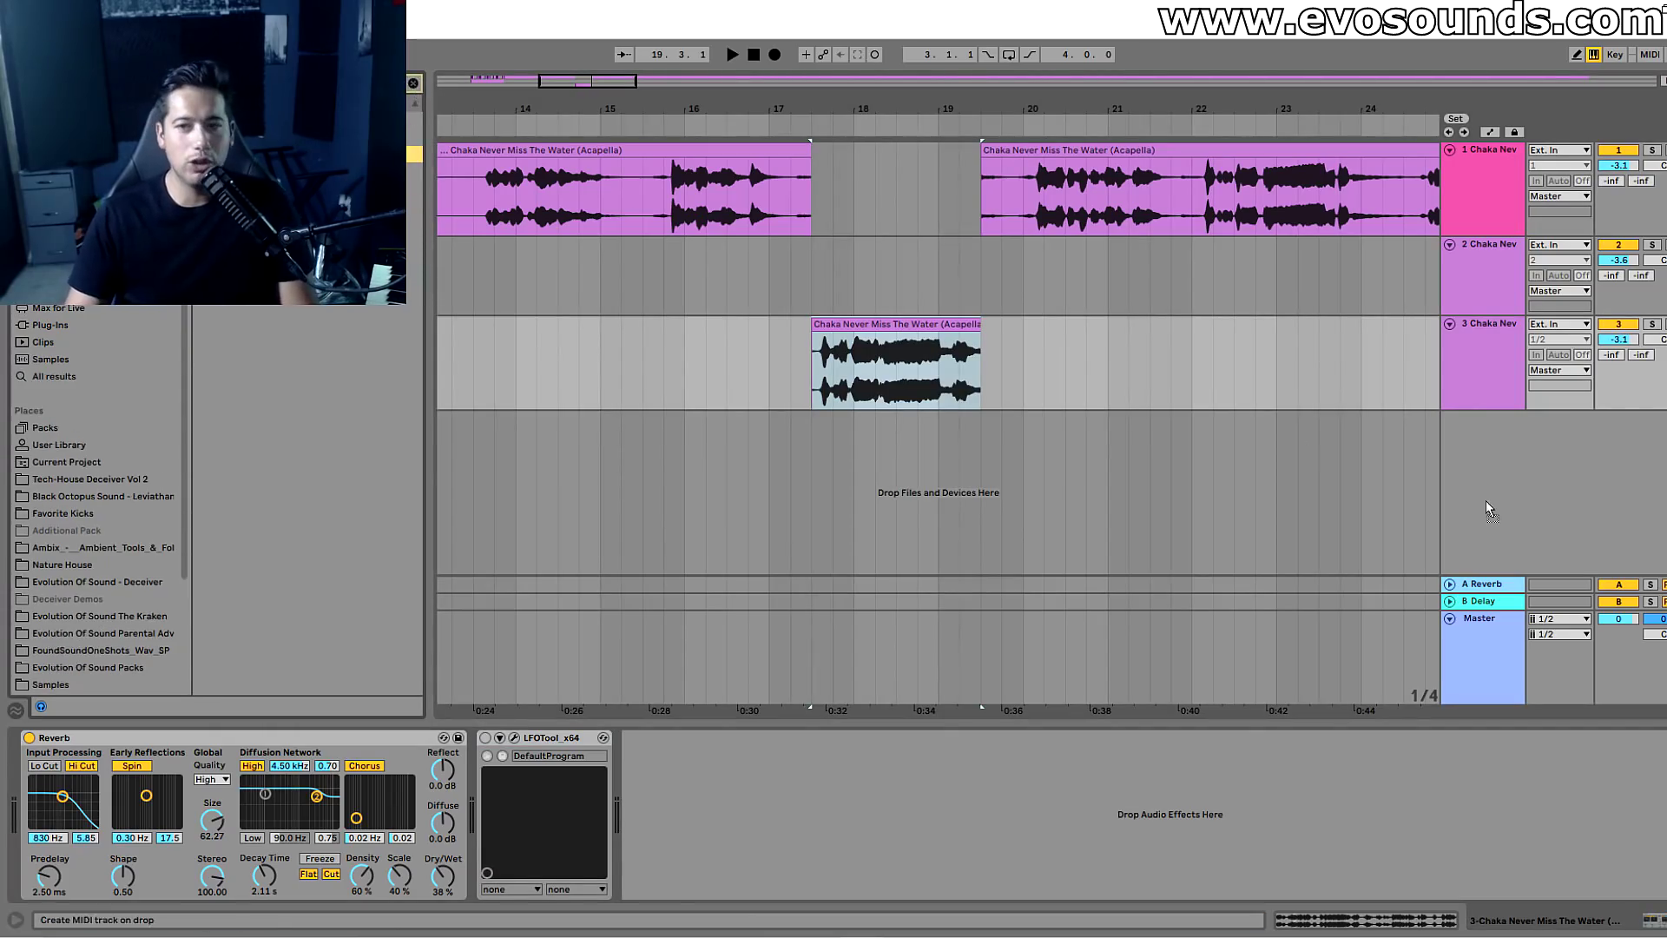
click(48, 853)
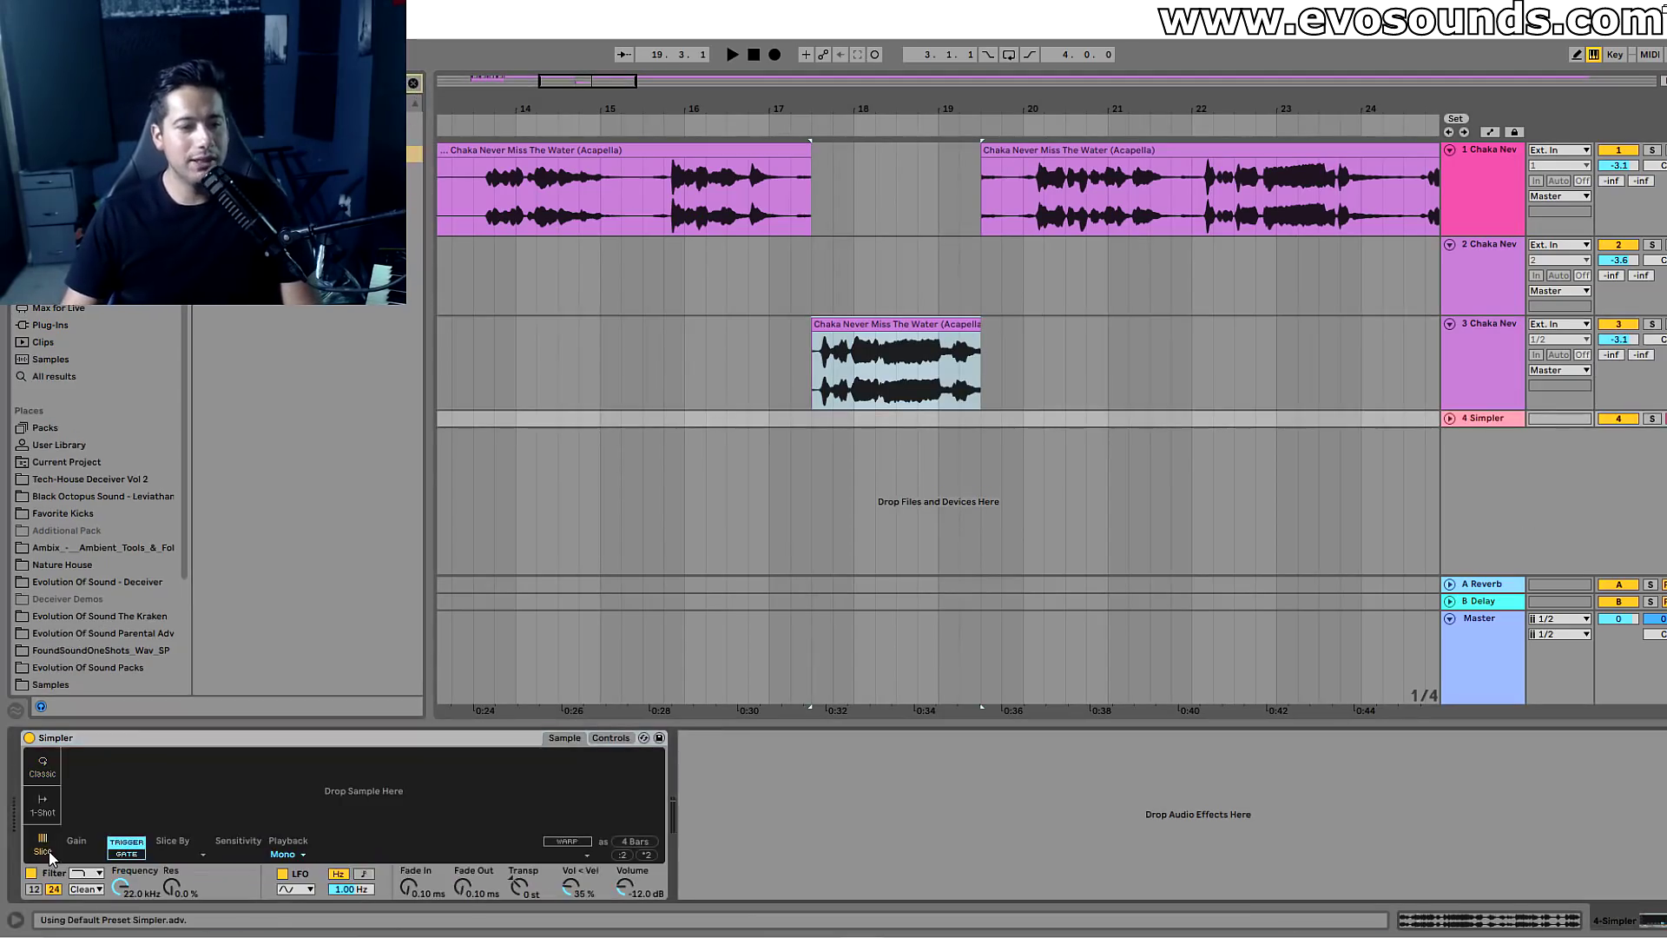
drag(846, 382, 338, 790)
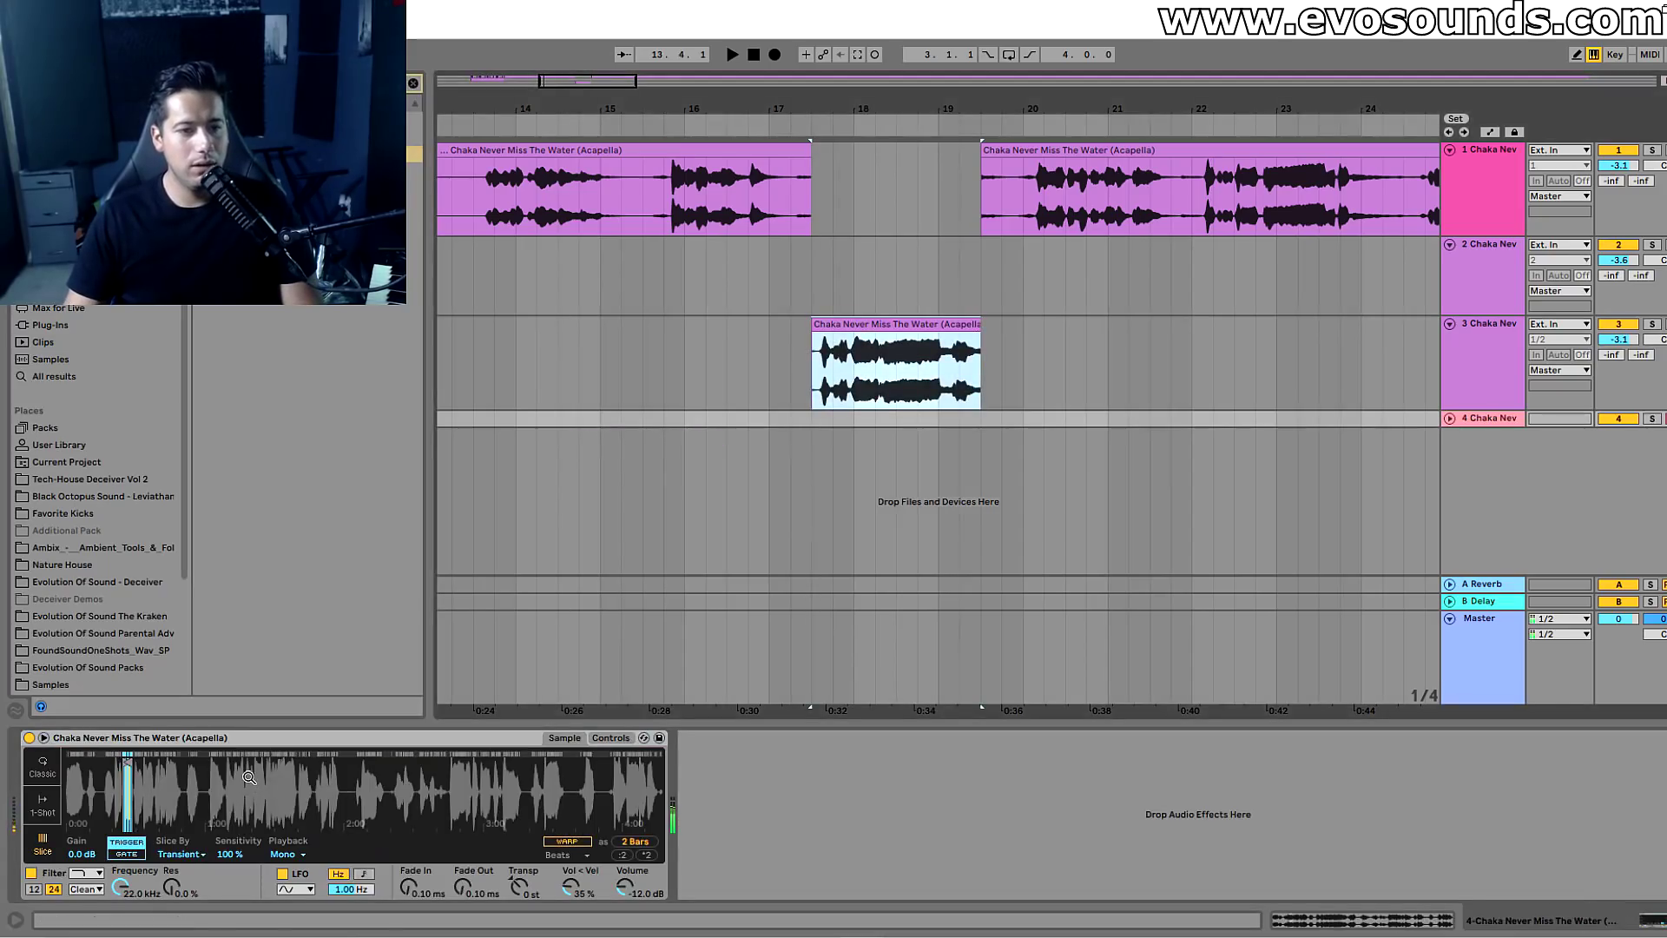
click(935, 325)
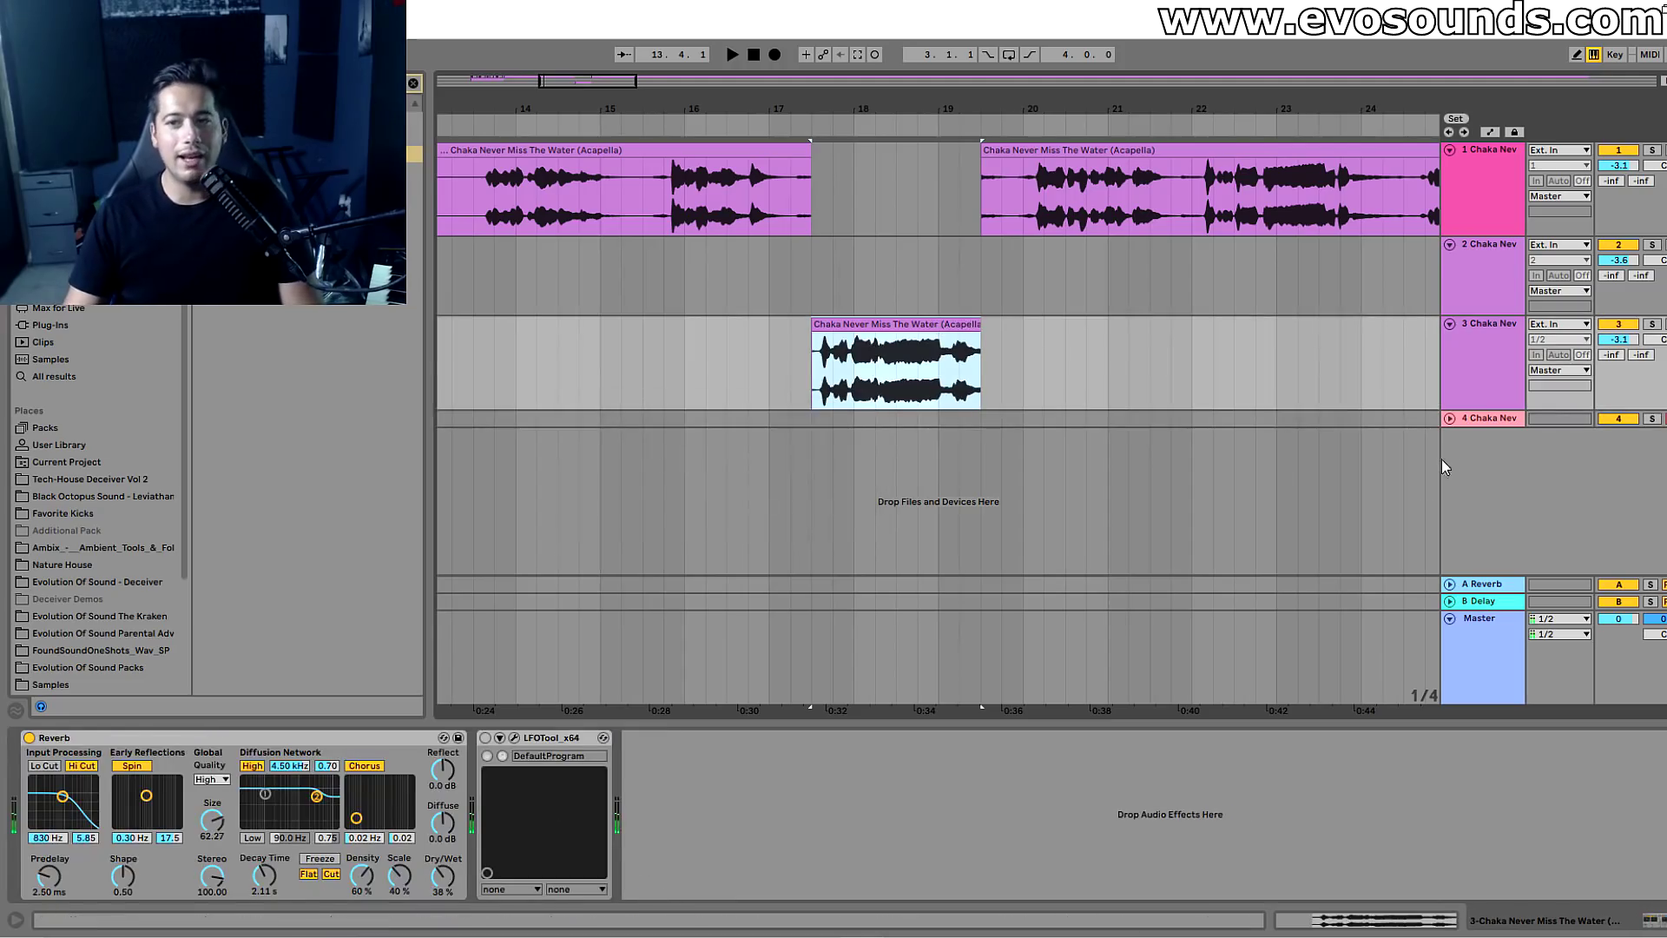
click(1448, 420)
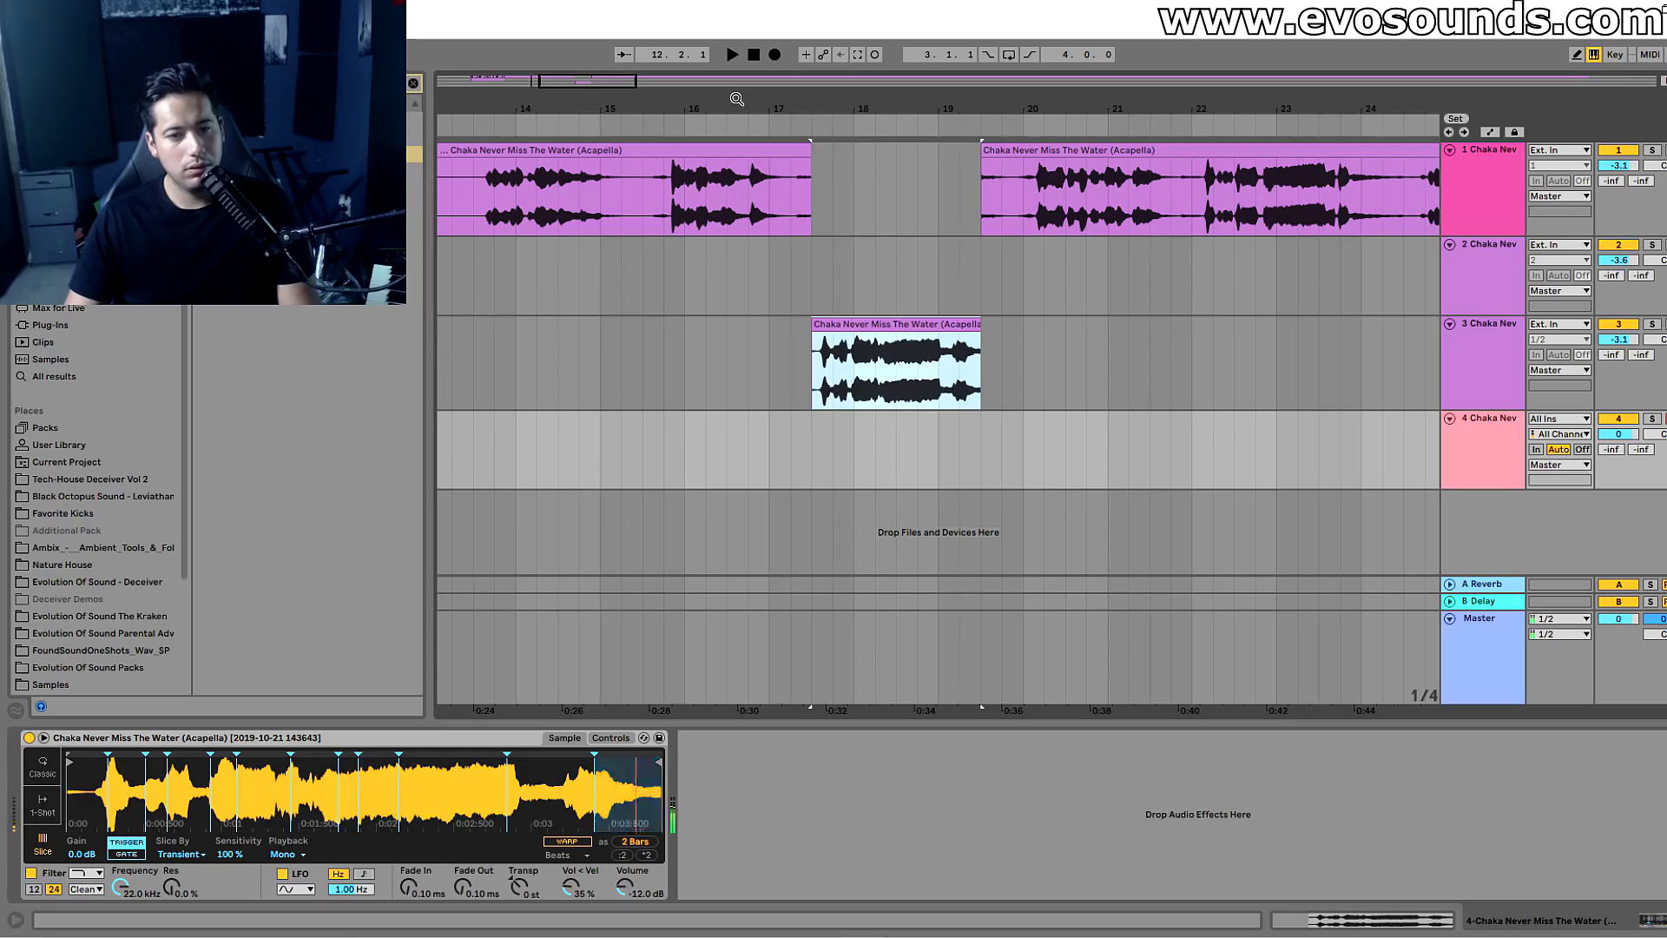
Mute acapella track 1, select the Simpler track, and play the drum loop from 5.1.1.
drag(616, 88, 550, 89)
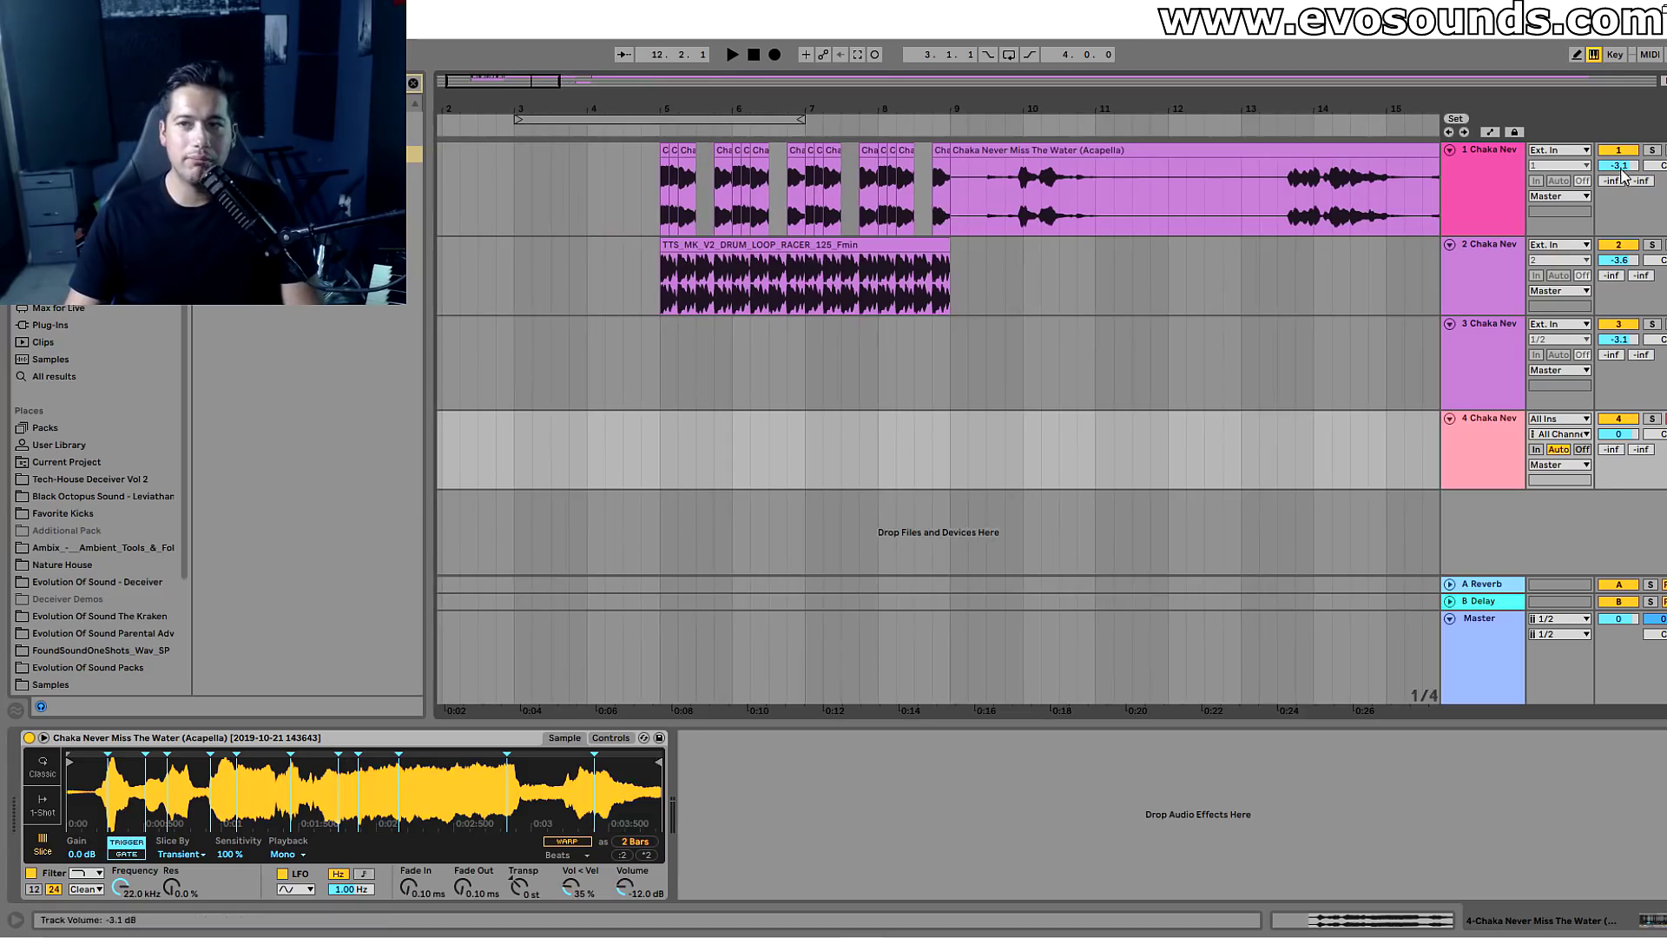
click(660, 304)
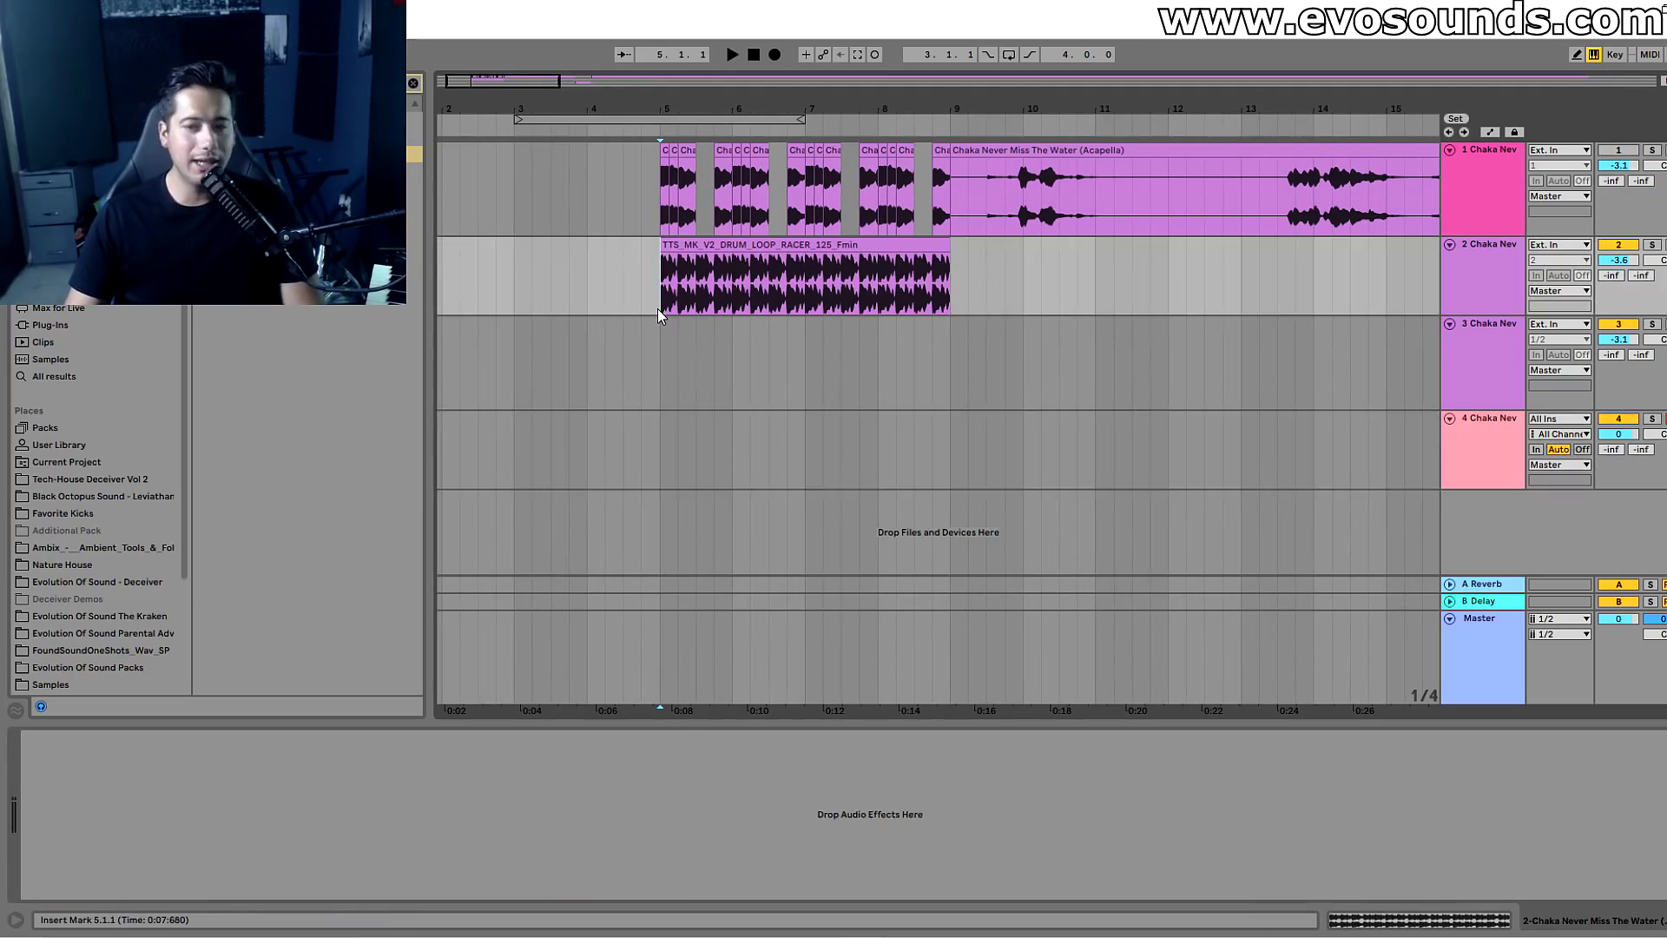
click(1462, 437)
key(d)
key(f)
key(space)
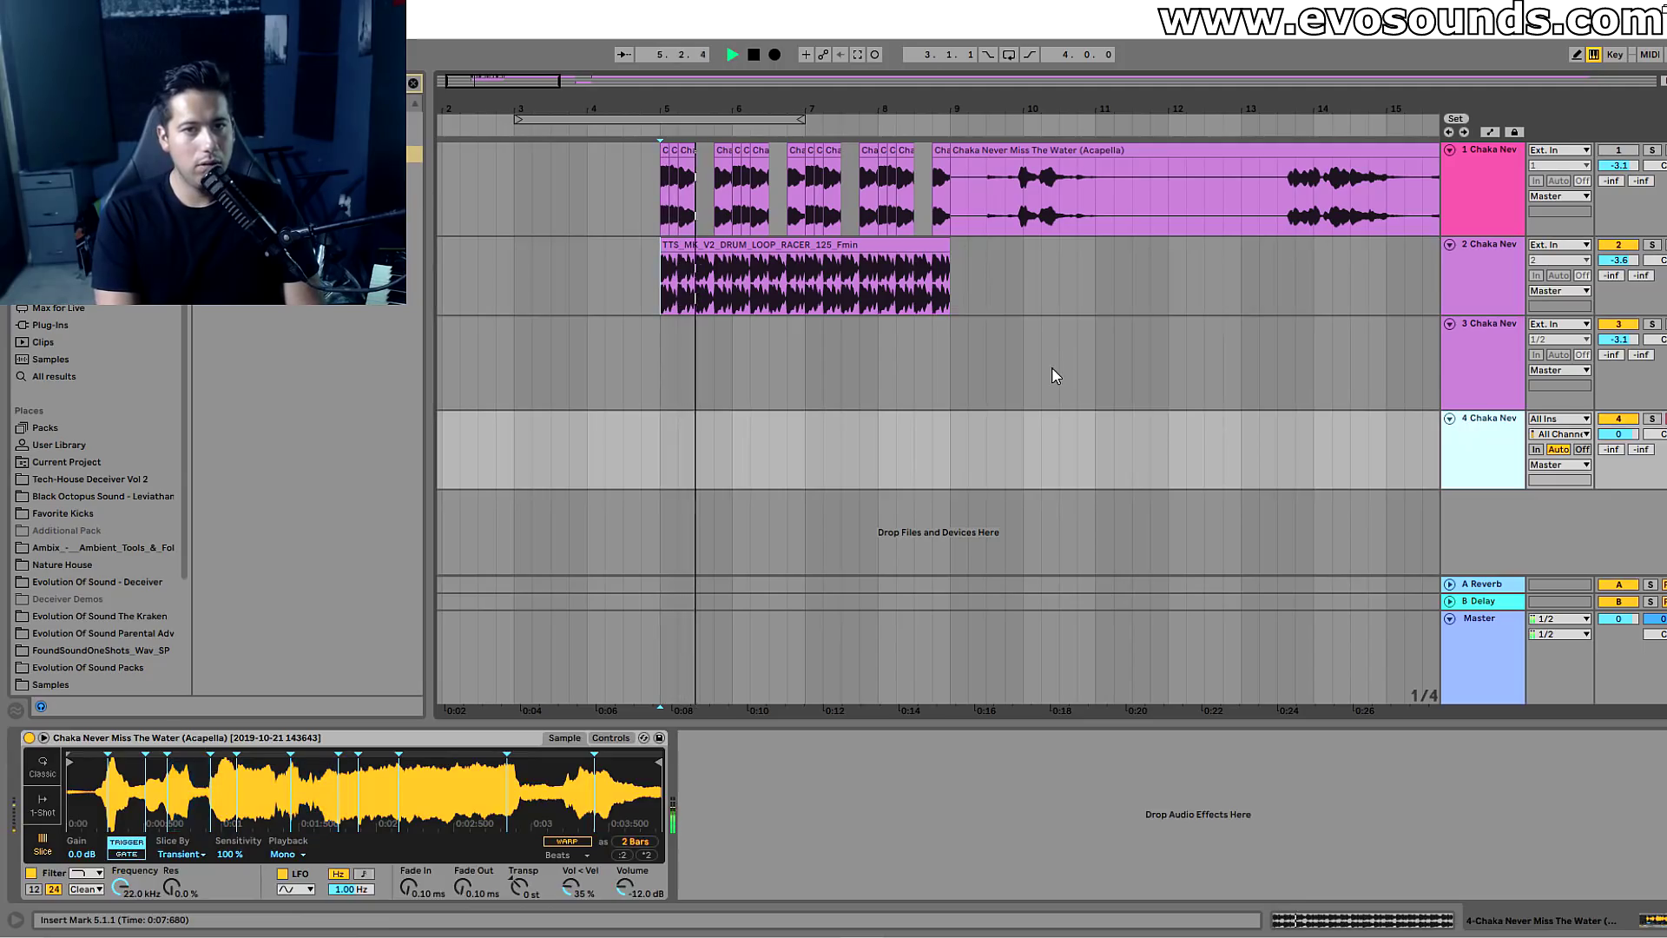
Trigger different Simpler slices of the acapella phrase over the playing drum loop, and stop playback.
key(s)
key(d)
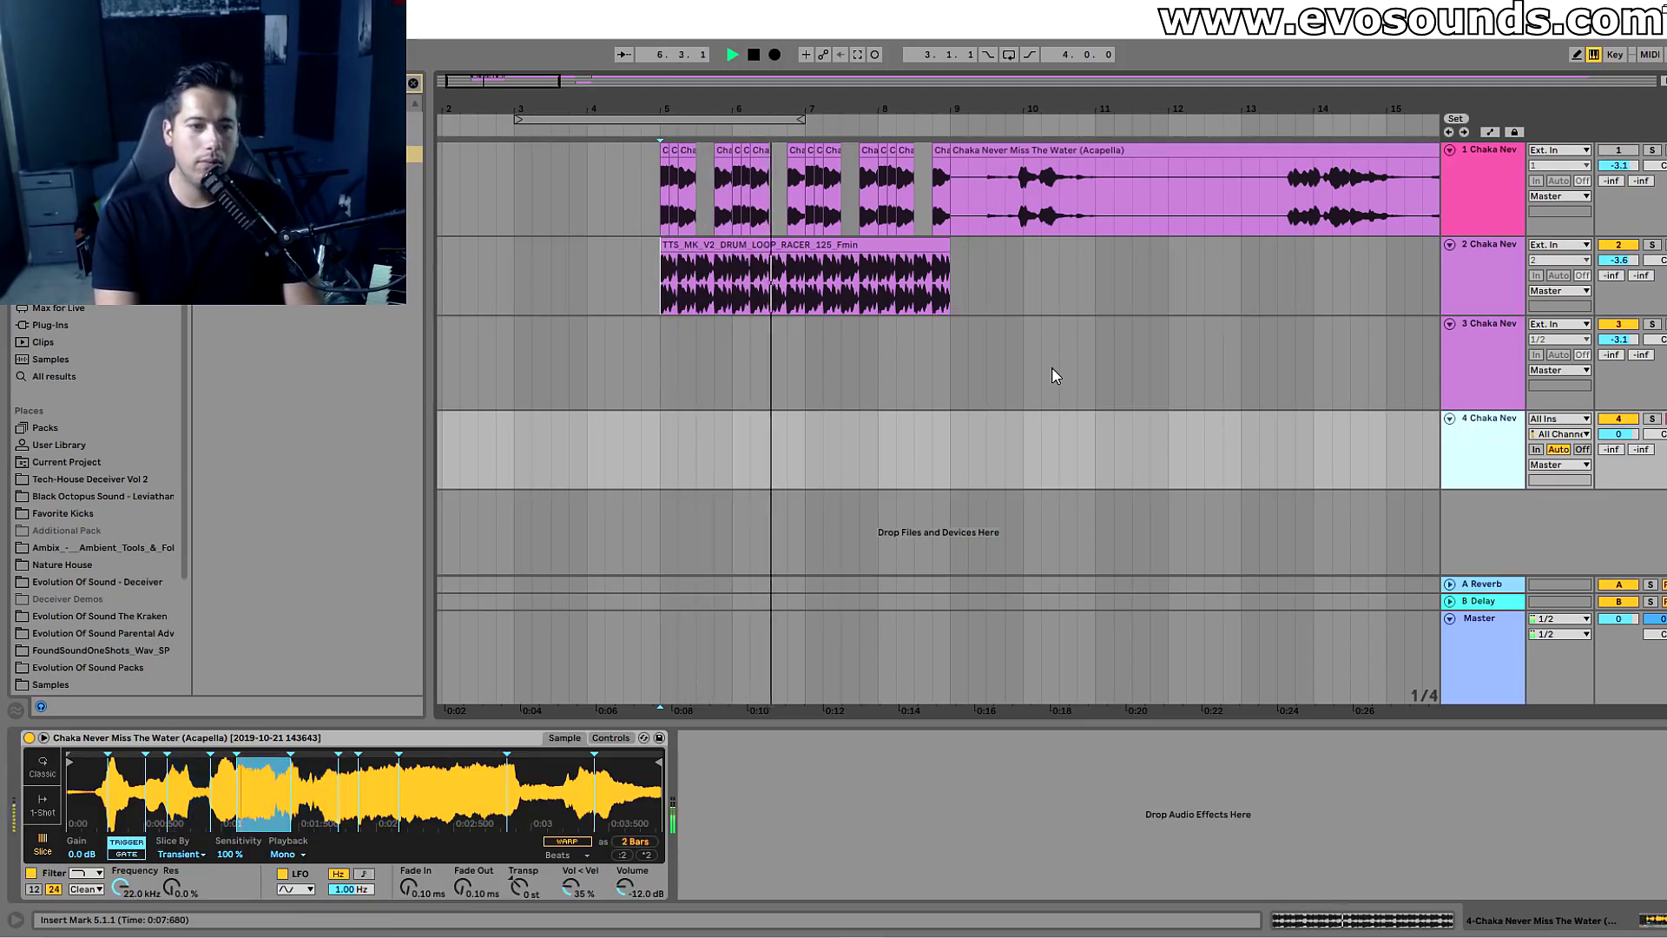
key(s)
key(s)
key(s)
key(u)
key(u)
key(space)
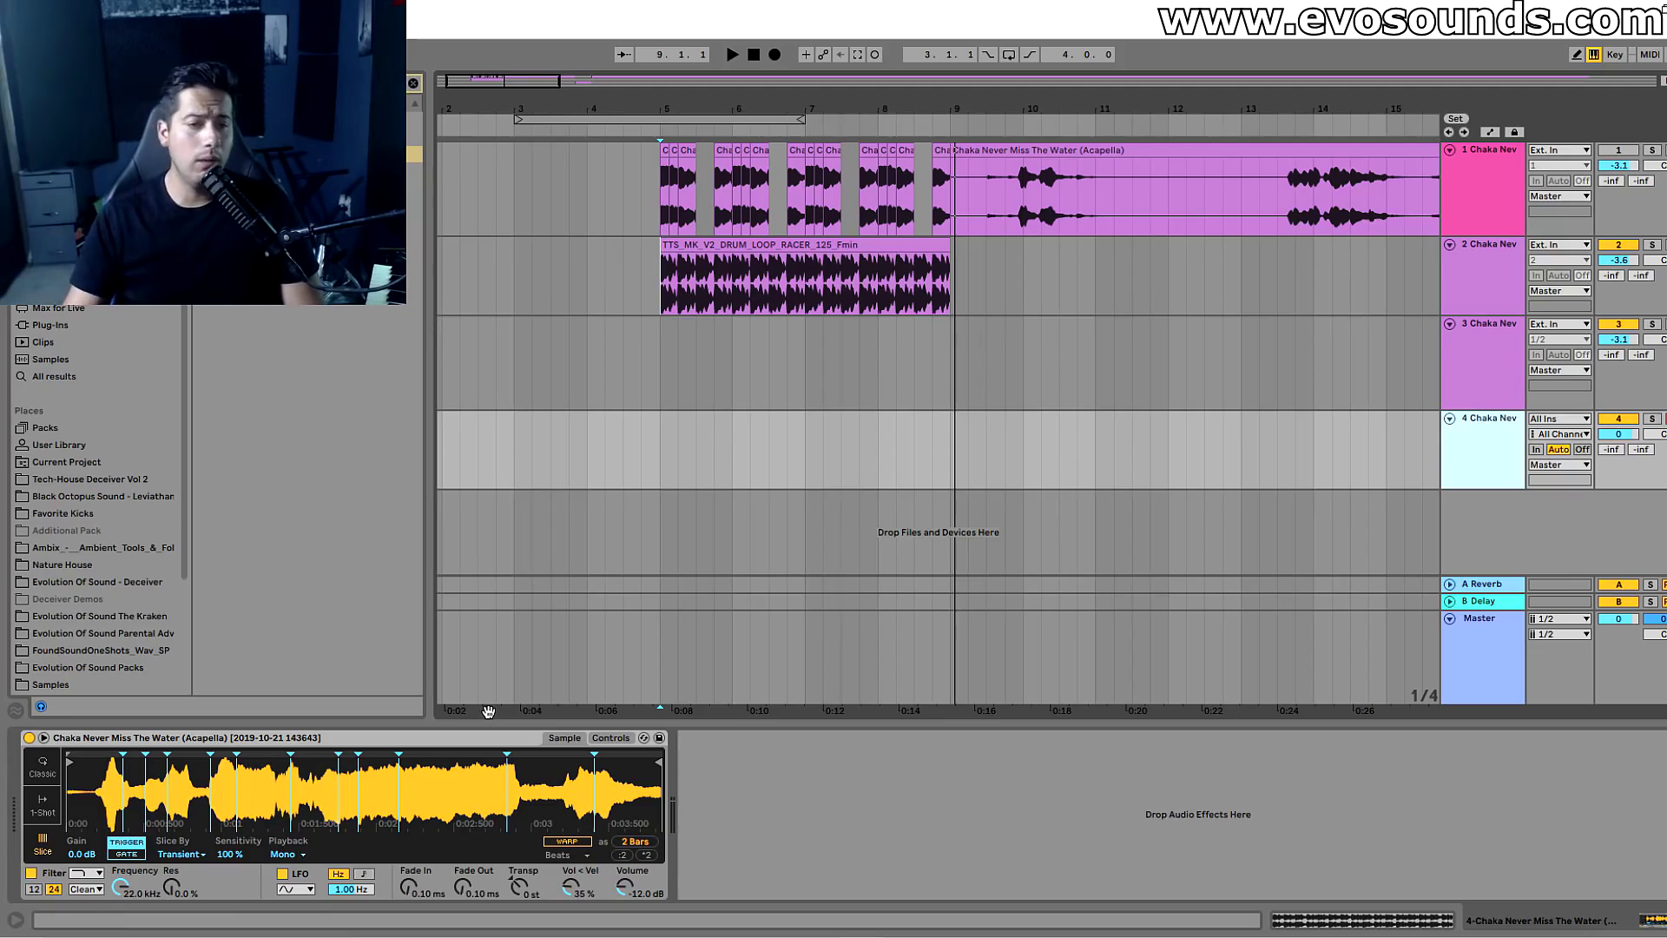
Delete Simpler from MIDI track 4.
click(328, 735)
key(Delete)
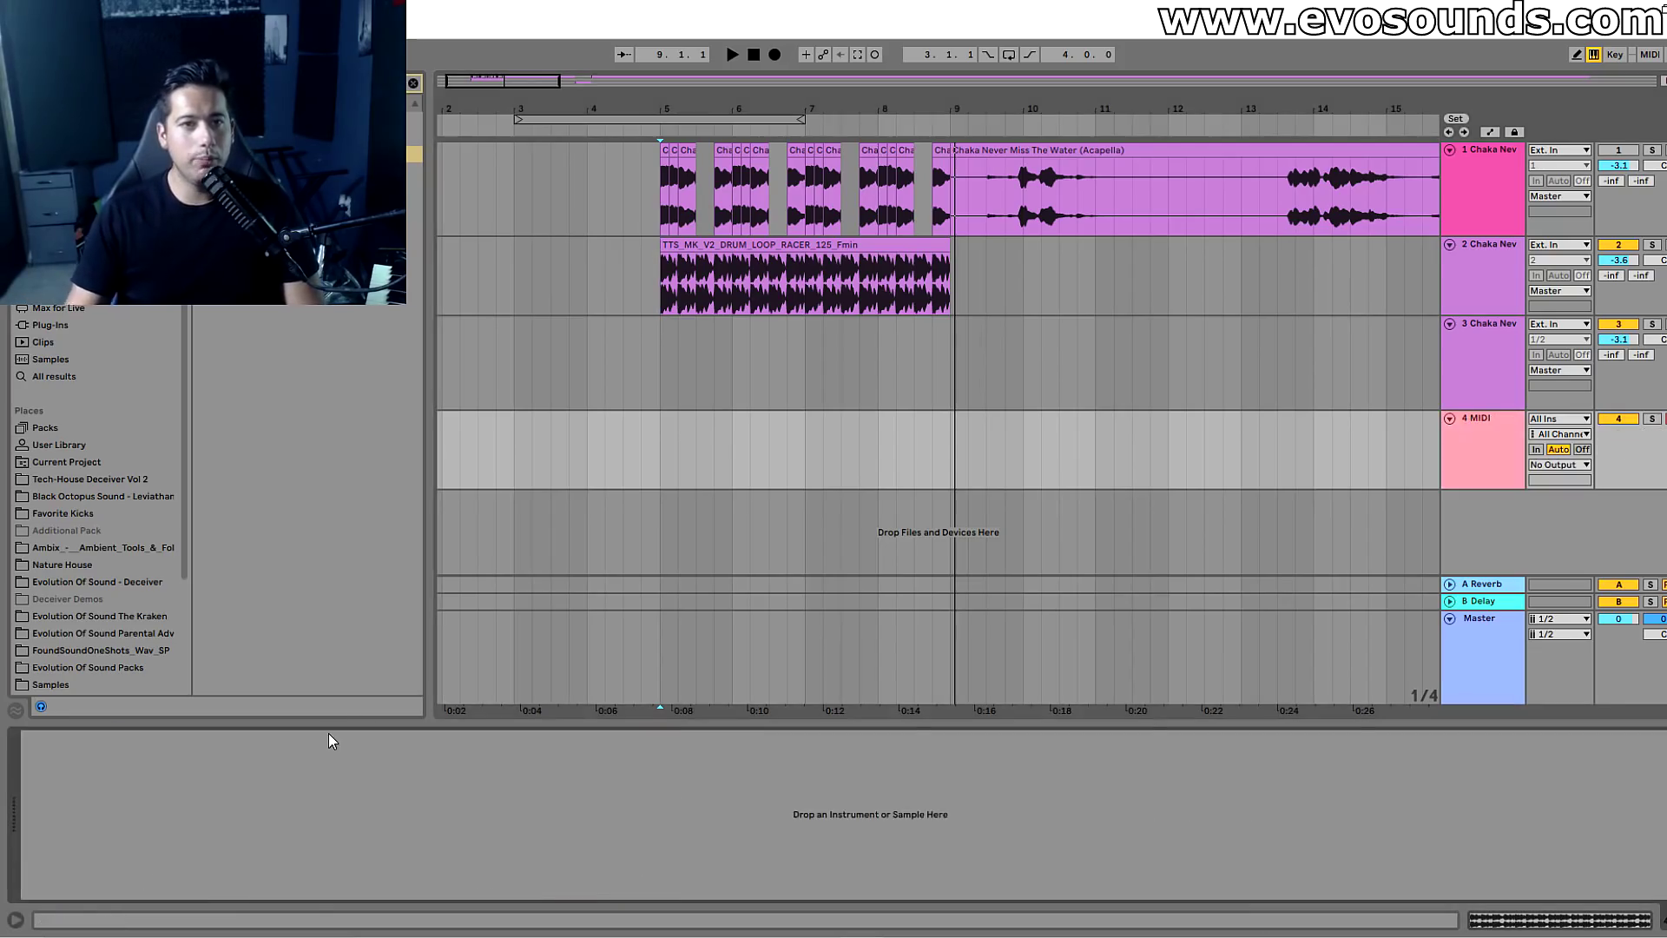
Slice the extracted phrase clip on track 3 to a new MIDI track, creating one slice per 1/8 note.
drag(521, 82, 608, 66)
right_click(803, 321)
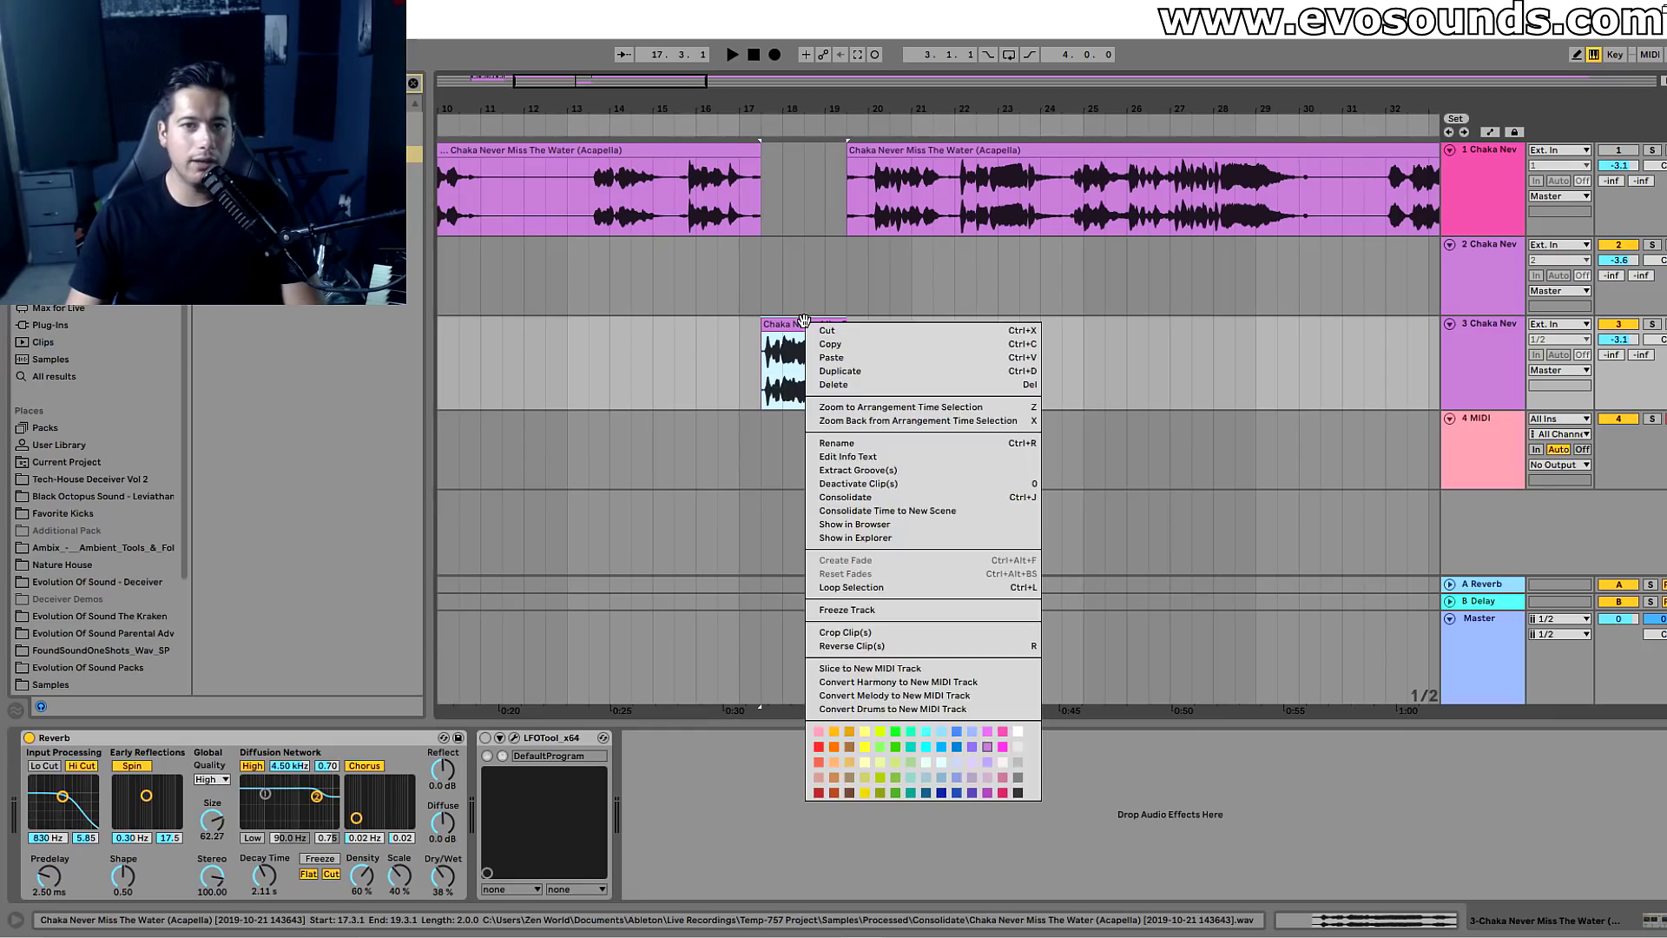
click(906, 670)
click(763, 432)
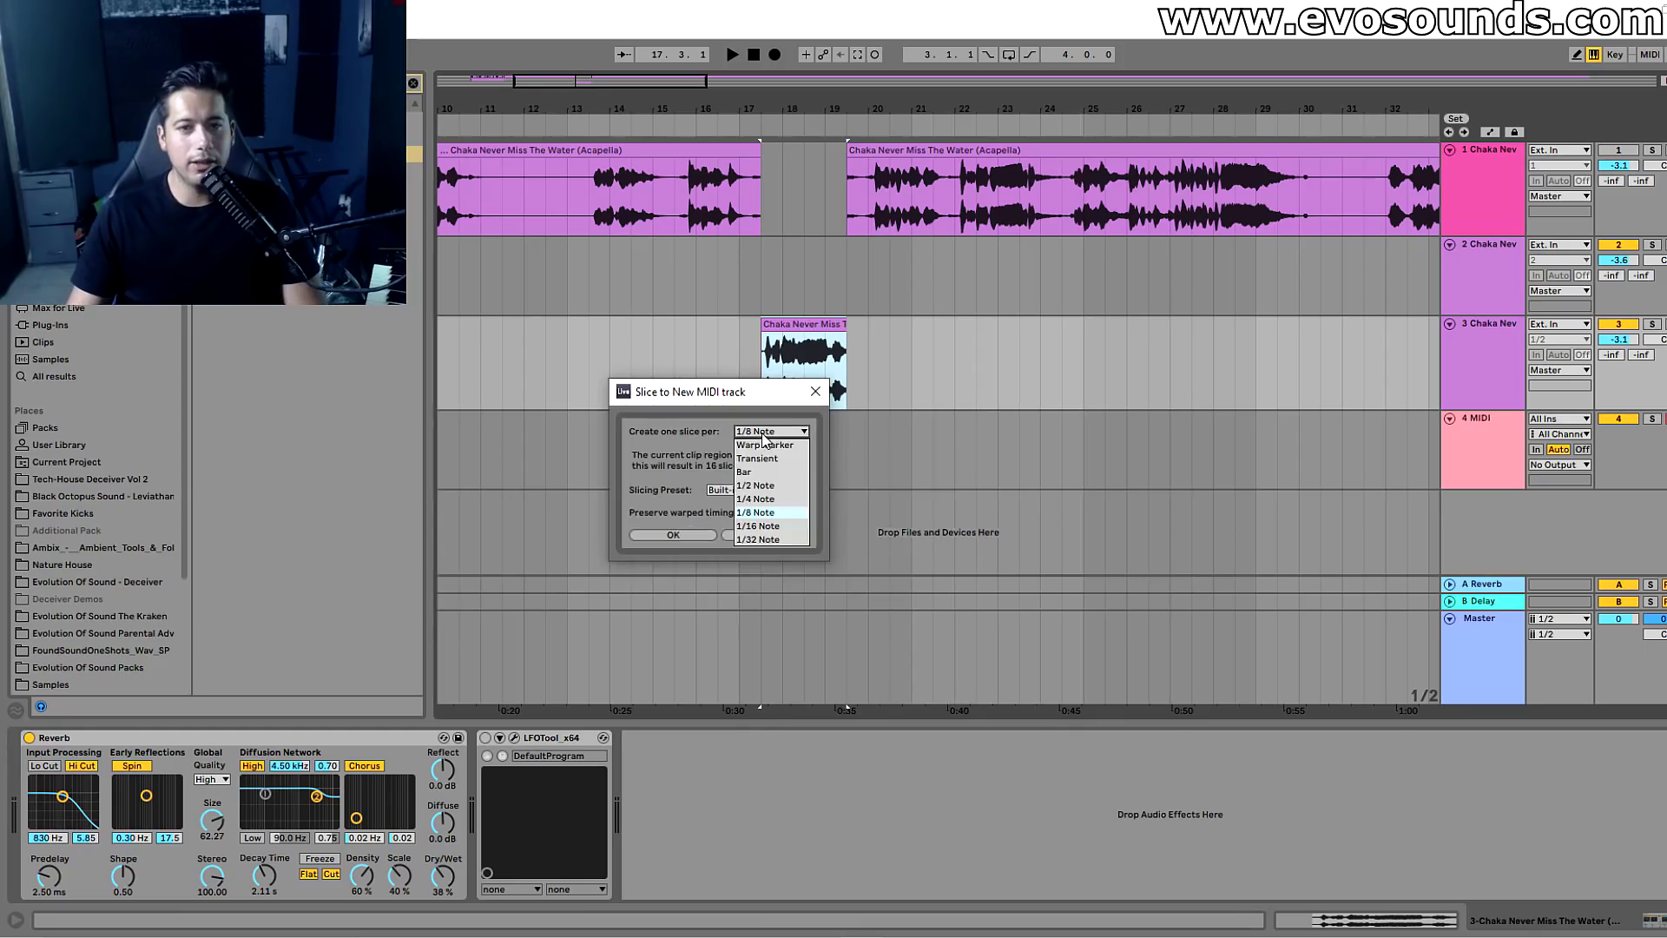
click(775, 516)
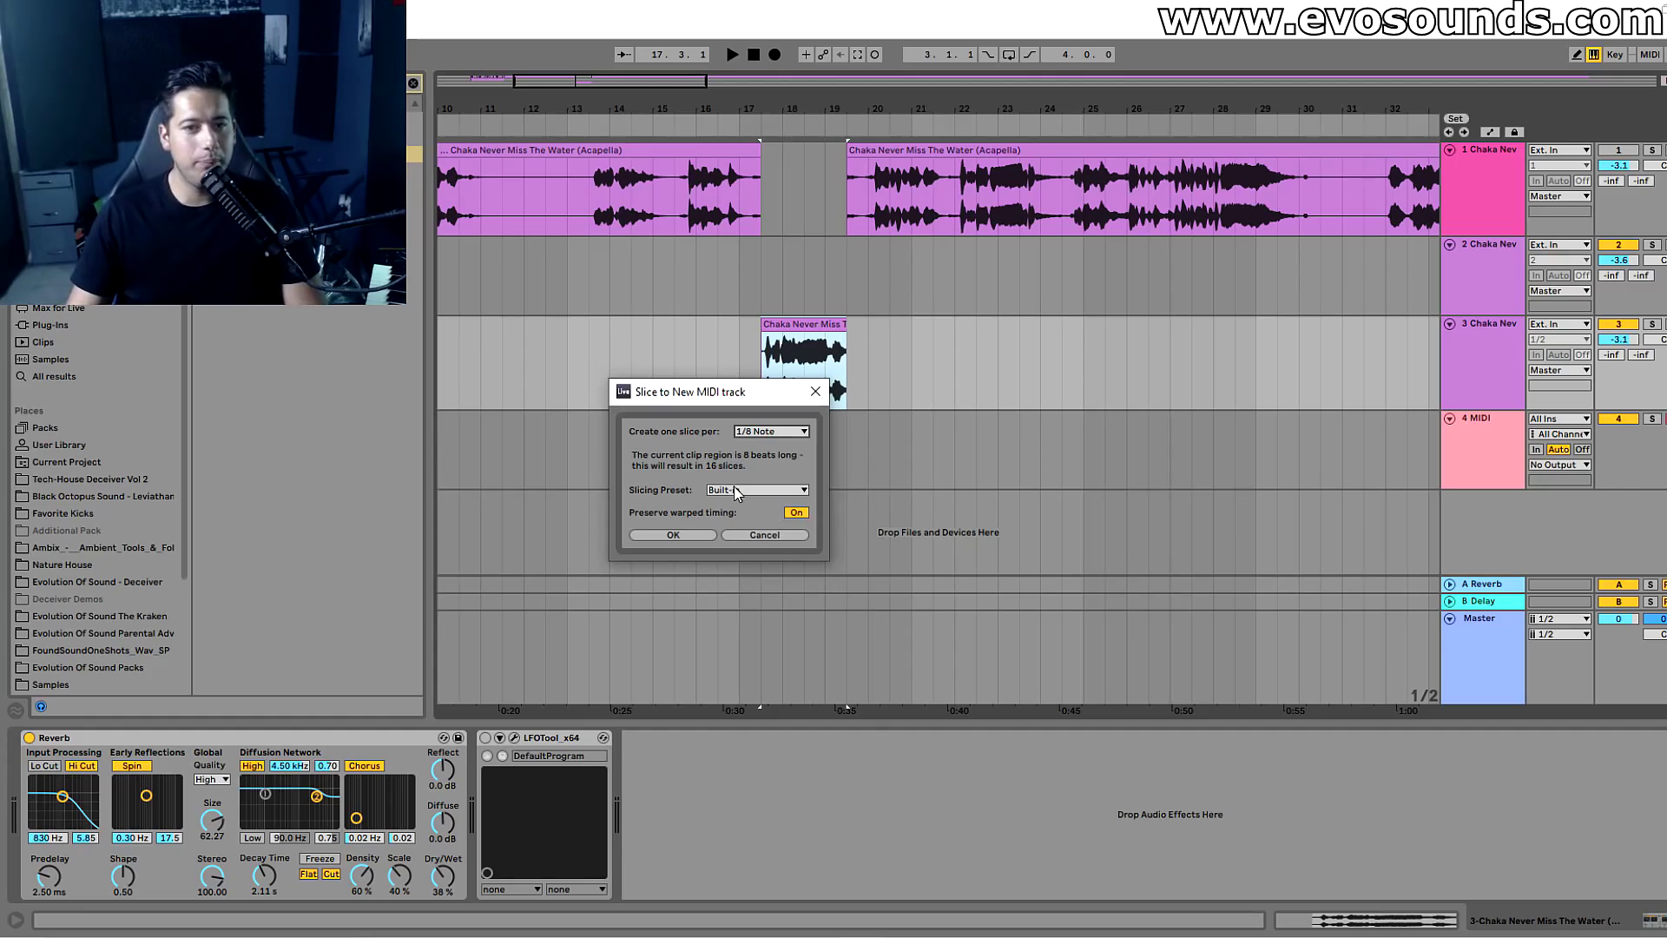
click(673, 535)
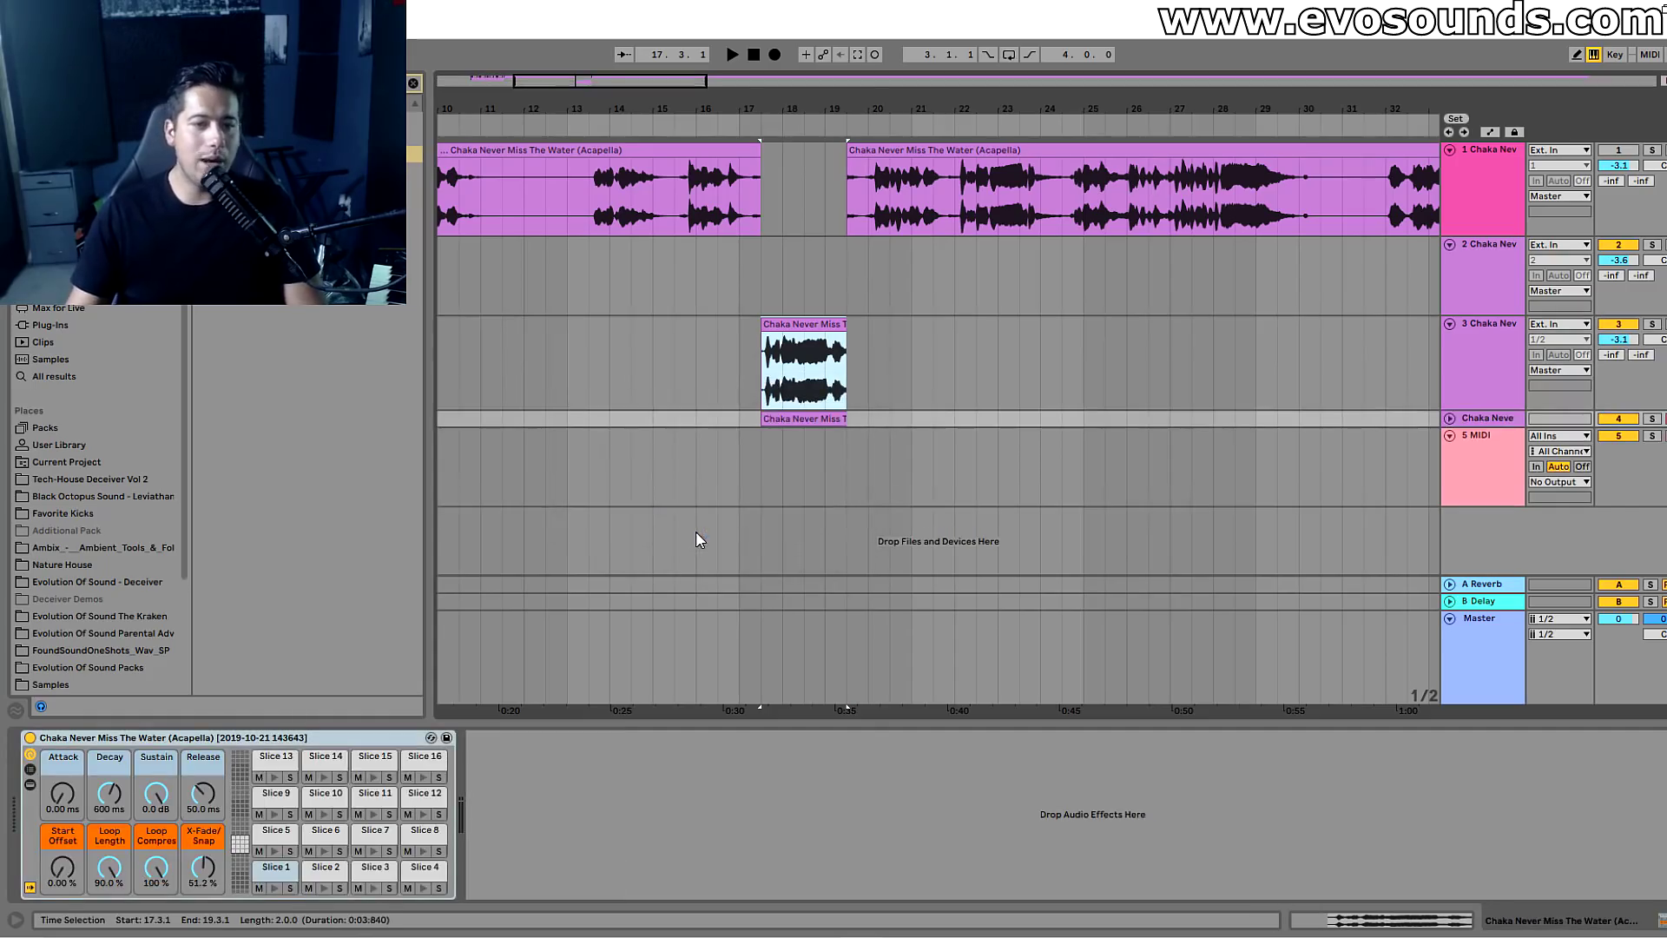
Delete the phrase audio clip from track 3 and show the sliced MIDI clip's notes in an enlarged editor.
click(806, 324)
key(Delete)
key(Down)
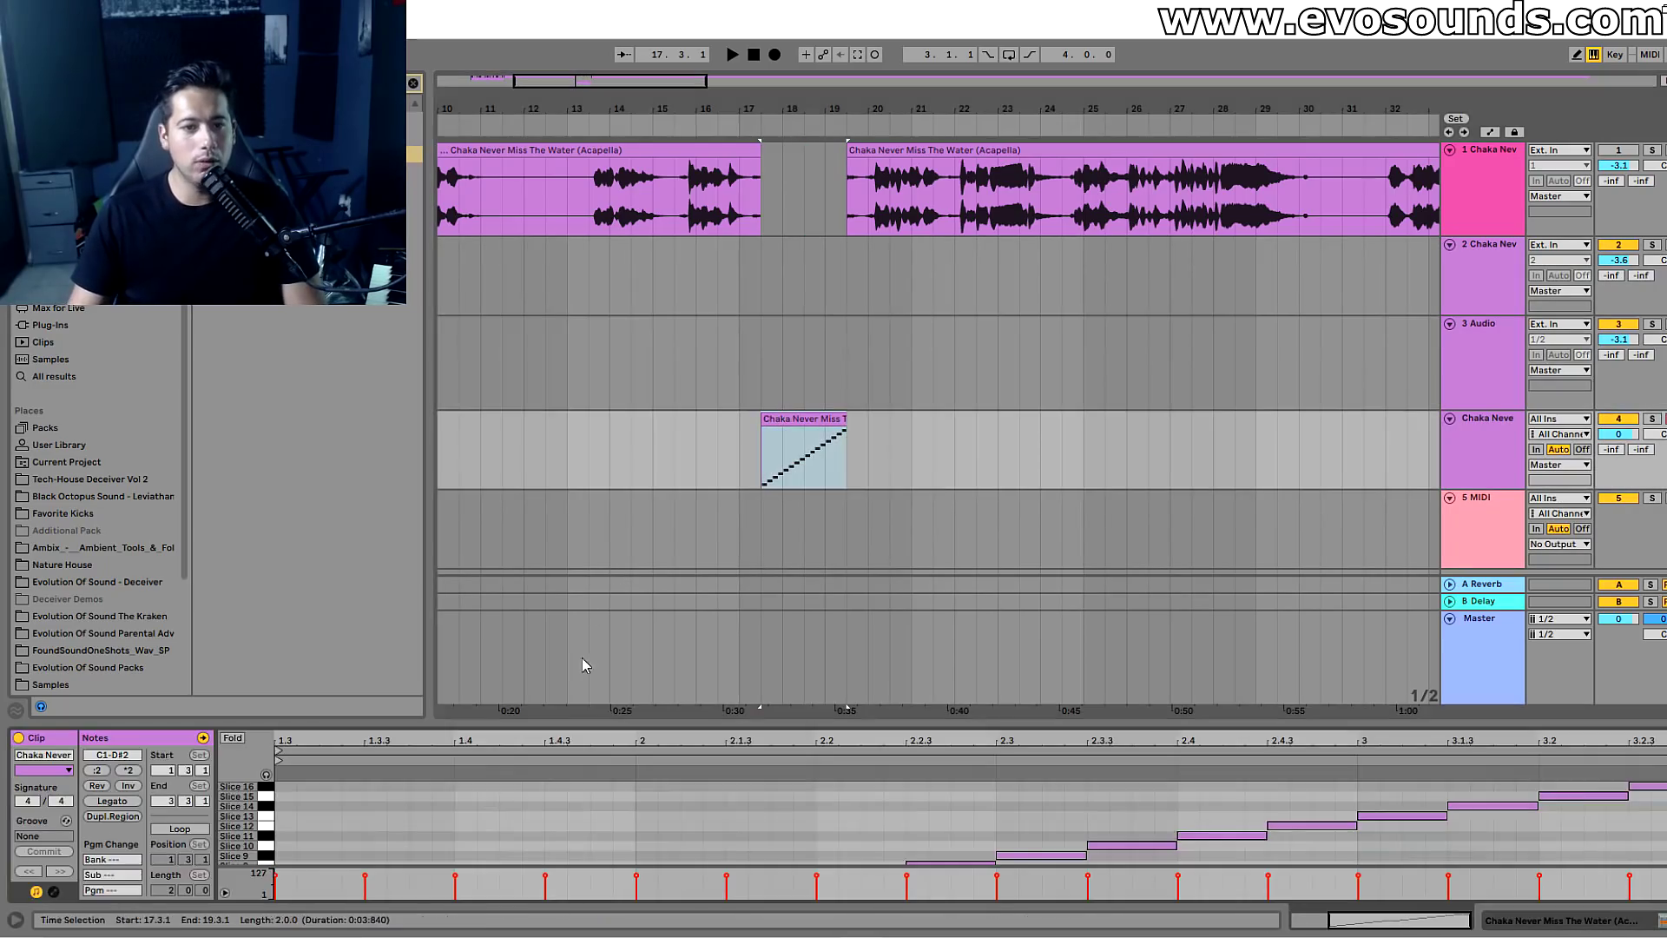
drag(554, 719, 356, 386)
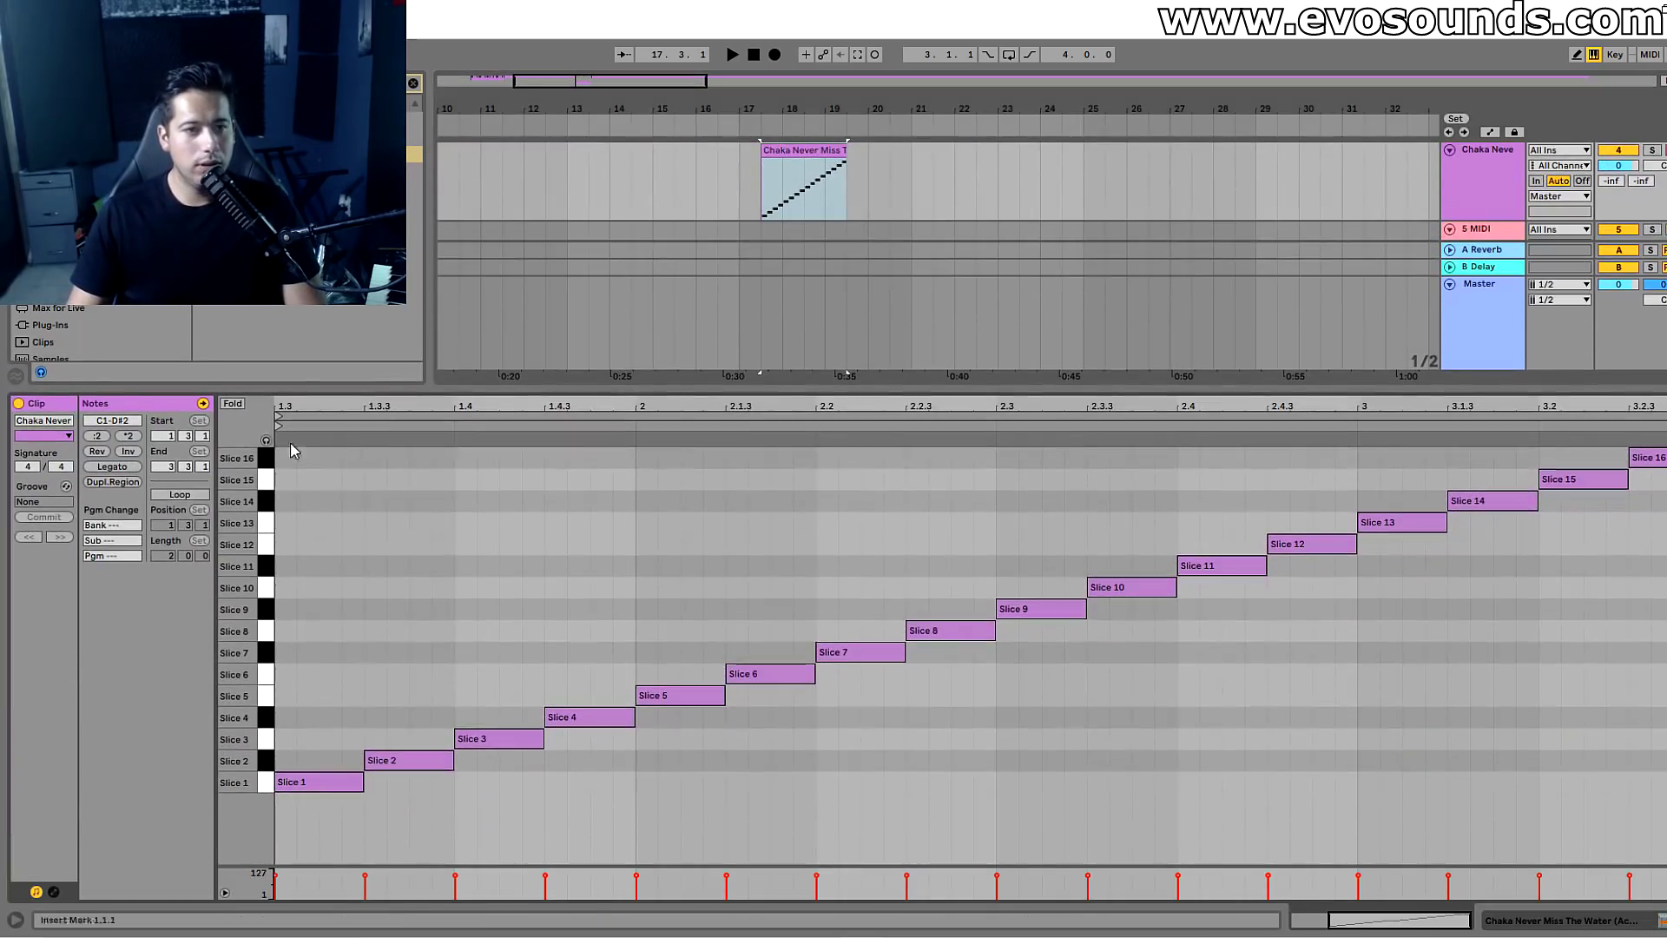
Play the MIDI clip's full run of slice notes, and delete all of its notes.
click(321, 782)
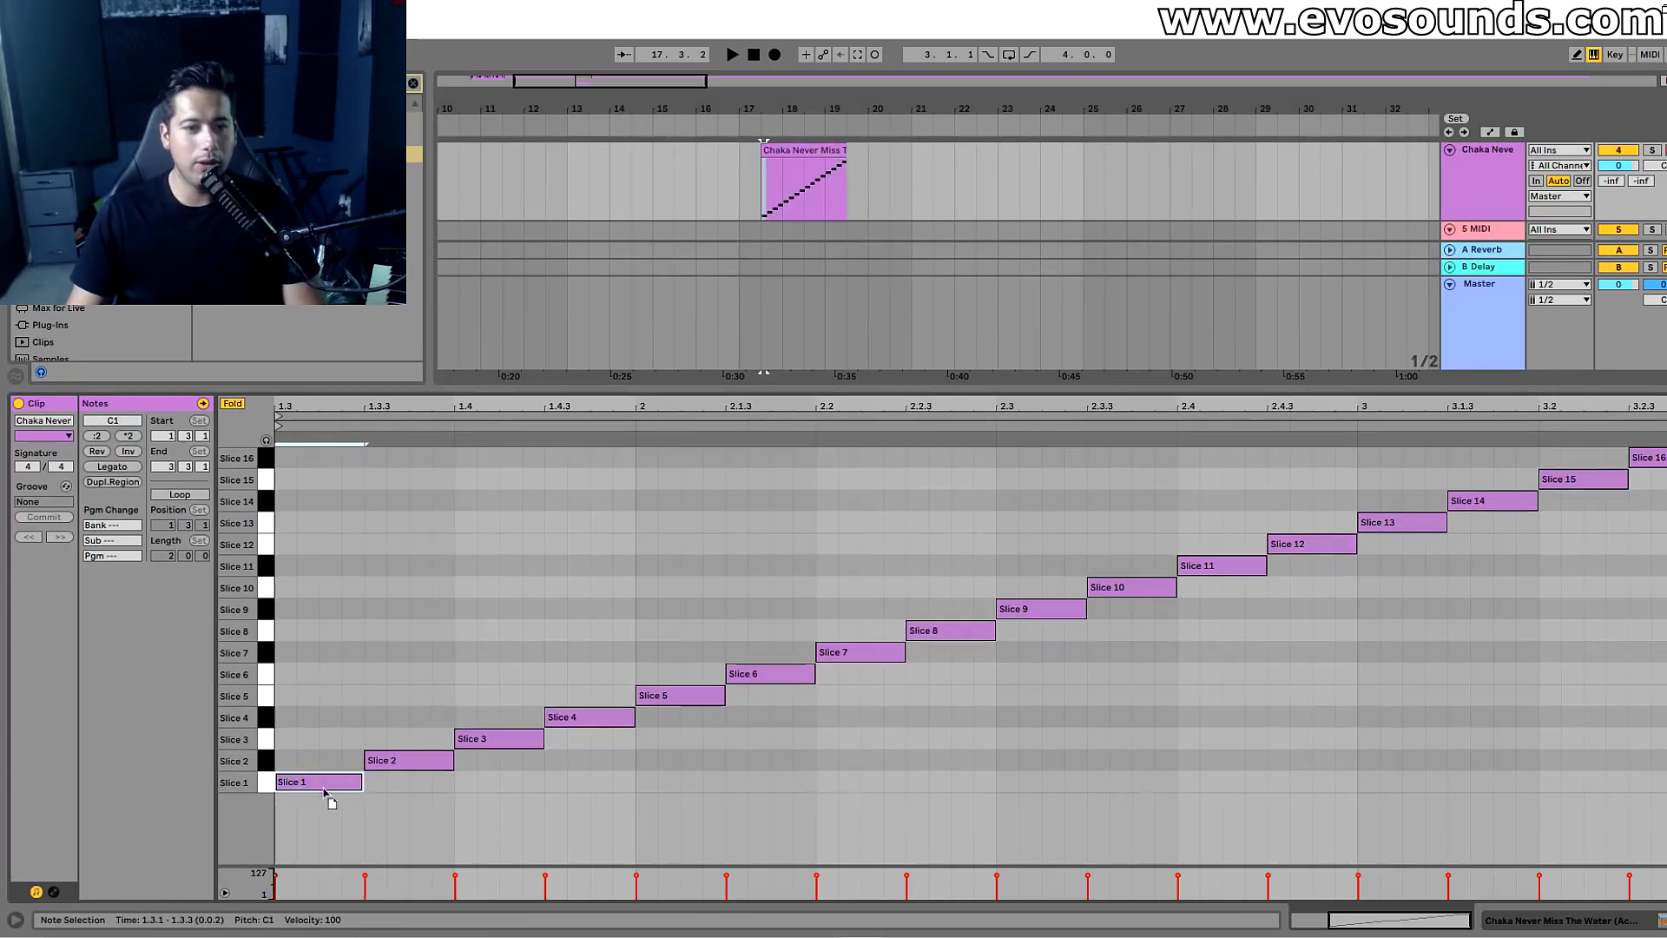
key(ctrl+a)
key(space)
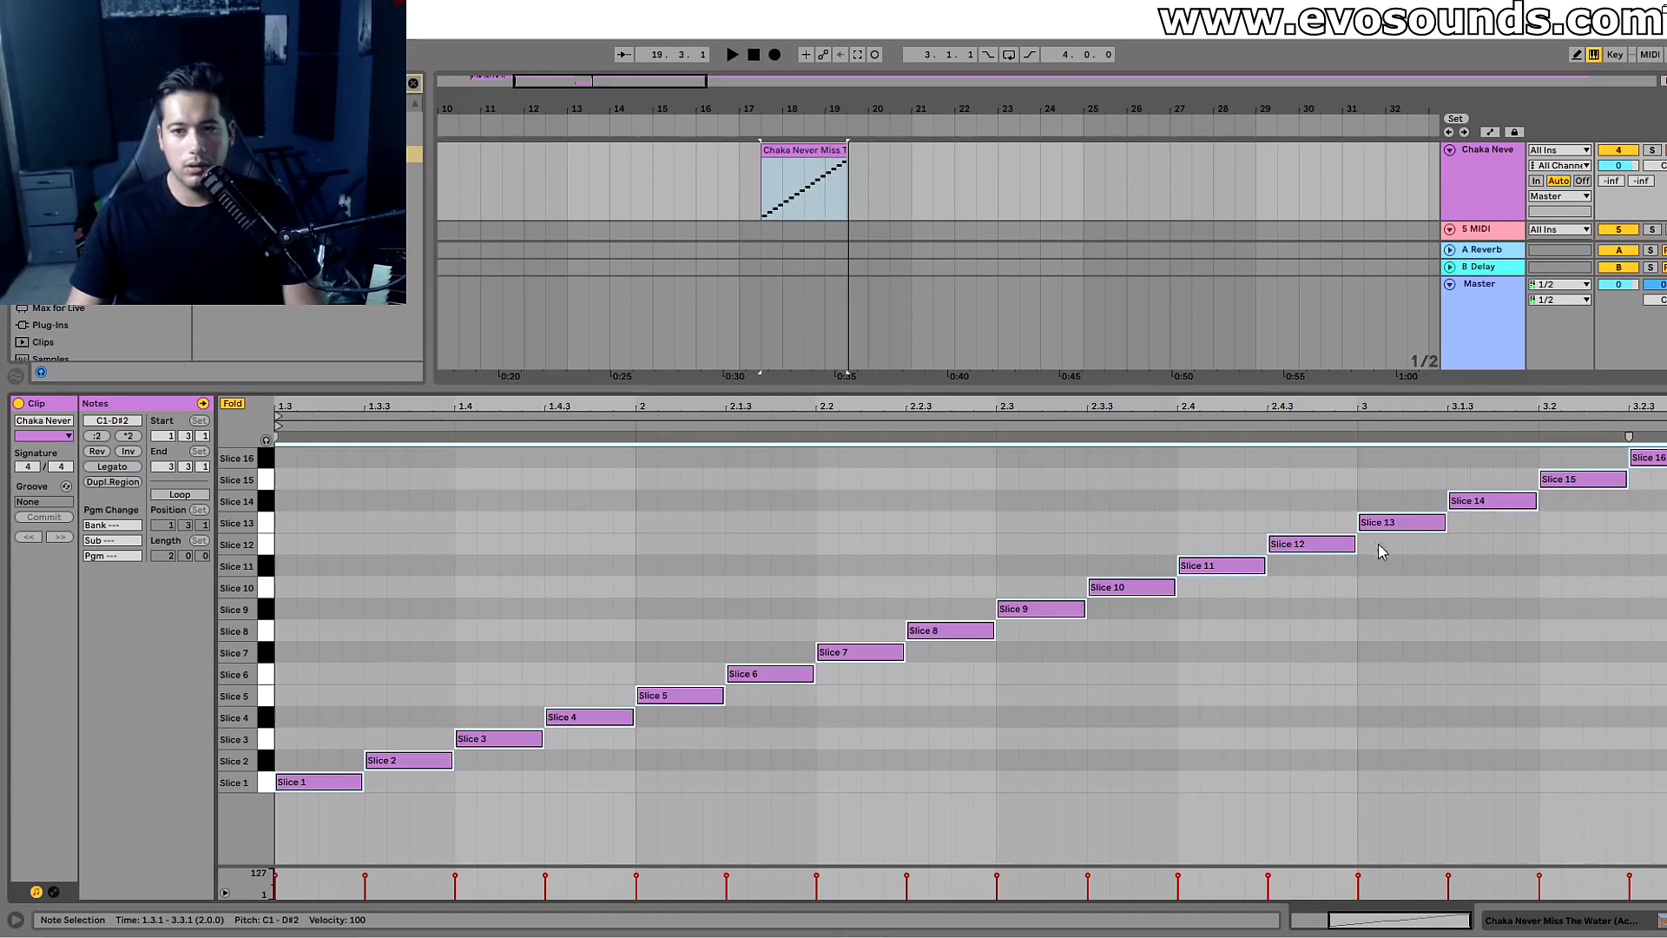
key(space)
key(Delete)
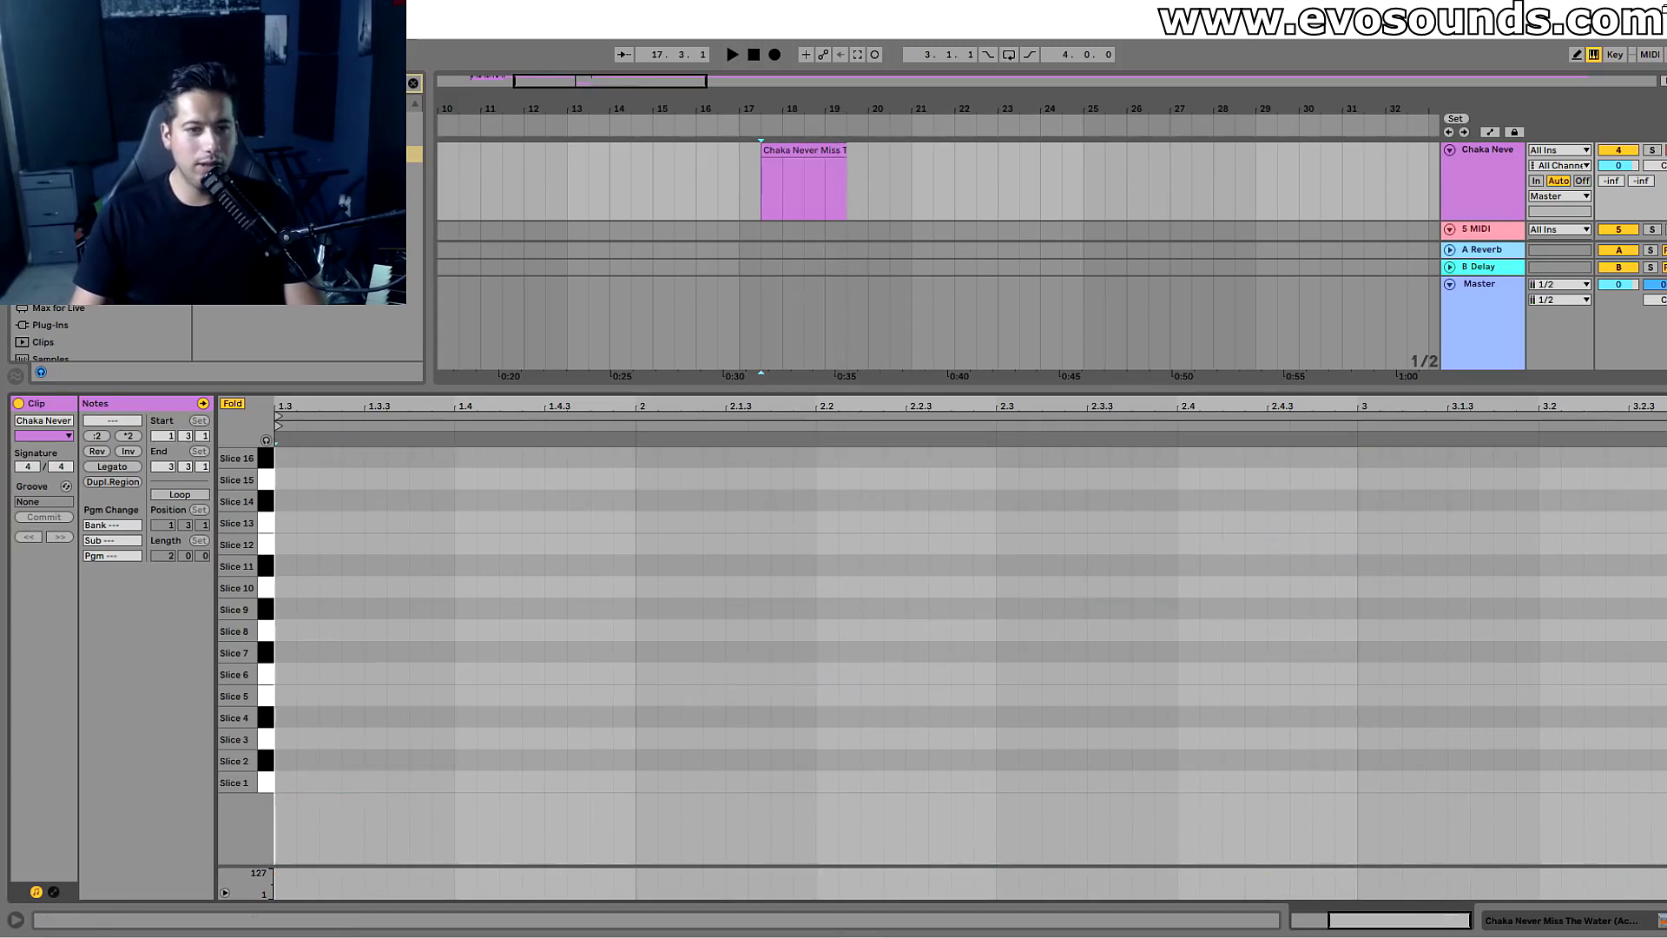
Draw a four-note eighth-note pattern from 1.3 using Slice 9, Slice 11, Slice 8 and Slice 13, auditioning it during entry.
click(301, 611)
double_click(304, 611)
double_click(396, 611)
drag(395, 611, 428, 566)
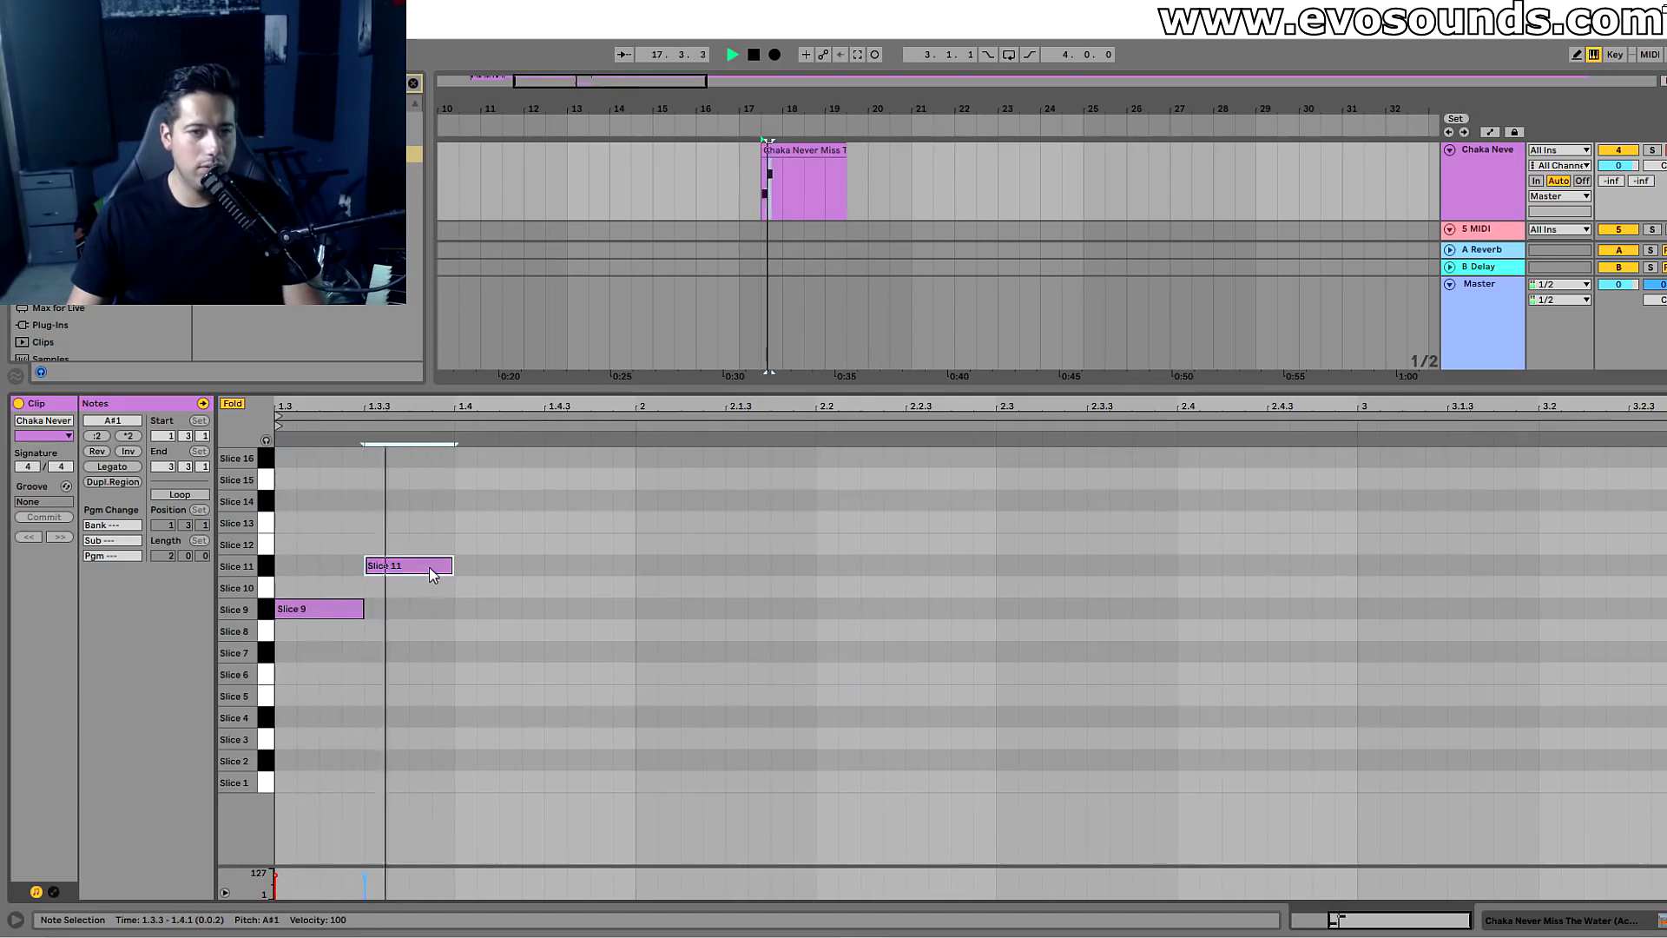
double_click(468, 500)
drag(469, 500, 472, 487)
key(space)
double_click(587, 502)
mouse_move(586, 501)
mouse_down()
mouse_move(587, 457)
mouse_move(589, 519)
mouse_move(503, 595)
mouse_move(492, 636)
mouse_up()
key(space)
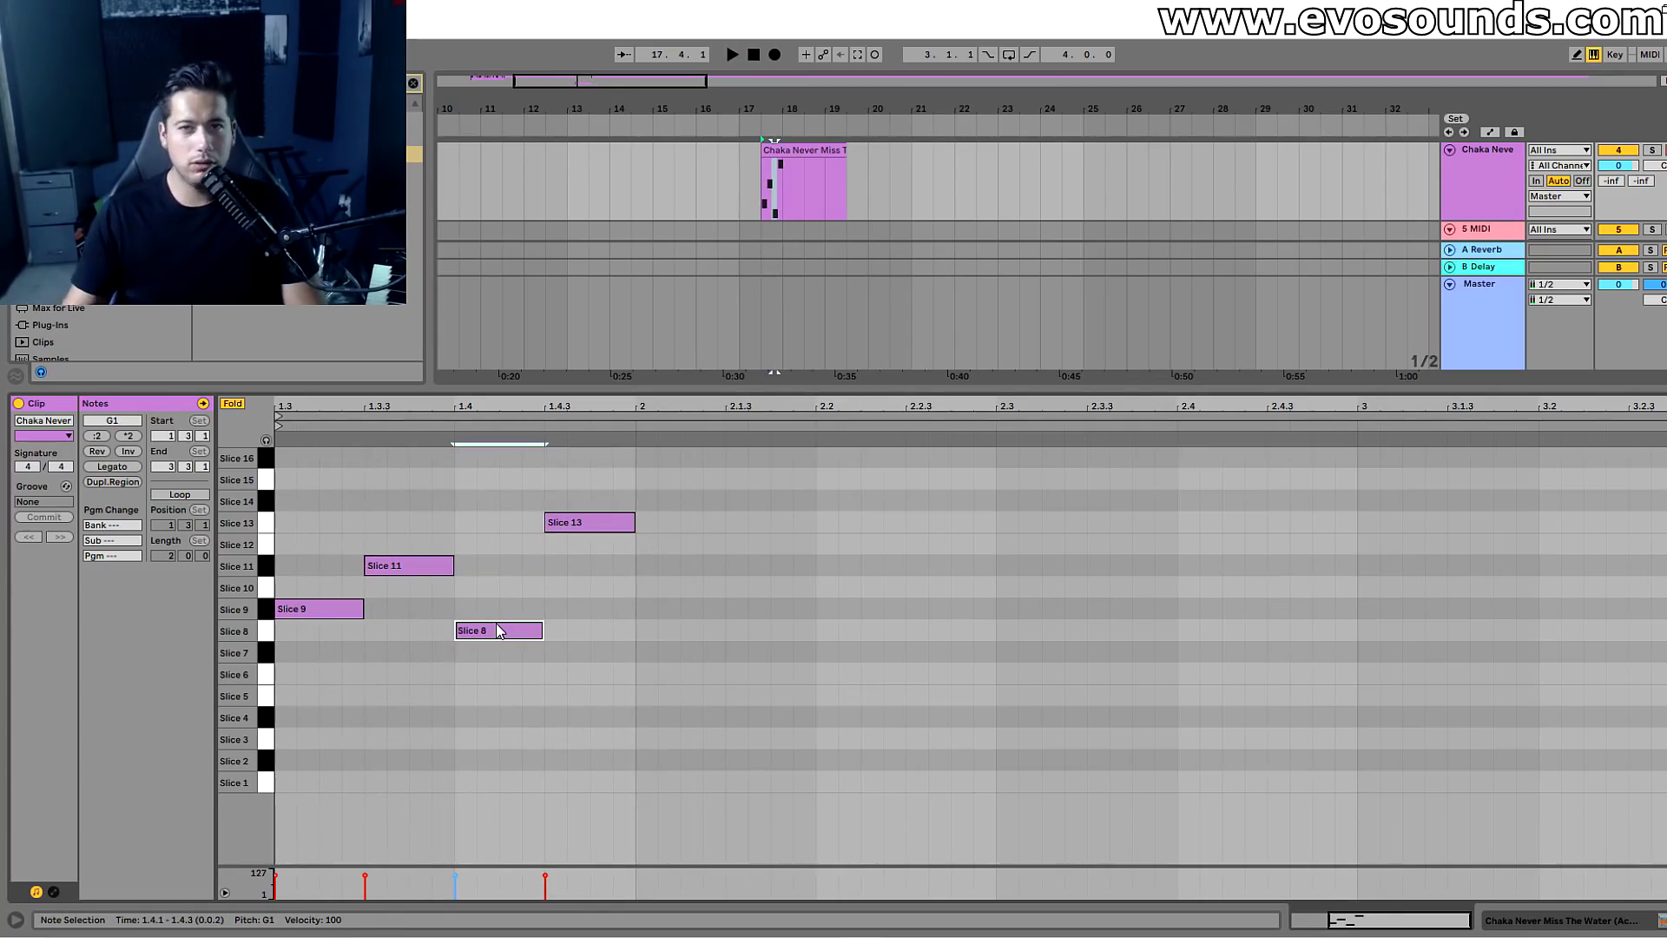
click(496, 617)
key(space)
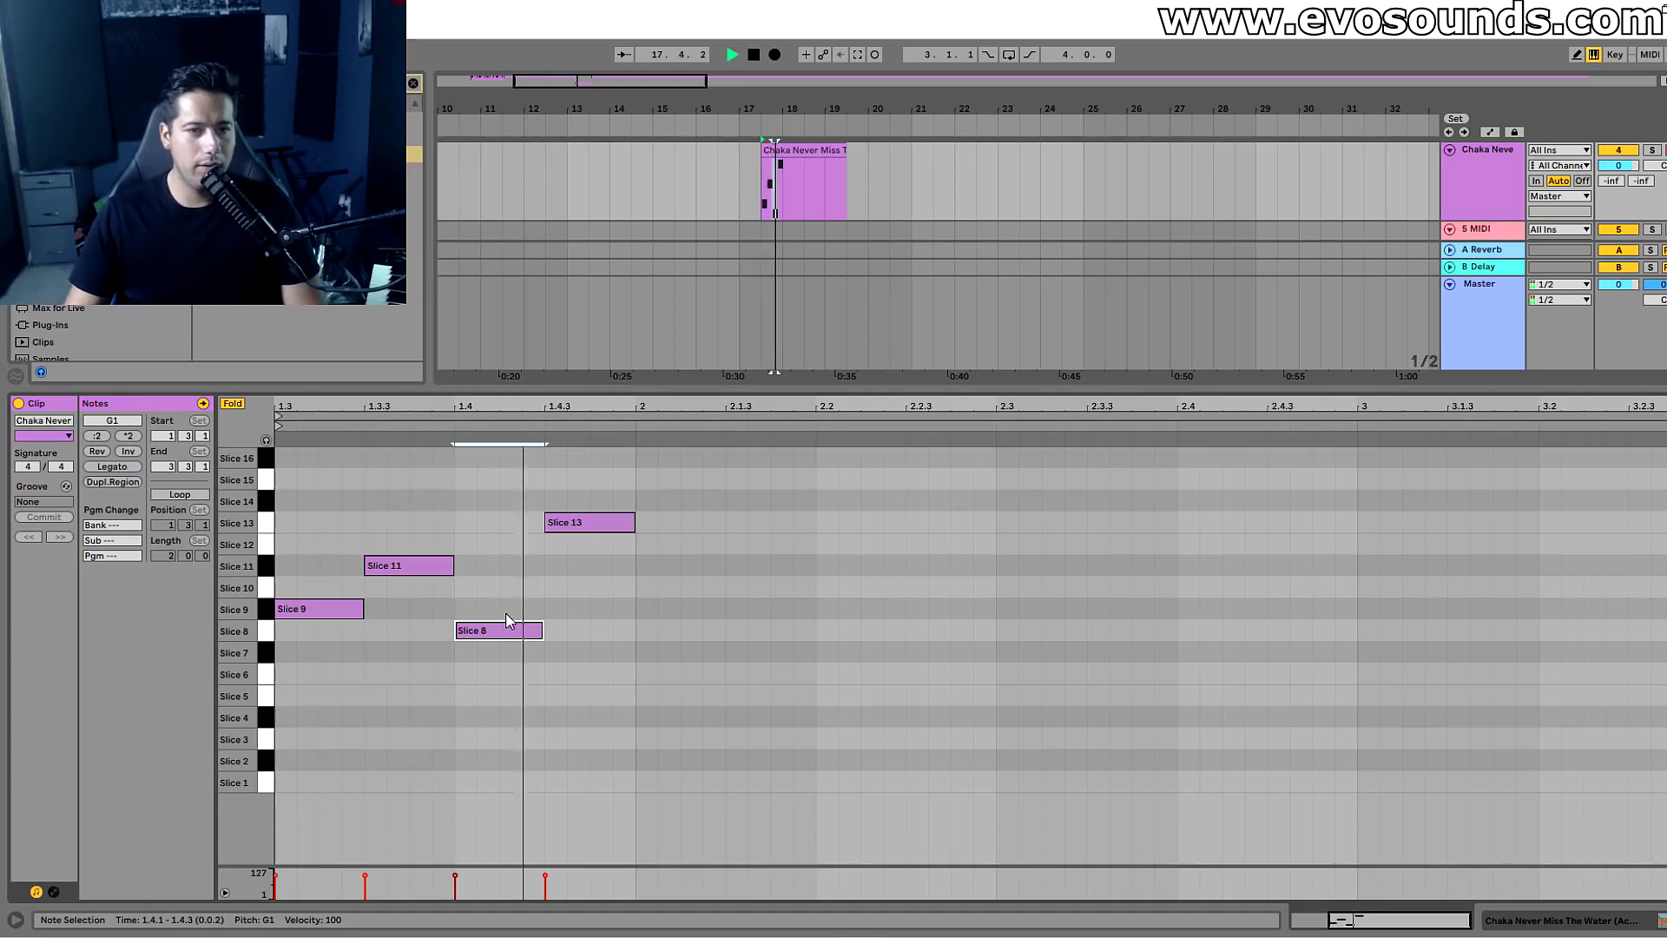
Duplicate the four-note slice pattern until it fills the two-bar MIDI clip.
key(ctrl+a)
key(ctrl+d)
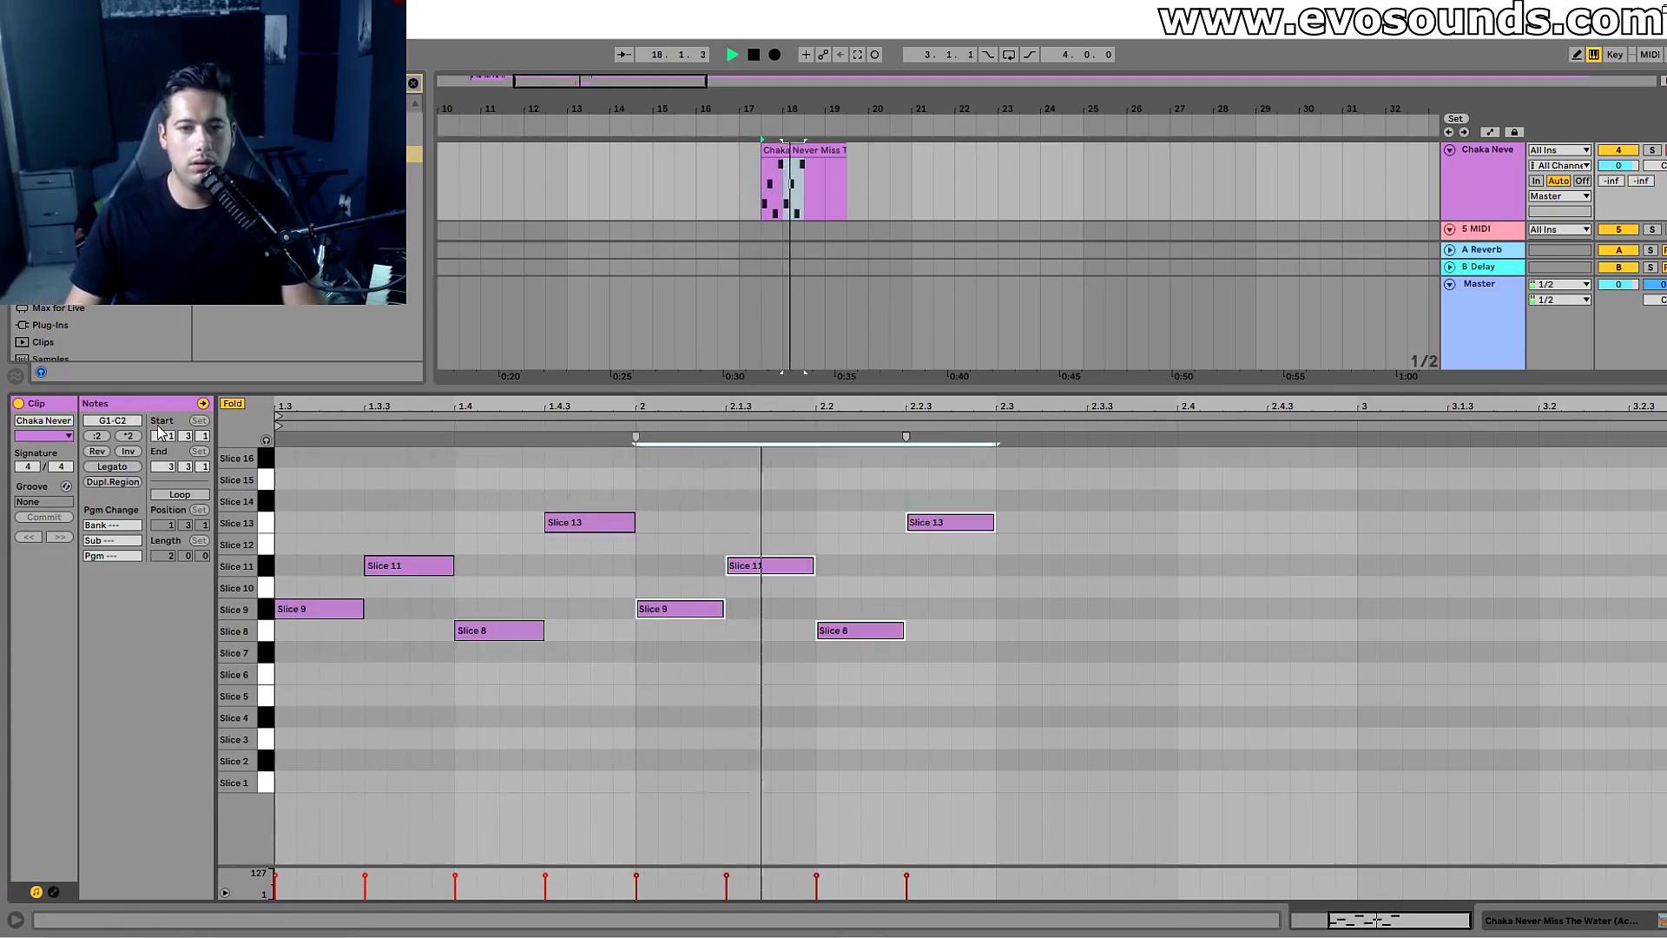
key(ctrl+d)
key(ctrl+d)
Move the first three notes of the pattern to Slice 5 and the fourth to Slice 11, and play the result.
drag(427, 568, 421, 709)
drag(347, 609, 379, 692)
key(space)
click(483, 699)
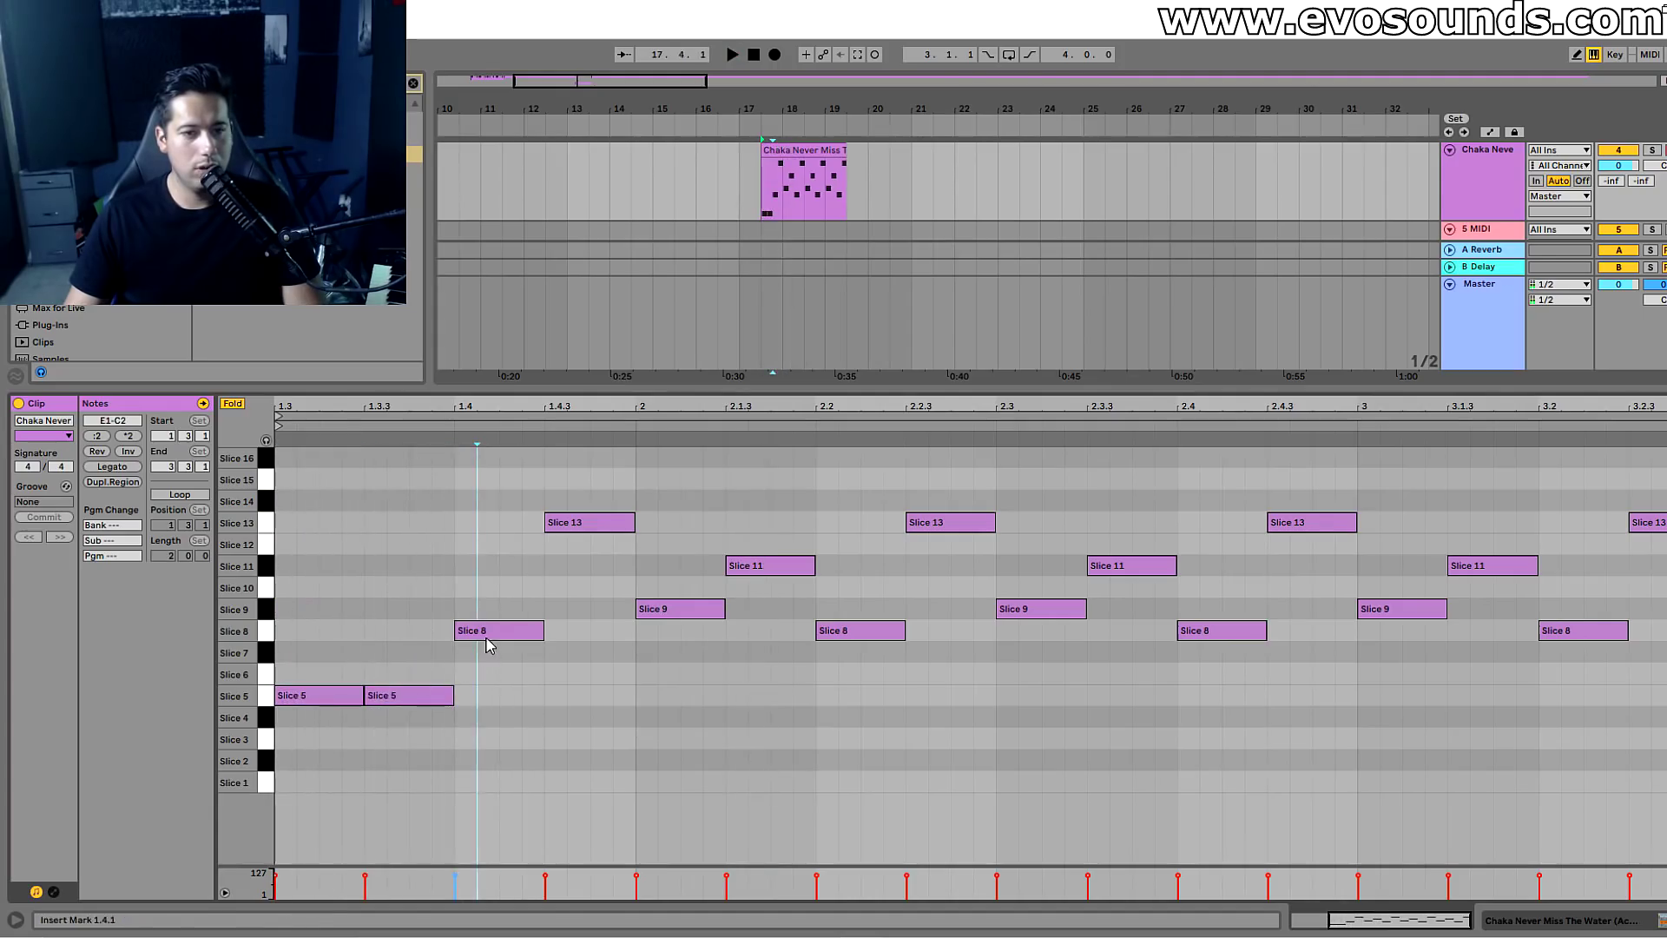
drag(488, 647, 490, 699)
drag(591, 523, 595, 569)
key(space)
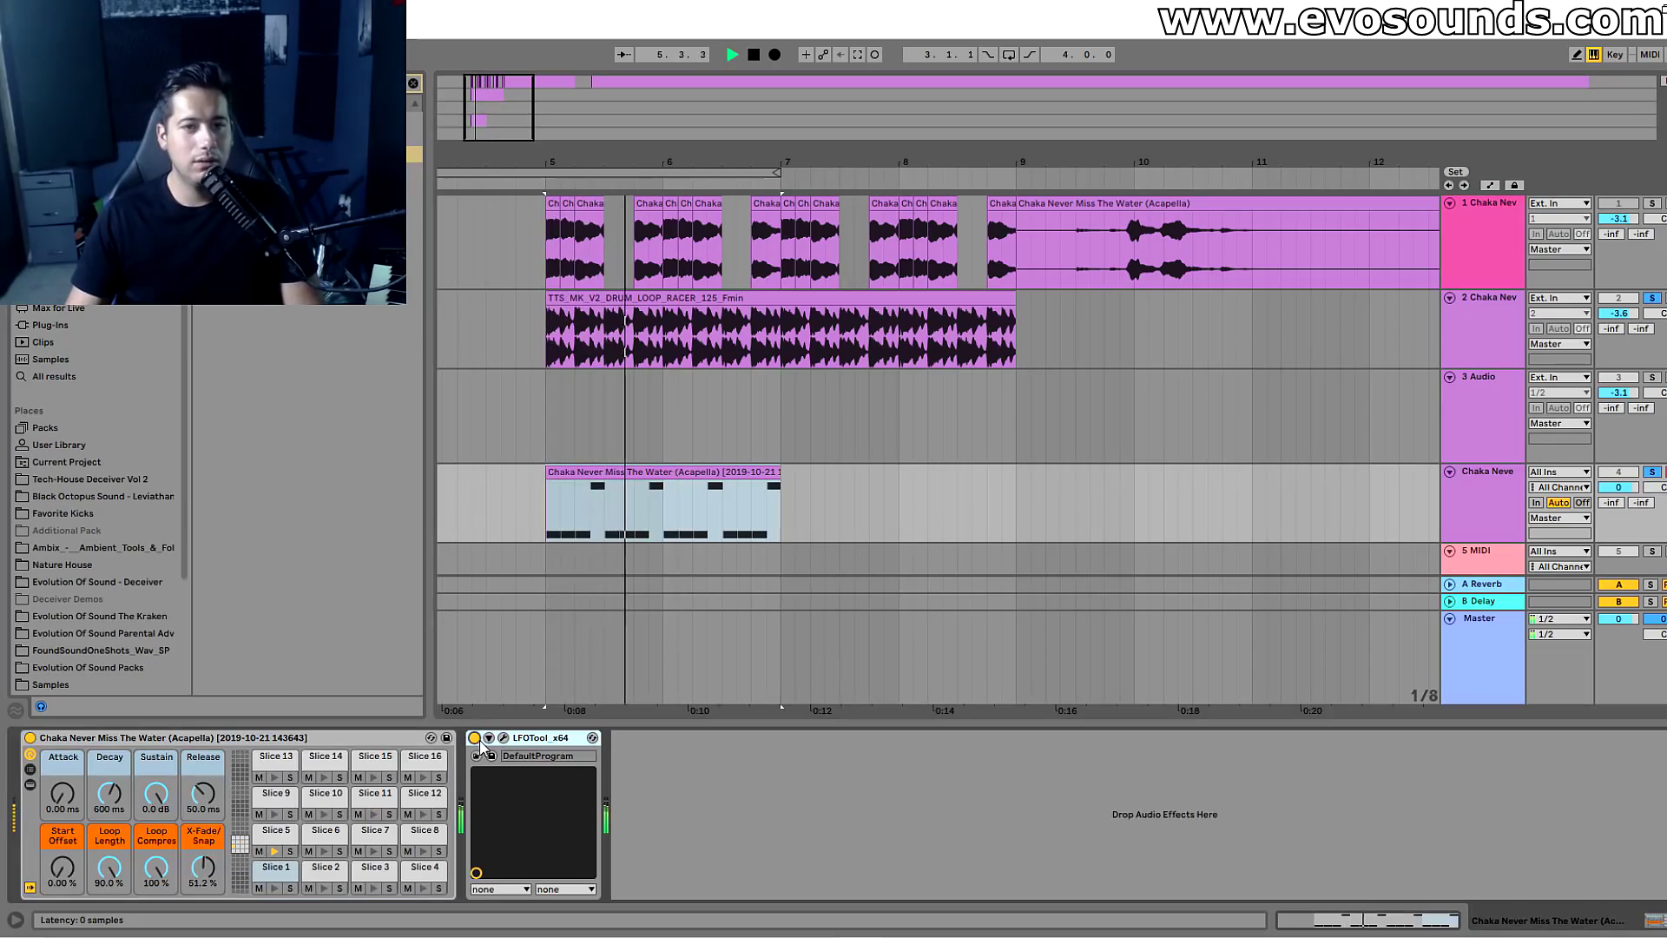
Thin out the MIDI clip at bar 5 by removing the first and third notes of each four-note group, auditioning the pattern.
key(space)
double_click(639, 488)
click(344, 794)
drag(384, 816, 500, 829)
double_click(333, 815)
double_click(481, 814)
double_click(667, 814)
double_click(835, 814)
key(space)
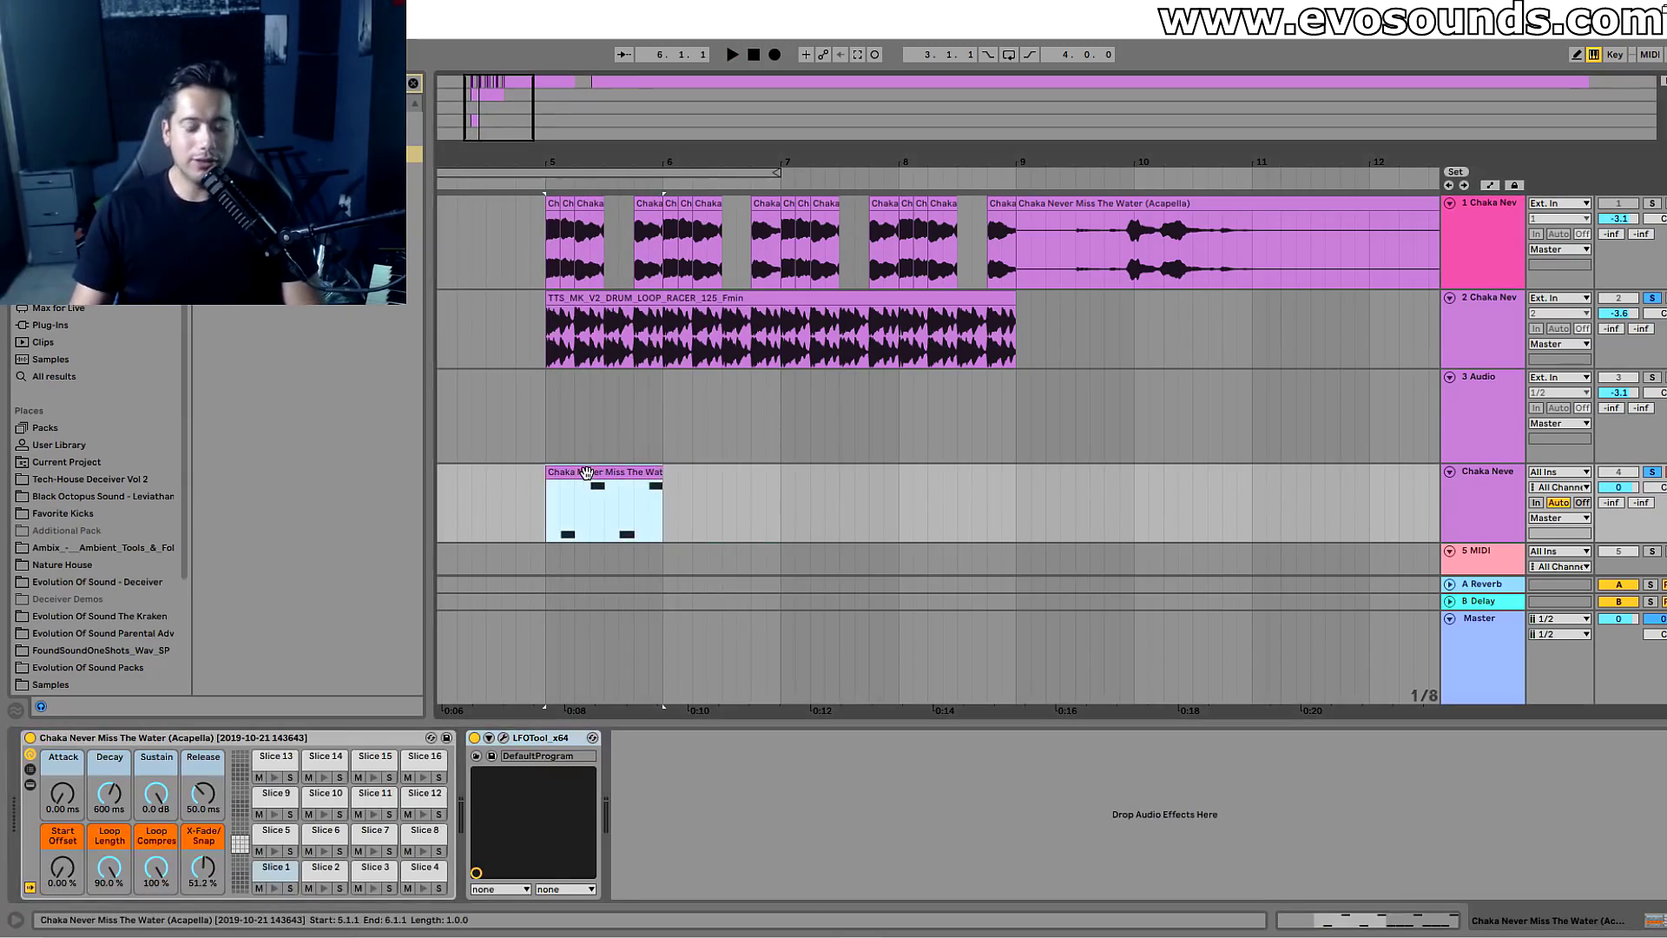
Delete the MIDI clip at bar 5 from the sliced acapella track.
key(Delete)
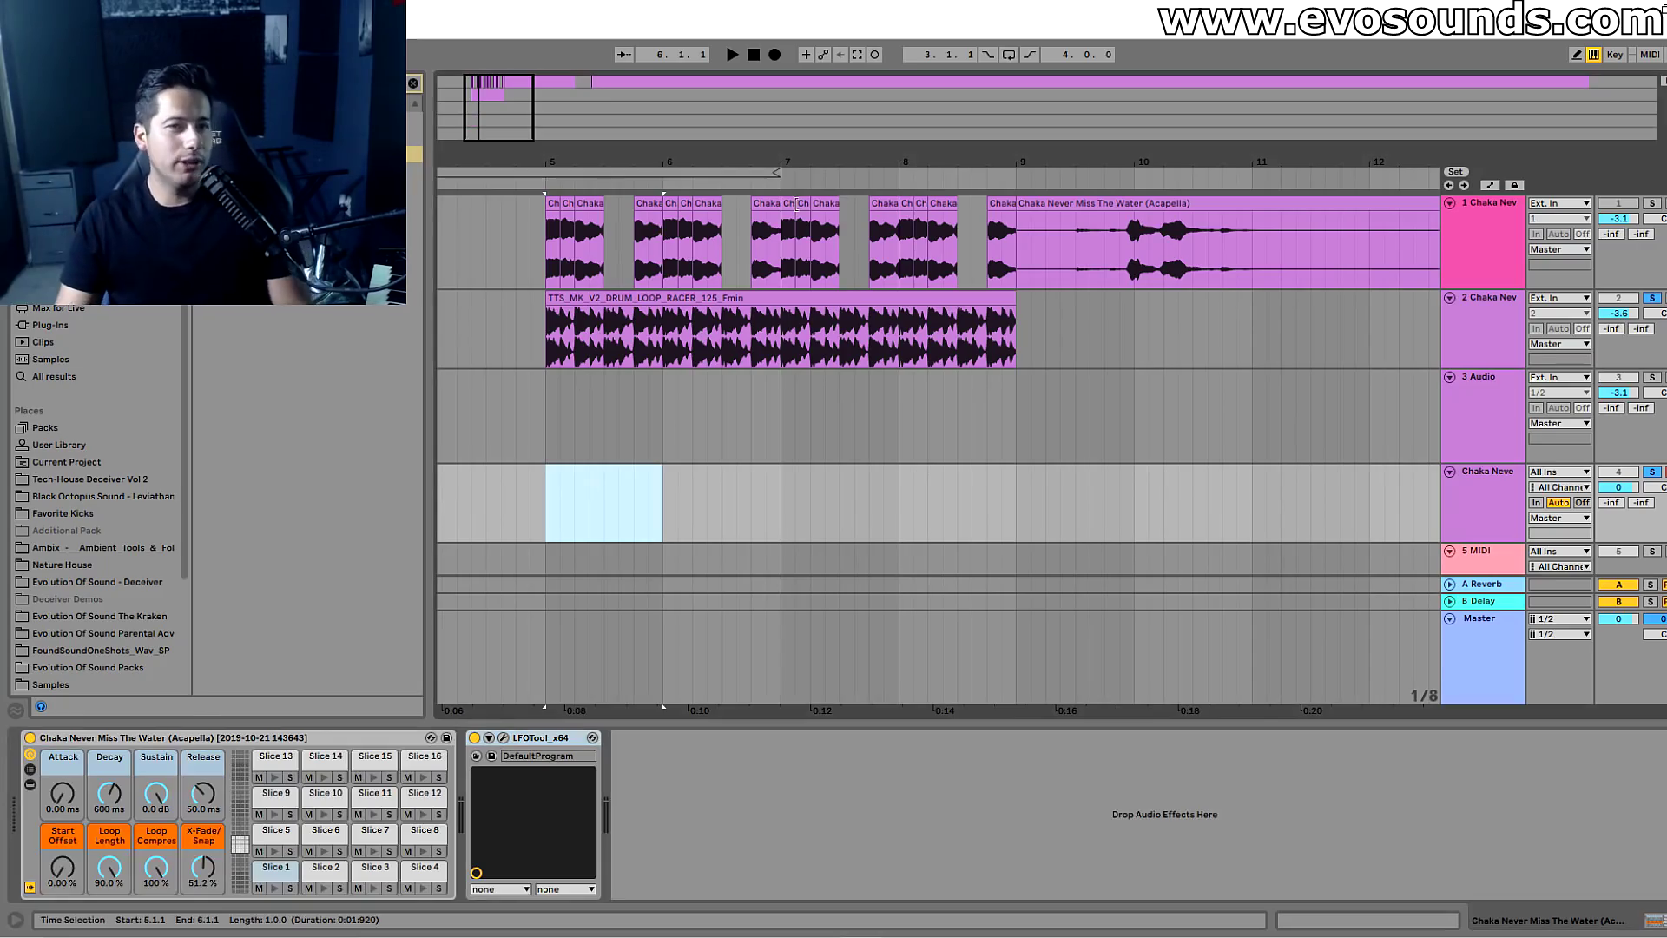
Extend the first acapella snippet on track 1 to about 8.2.4 and set the track's volume to -5.5 dB.
click(552, 222)
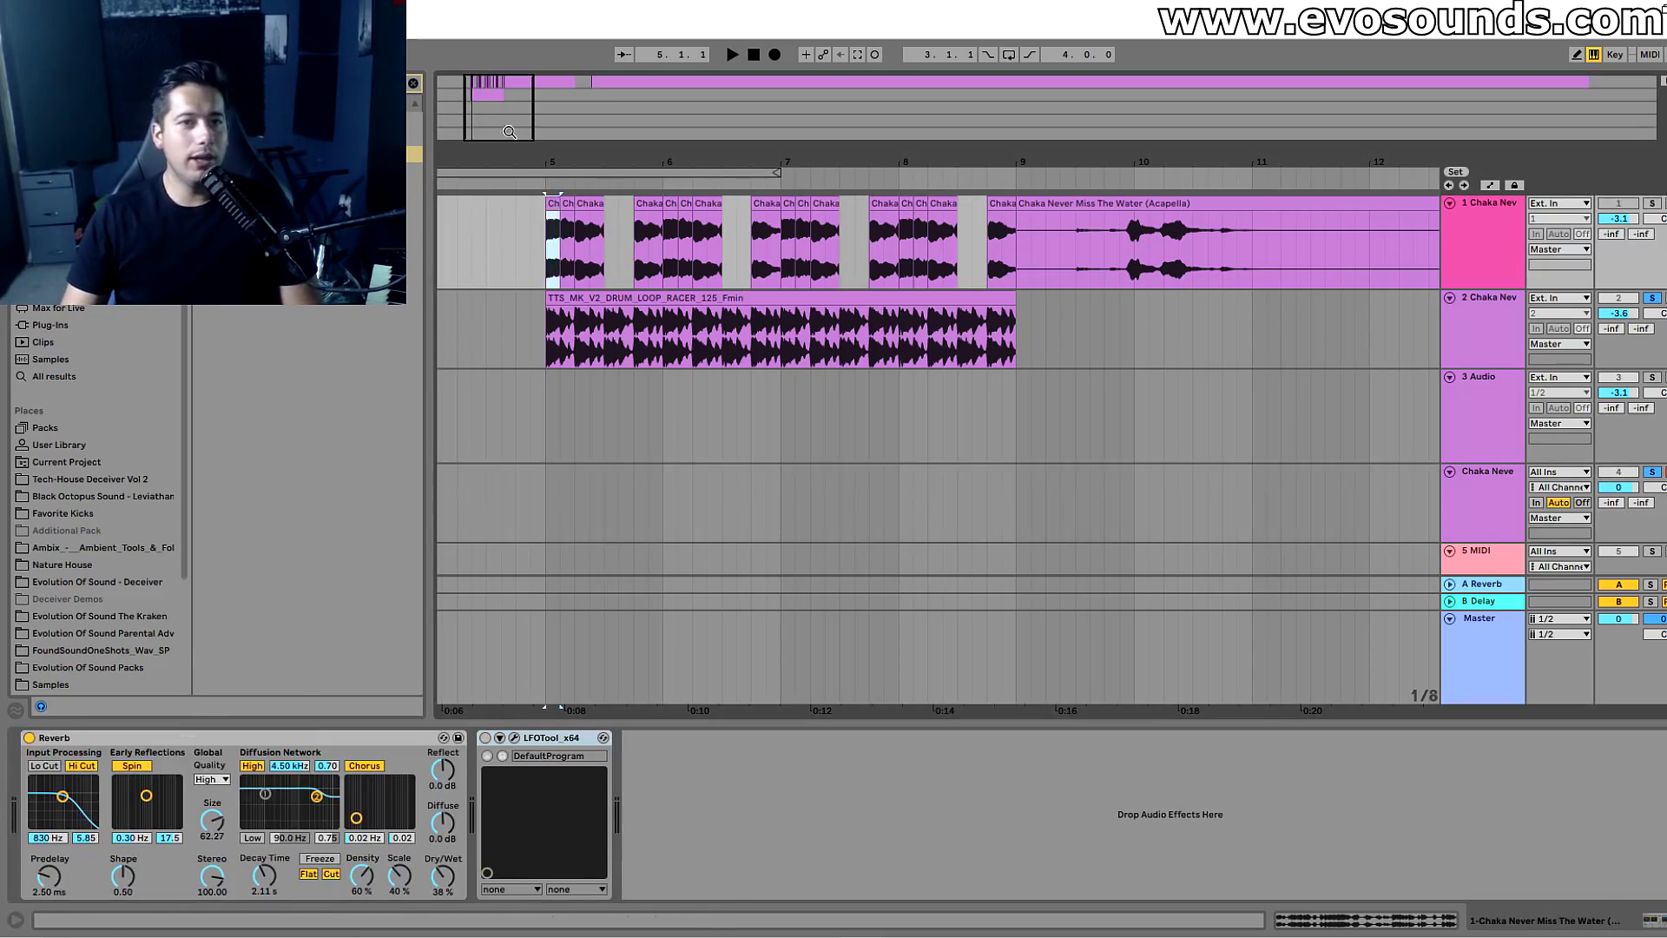
key(plus)
key(plus)
drag(605, 213, 1283, 222)
drag(1205, 279, 1387, 260)
click(1501, 240)
key(space)
Insert a new audio track below track 1 and set its input to Resampling.
key(ctrl+t)
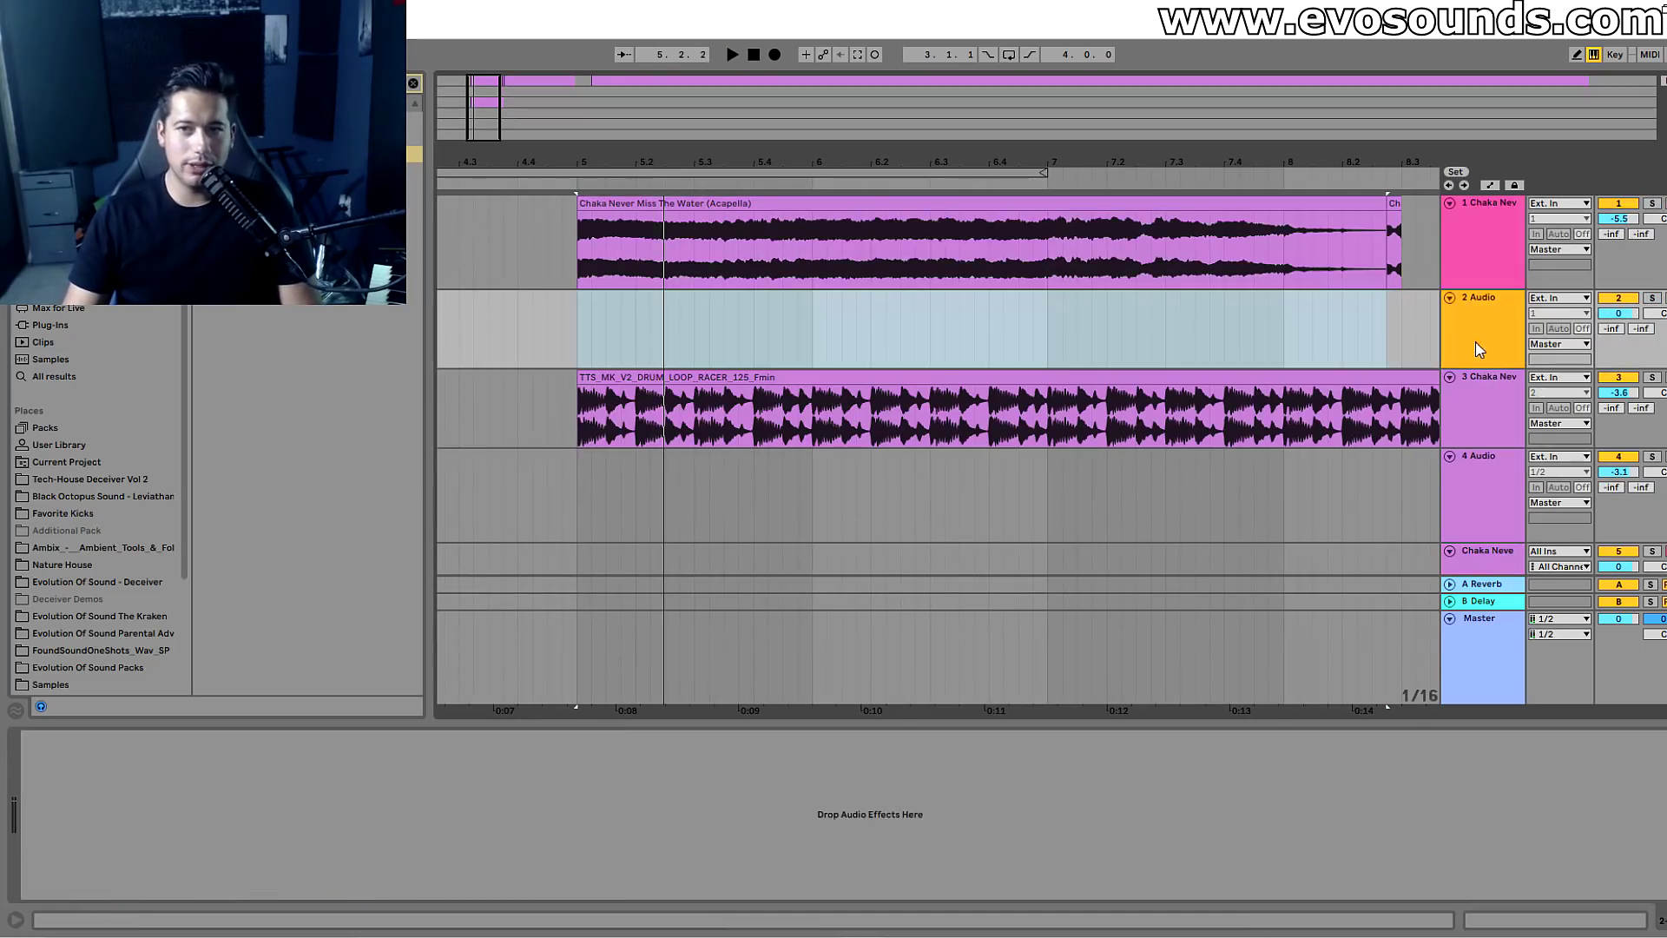
click(1558, 298)
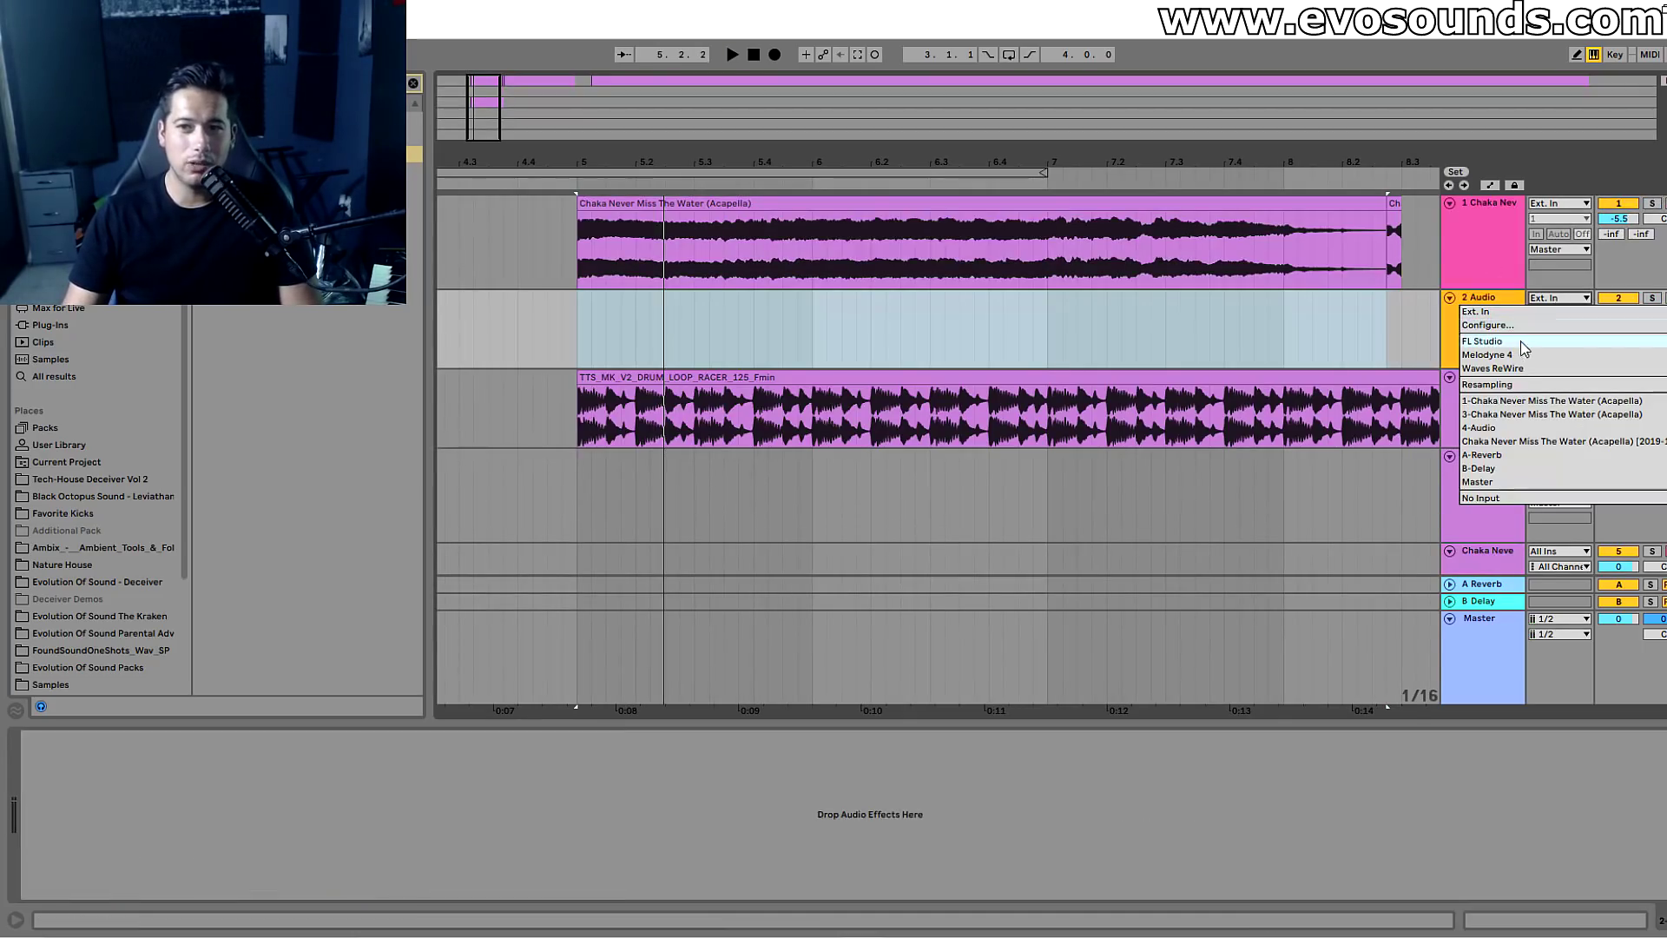
click(1455, 318)
Solo track 1 and play the extended acapella snippet from 5.1.1.
click(580, 258)
key(space)
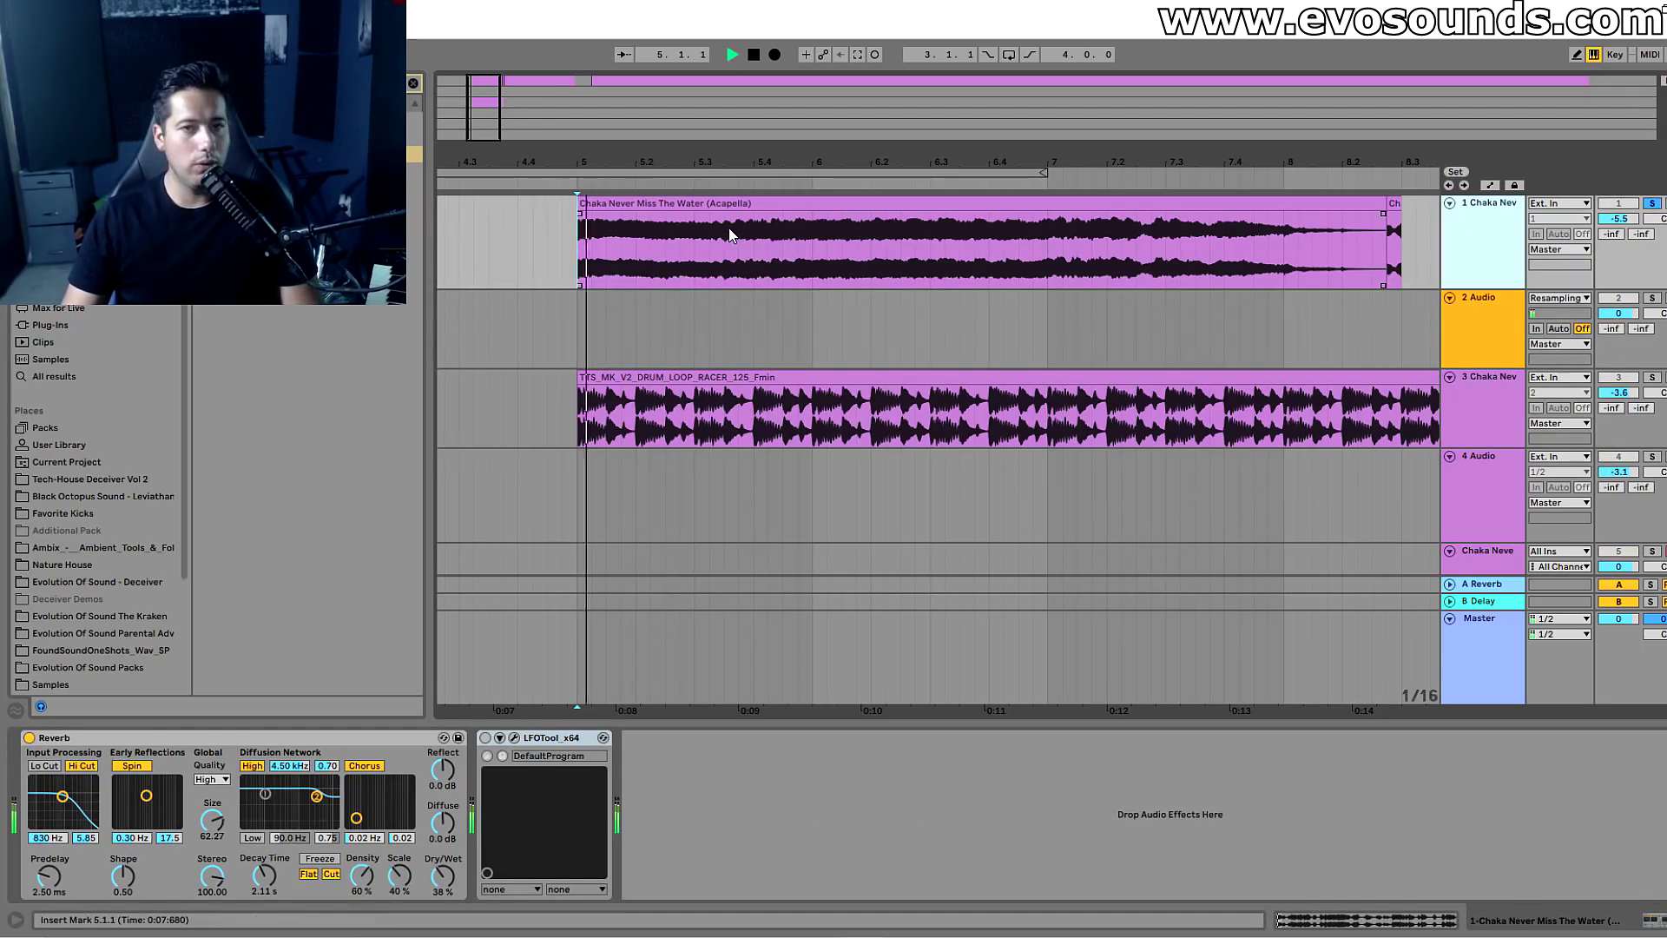
key(space)
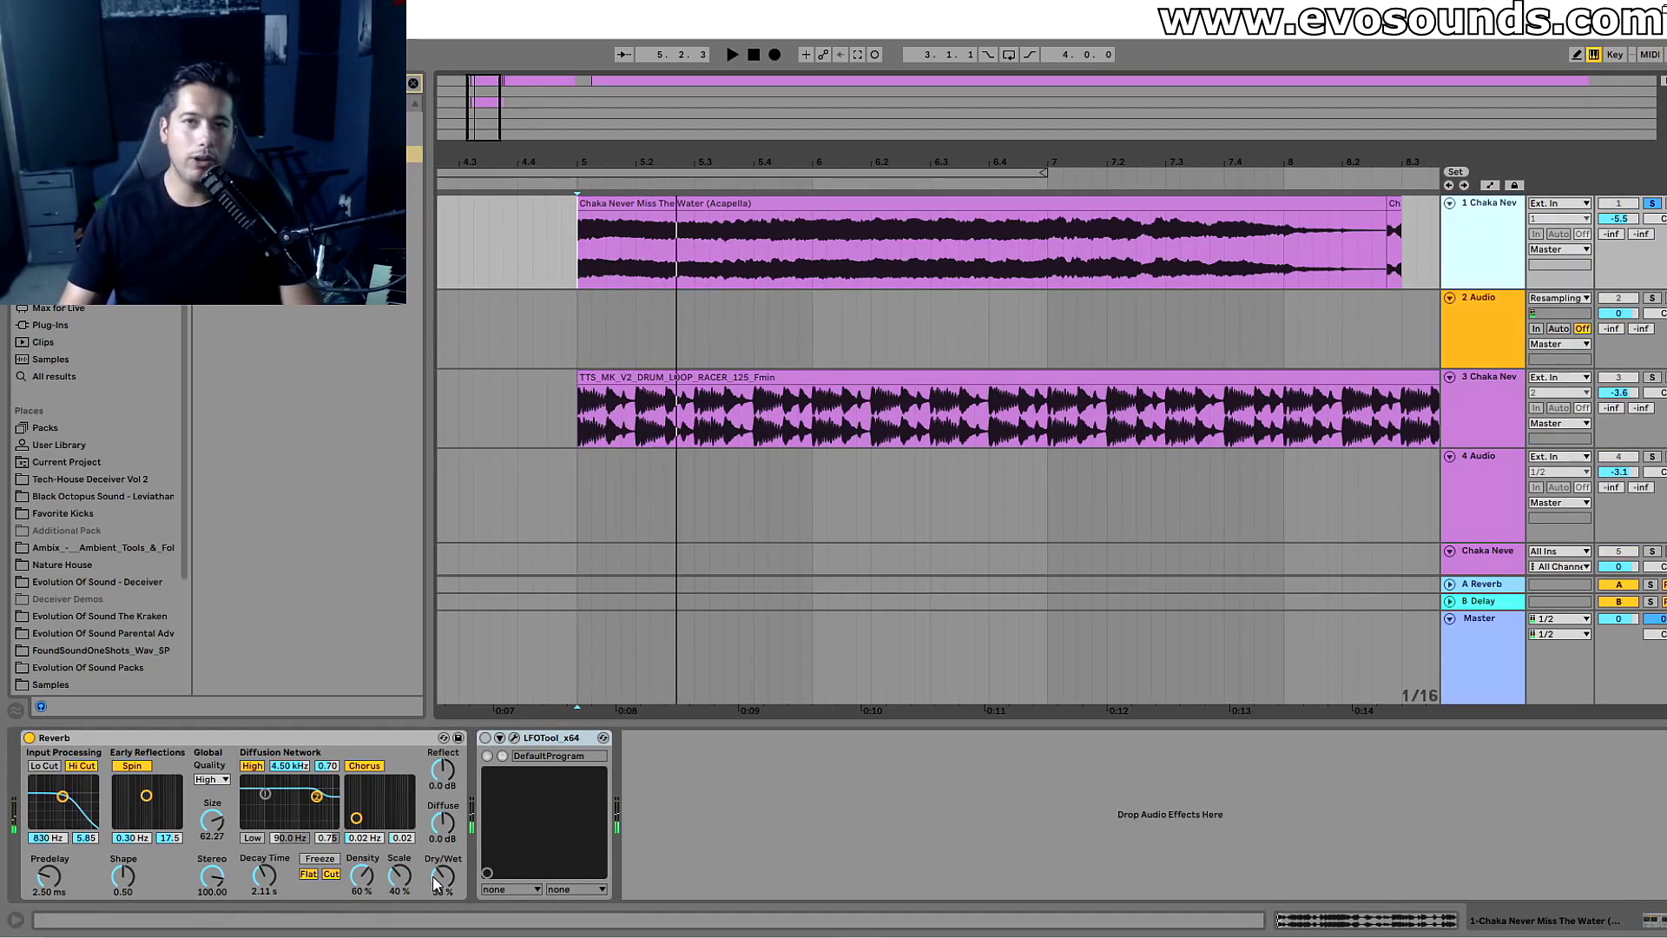
Set the track 1 Reverb's Dry/Wet to 100 % and its Size to 11.20 while listening.
click(87, 735)
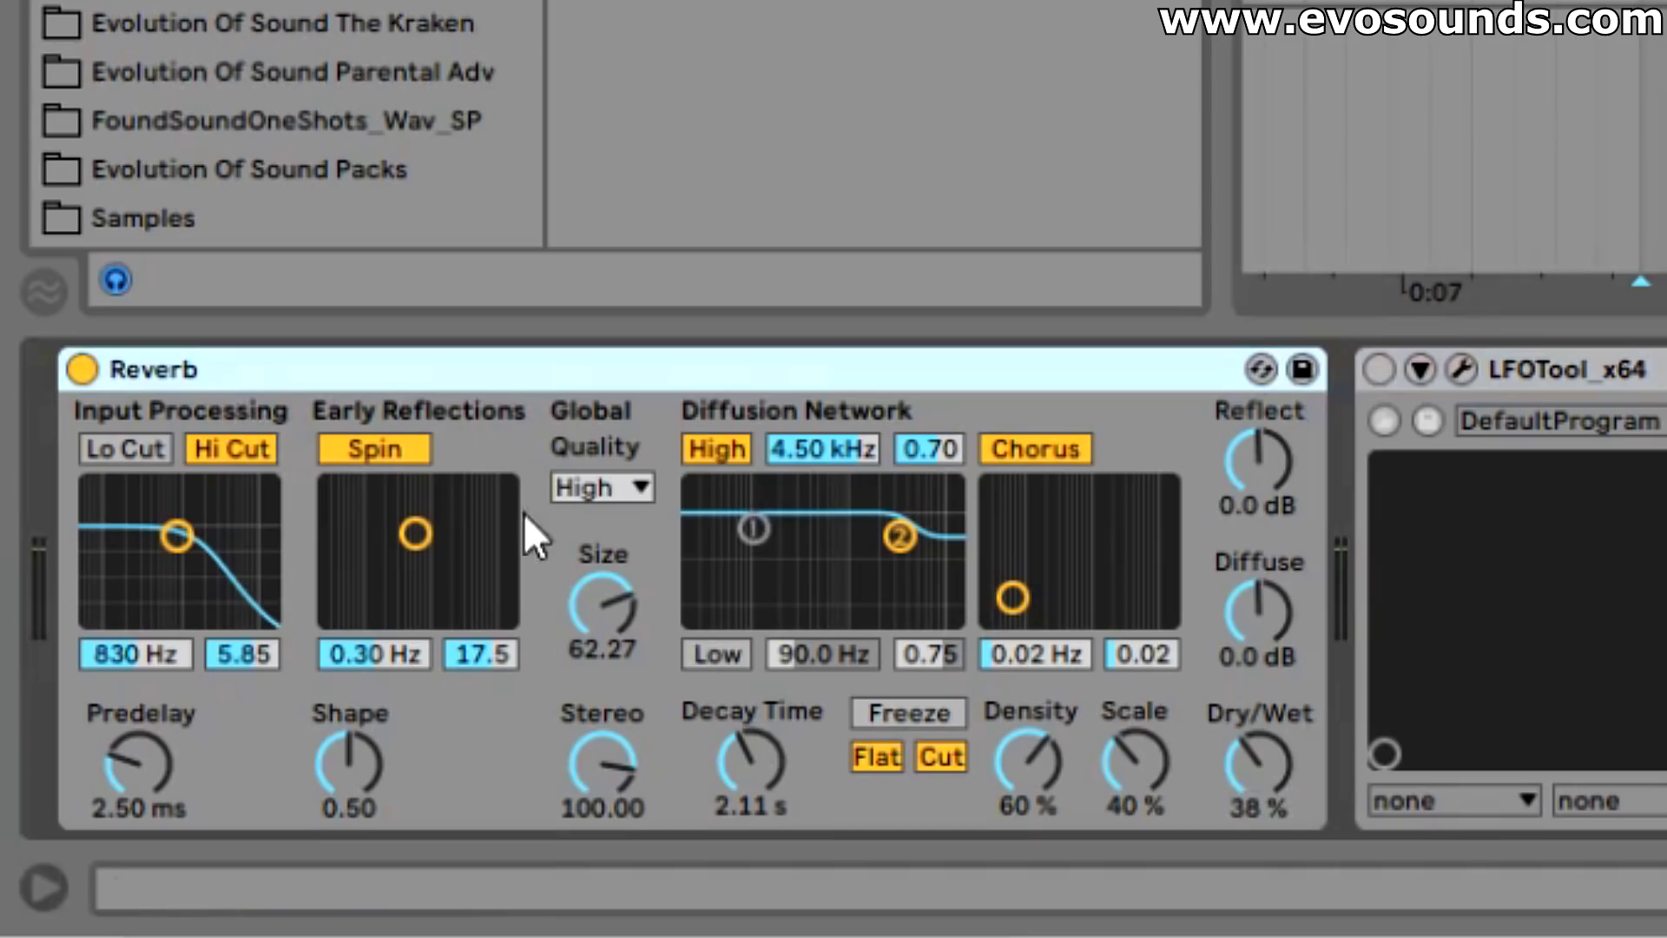
drag(1259, 802, 1294, 770)
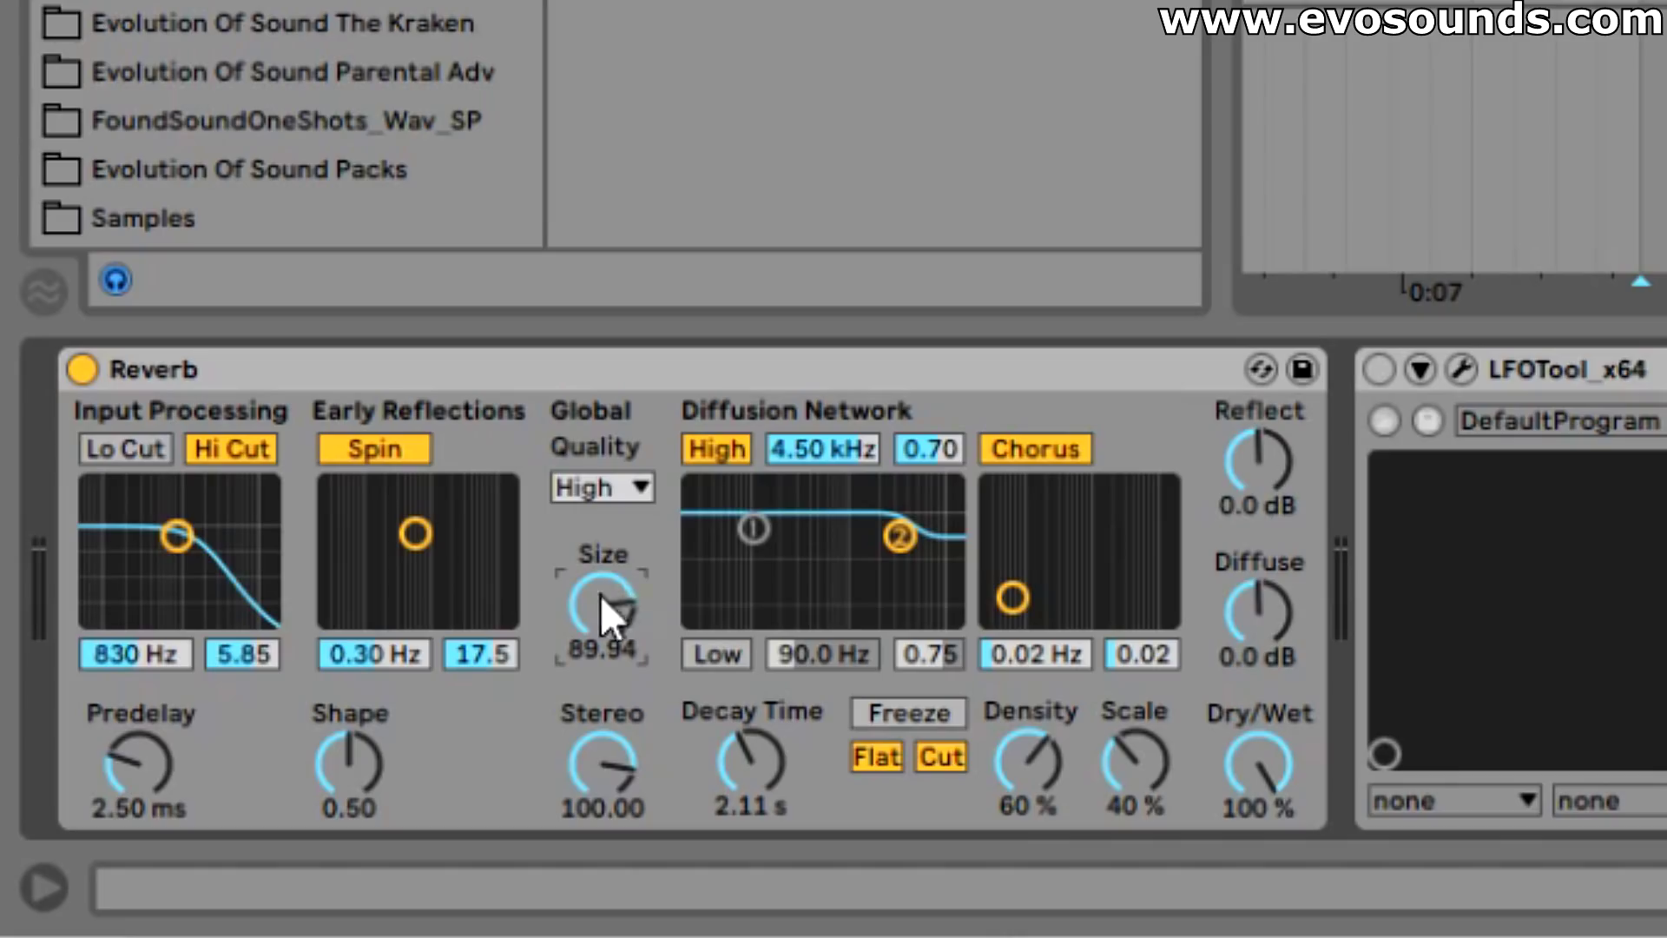
drag(603, 605, 603, 720)
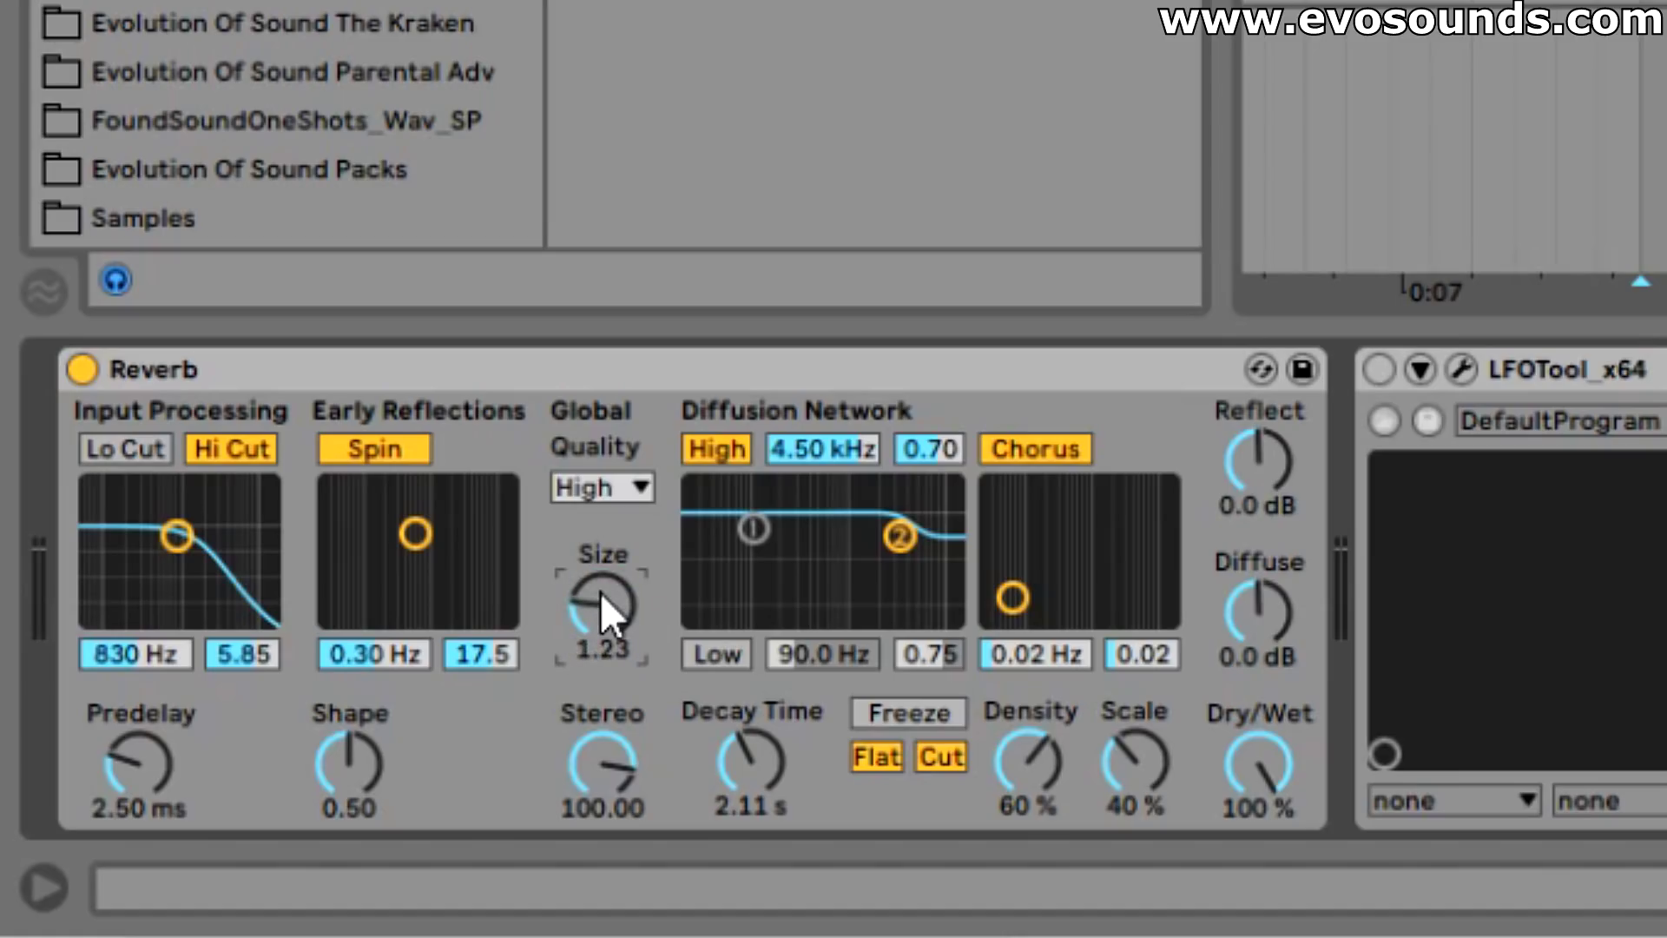
drag(586, 597, 587, 660)
key(space)
drag(585, 597, 585, 555)
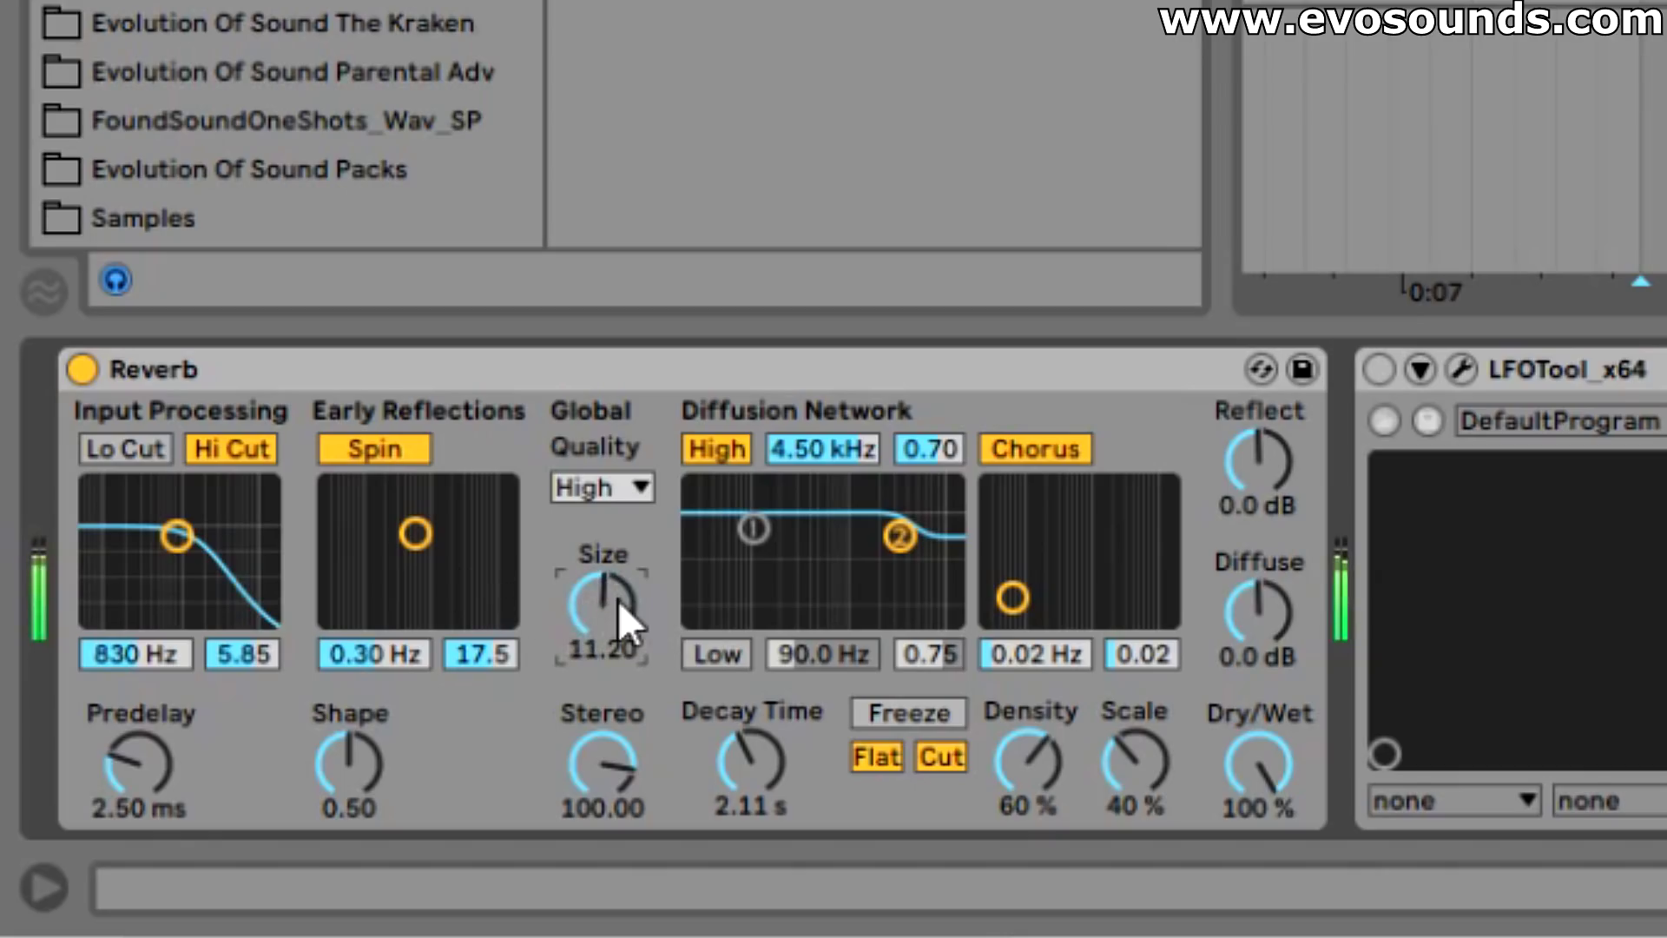
Enable the Reverb's Lo Cut, Low diffusion filter and Freeze, with the input filter at 3.61 kHz and 4.93 and Decay Time at 3.46 s.
click(119, 453)
drag(177, 536, 218, 549)
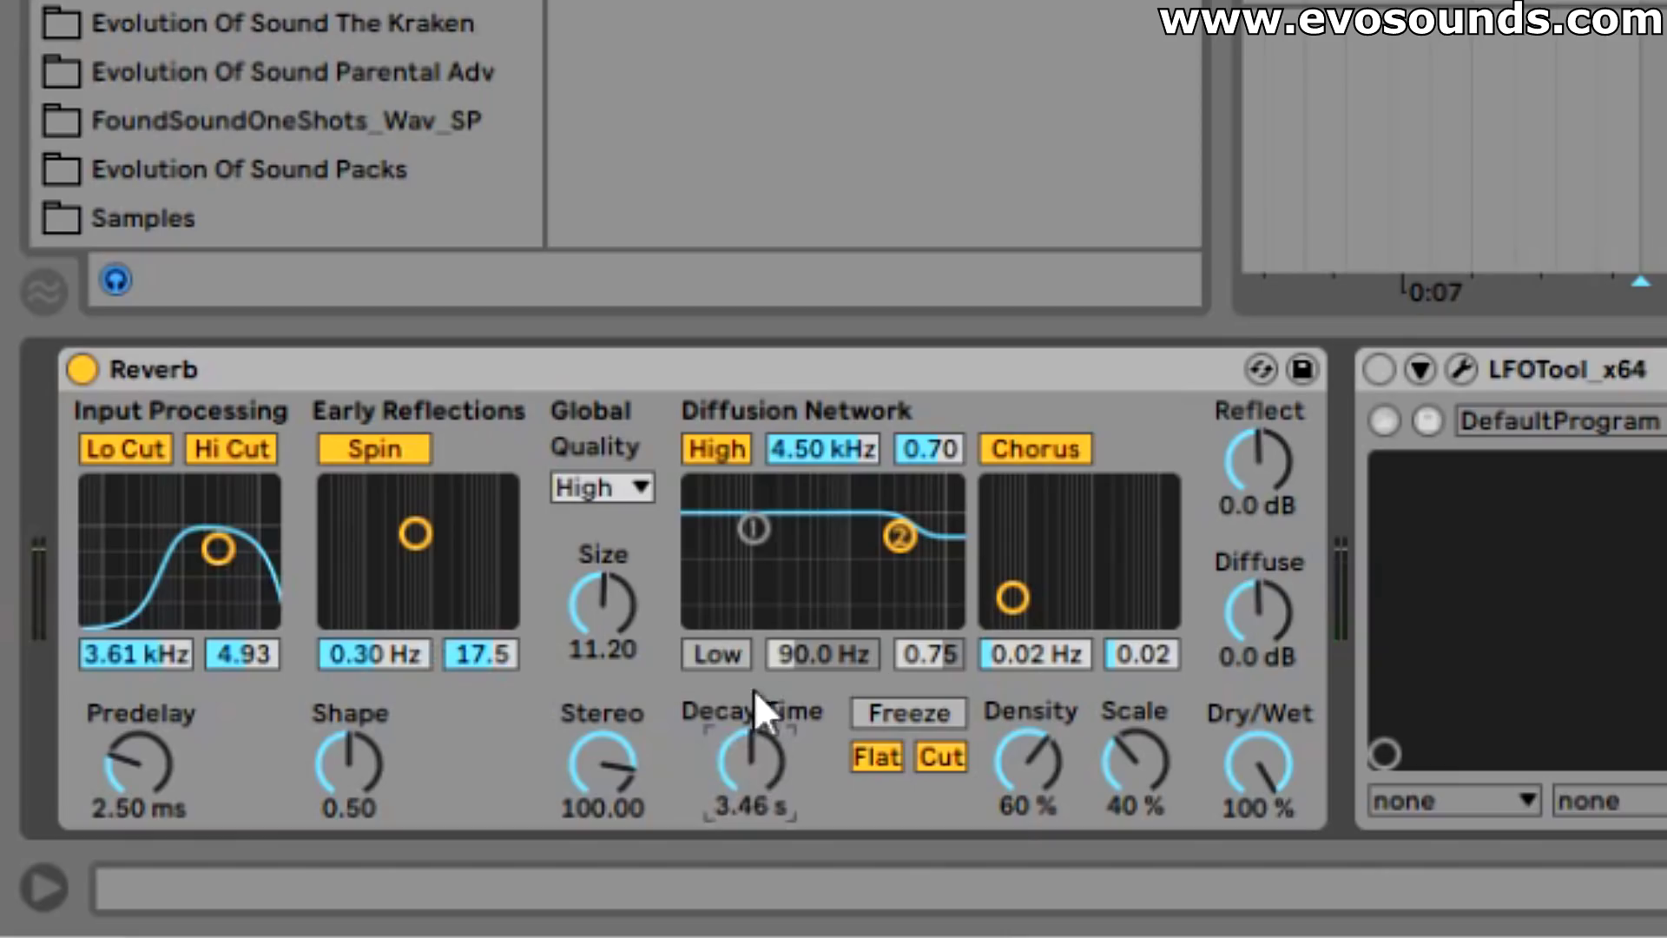
click(733, 653)
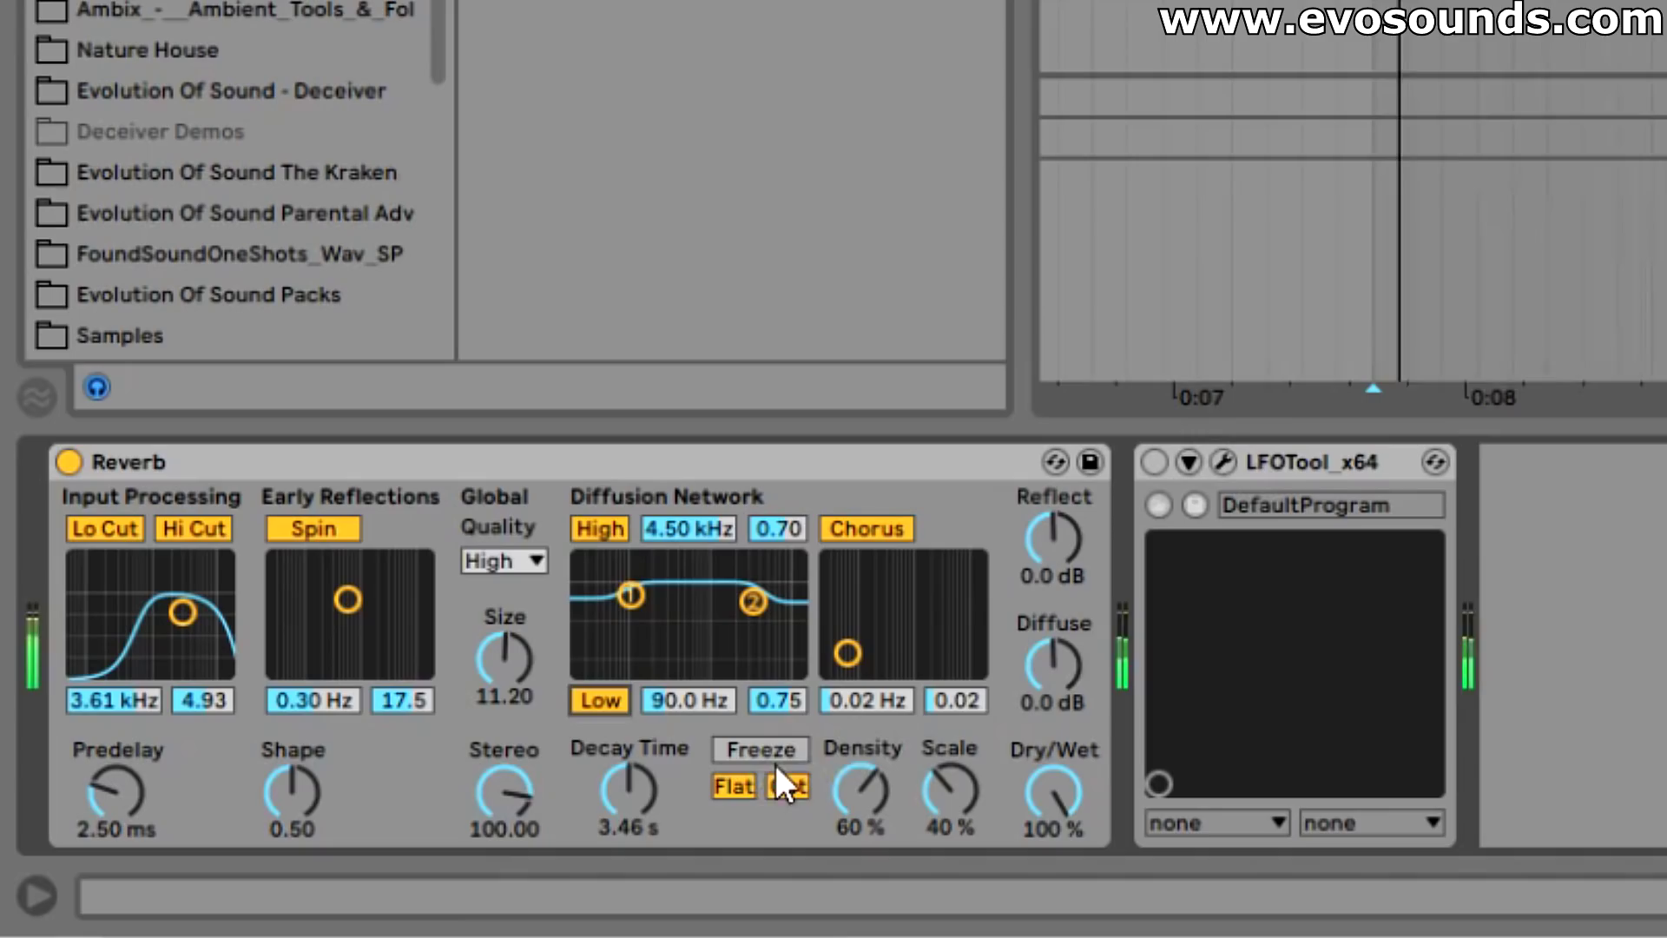
click(322, 858)
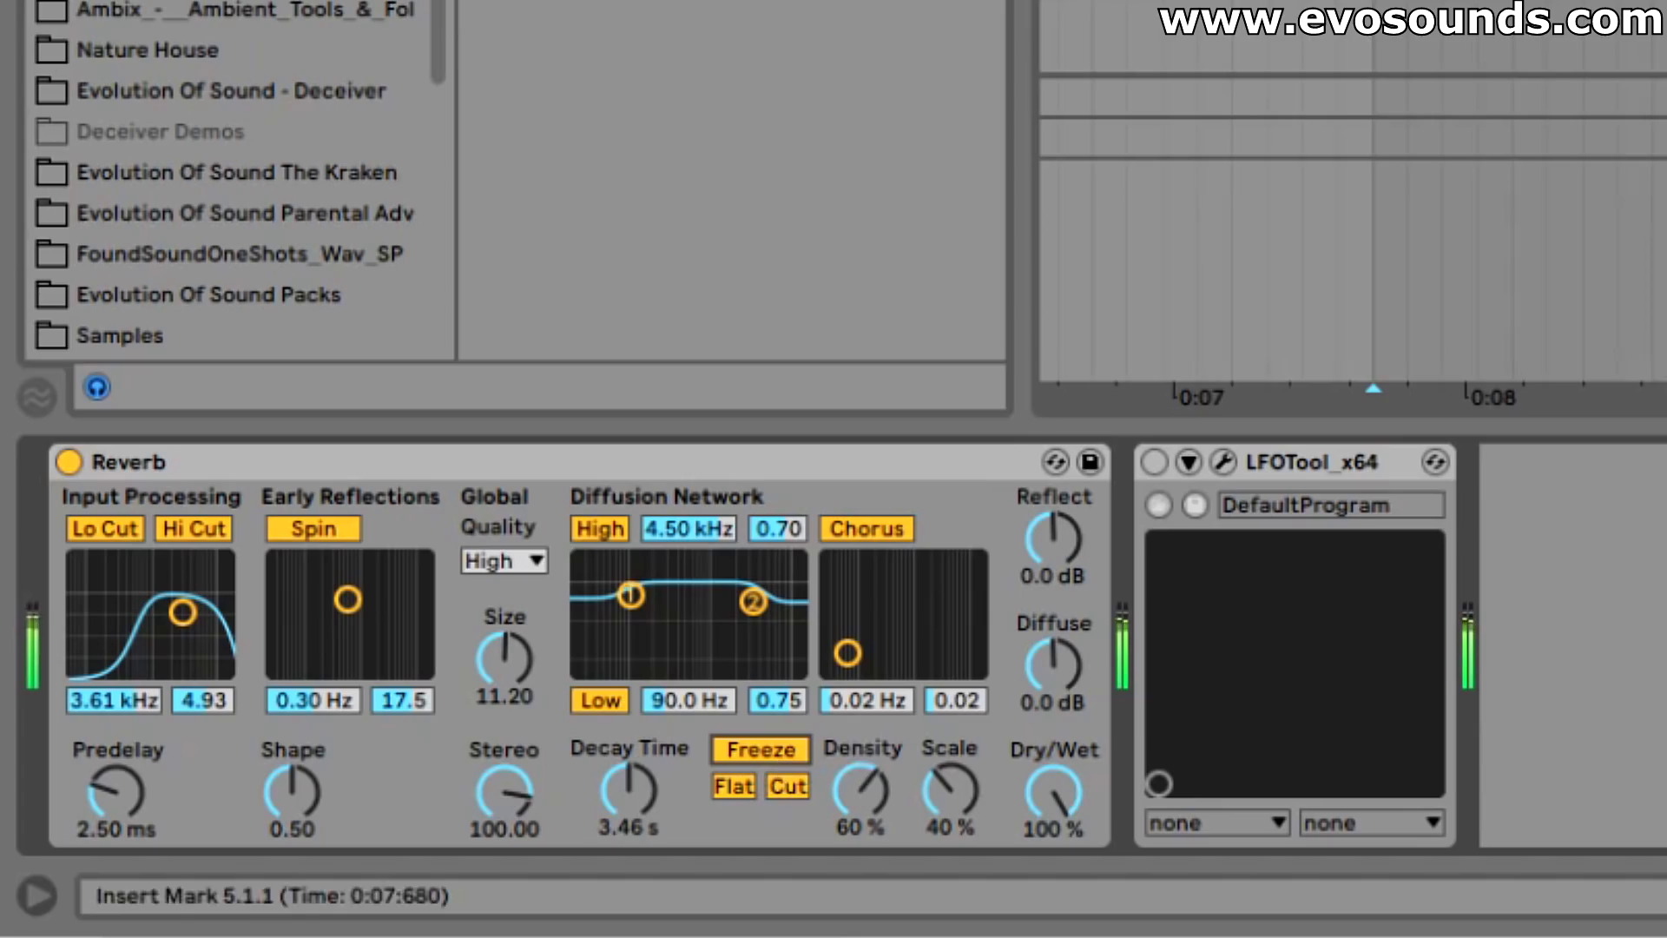
Record the frozen reverb from track 1 onto the resampling audio track until about 9.4.1.
click(1490, 330)
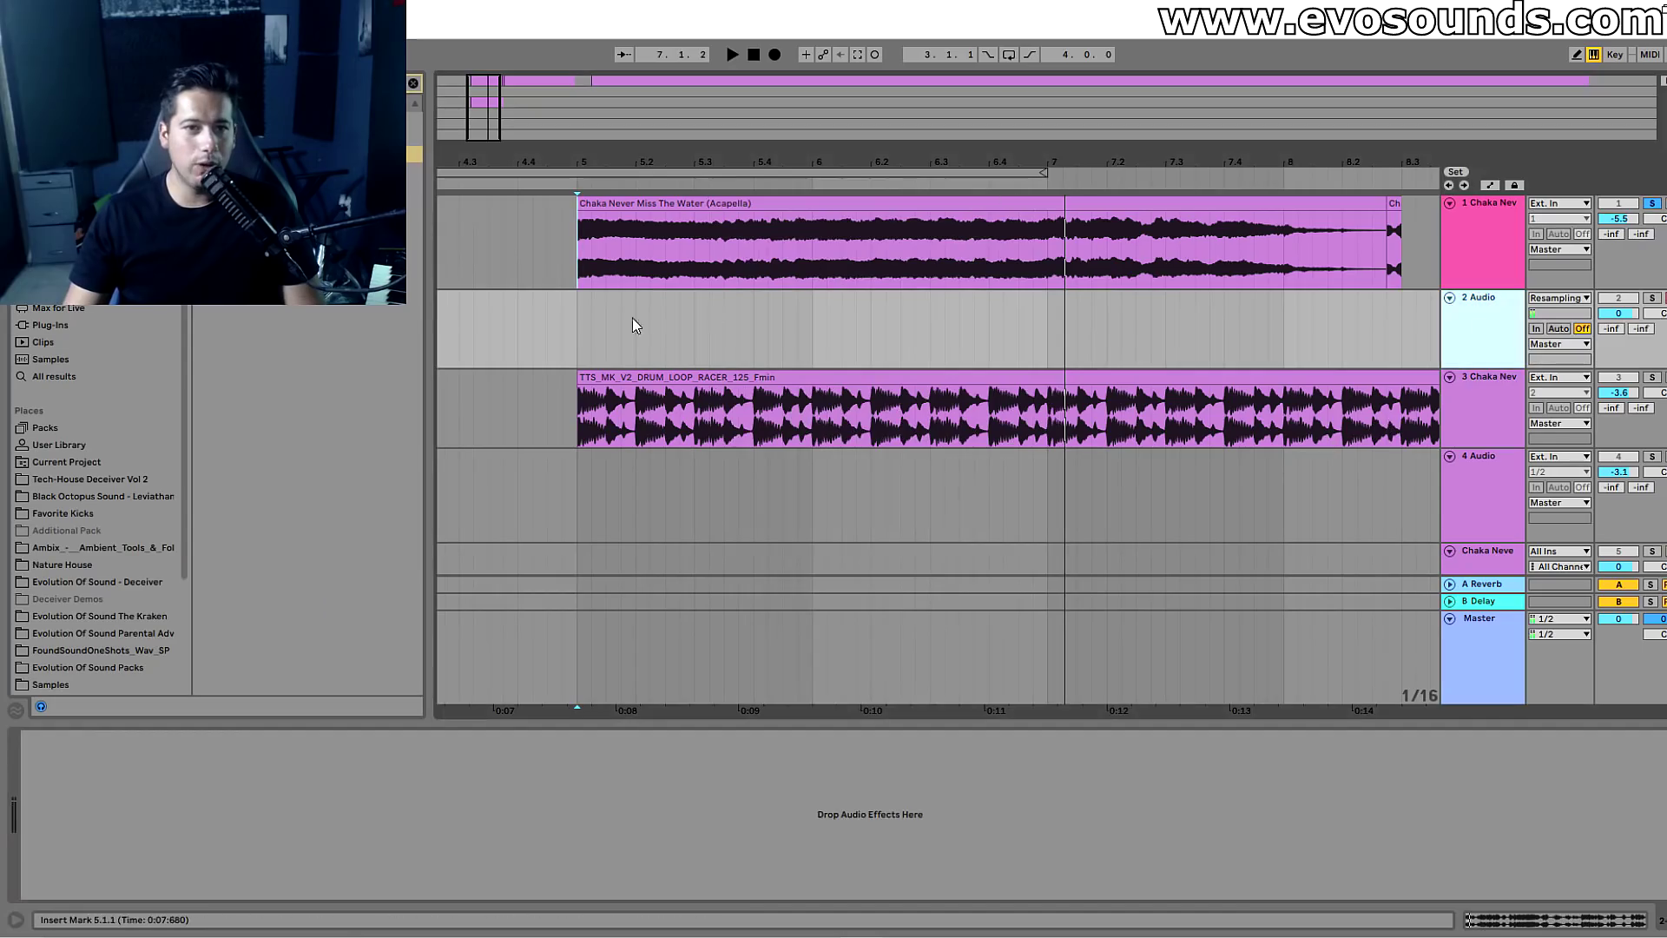
key(space)
click(775, 56)
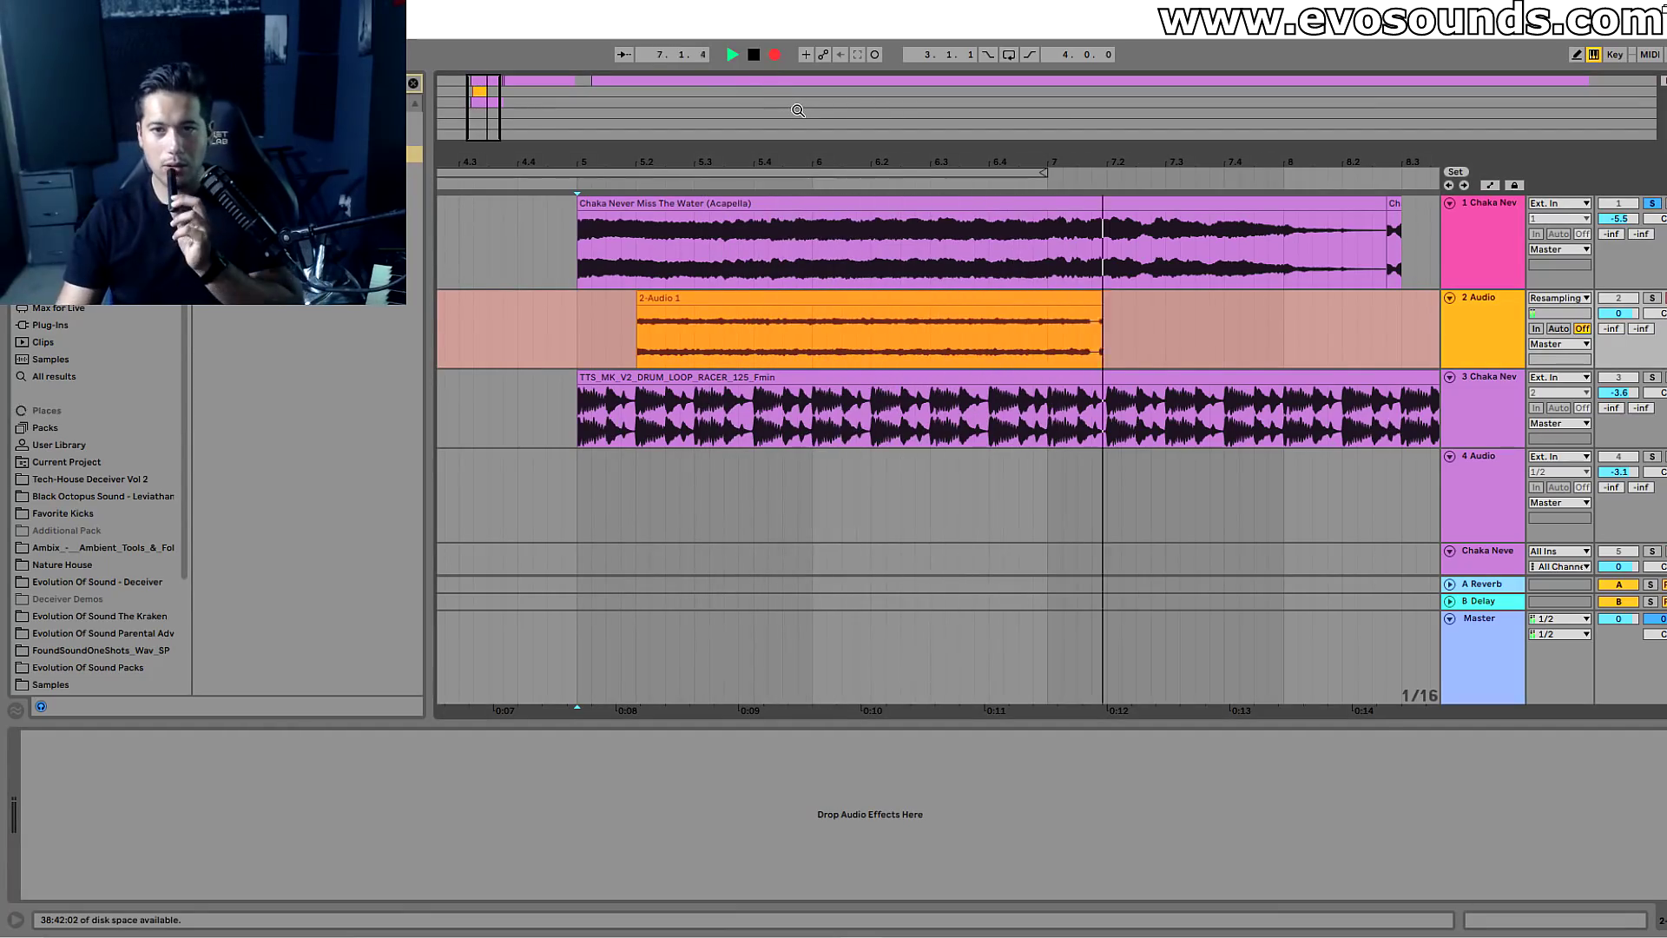
drag(1028, 162, 567, 169)
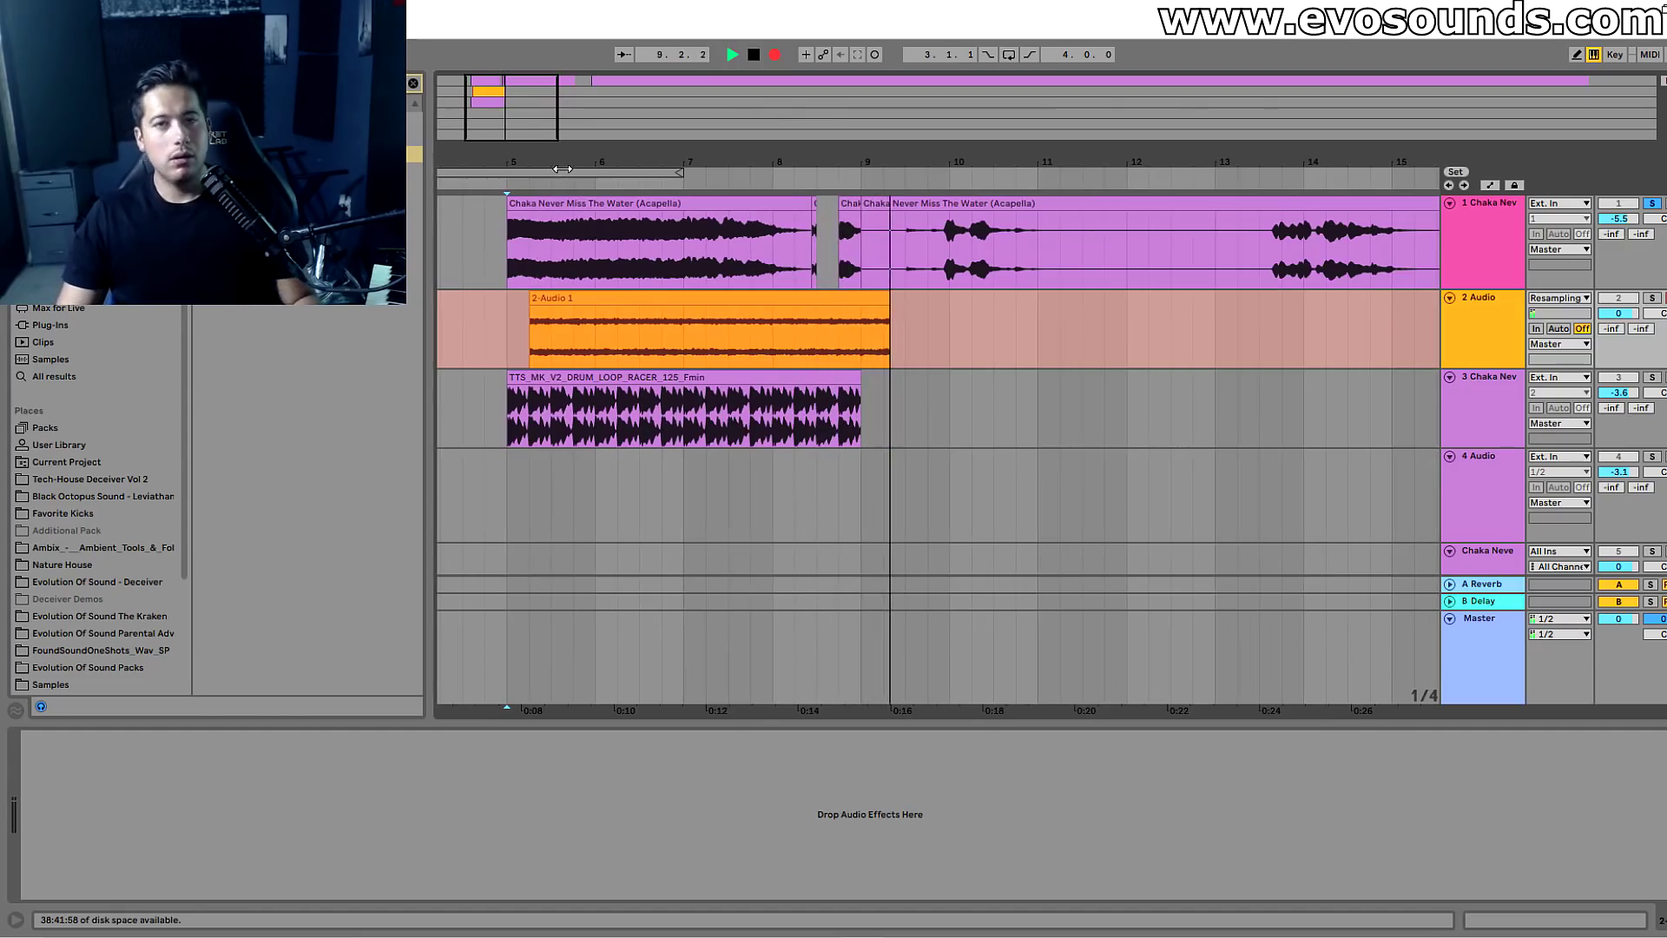
key(space)
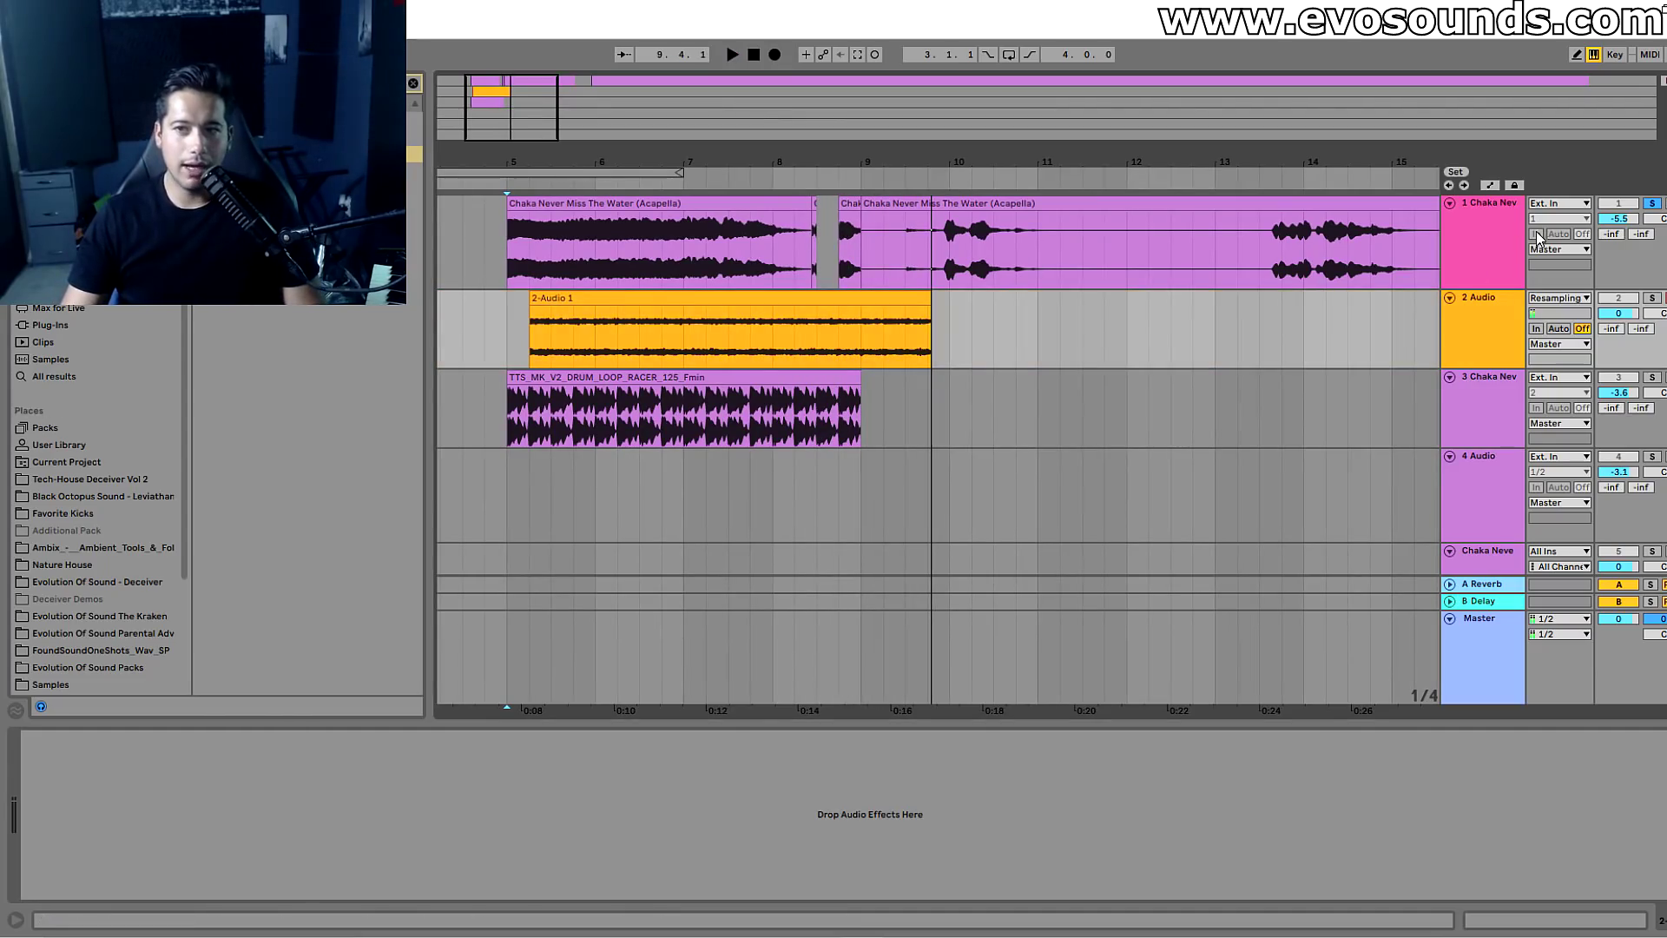
Move the recorded reverb clip to start at 5.1.1 and trim its end to bar 9, matching the drum loop.
click(1497, 235)
drag(491, 156, 584, 305)
click(545, 301)
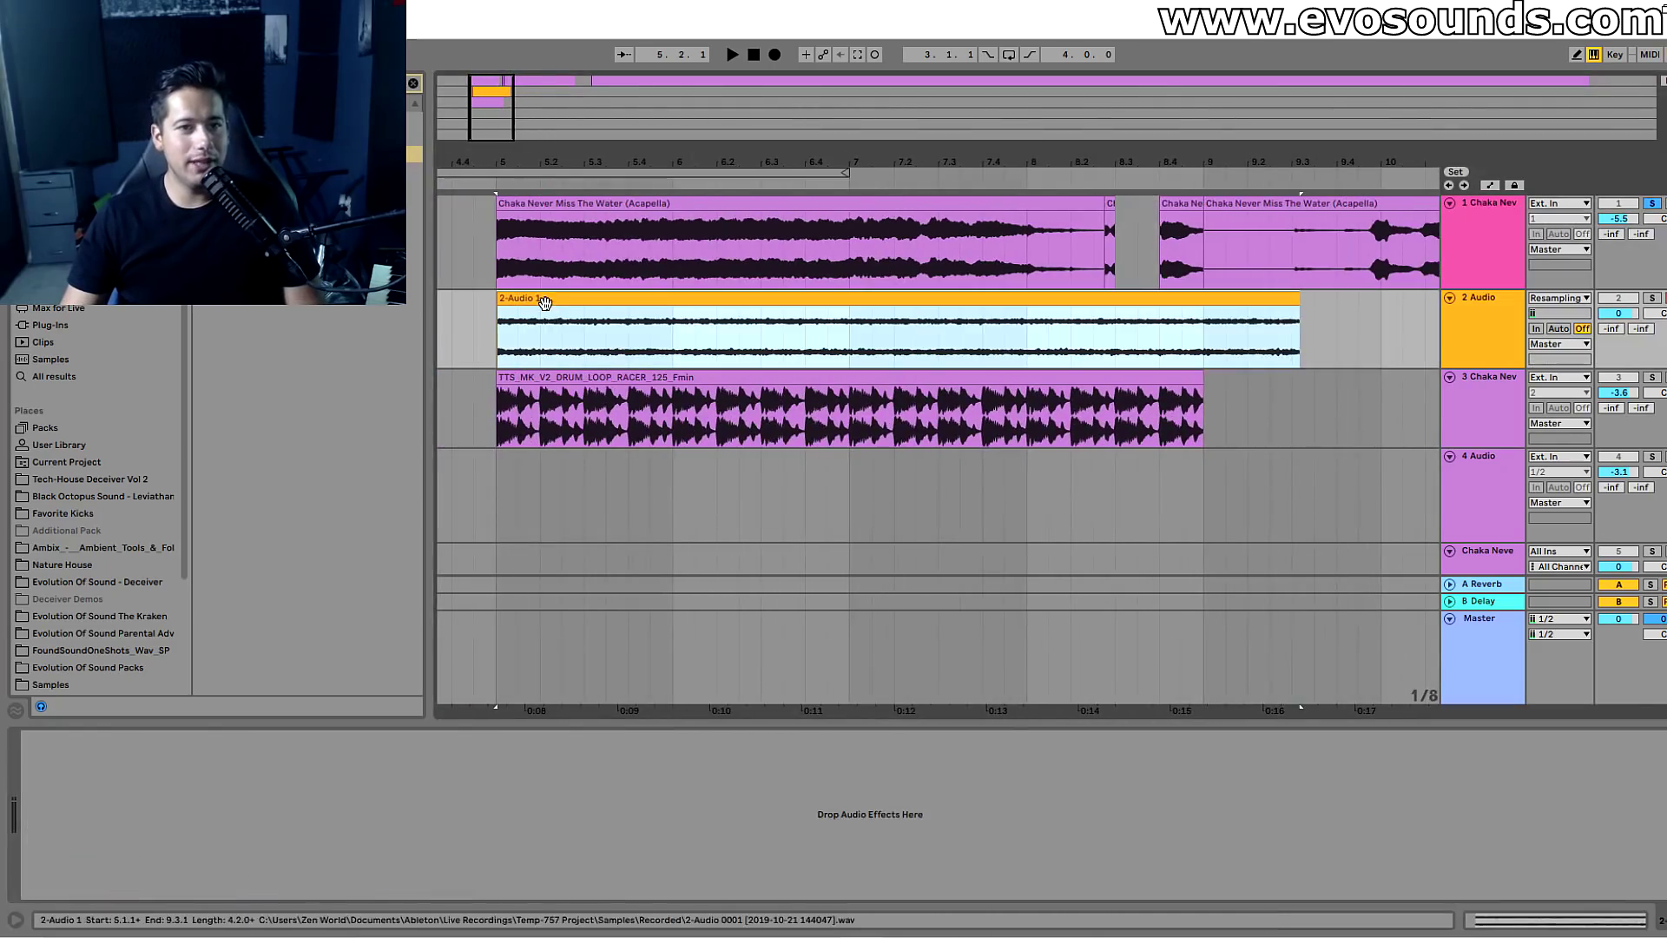
drag(1299, 322, 1203, 321)
Set track 2's volume to -9.1 dB, unsolo track 1, and play the reverb recording with the acapella and drums.
drag(1618, 312, 1618, 319)
click(1653, 301)
click(1618, 204)
key(space)
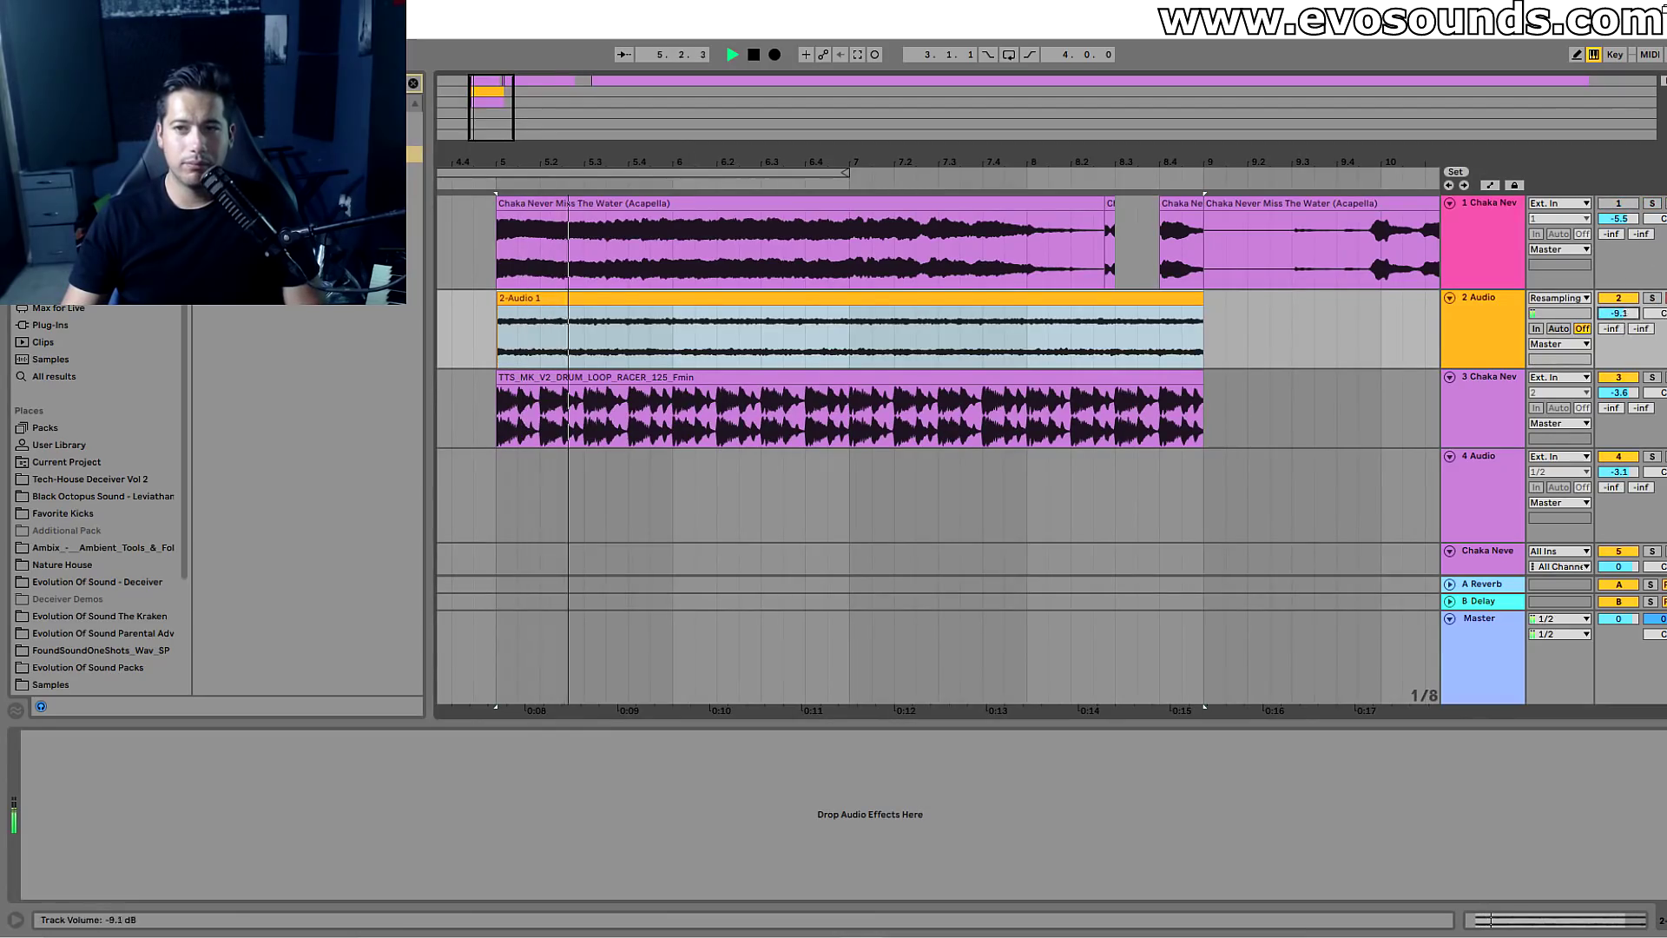
Set track 2's volume to -8.4 dB, stop playback and add LFOTool to the track.
drag(1619, 314, 1618, 308)
key(space)
click(411, 84)
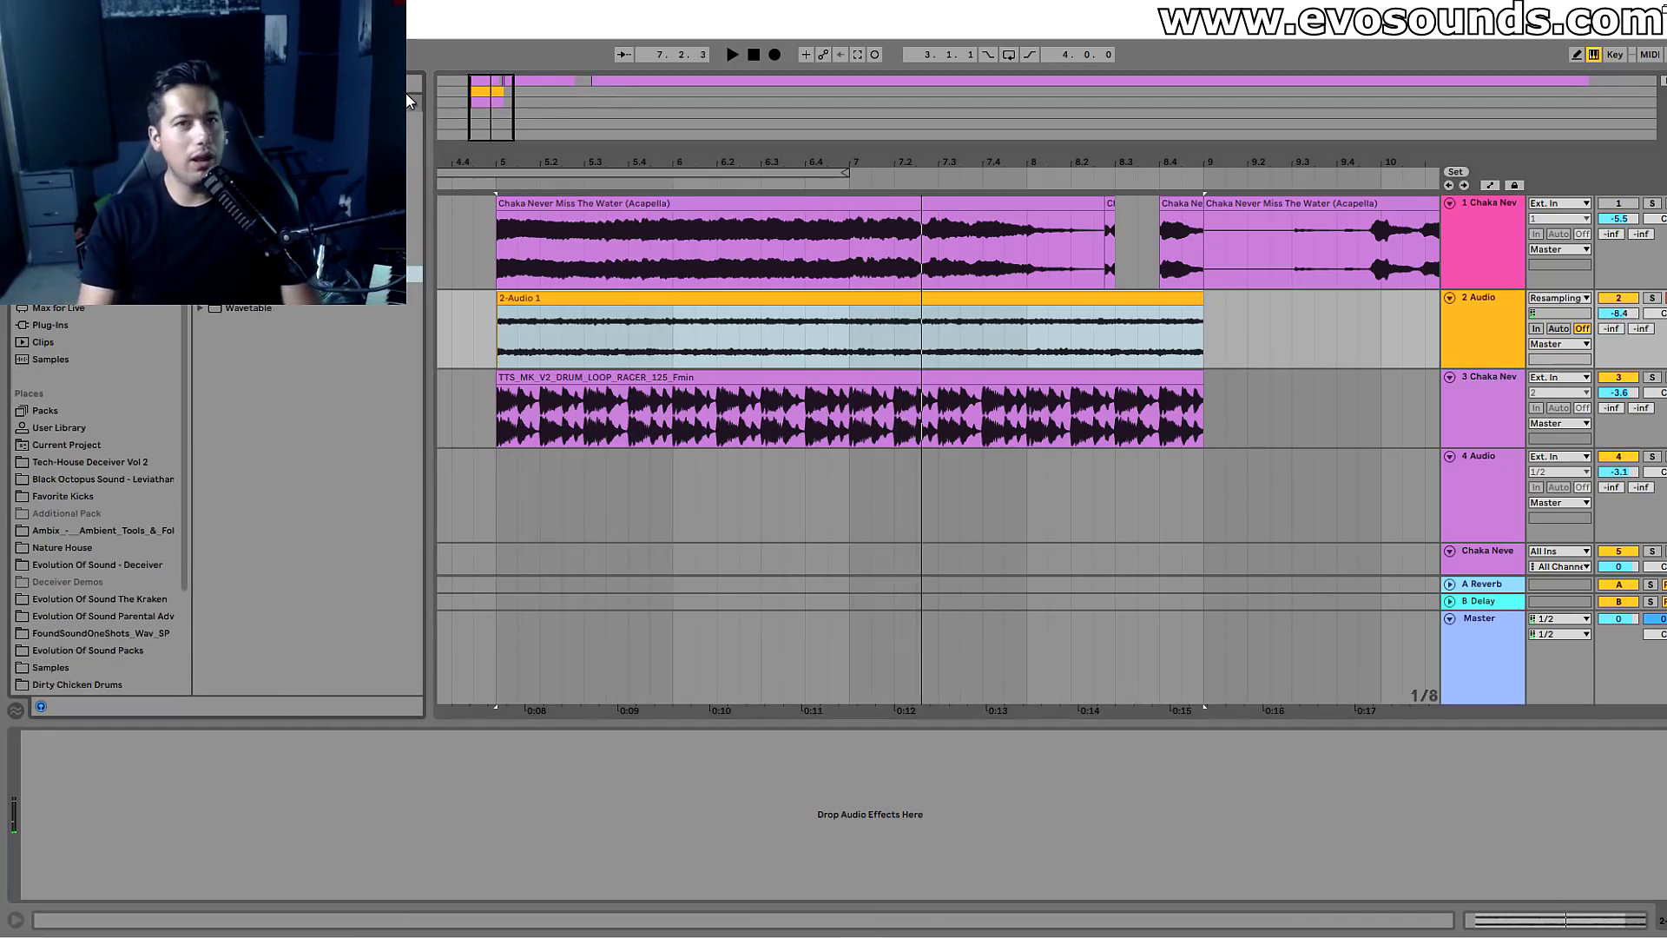
key(BackSpace)
text(s)
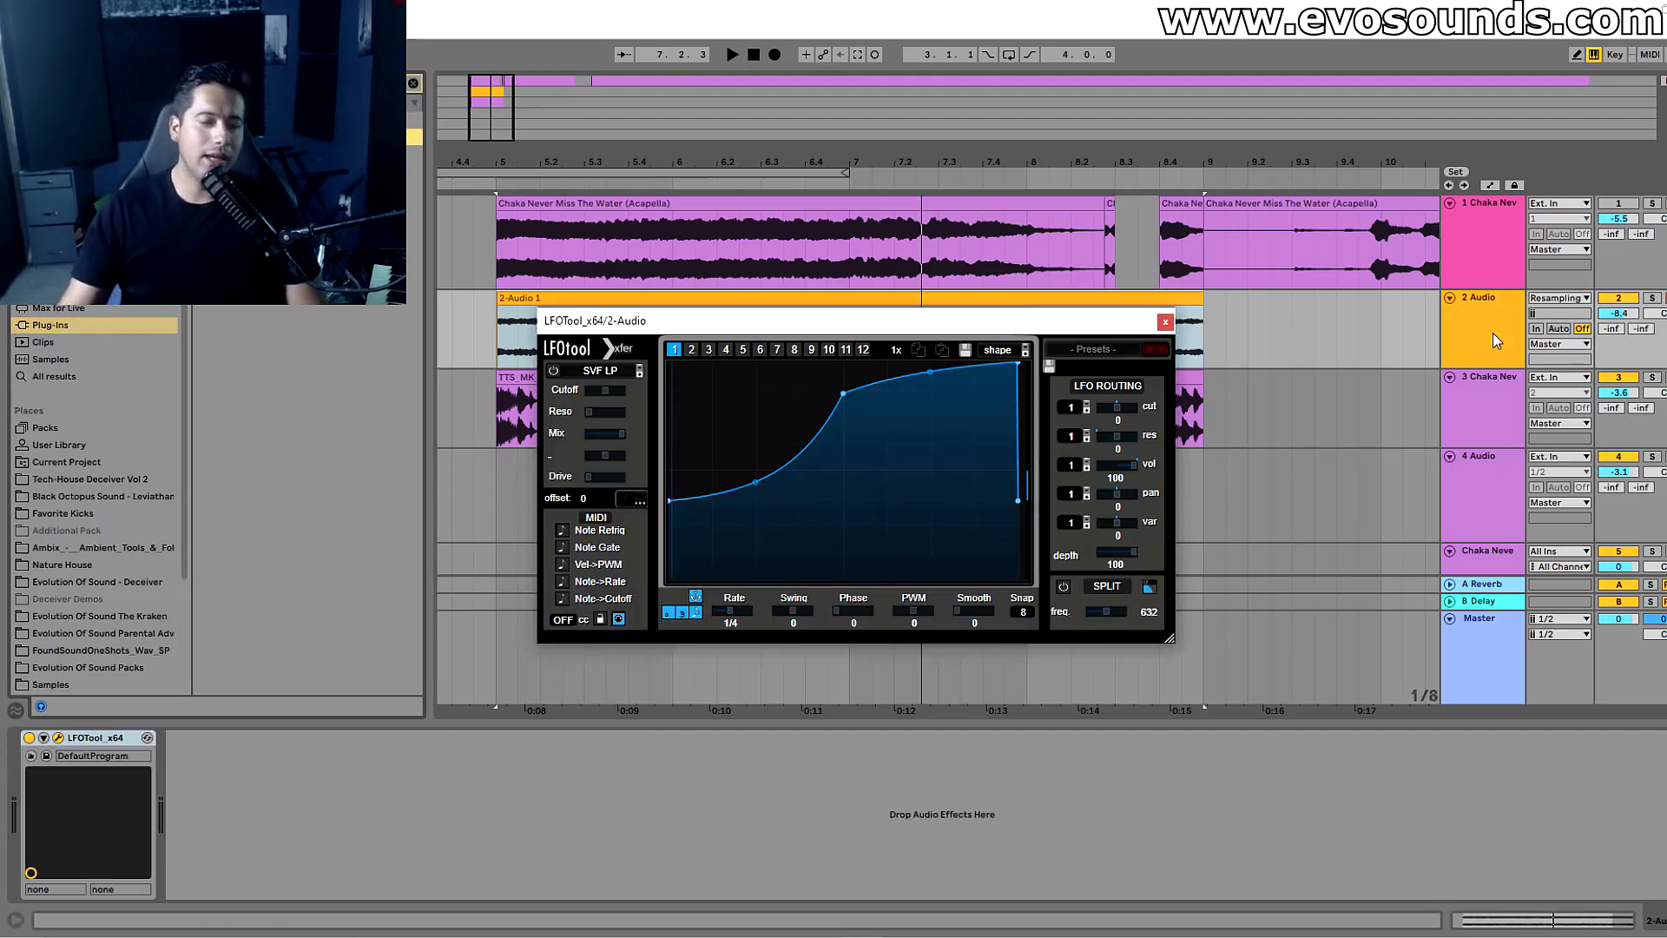
Lower the LFOTool curve's start to the bottom, raise its middle point to the top, and adjust the bend between them during playback.
drag(670, 502, 670, 577)
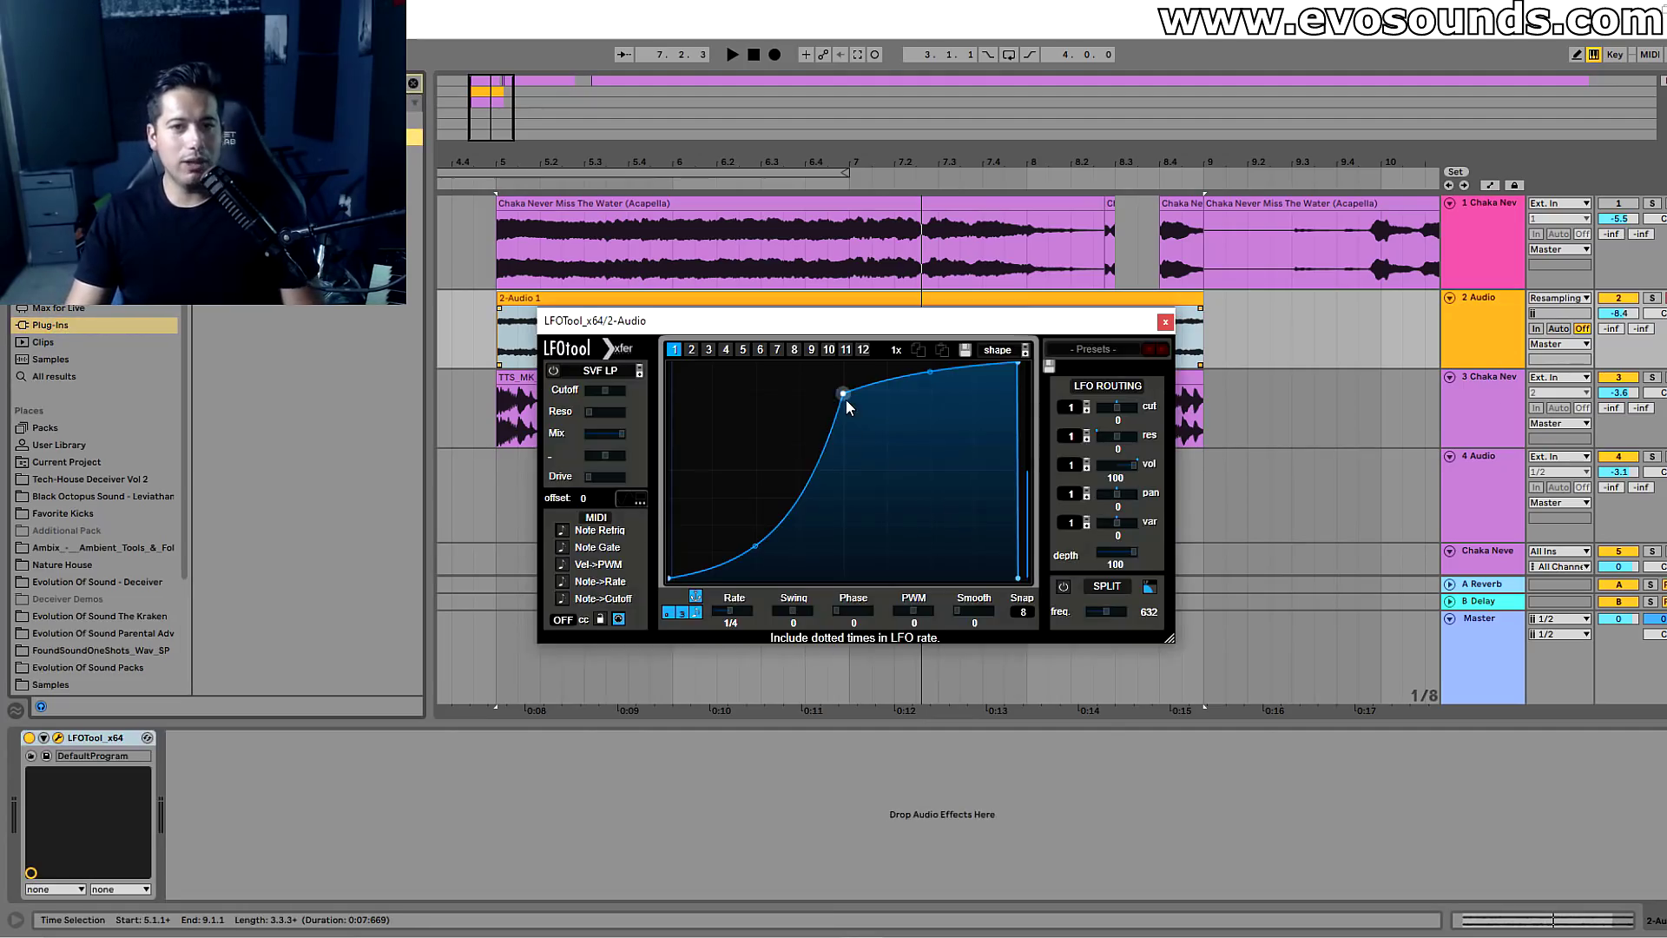
drag(845, 398, 846, 365)
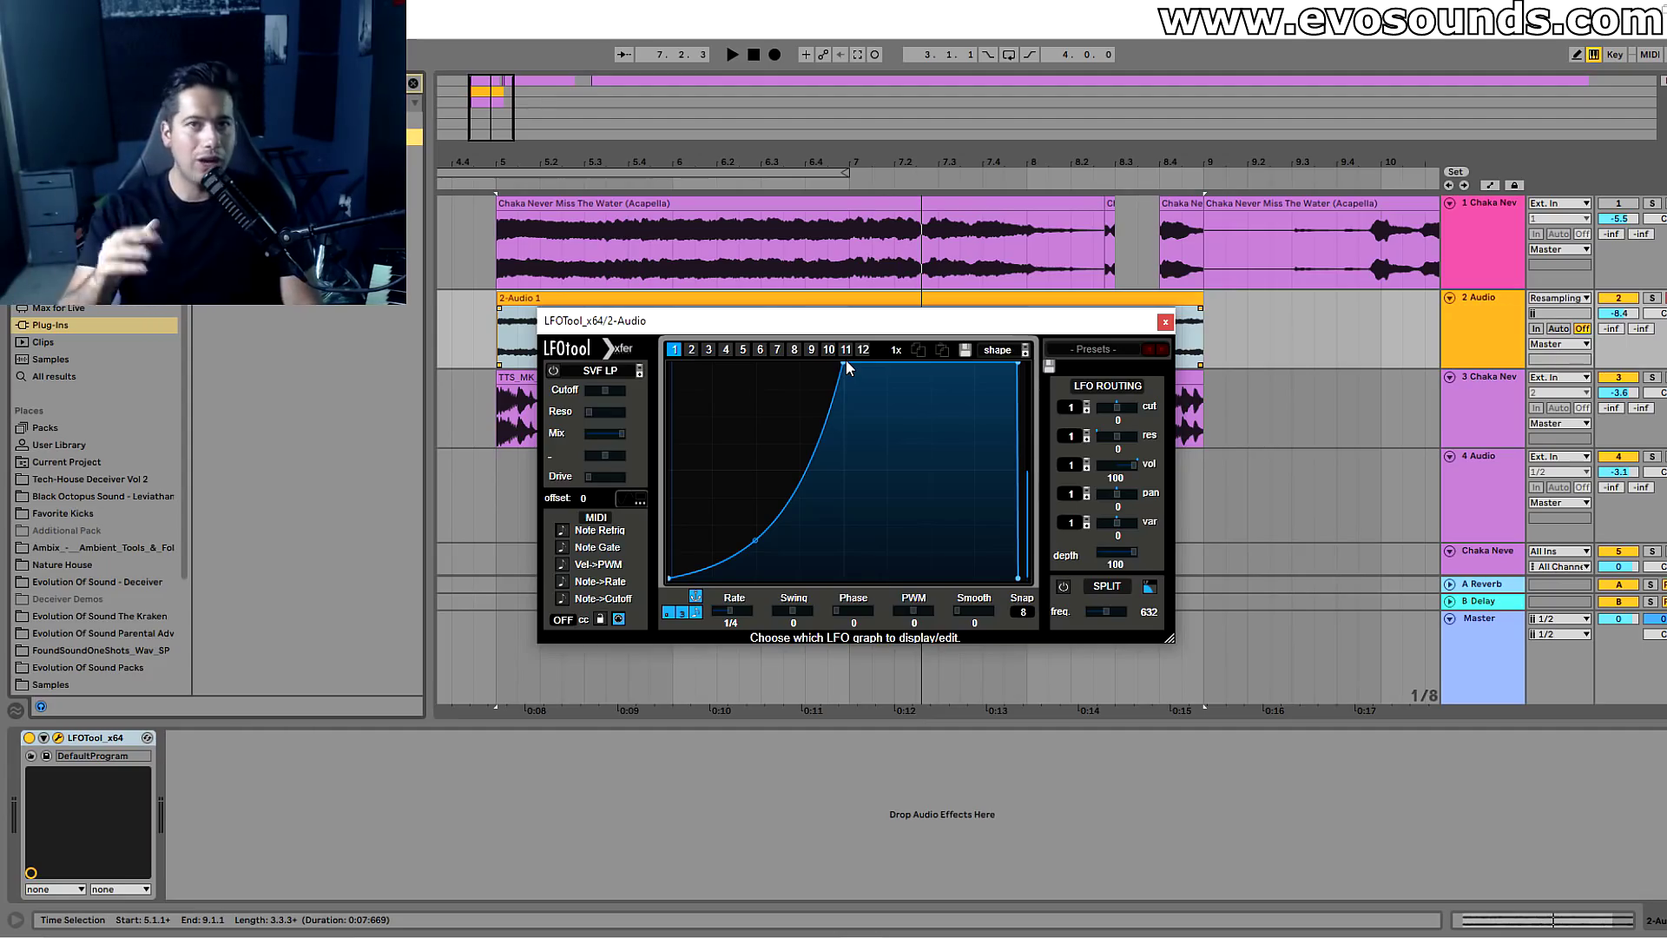
key(space)
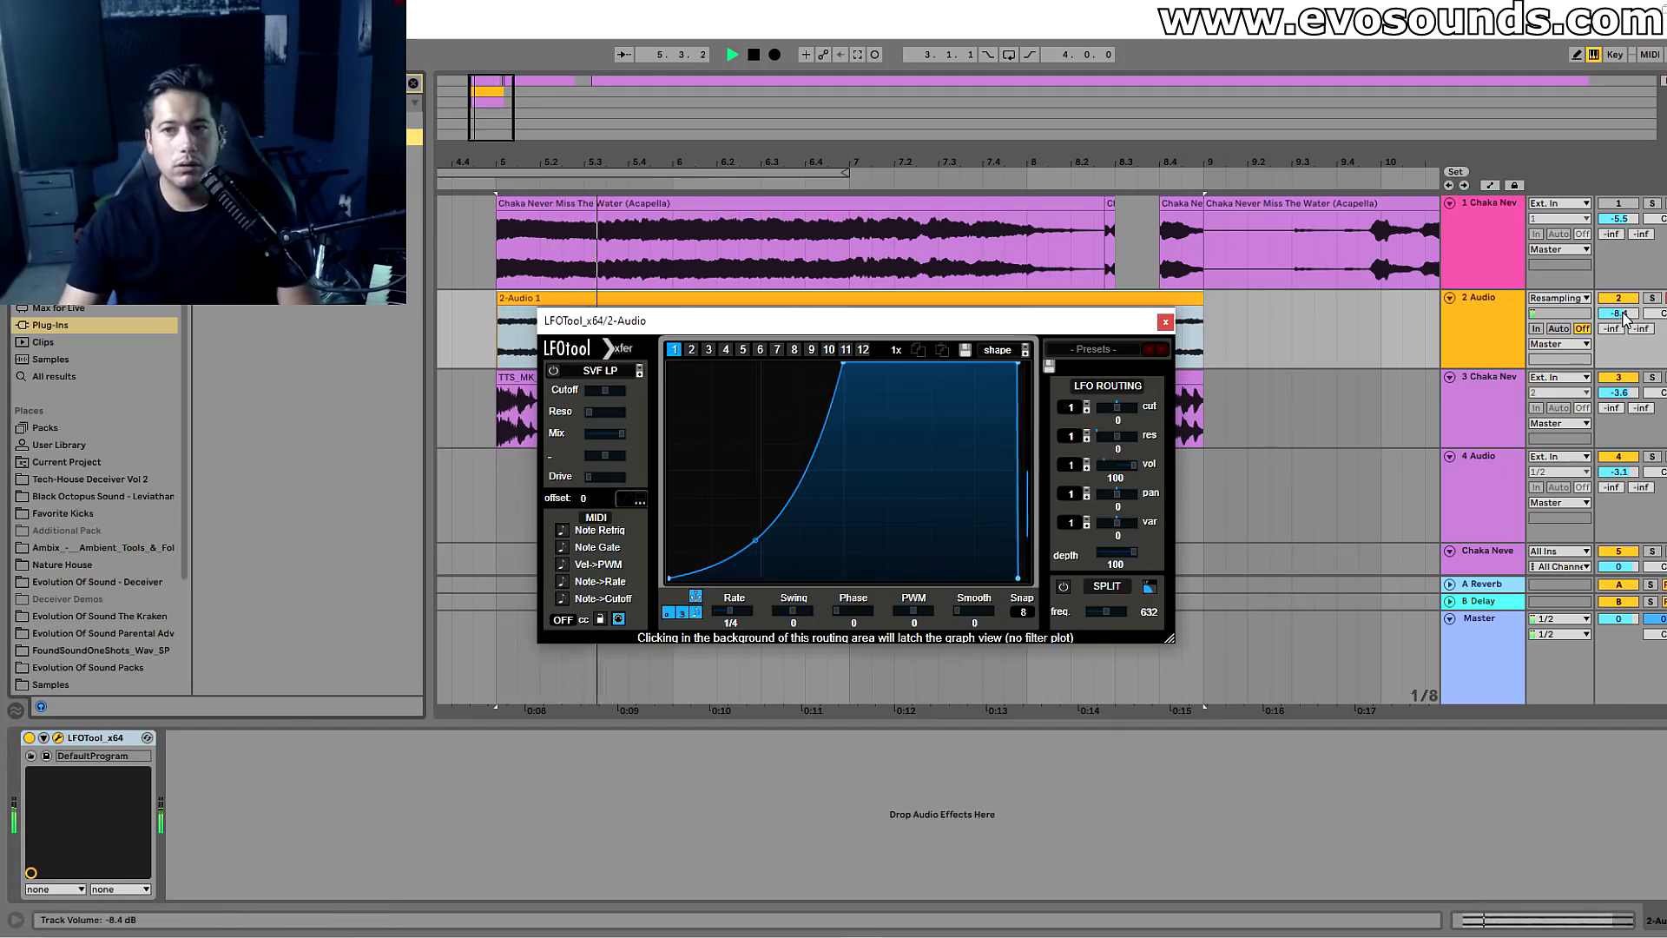
drag(819, 436, 784, 623)
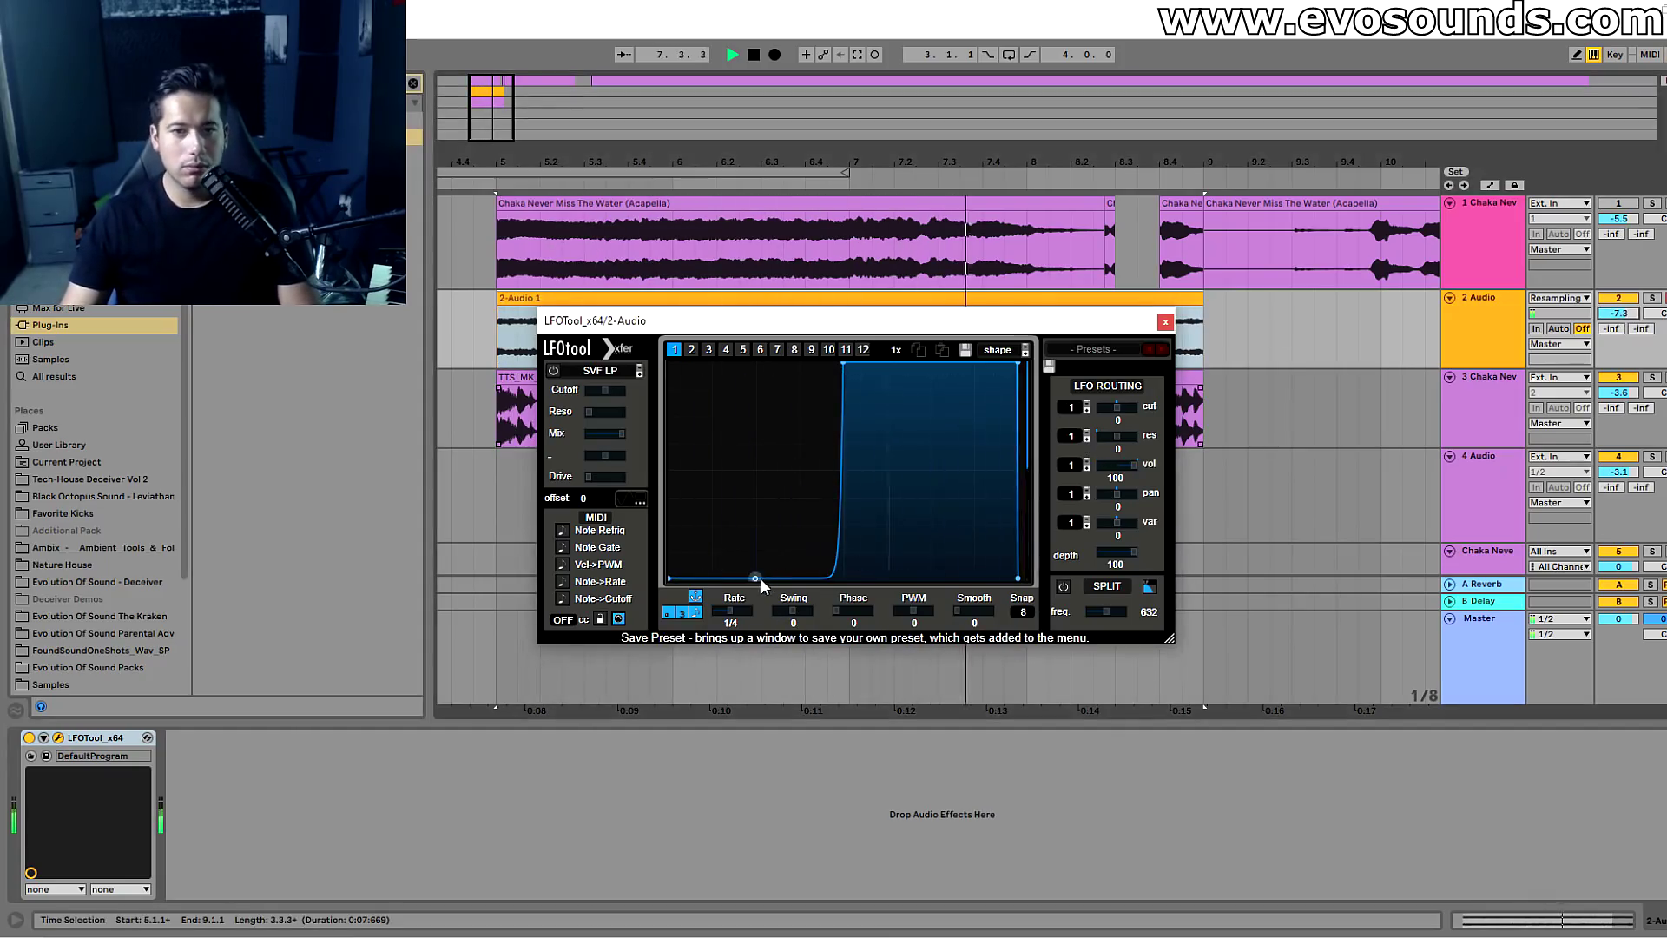
drag(760, 579, 777, 539)
key(space)
click(1165, 322)
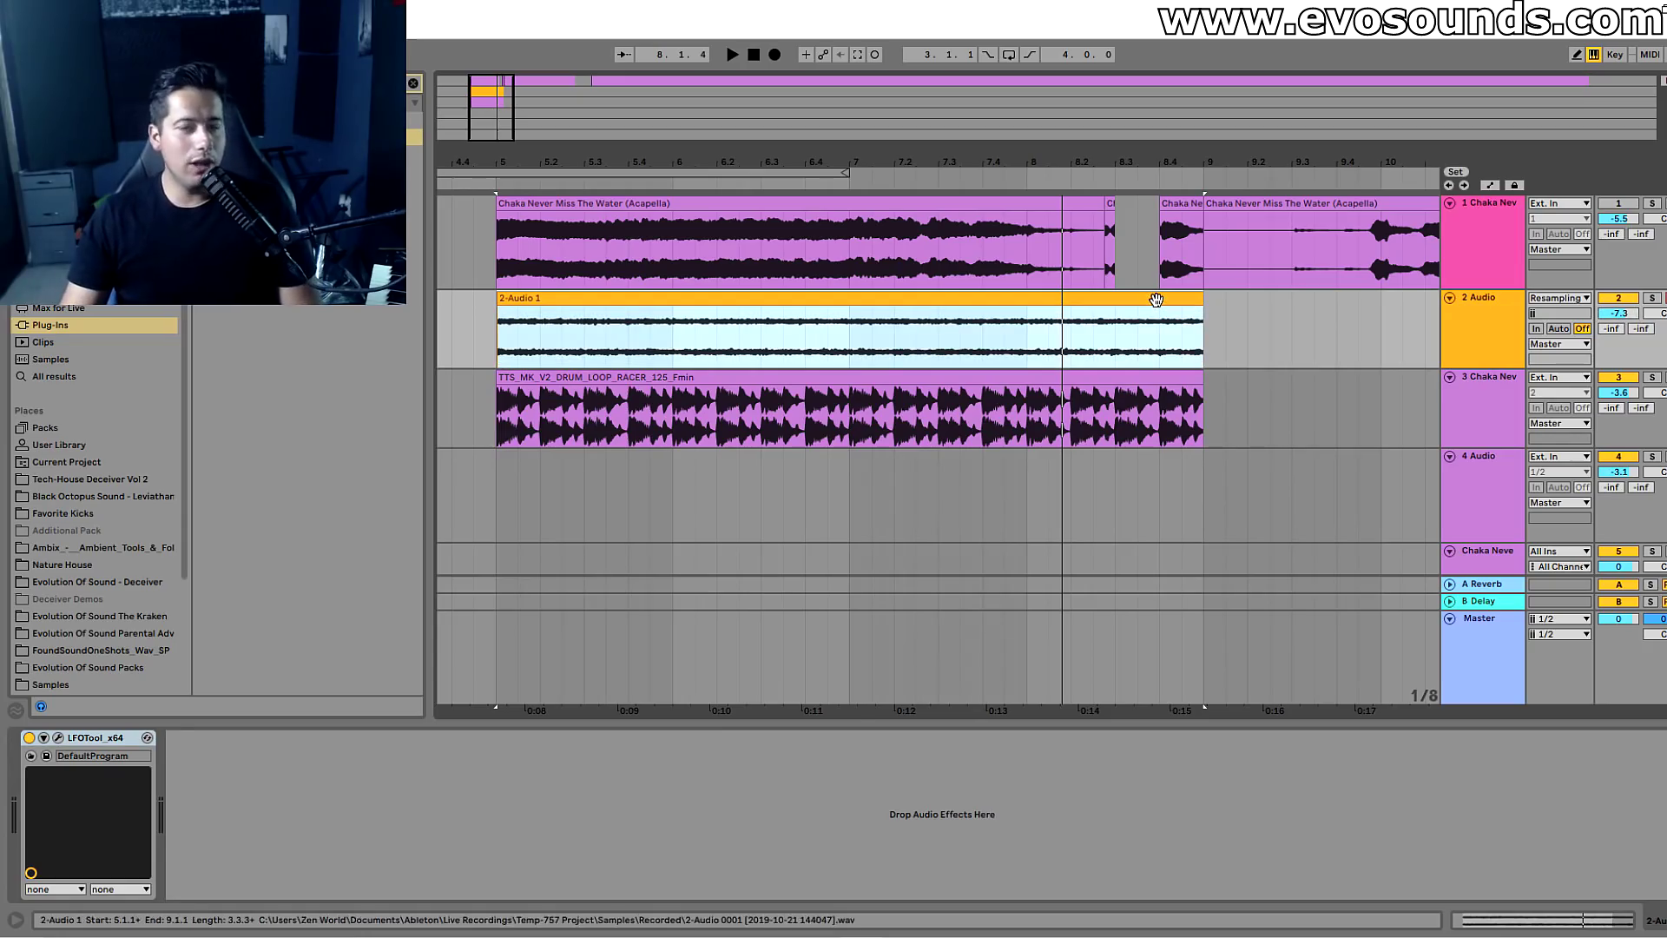
Add a curved fade-in across the whole reverb clip and play it with track 2 soloed and LFOTool off.
click(502, 318)
drag(500, 309, 1199, 307)
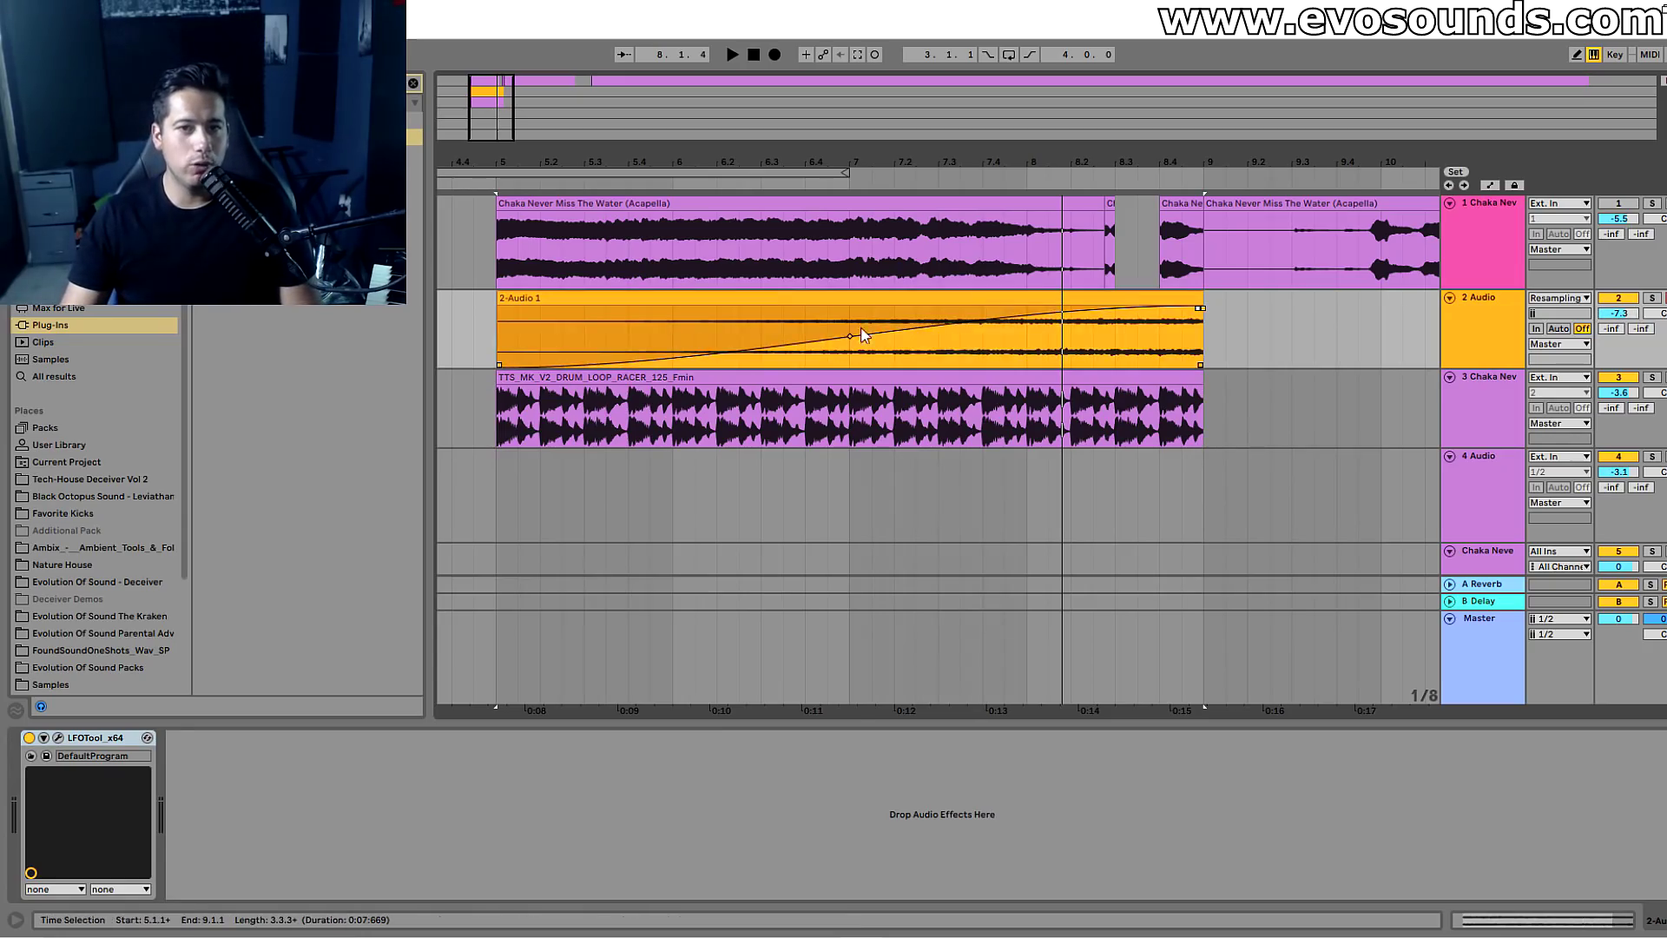
drag(849, 336, 867, 350)
key(space)
click(1652, 297)
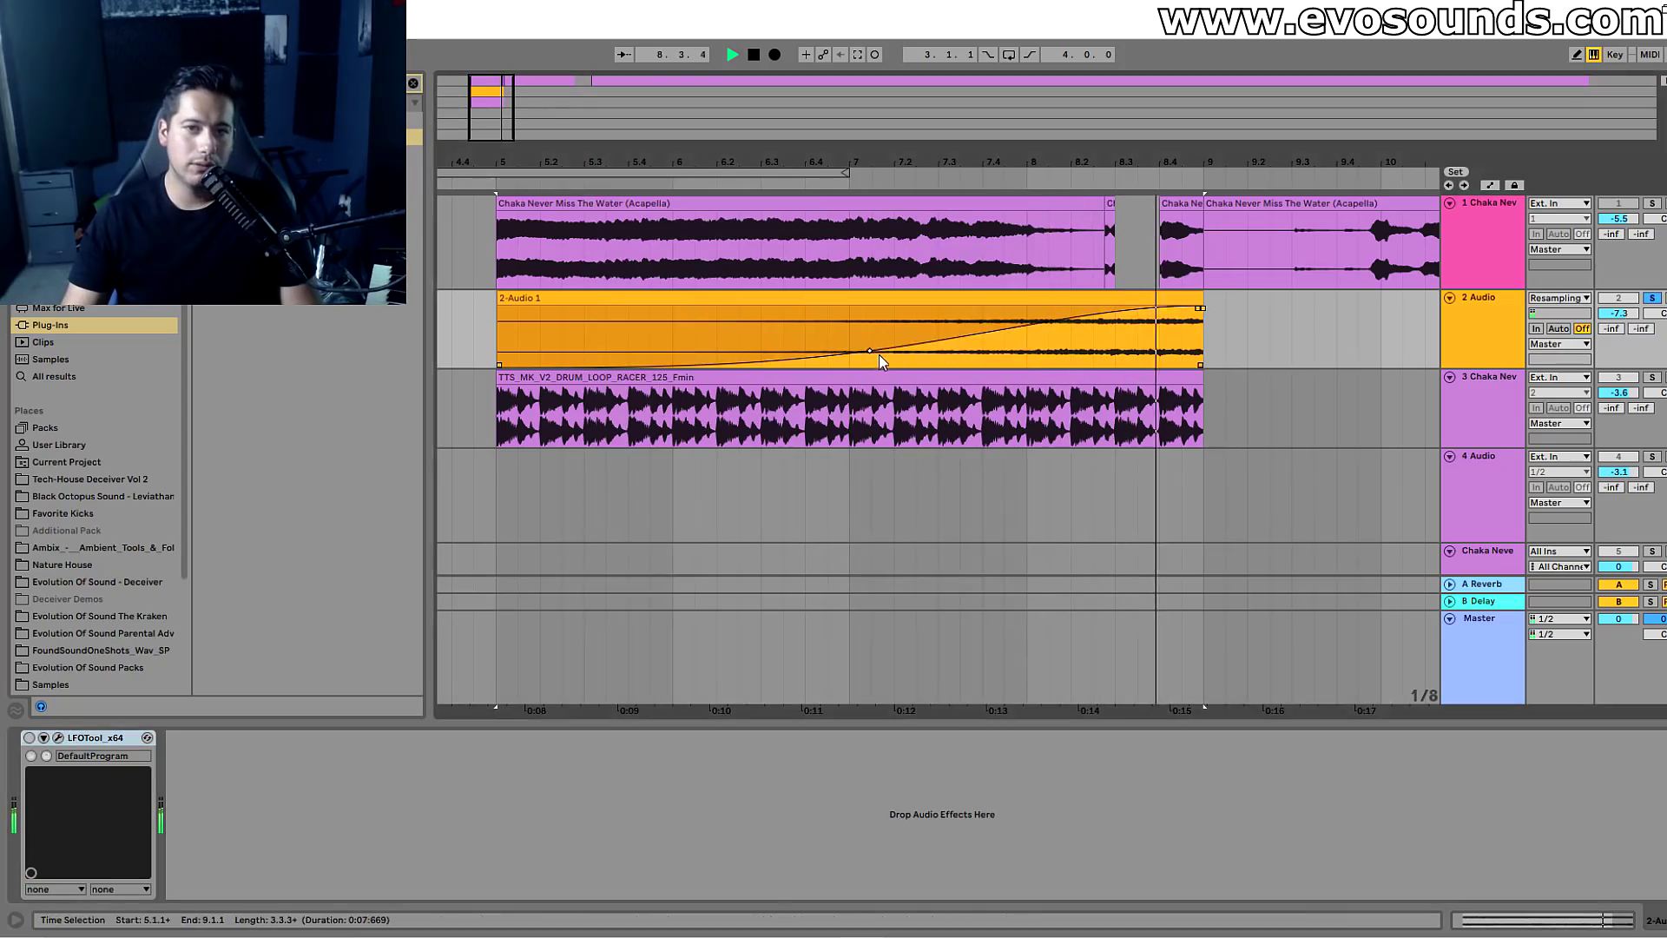
key(space)
Draw a rising transposition envelope across the whole reverb clip on track 2.
click(865, 297)
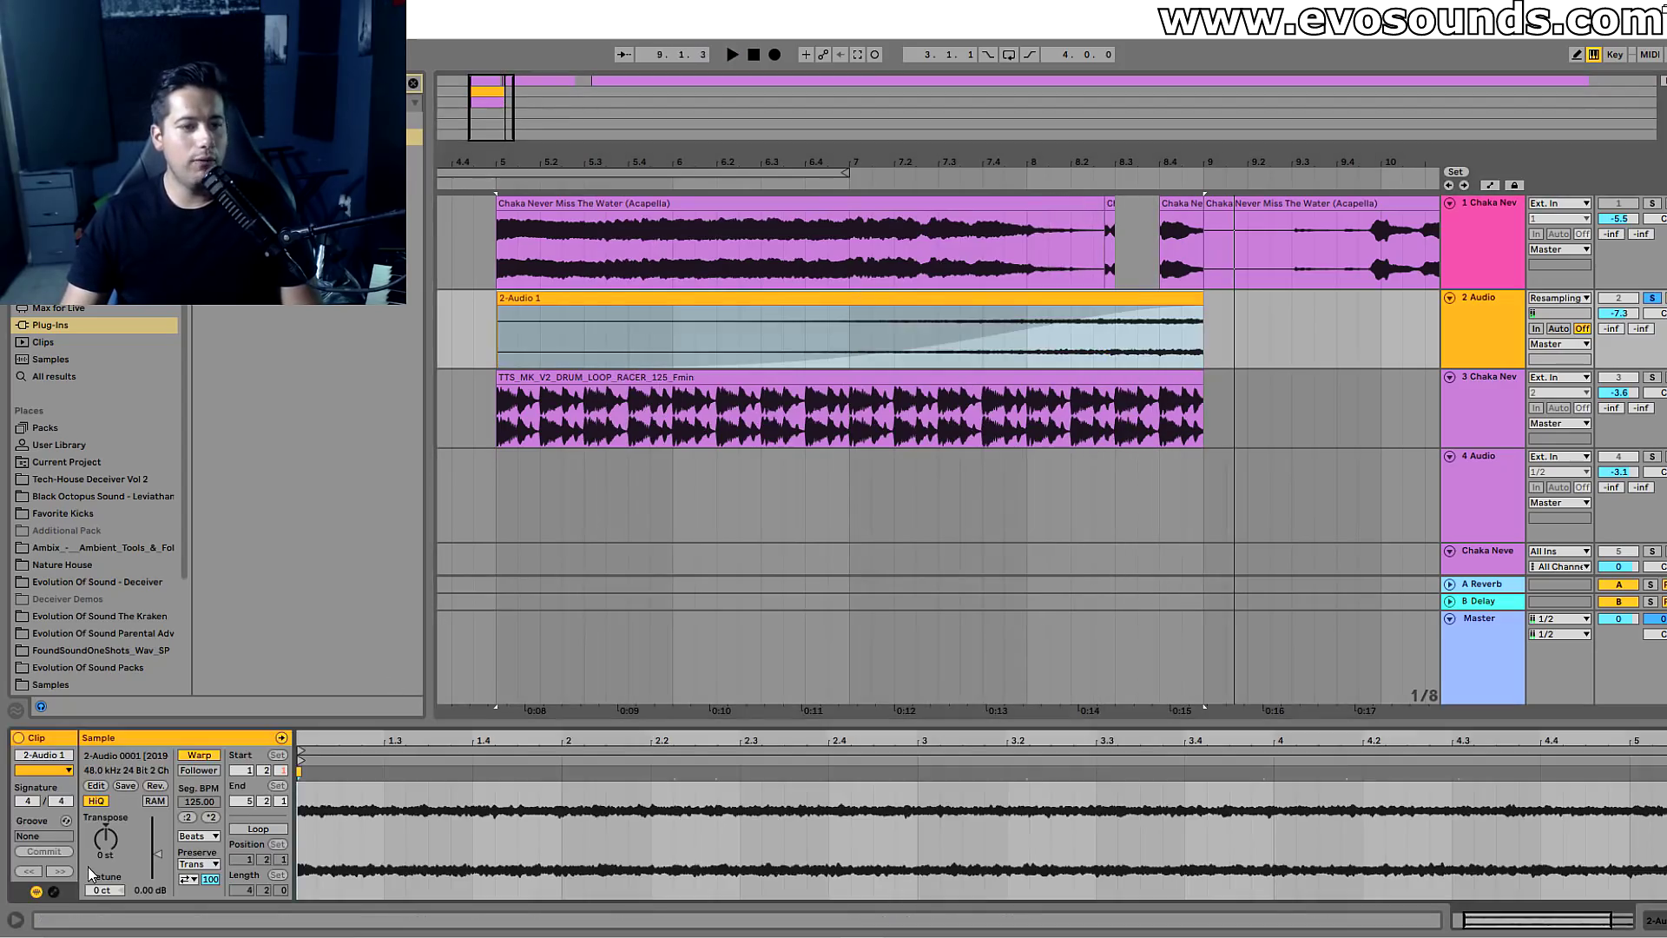
click(54, 892)
click(328, 754)
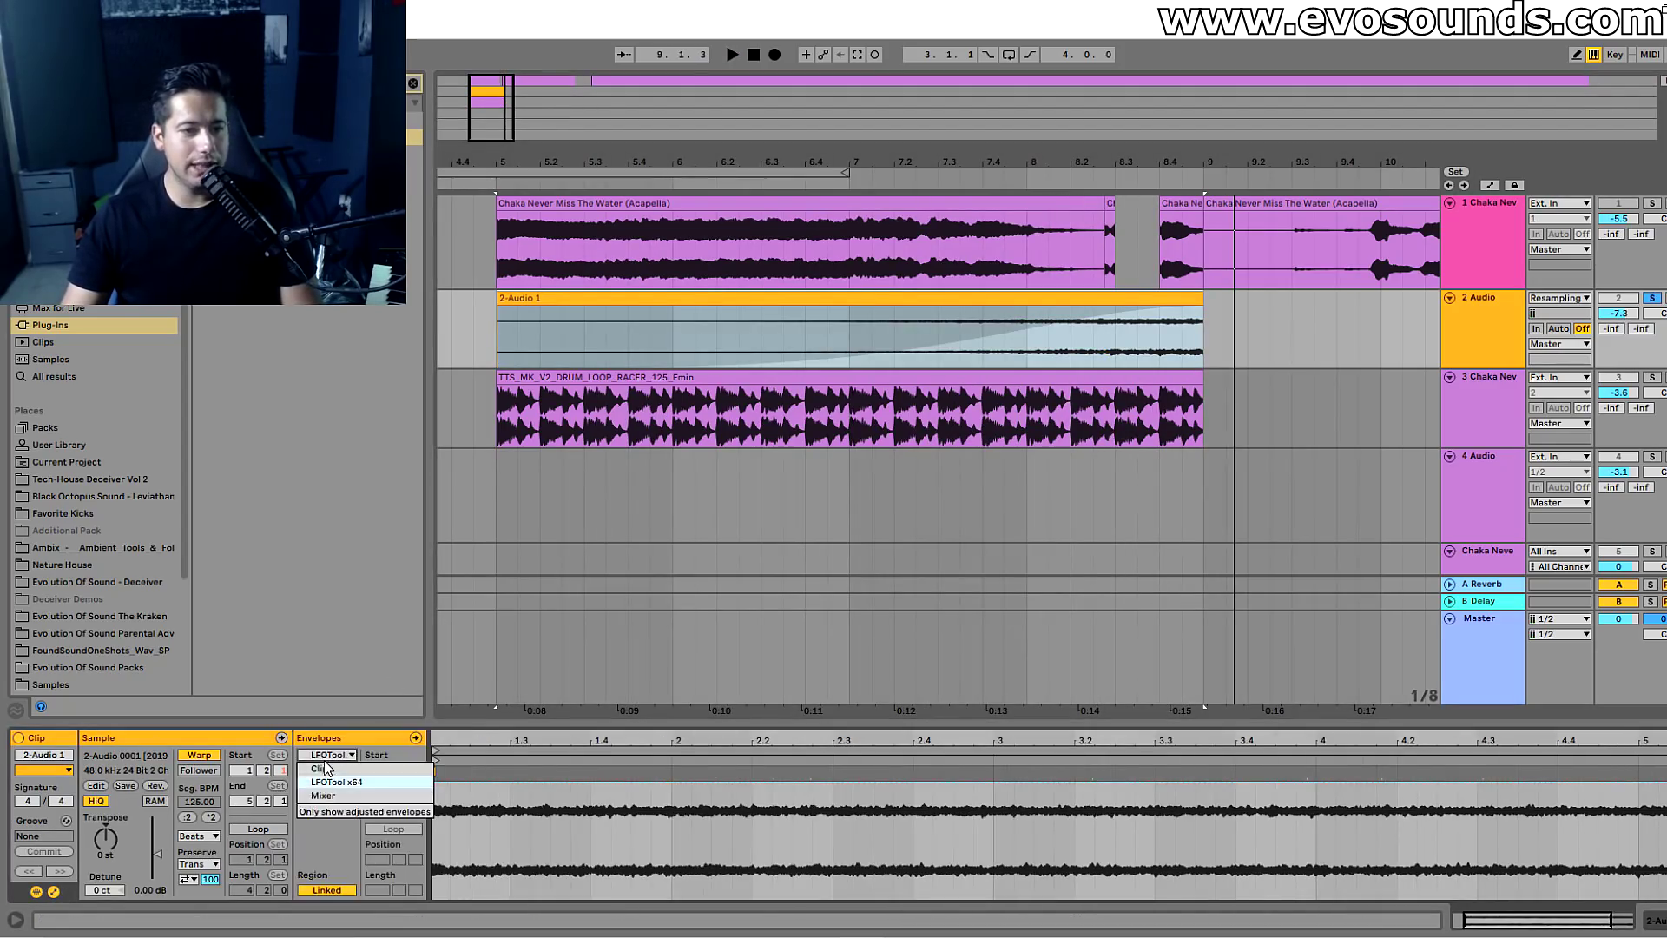
click(341, 810)
click(328, 755)
click(333, 784)
click(320, 770)
click(328, 783)
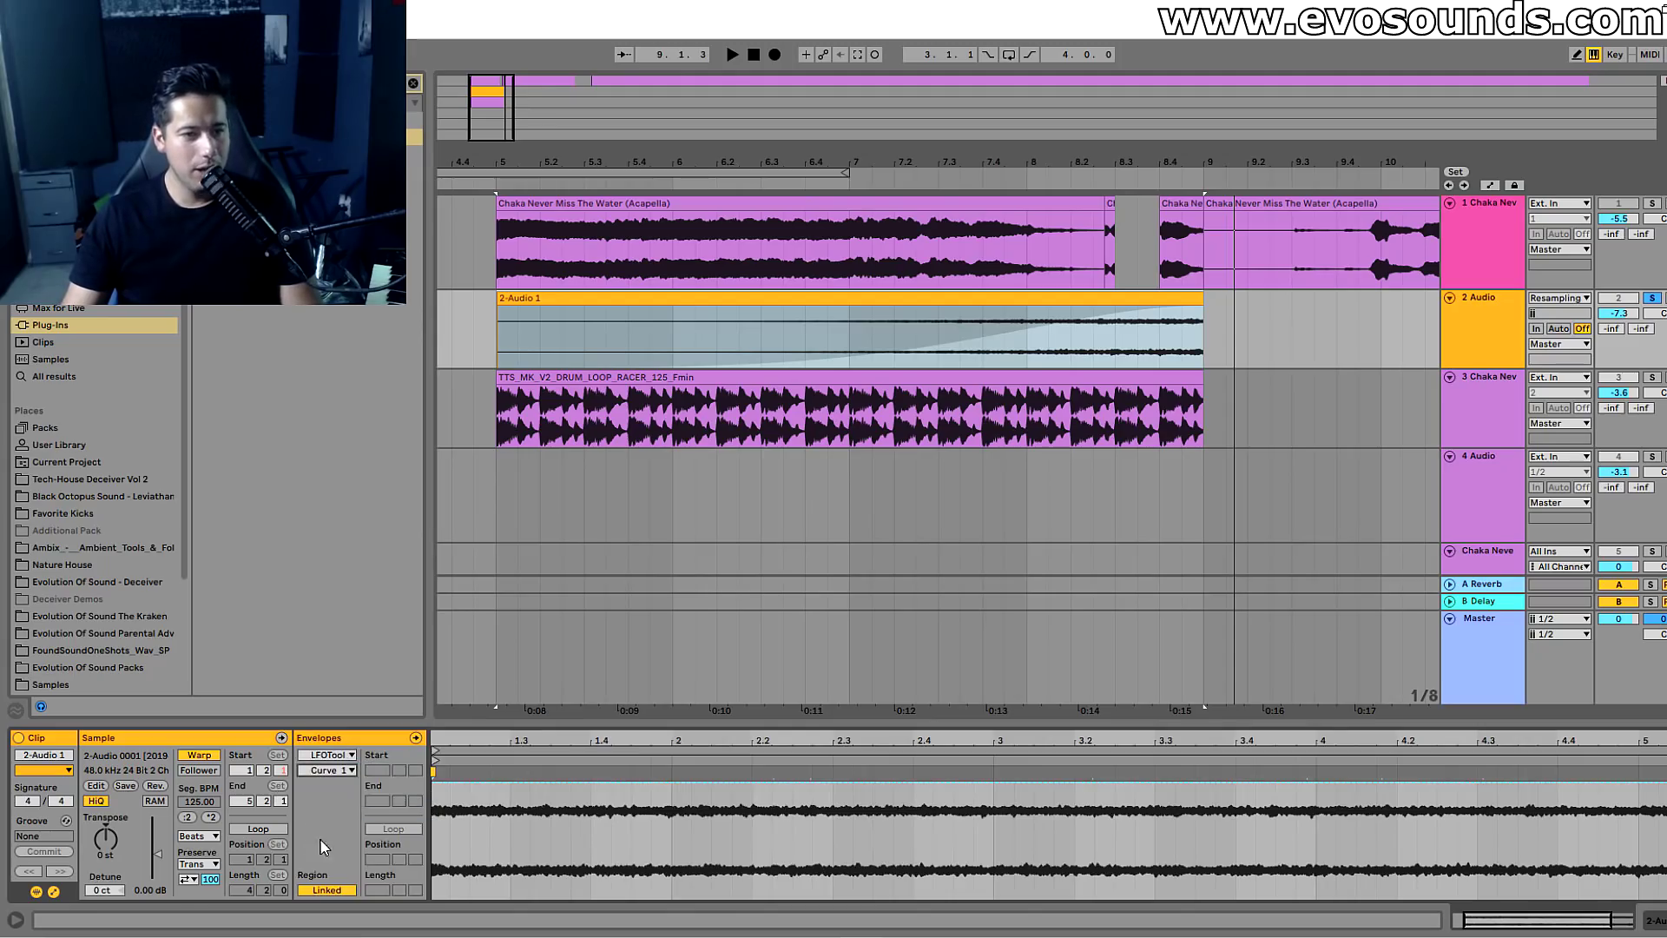
click(349, 770)
click(331, 759)
click(328, 756)
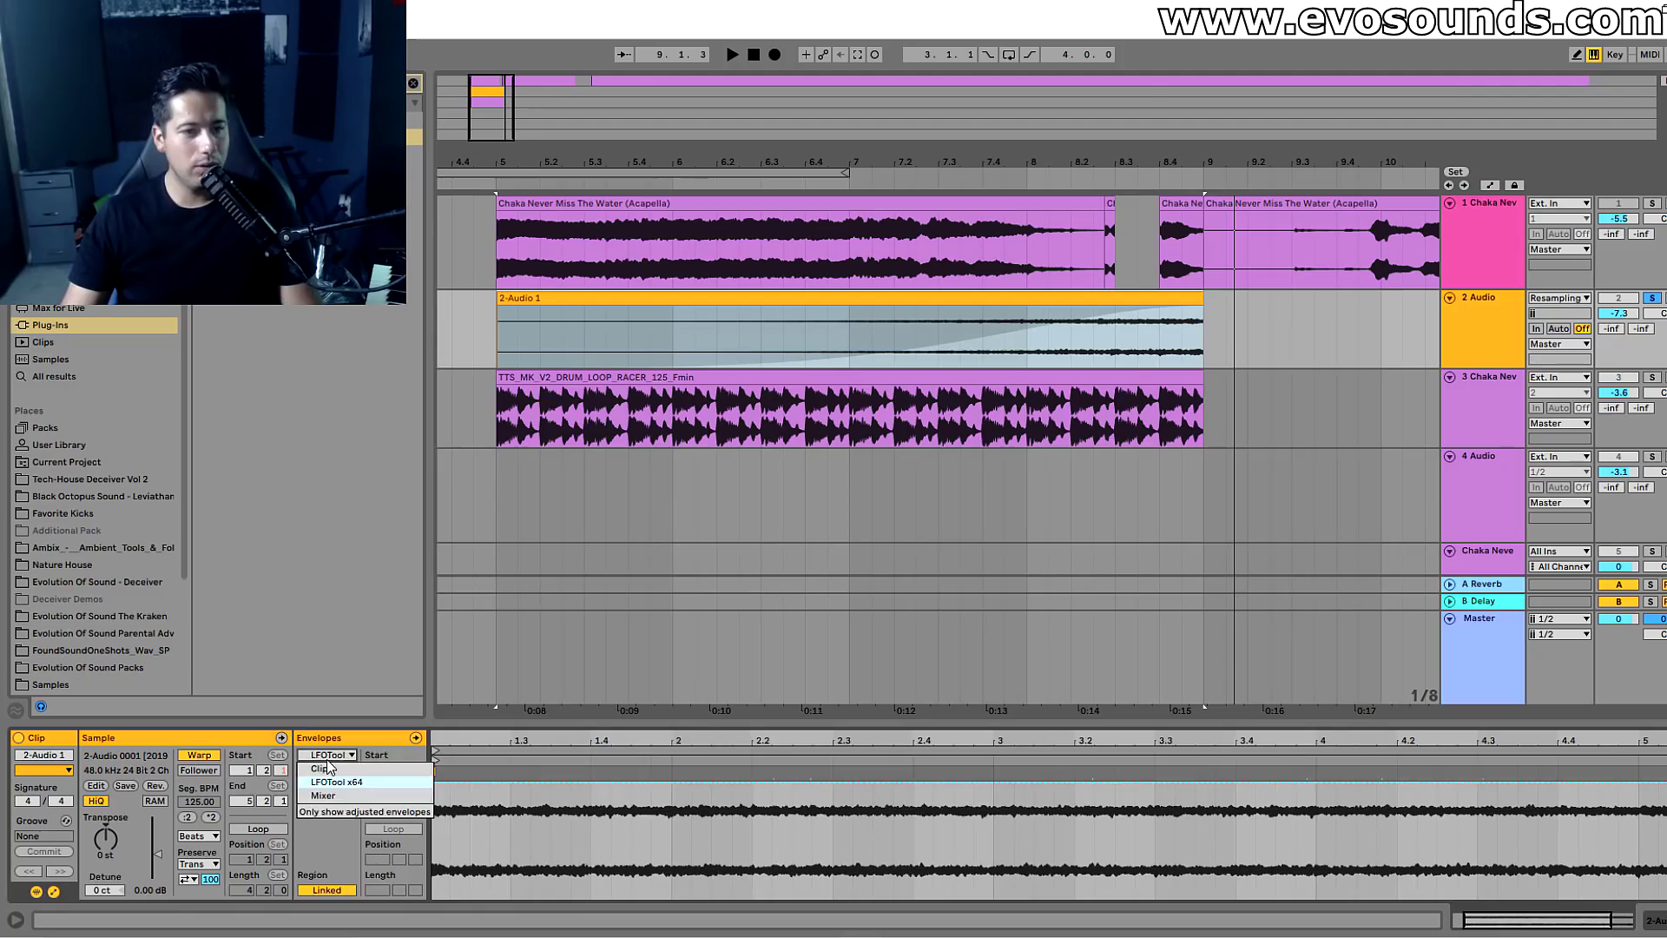
click(331, 770)
click(331, 772)
click(340, 797)
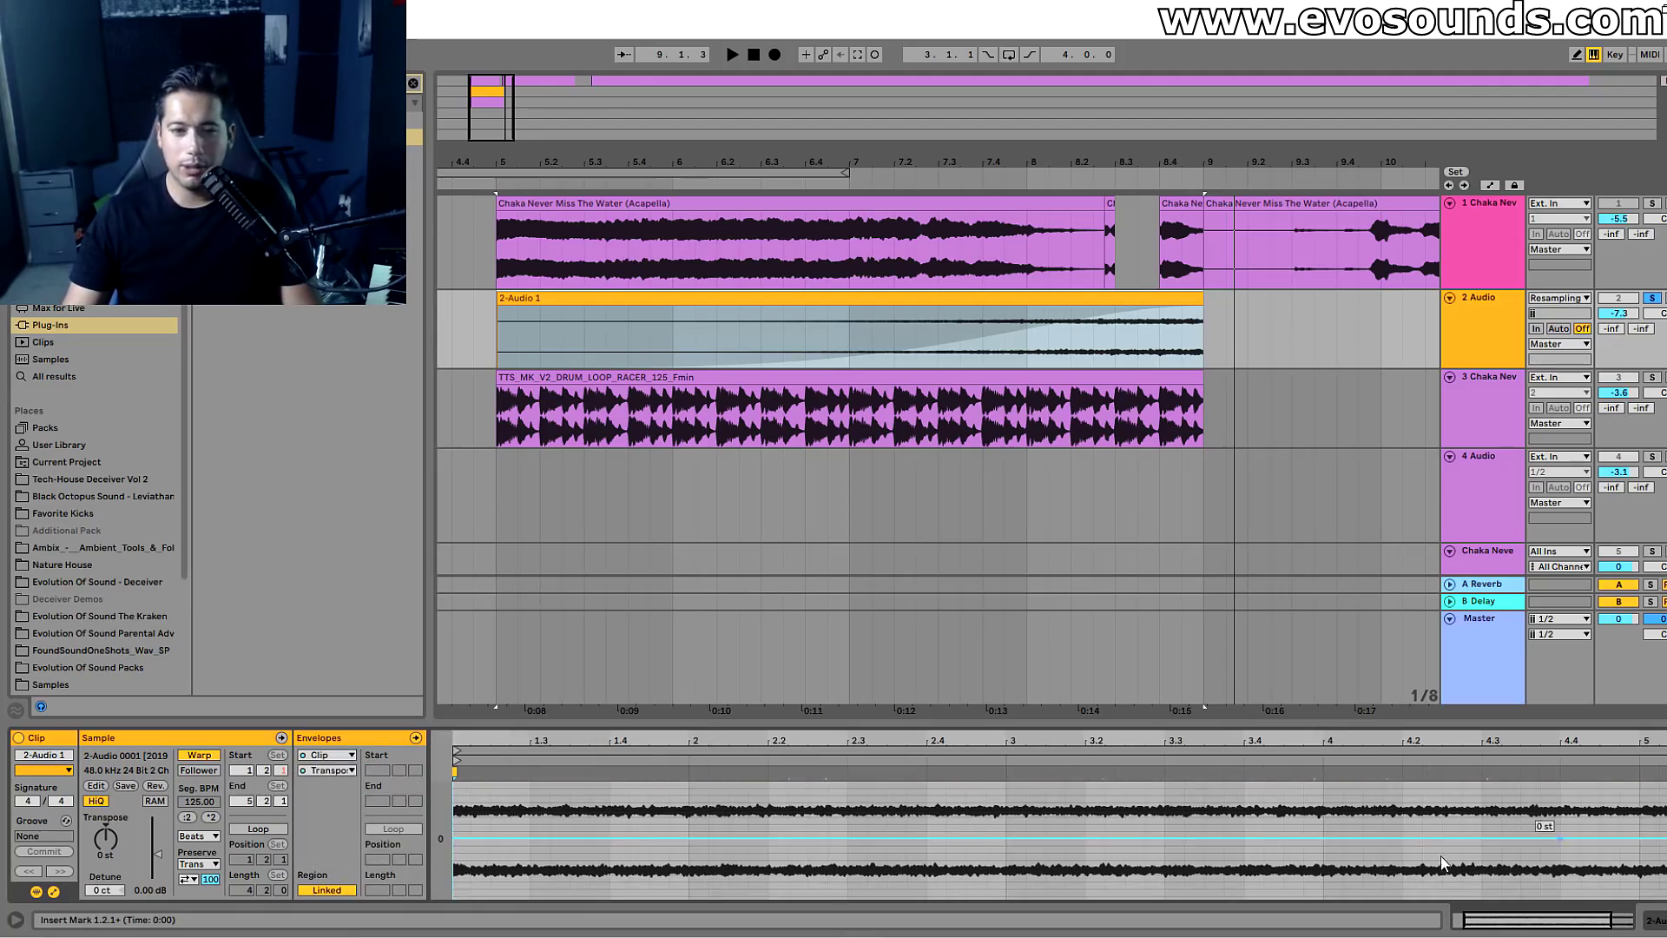
click(456, 838)
drag(1665, 838, 1640, 783)
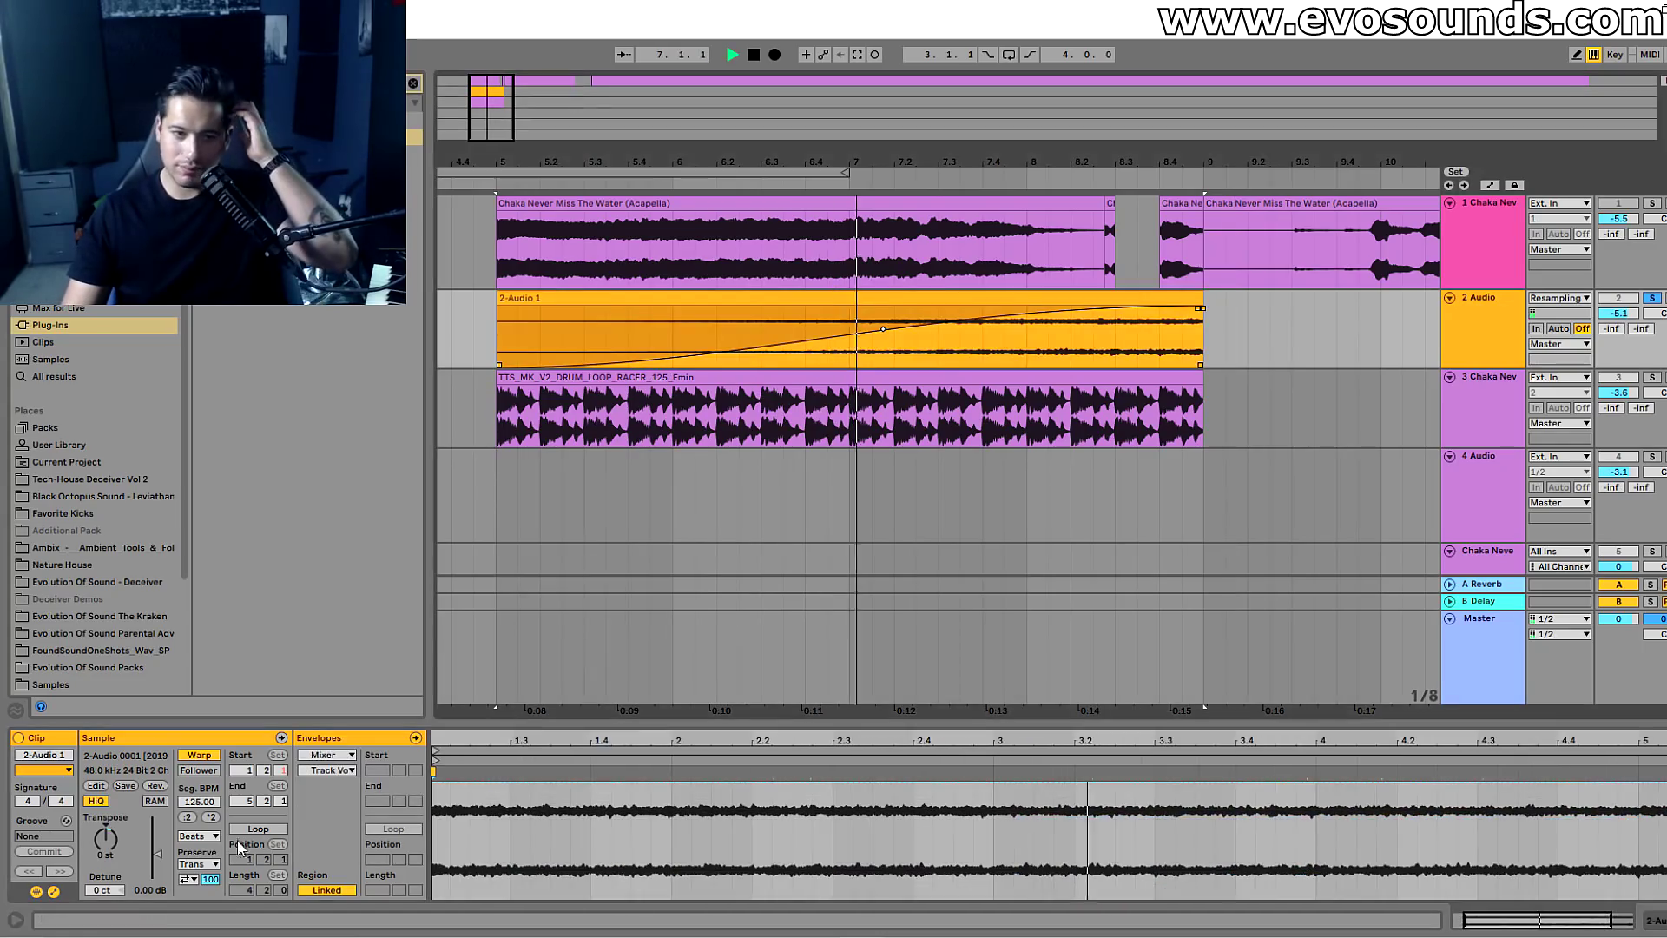
Set the reverb clip's warp mode to Pro, raise track 2's volume to 2.5 dB, and make the fade-in rise earlier.
click(208, 836)
click(205, 907)
drag(208, 862, 208, 873)
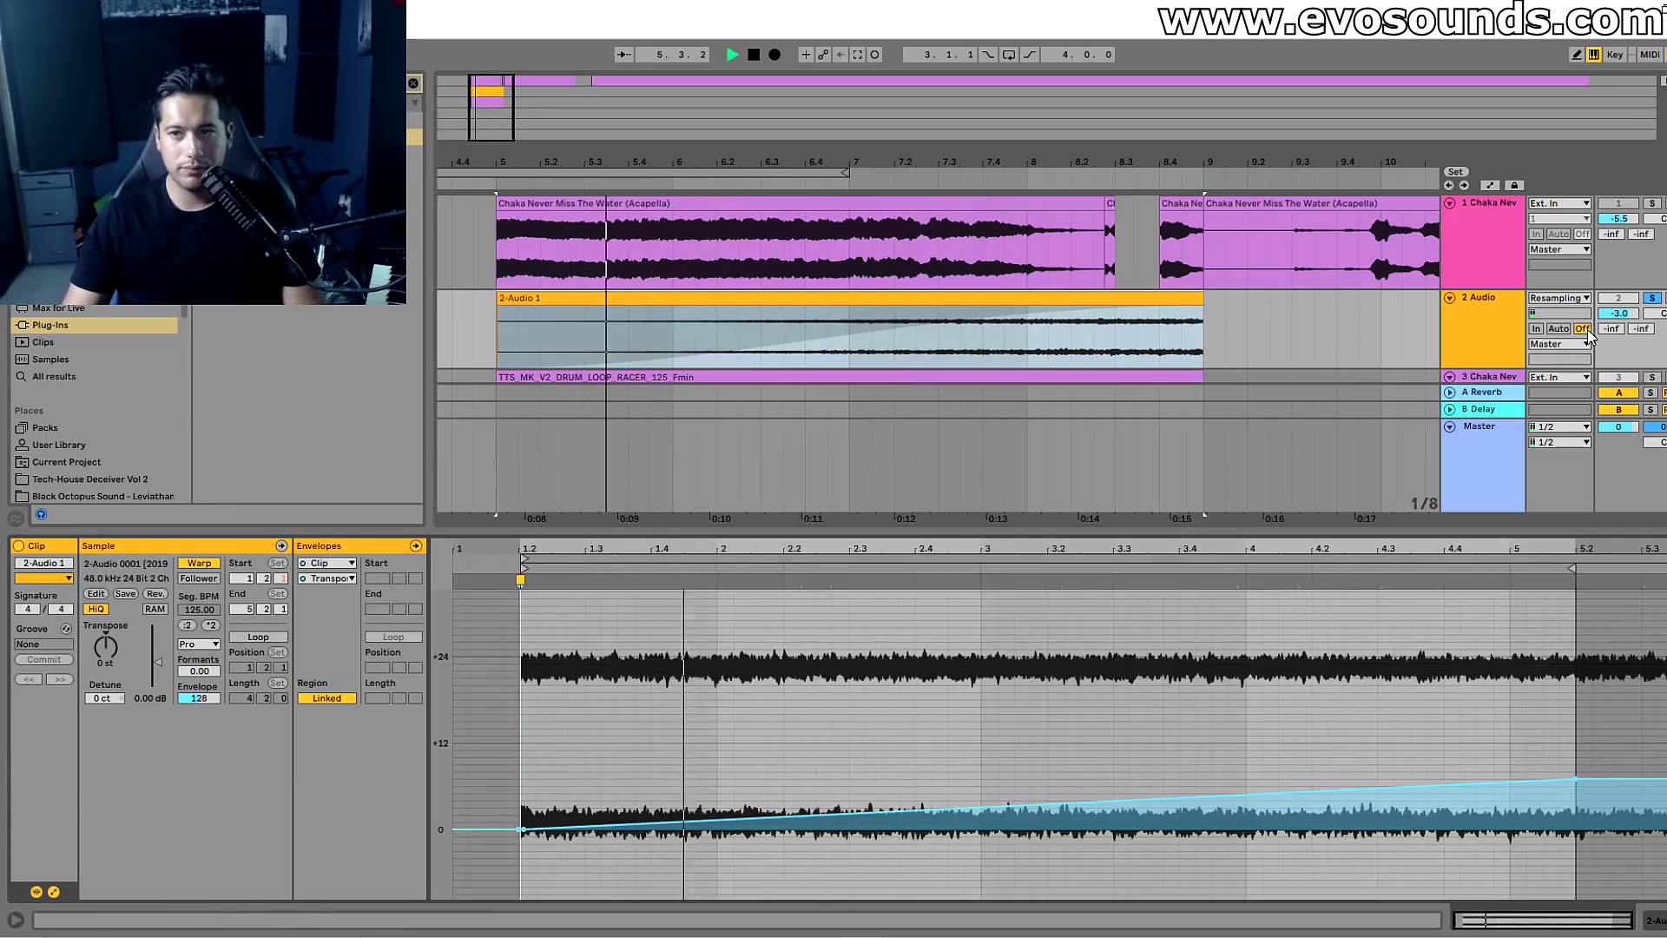
click(1124, 331)
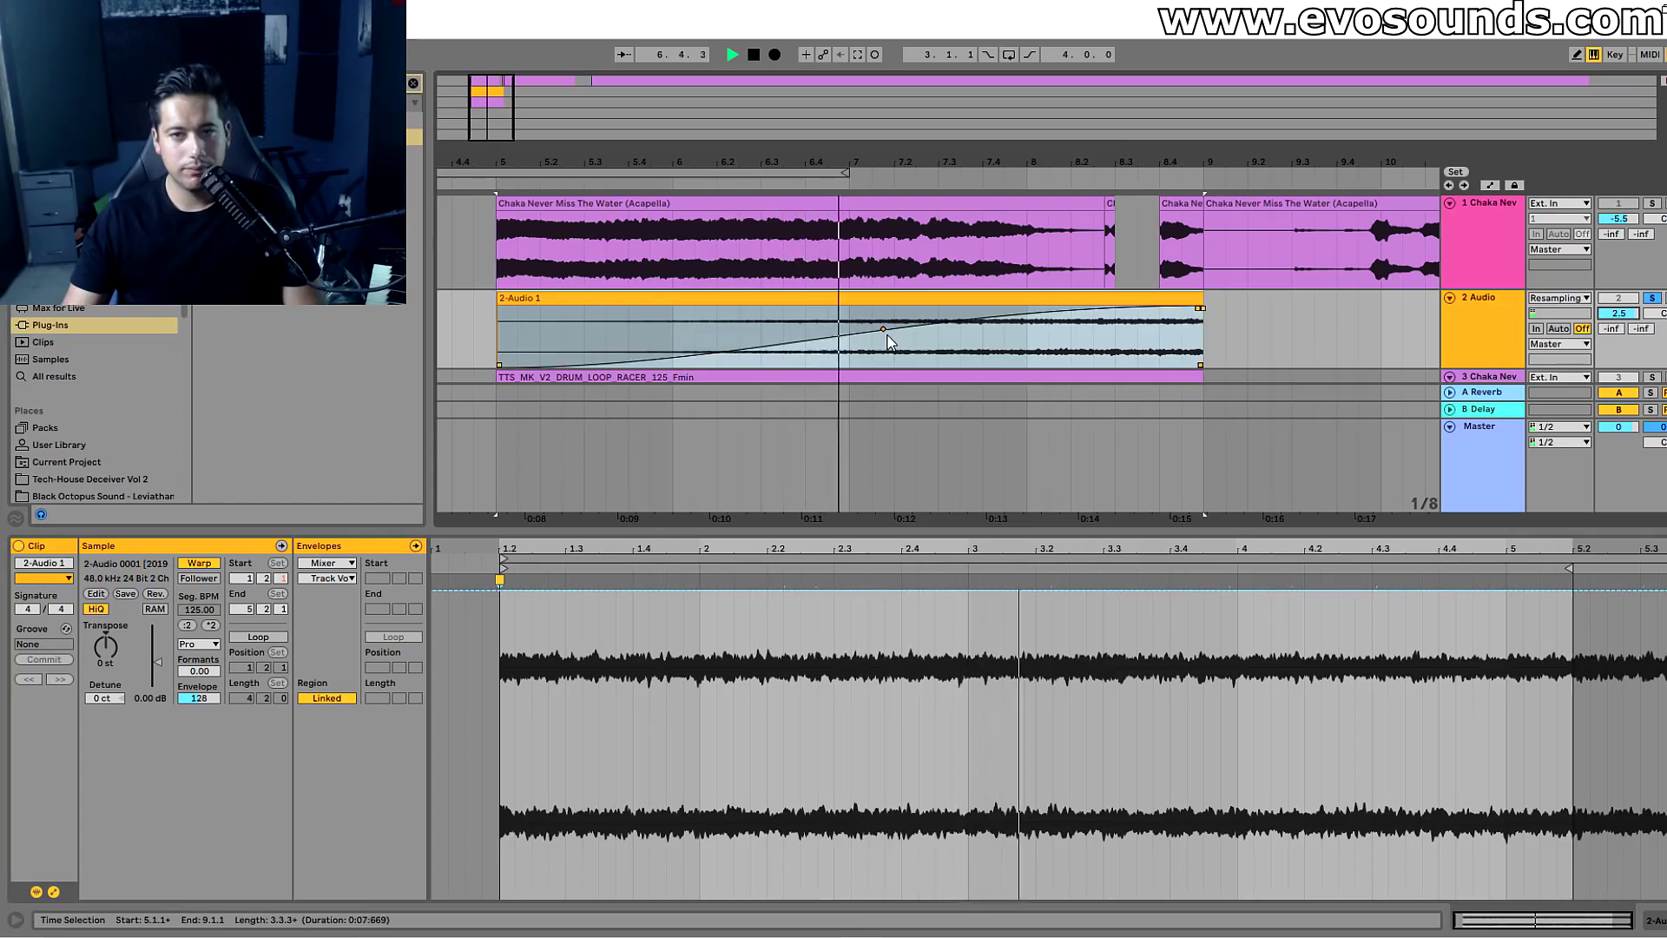
drag(883, 329, 799, 337)
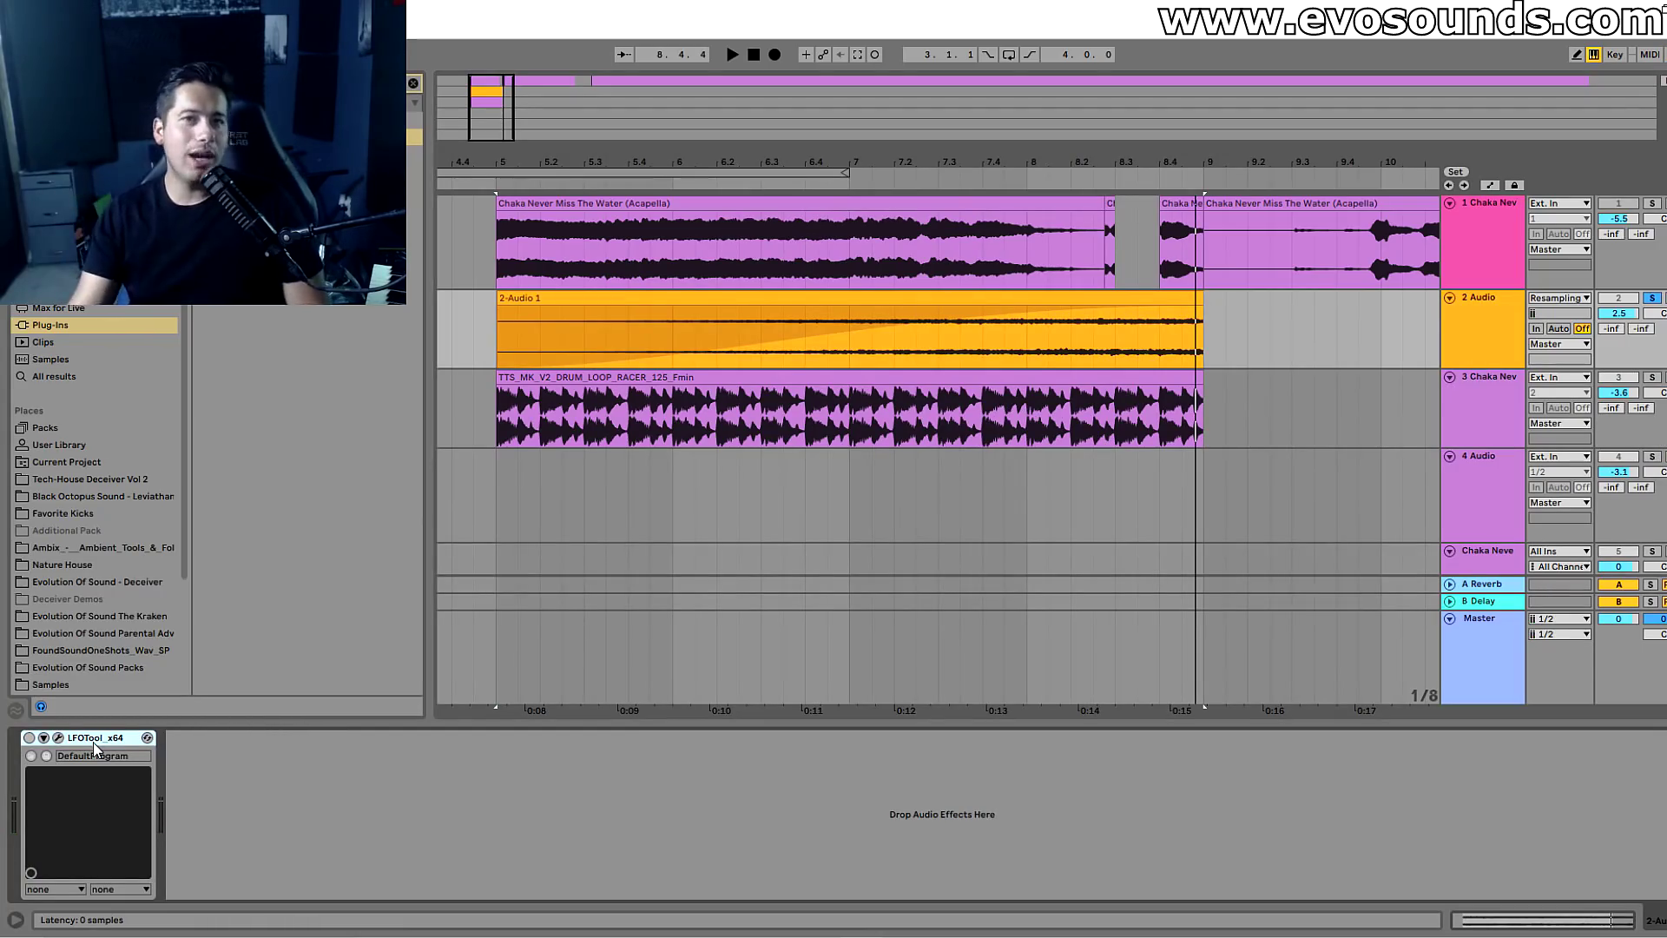
Delete LFOTool and the recorded reverb clip from track 2.
key(Delete)
click(742, 295)
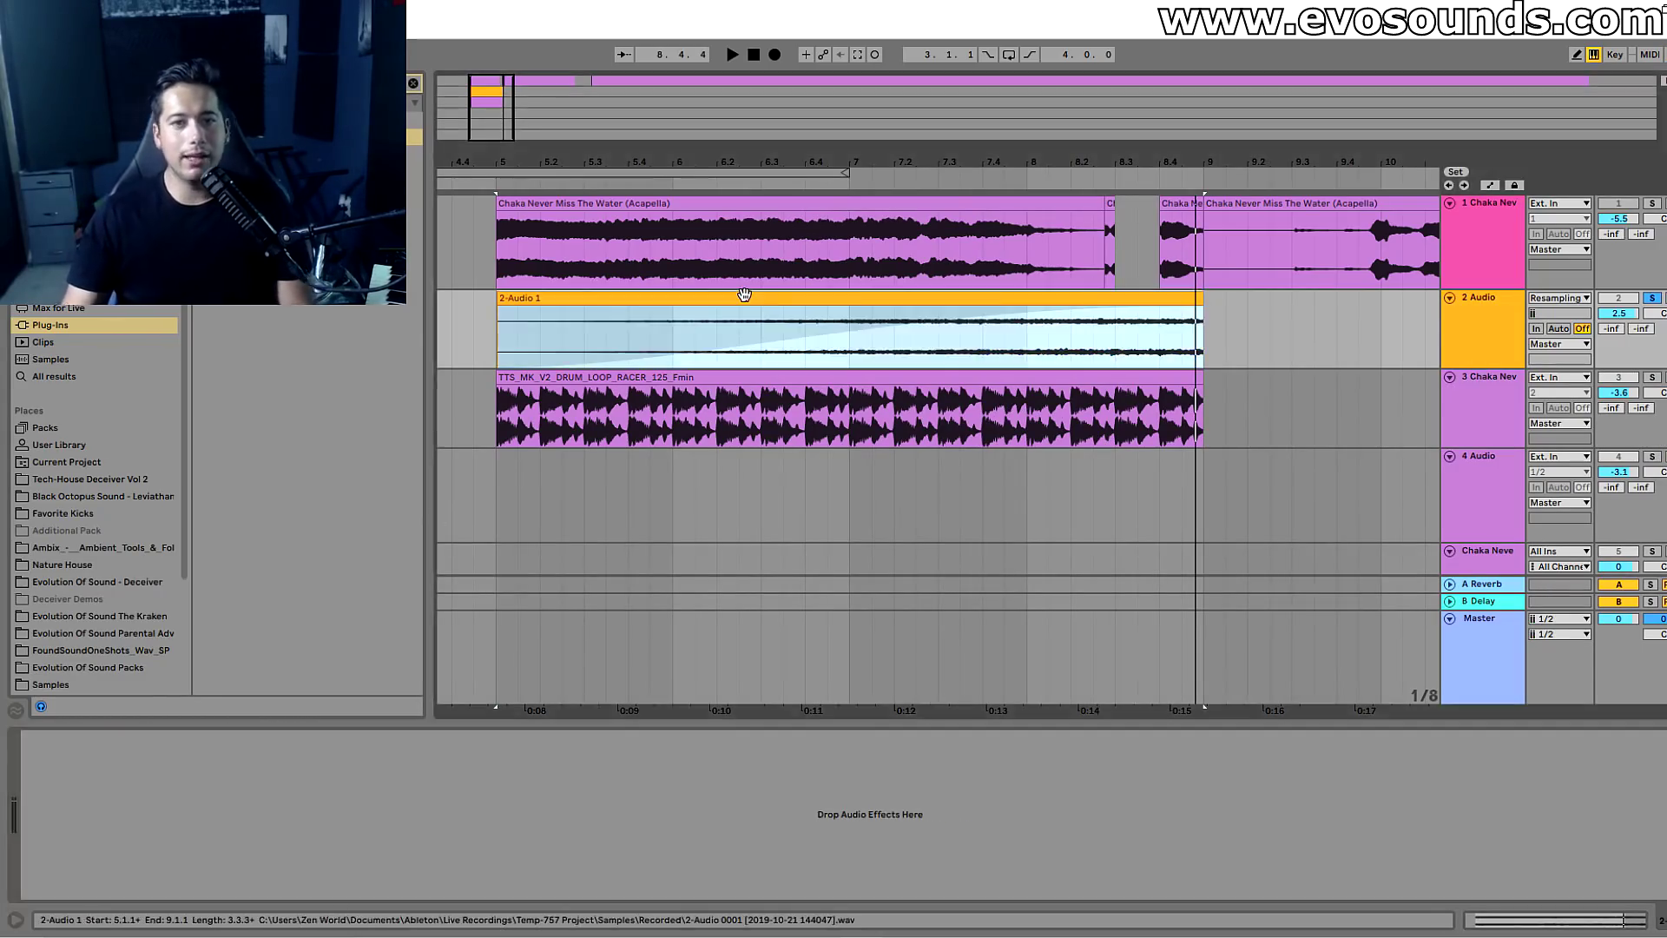
key(Delete)
key(minus)
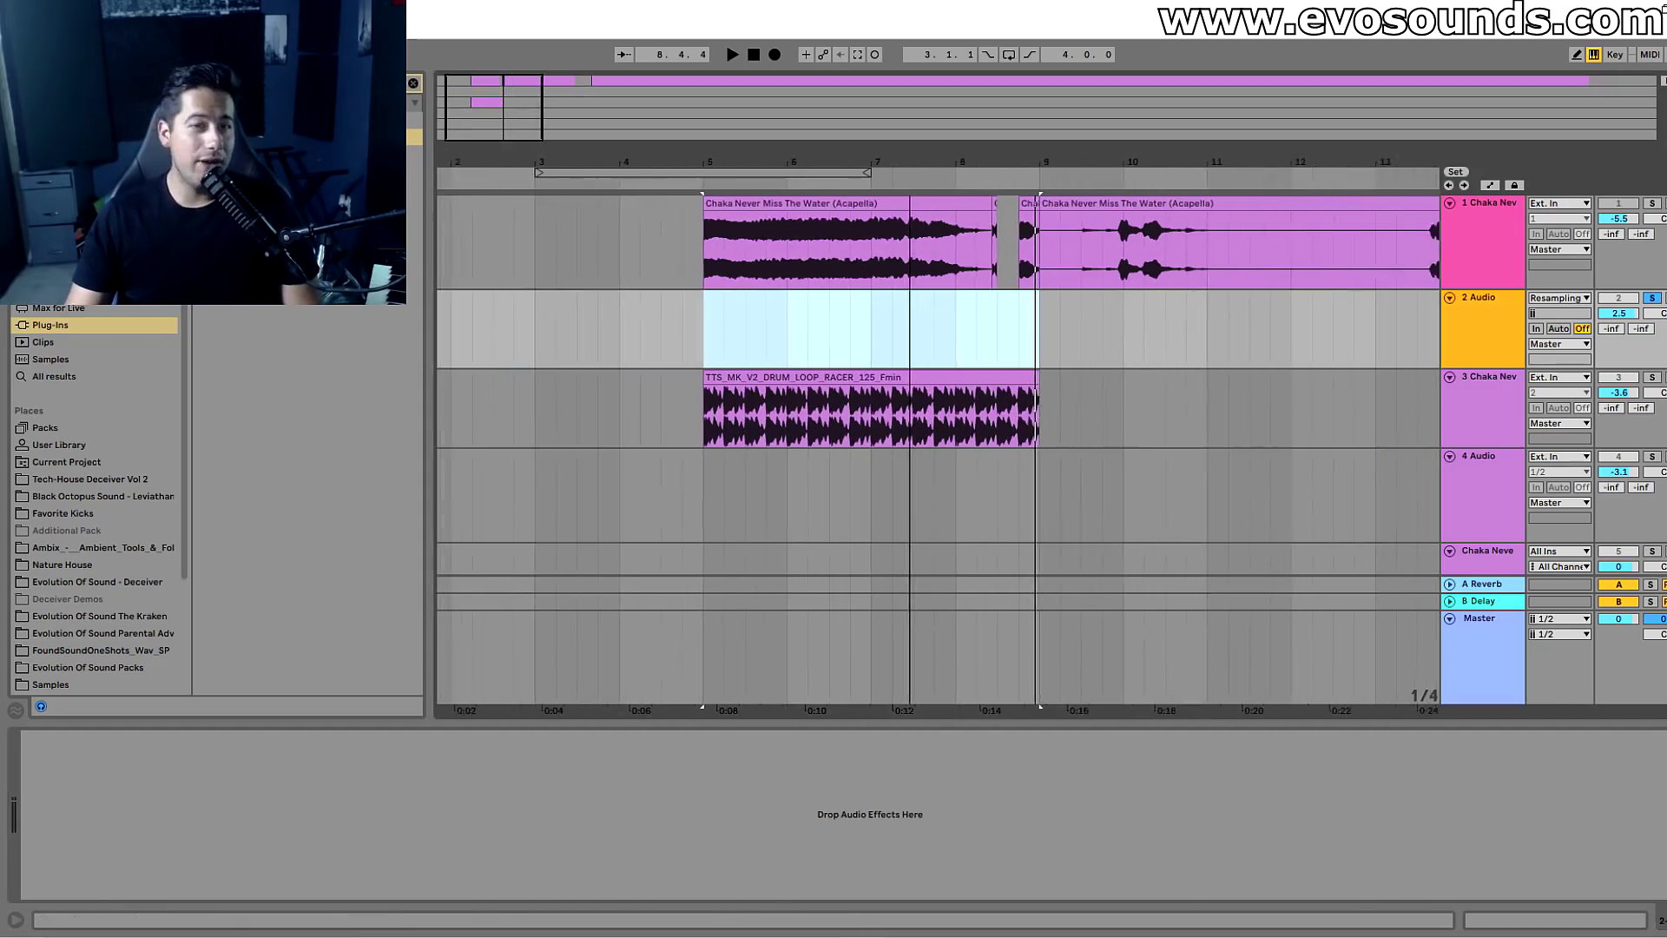
Unsolo track 2, turn off track 1's Reverb, and play the acapella from around bar 10.
click(1038, 203)
scroll(1129, 243, right, 4)
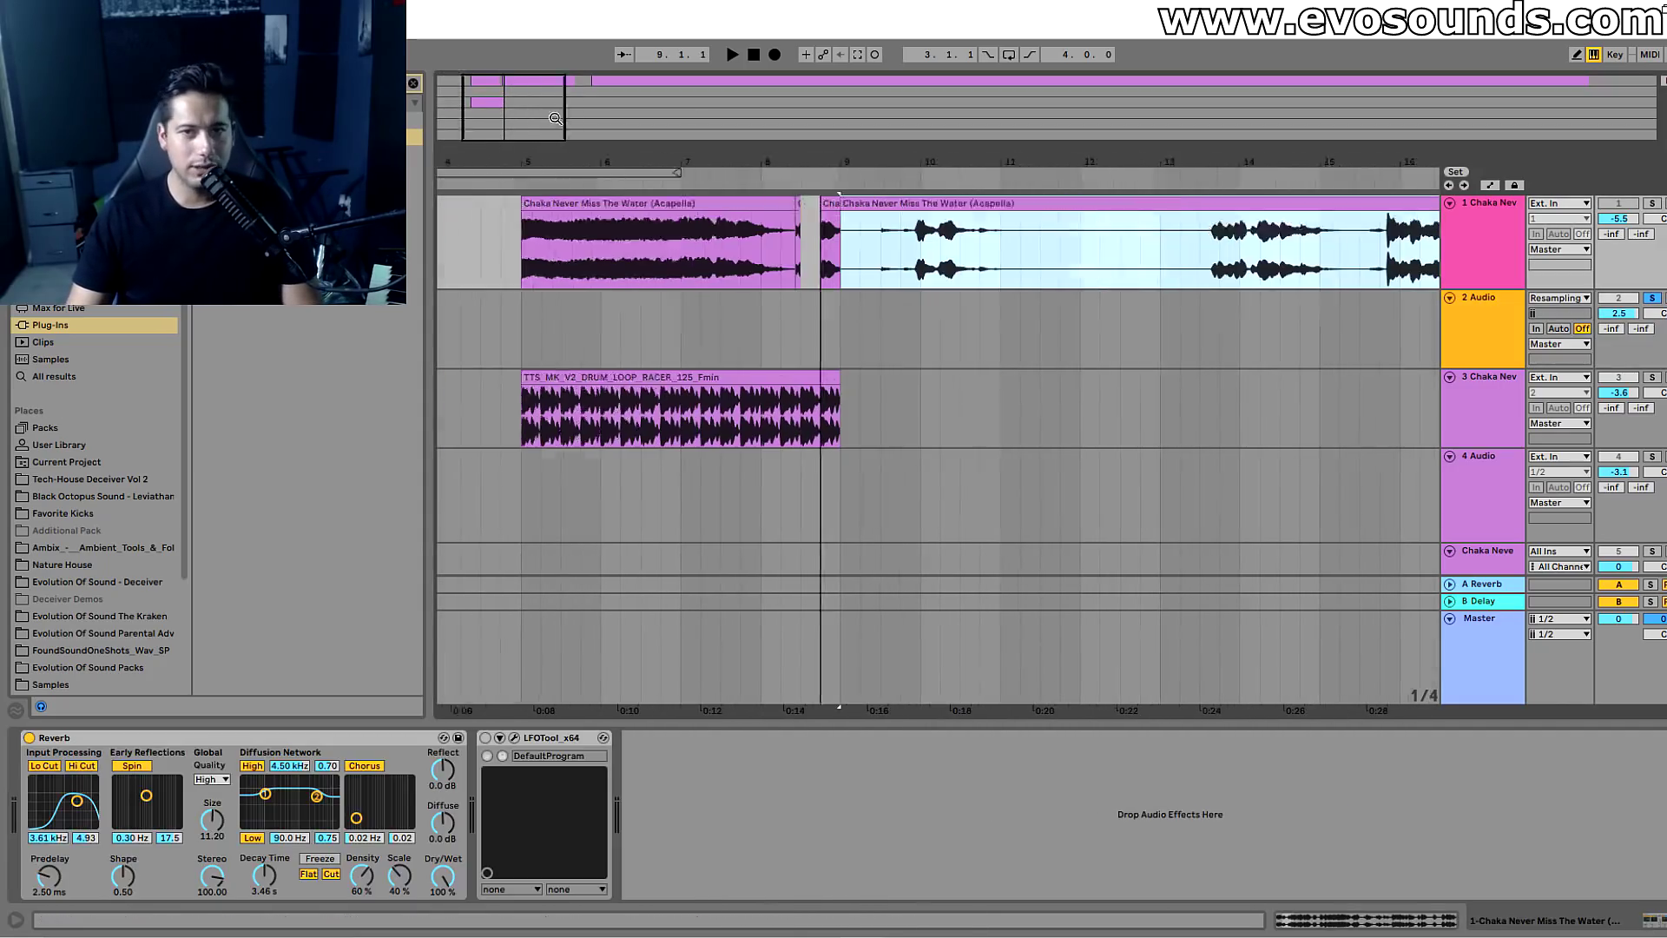
click(1652, 298)
click(849, 265)
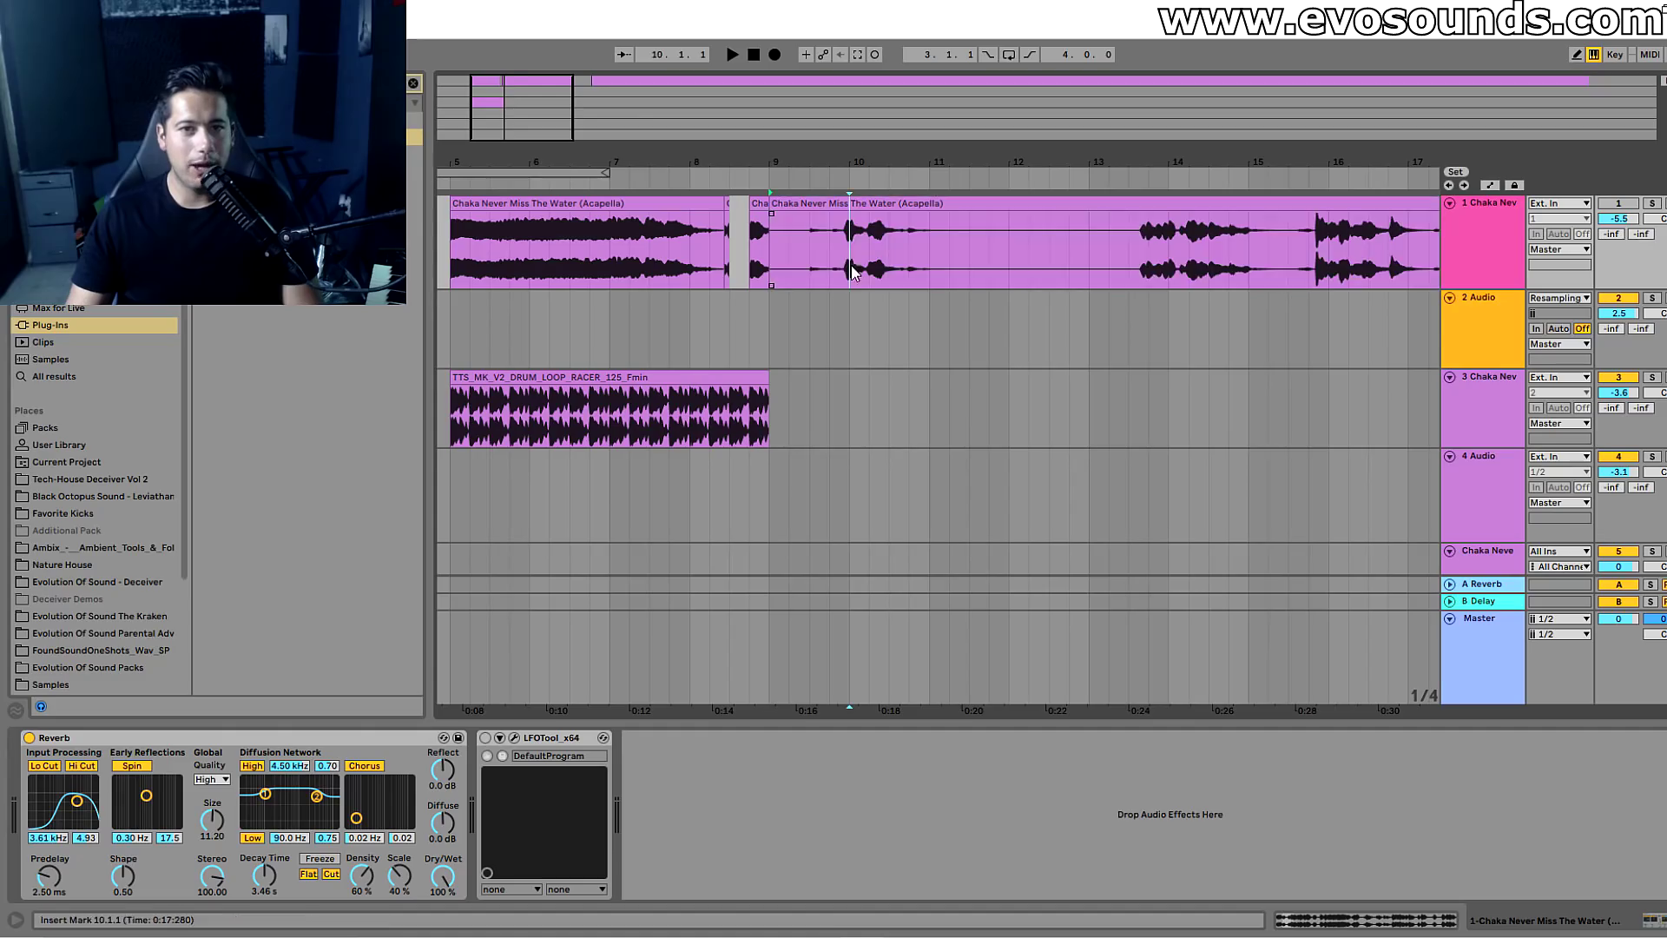
key(space)
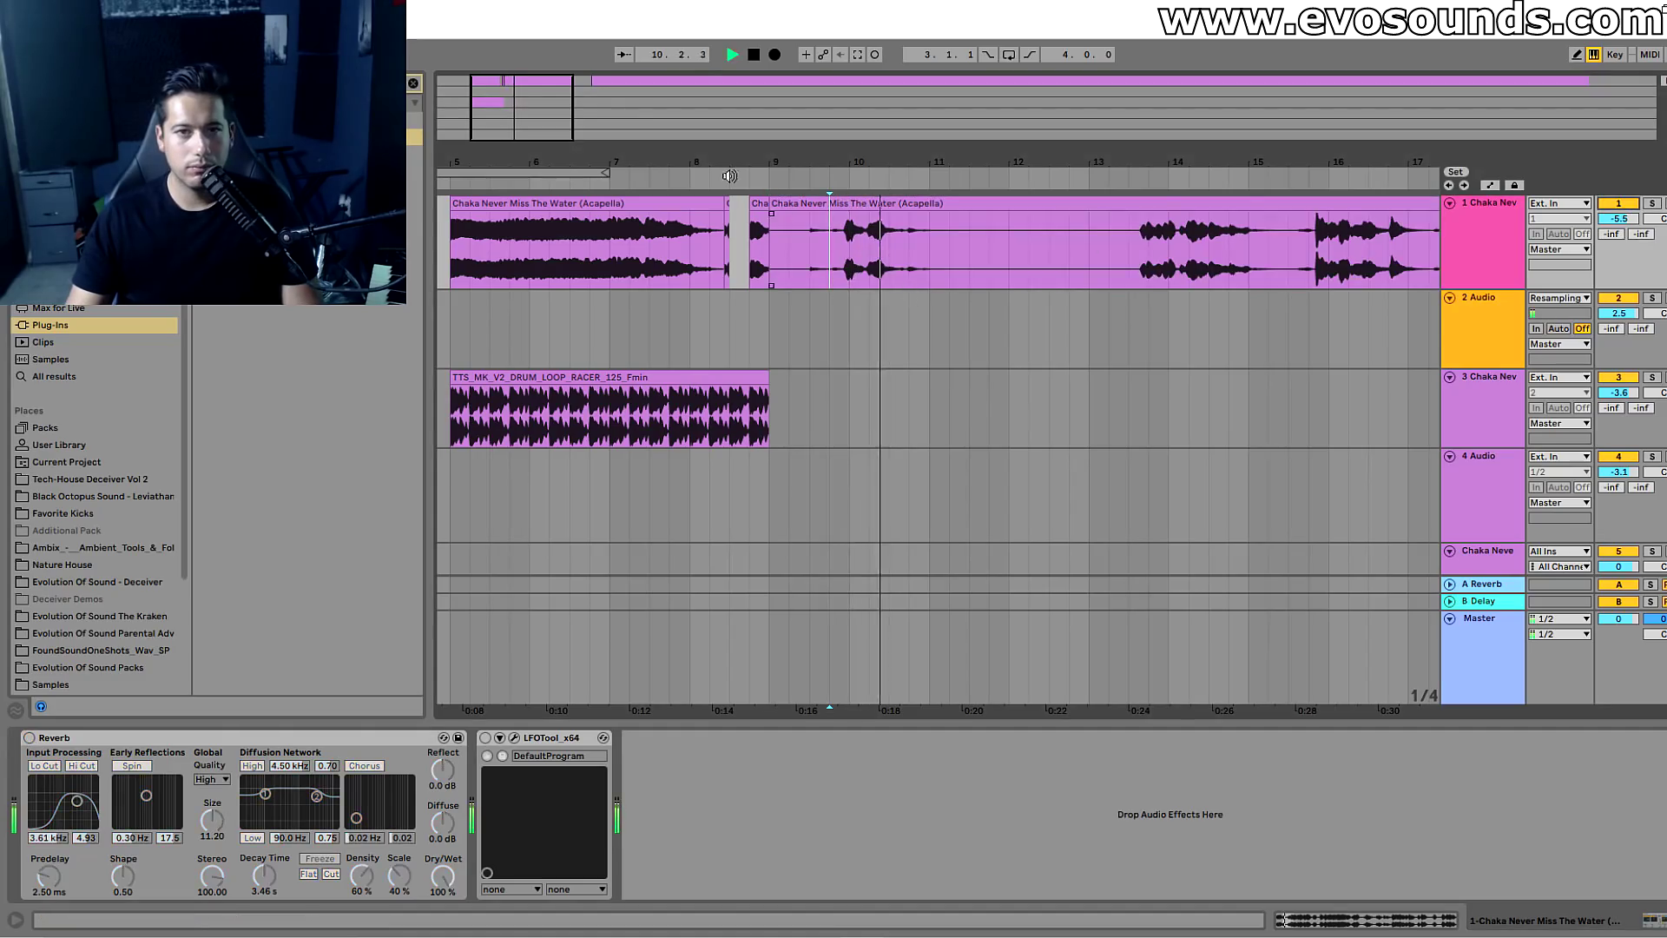
key(space)
Delete the acapella clips above the drum loop on track 1, from 5.1.1 to 9.1.1.
drag(520, 101, 759, 227)
key(space)
key(space)
drag(518, 106, 514, 69)
drag(547, 268, 854, 257)
key(Delete)
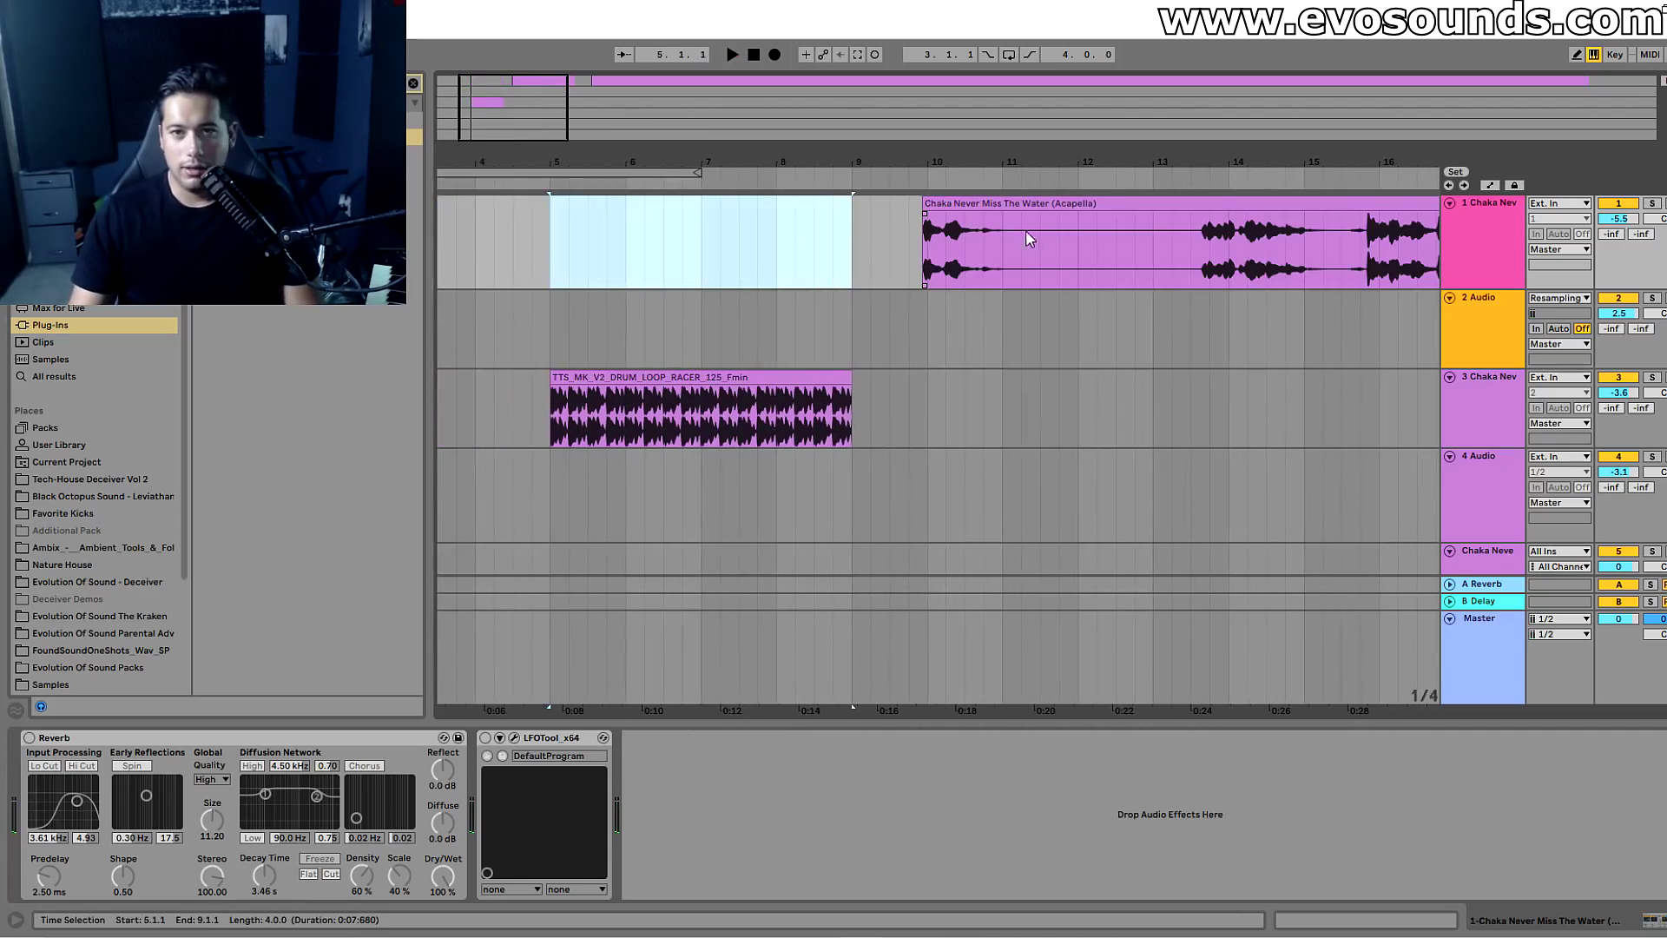
Move a vocal snippet about one bar long from around bar 10 to 5.1.1 and open its clip settings.
drag(1000, 237, 568, 239)
key(plus)
key(plus)
key(plus)
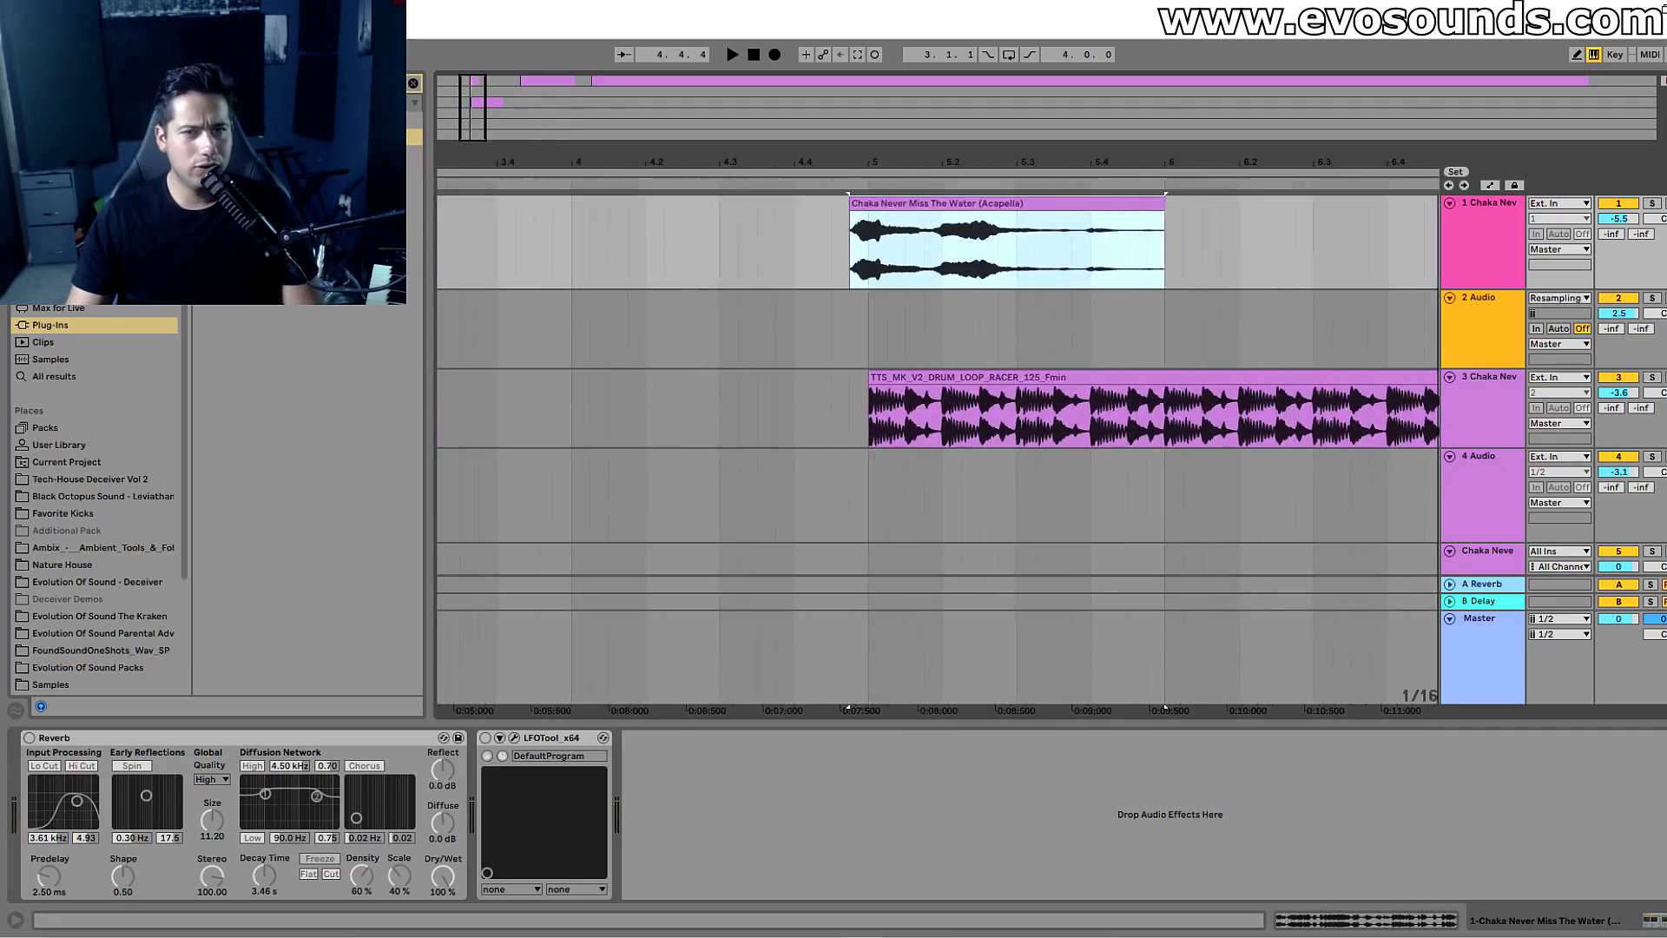
double_click(730, 203)
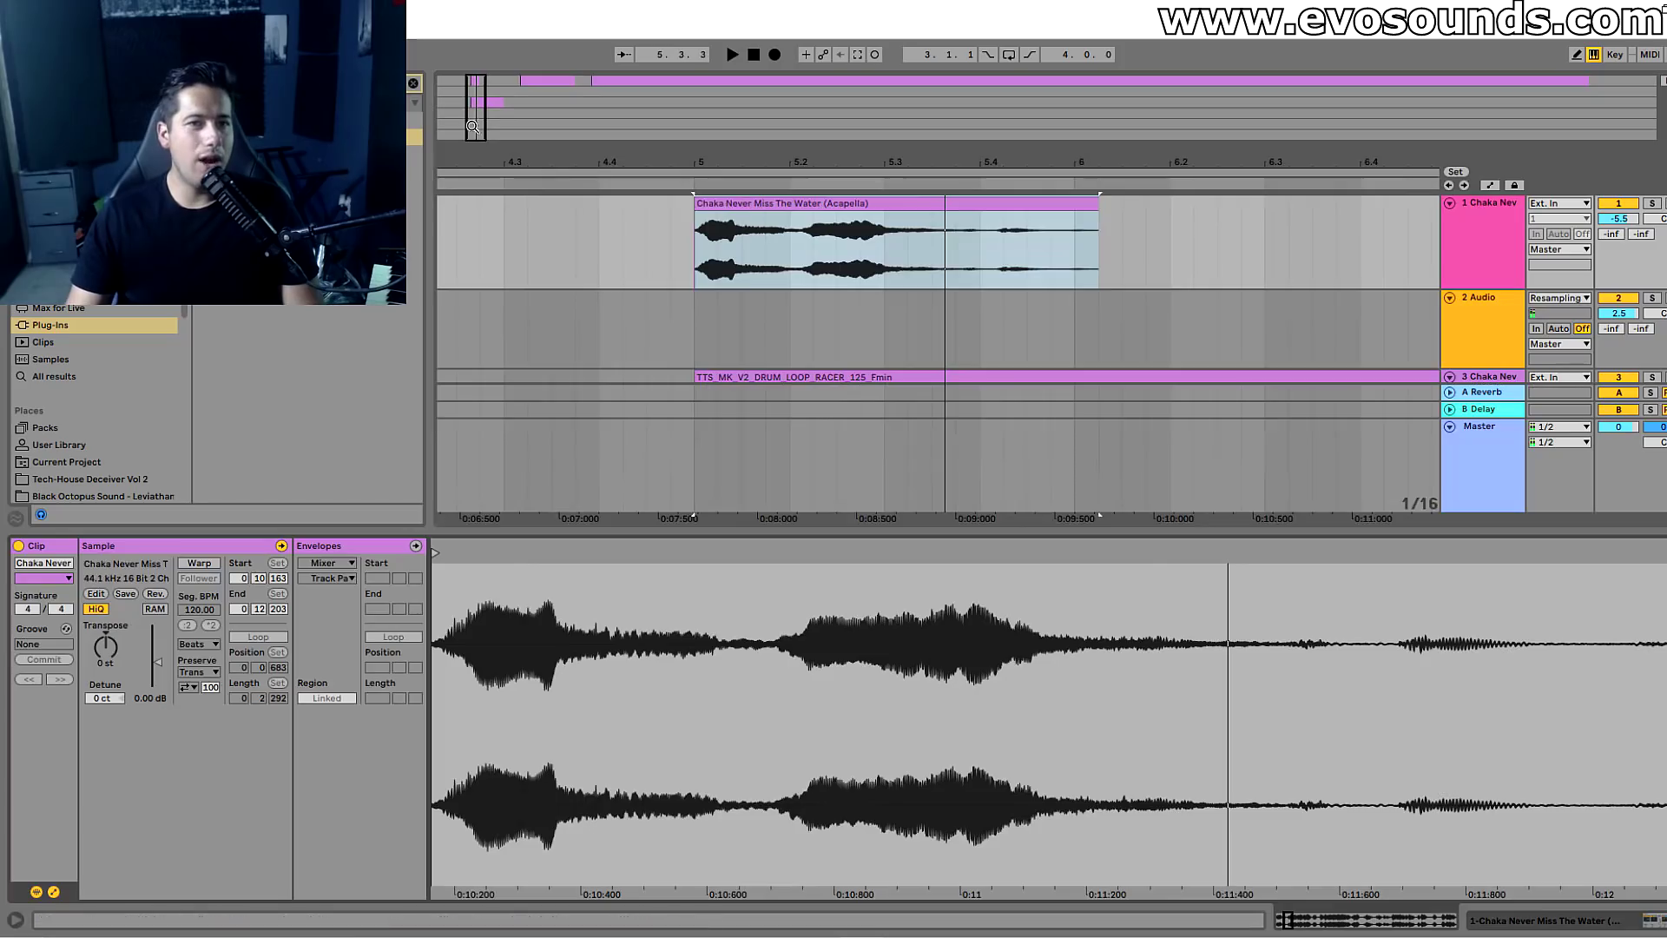
key(plus)
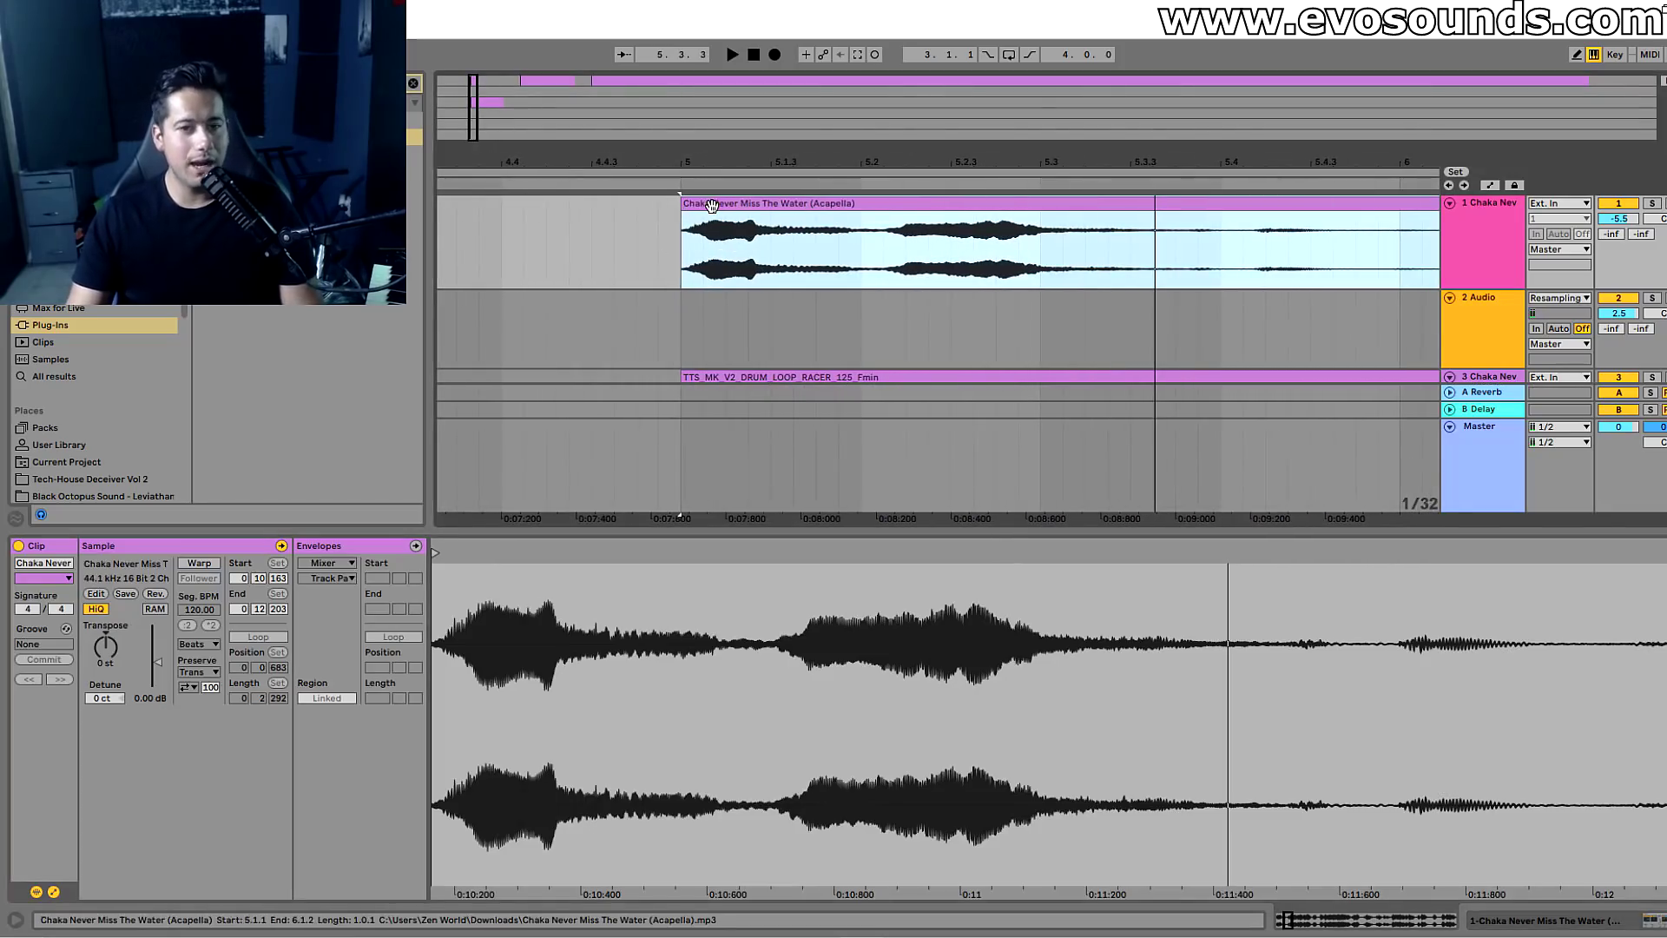
drag(473, 125, 474, 106)
Trim the snippet's end to 5.3.4 and consolidate it into a one-bar clip from 5.1.1 to 6.1.1.
drag(1069, 224, 906, 225)
key(space)
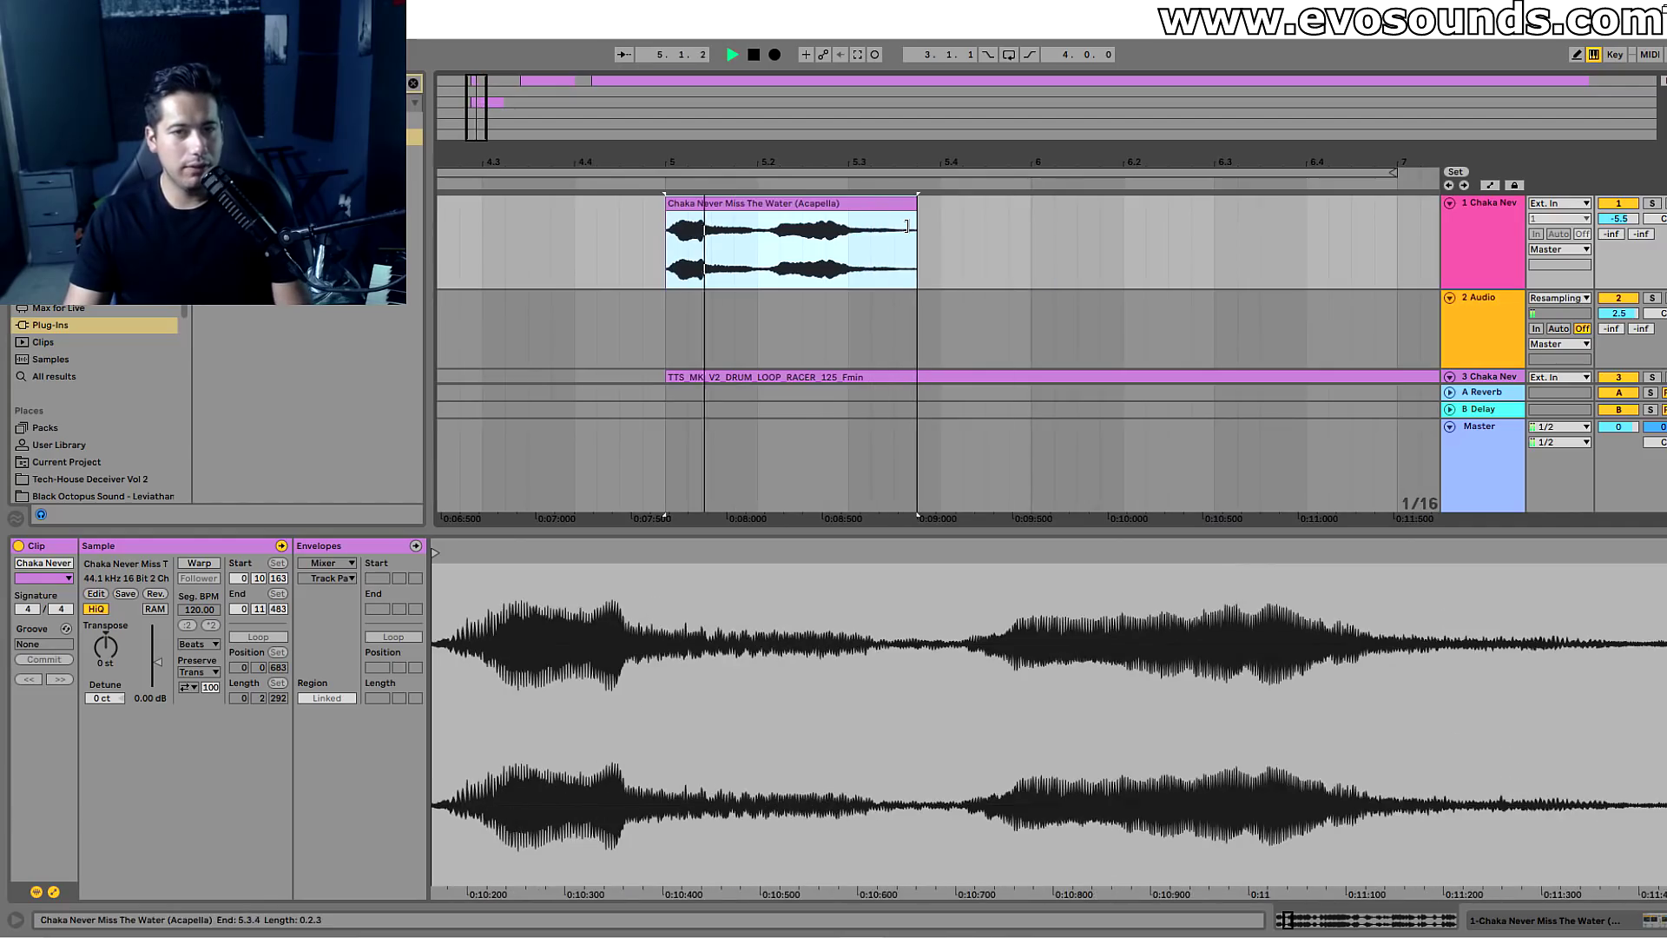
key(space)
click(885, 205)
key(ctrl+j)
drag(1029, 252, 665, 251)
key(ctrl+j)
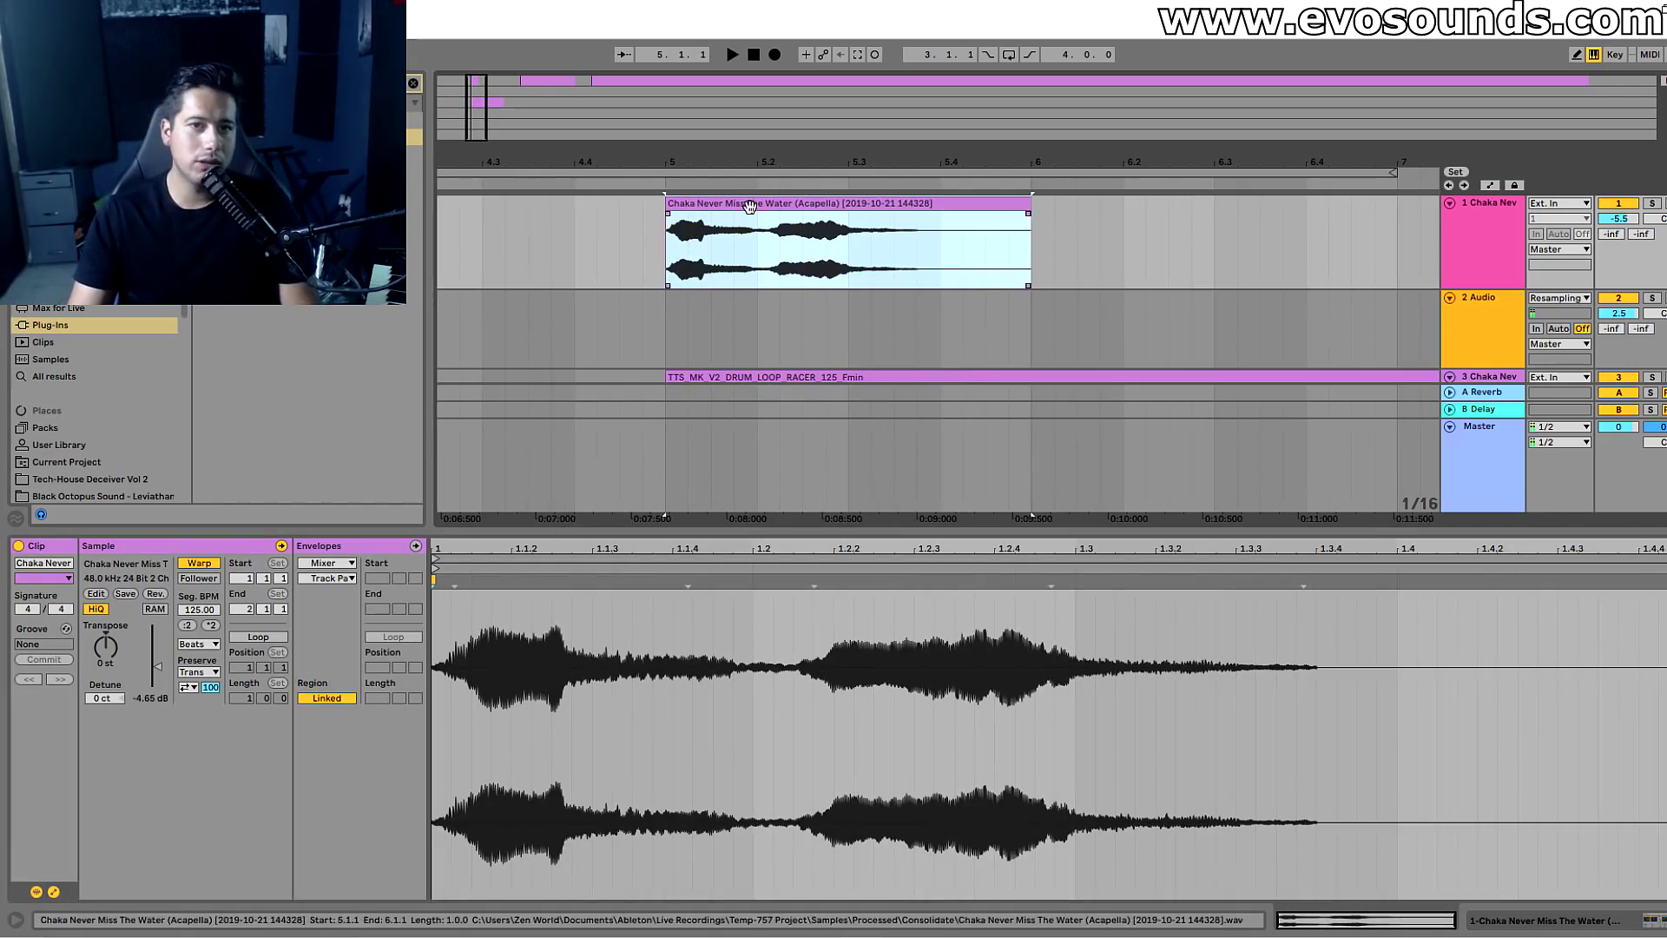
Set the consolidated snippet's warp mode to Pro, warp its second vocal hit onto beat 1.2, and play it.
click(202, 651)
click(202, 686)
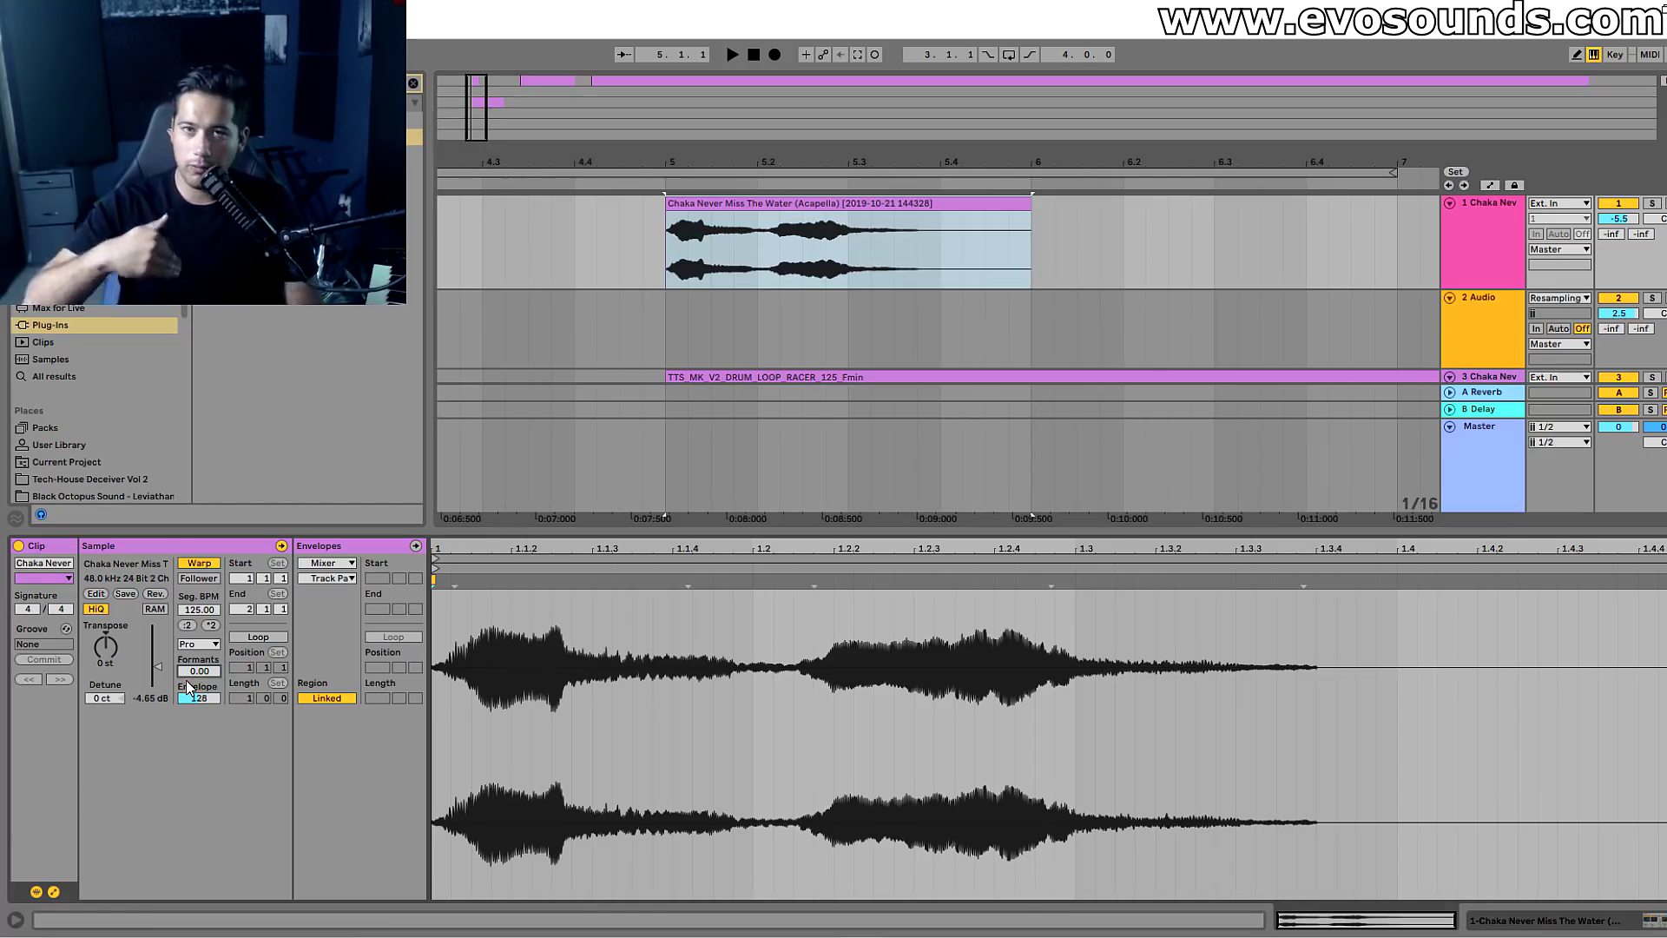
mouse_move(810, 582)
mouse_down()
mouse_move(614, 580)
mouse_move(754, 595)
mouse_up()
key(space)
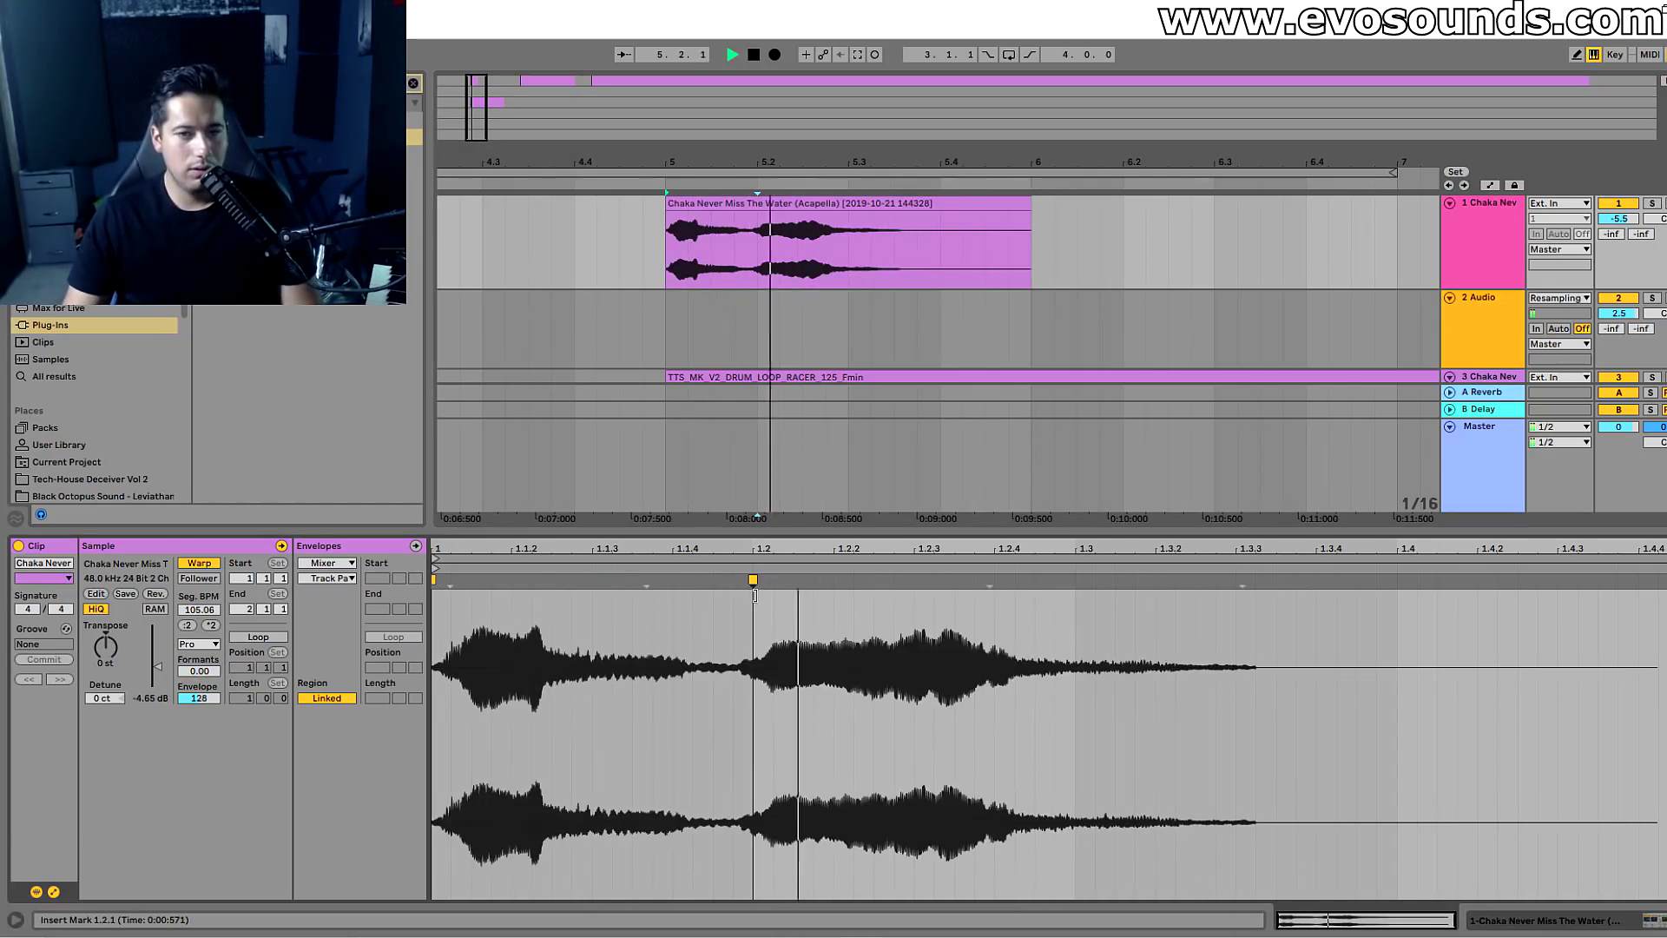
key(space)
Shorten the snippet to end at 5.3, fade out its end, and play it with the drum loop.
click(1028, 218)
drag(1029, 218, 802, 214)
key(space)
key(space)
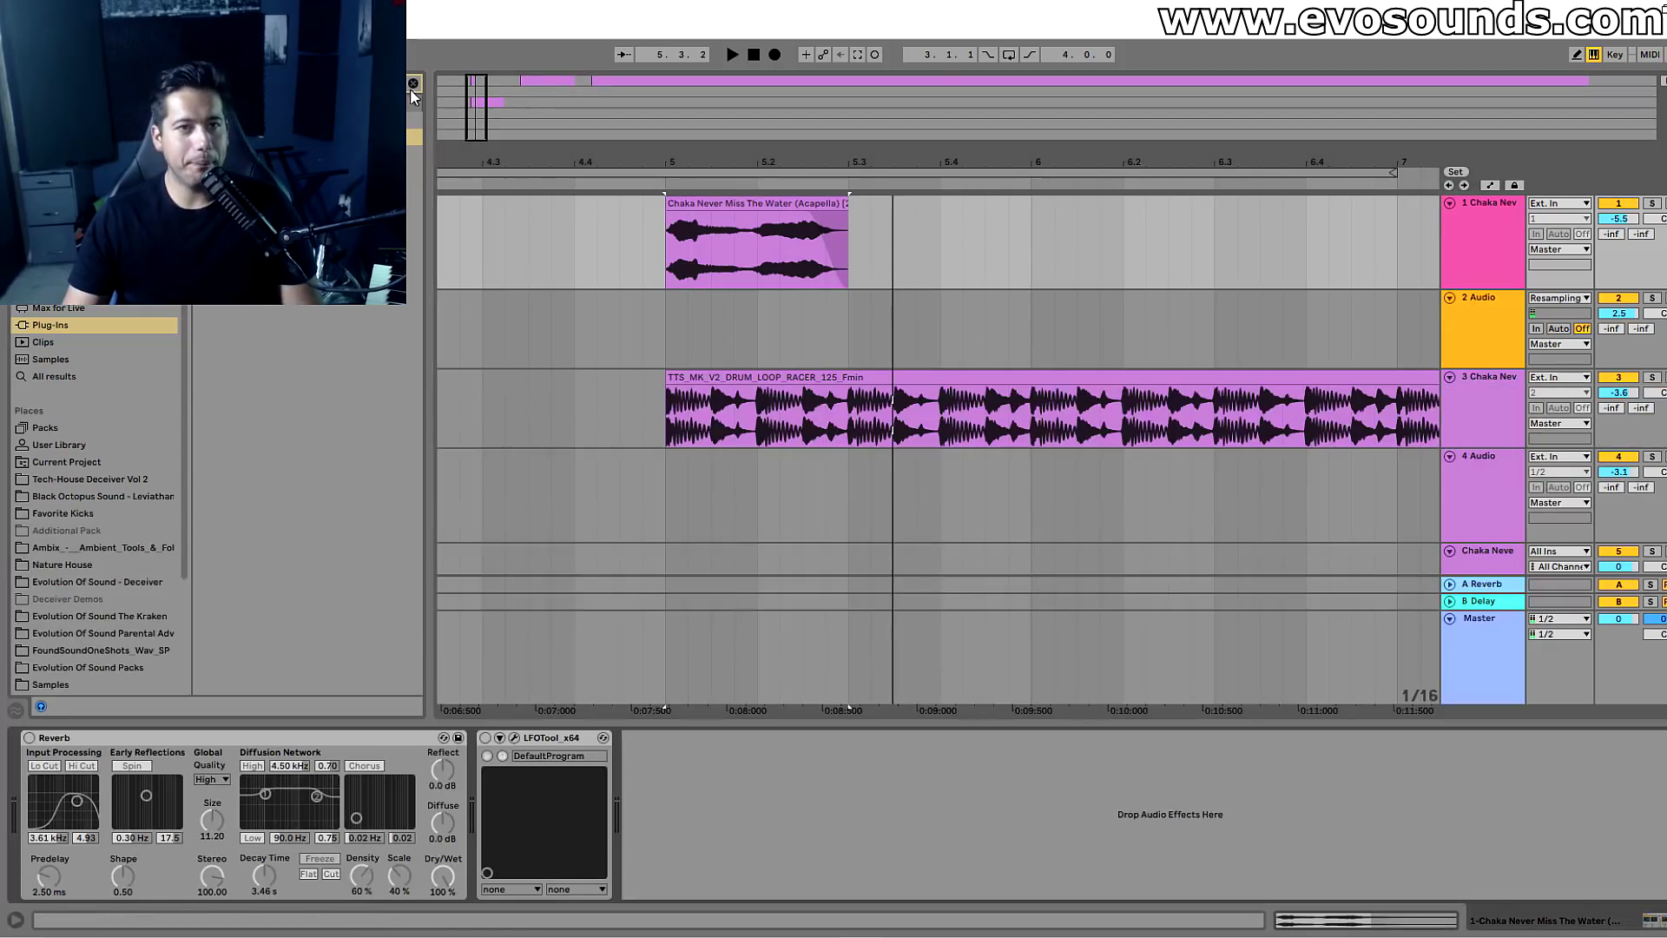
Add Echo after LFOTool on track 1 and play the vocal snippet through it.
click(413, 84)
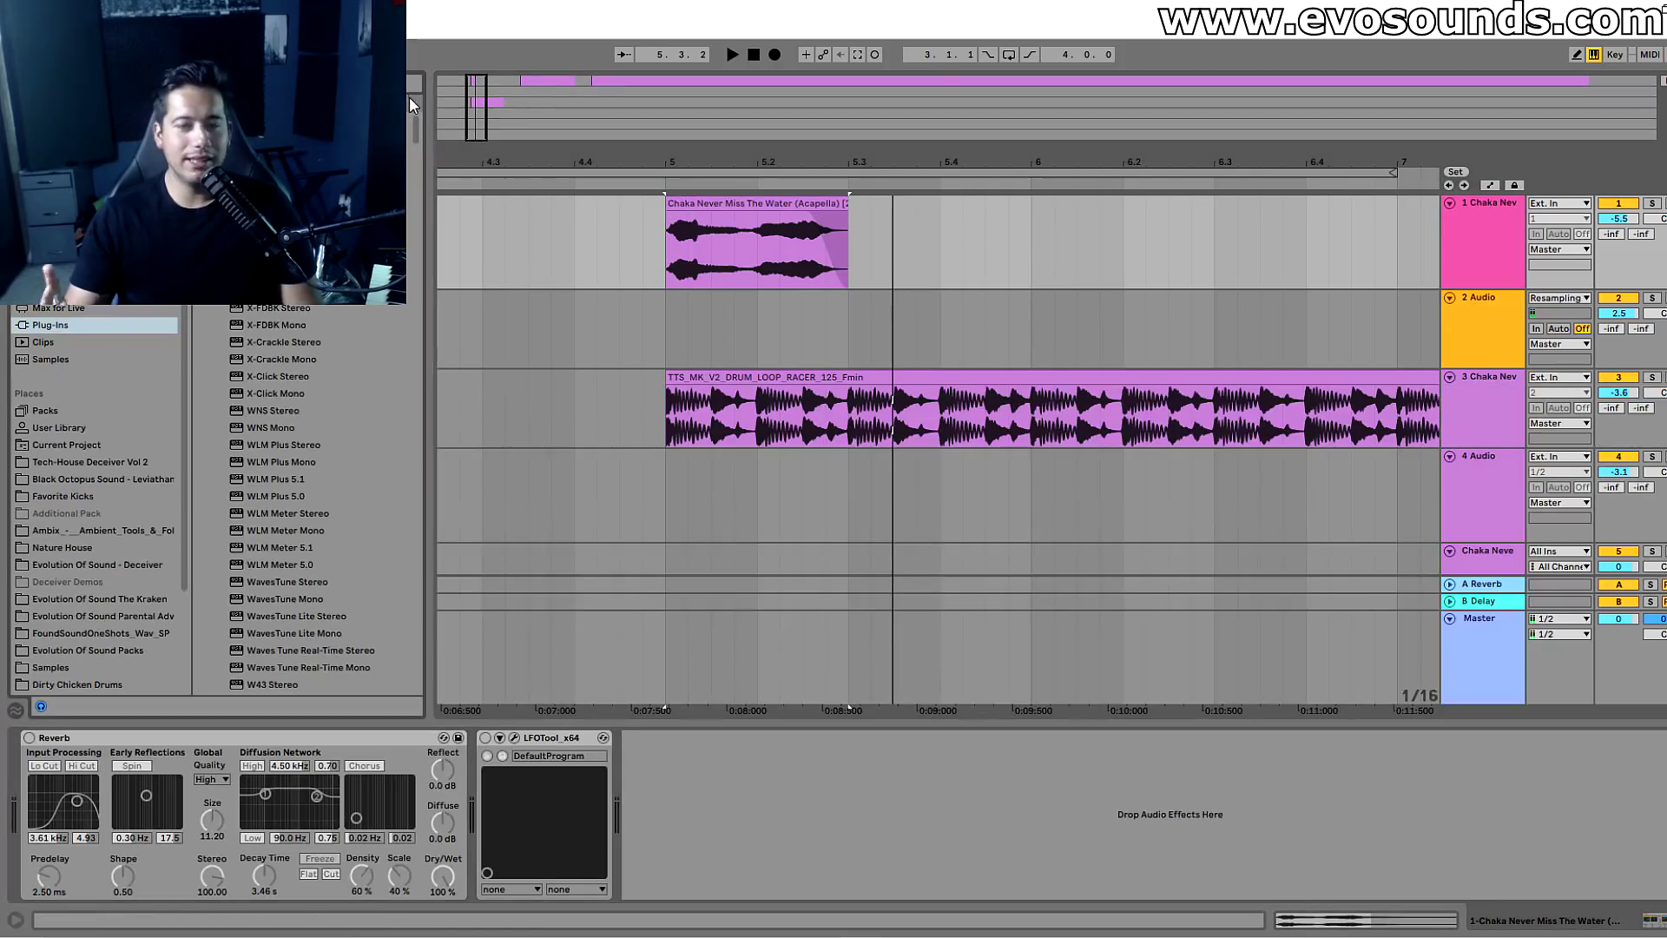
text(l)
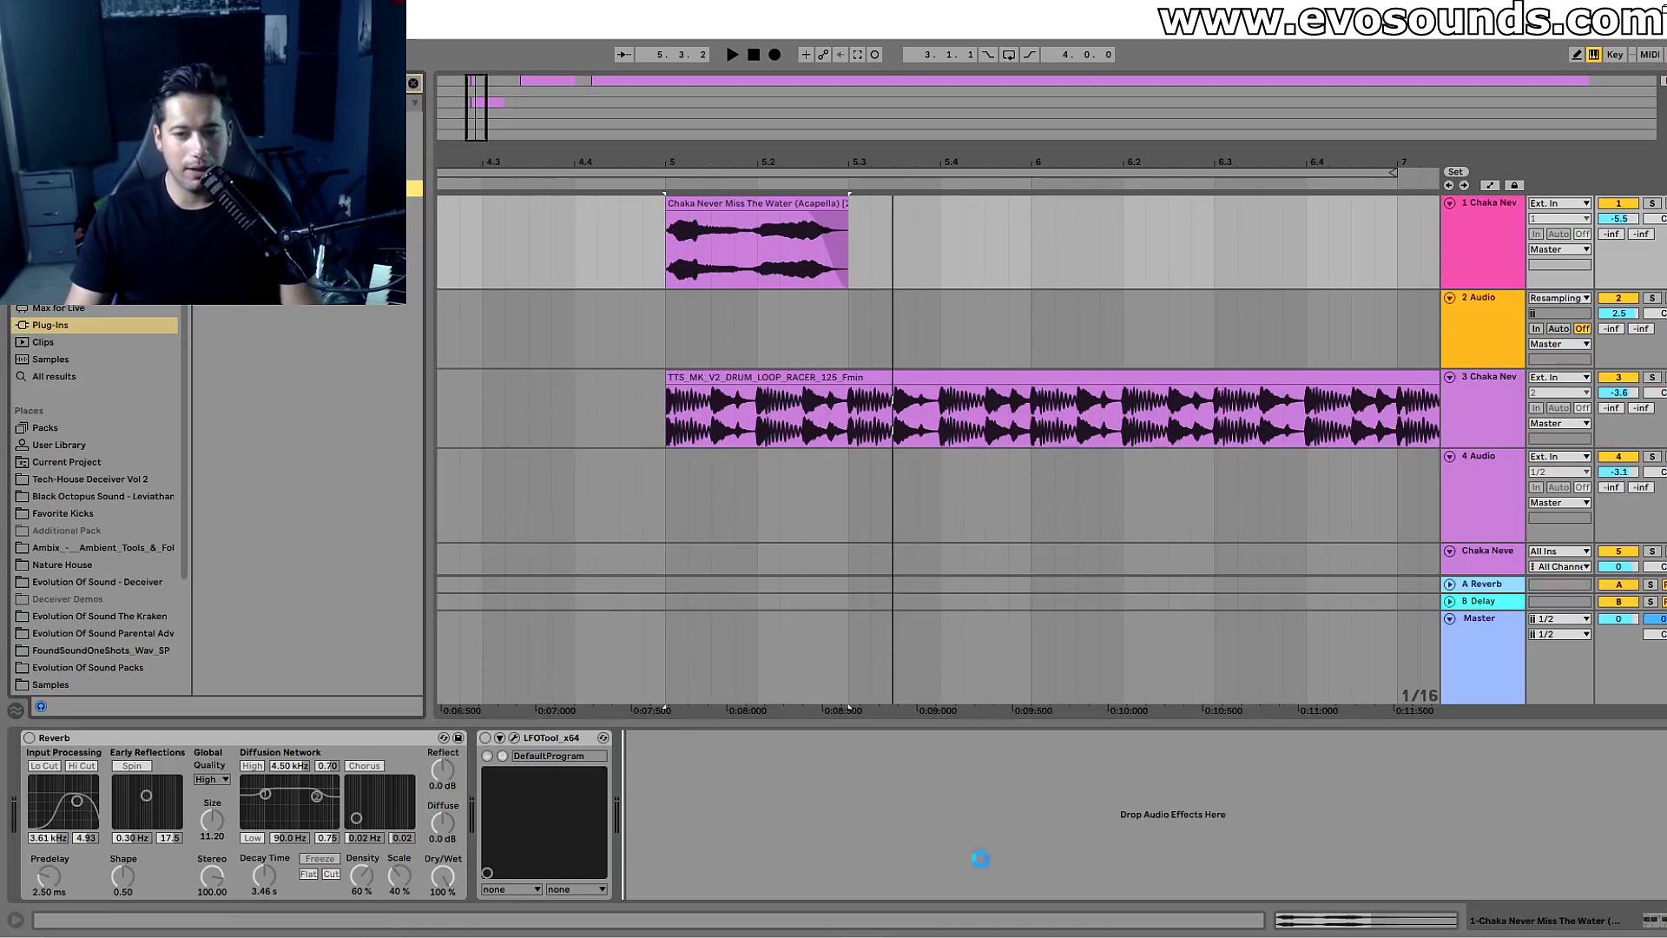
key(space)
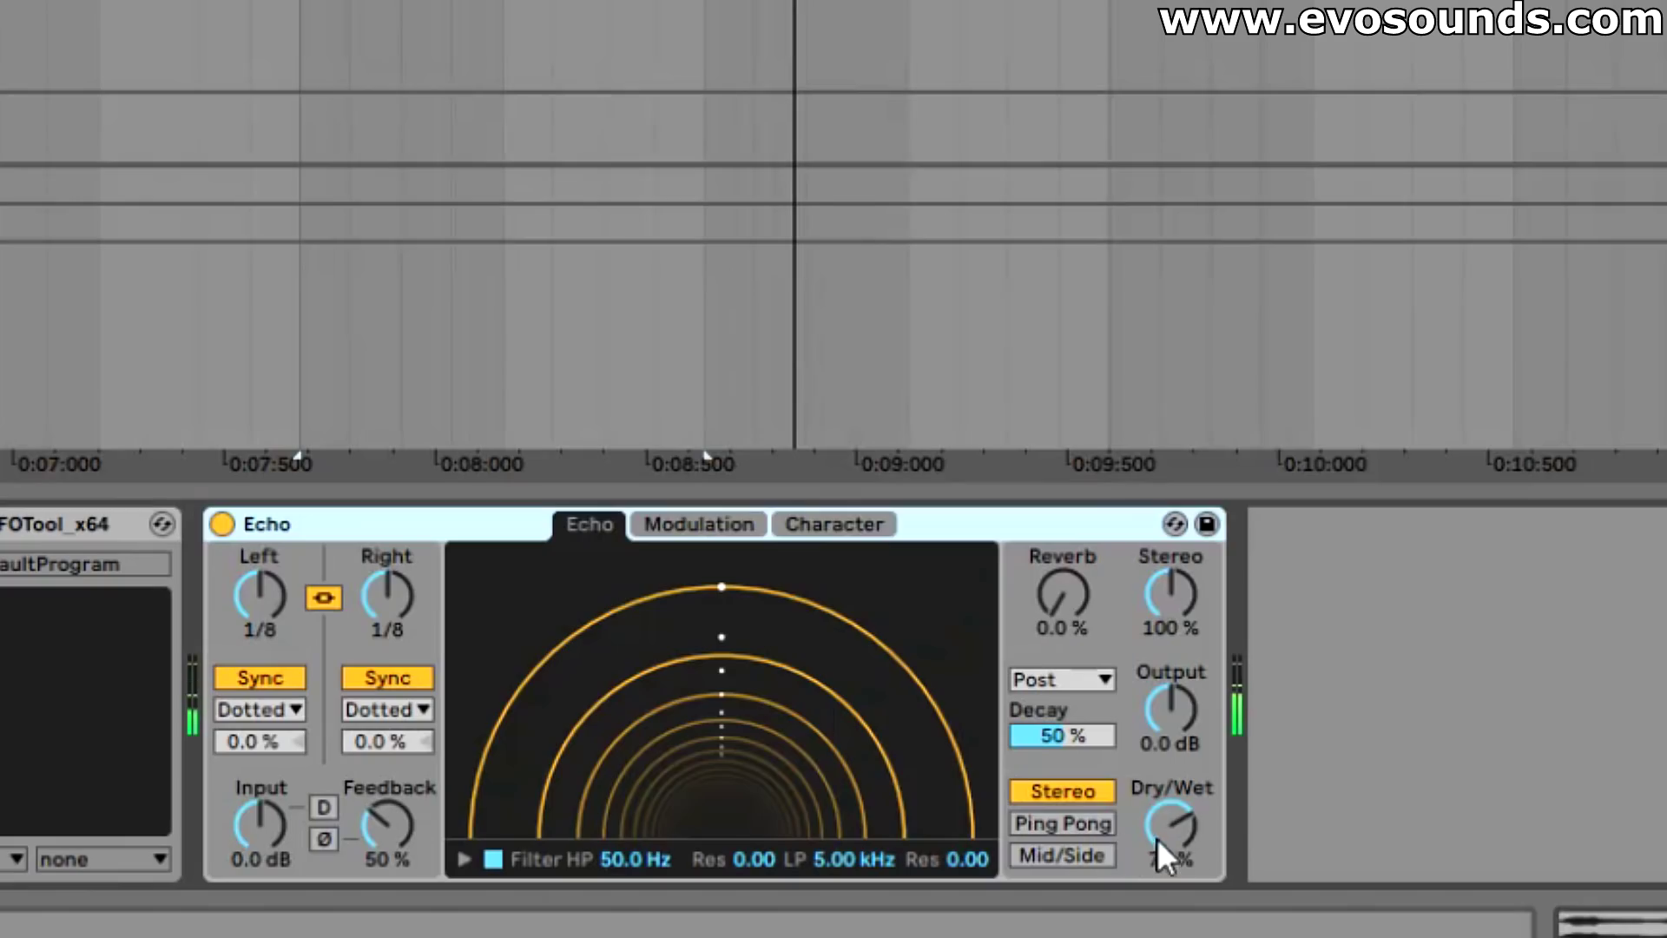
Set Echo to Ping Pong mode at 52% Dry/Wet, with ducking enabled at a -33 dB threshold, while checking the sound.
drag(1159, 837, 1158, 868)
click(710, 526)
click(800, 526)
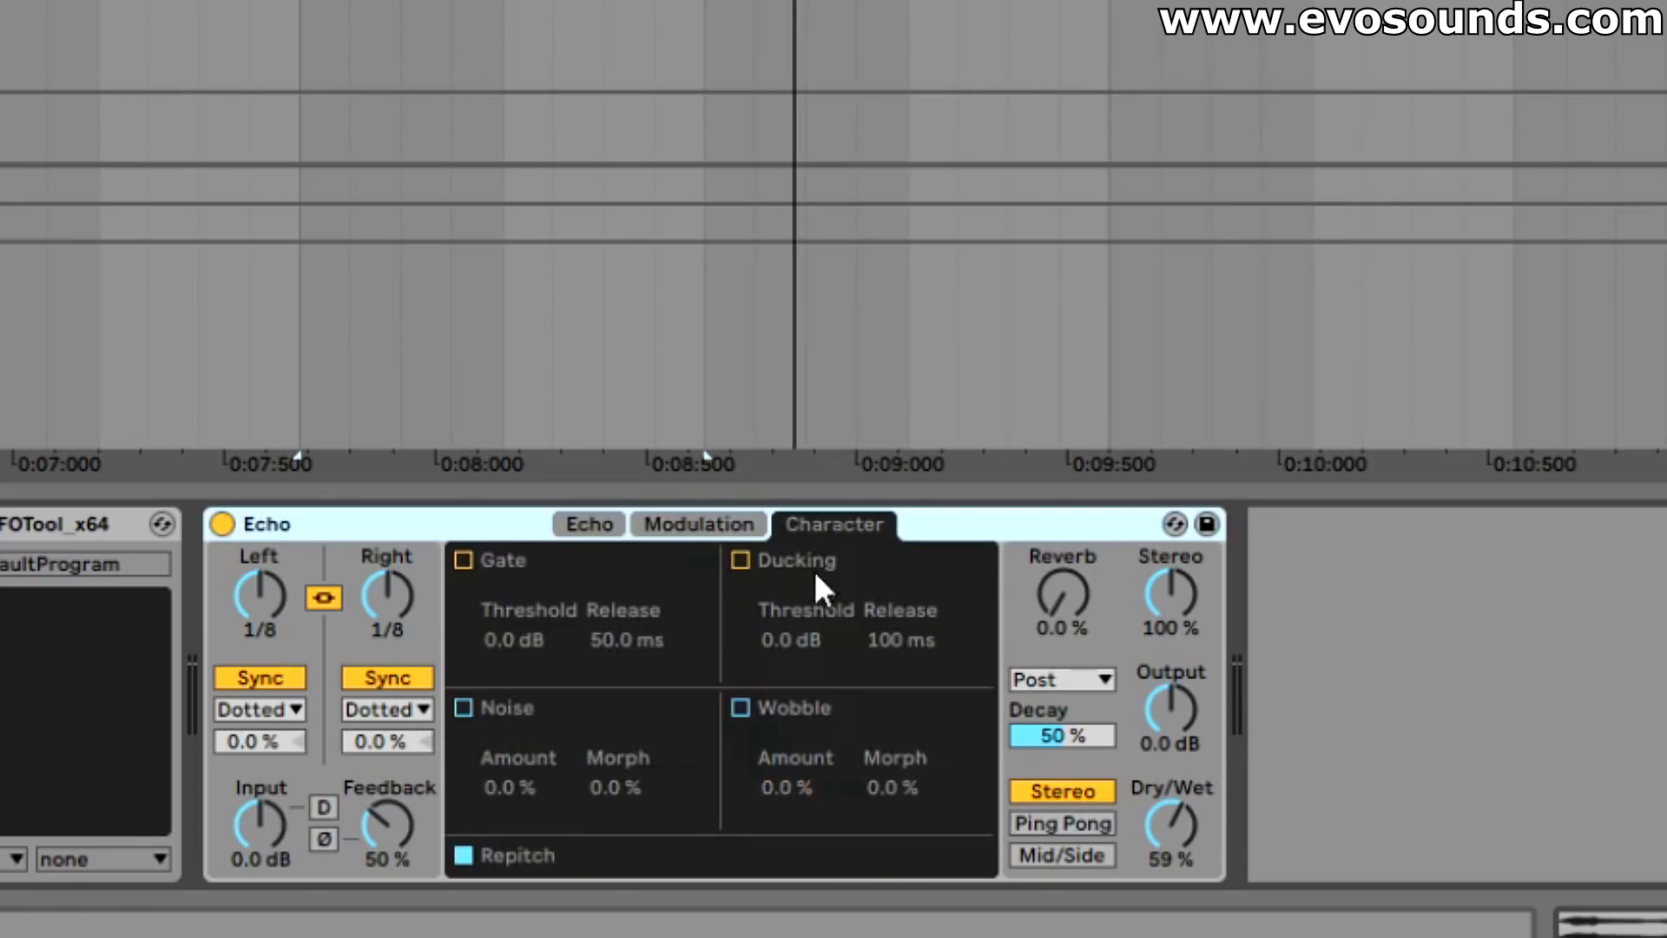
click(740, 560)
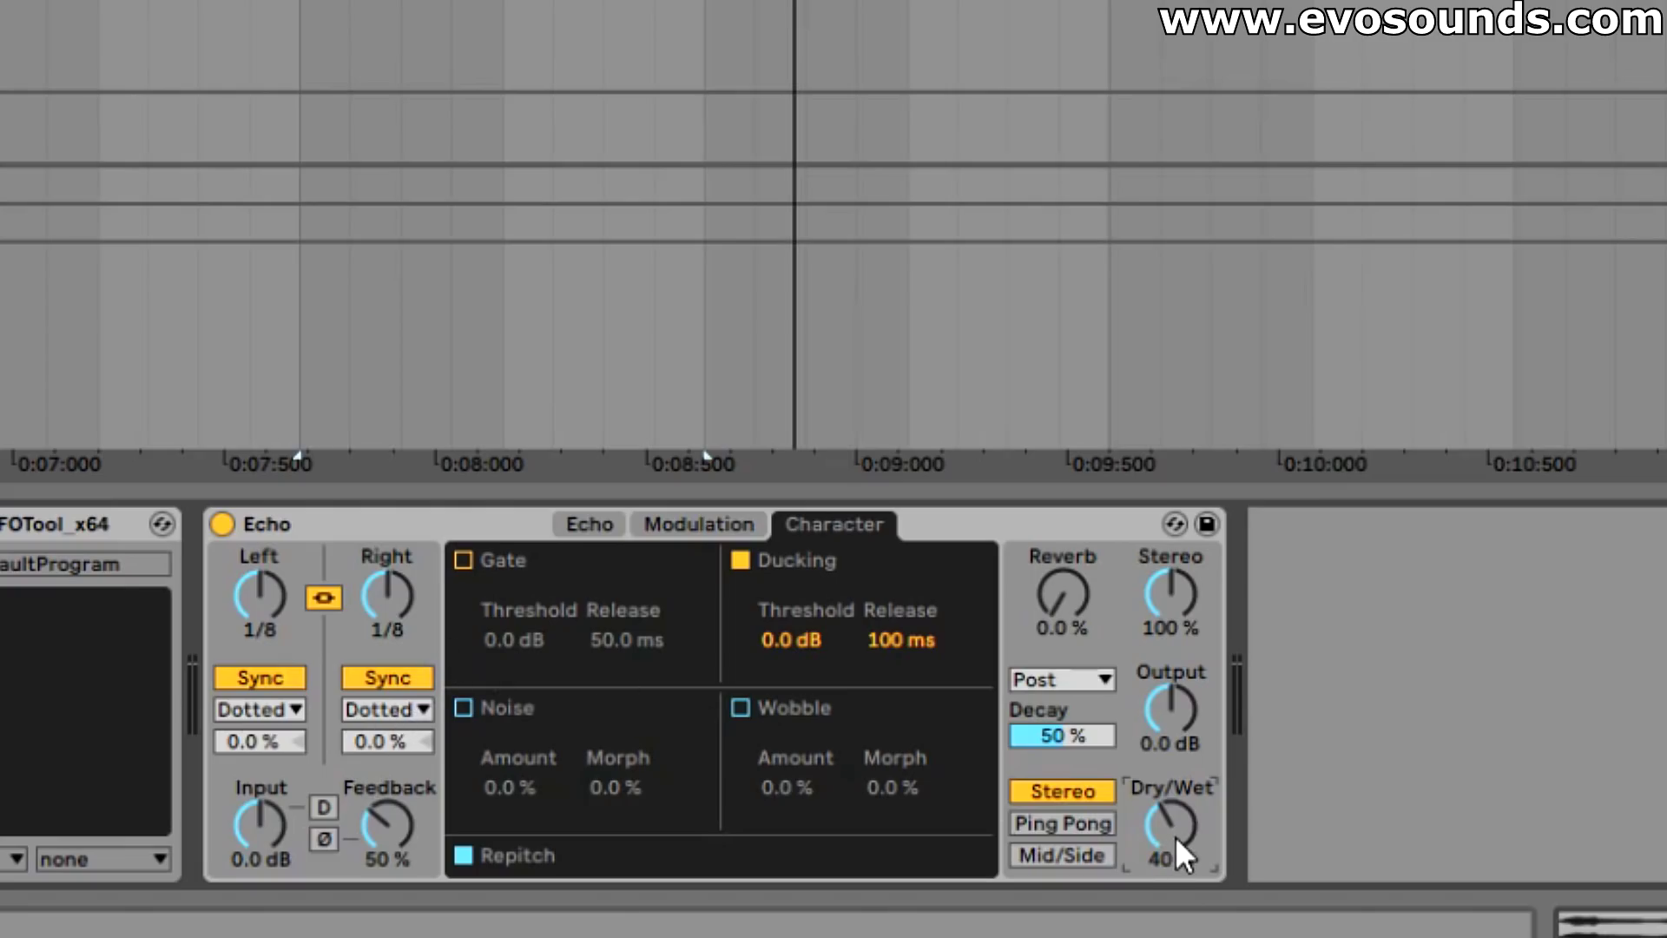
key(space)
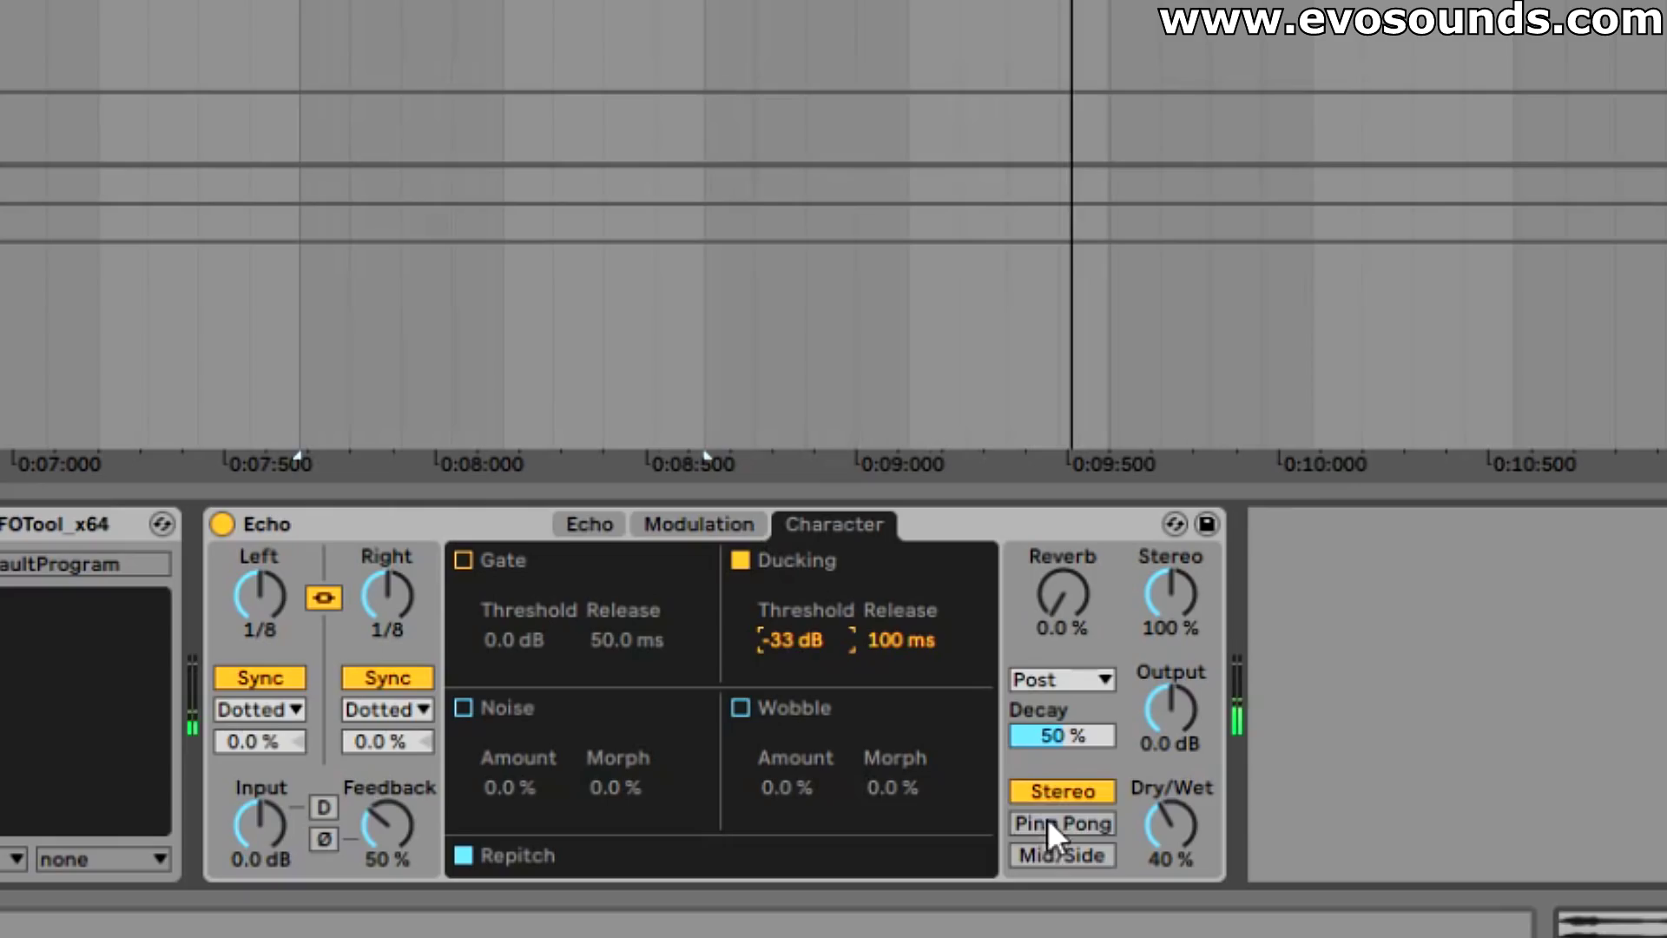
drag(1158, 811, 1158, 800)
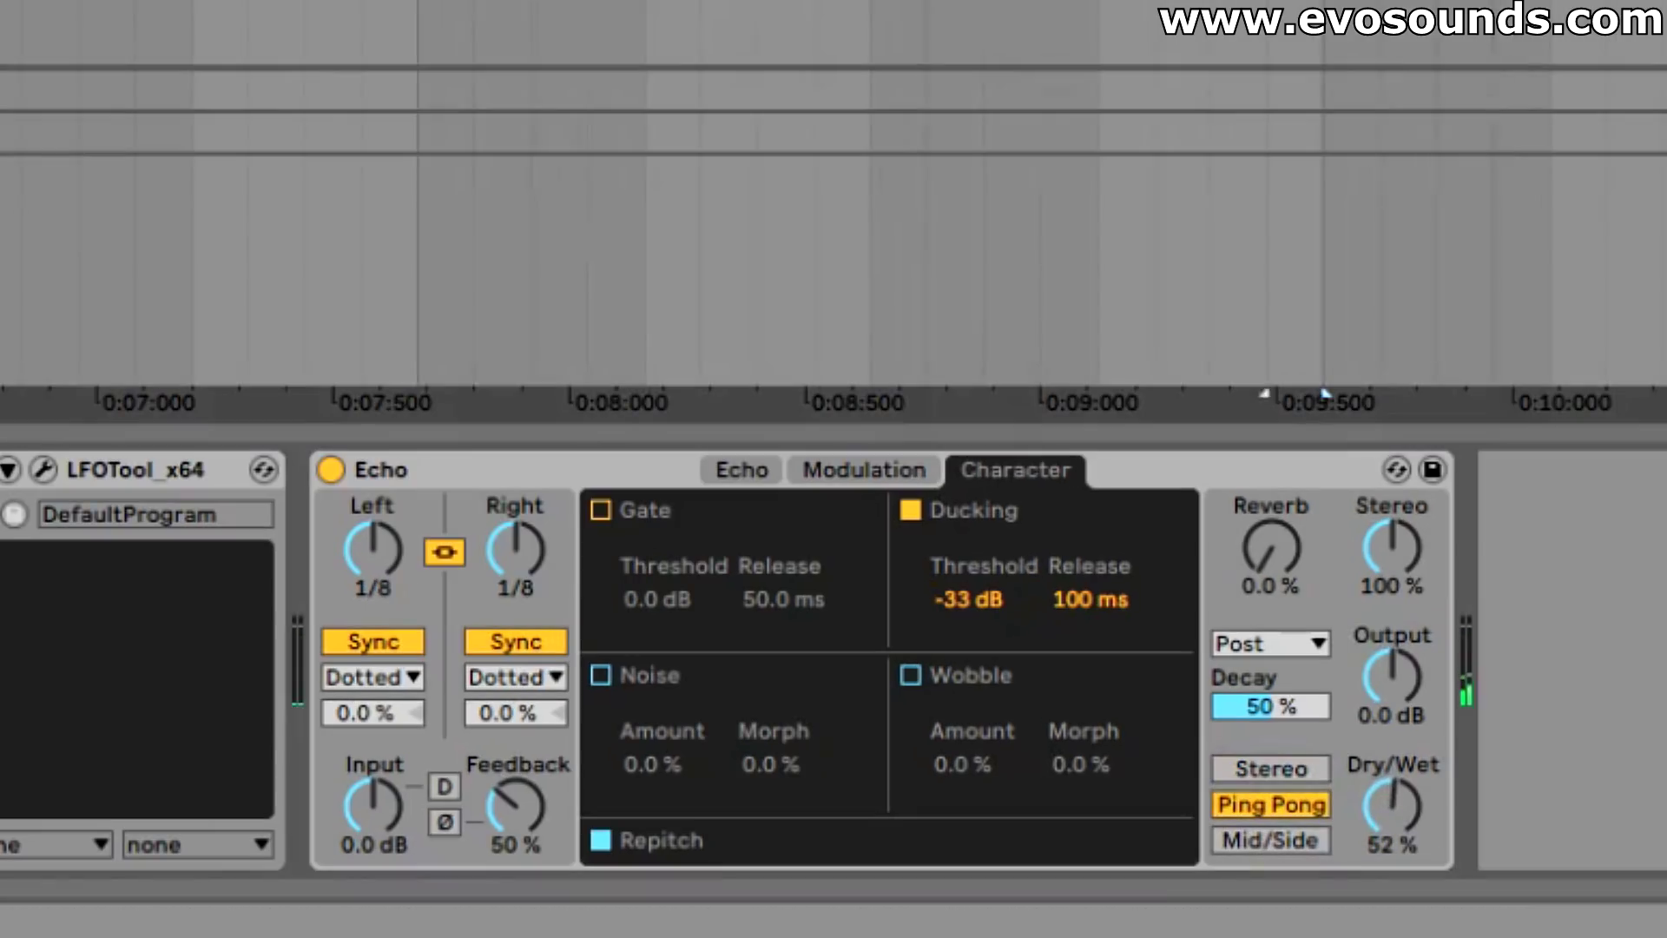
Duplicate the vocal snippet to fill the four bars from 5.1.1 to 9.1.1 and loop that section with the drum loop.
key(ctrl+d)
key(minus)
key(minus)
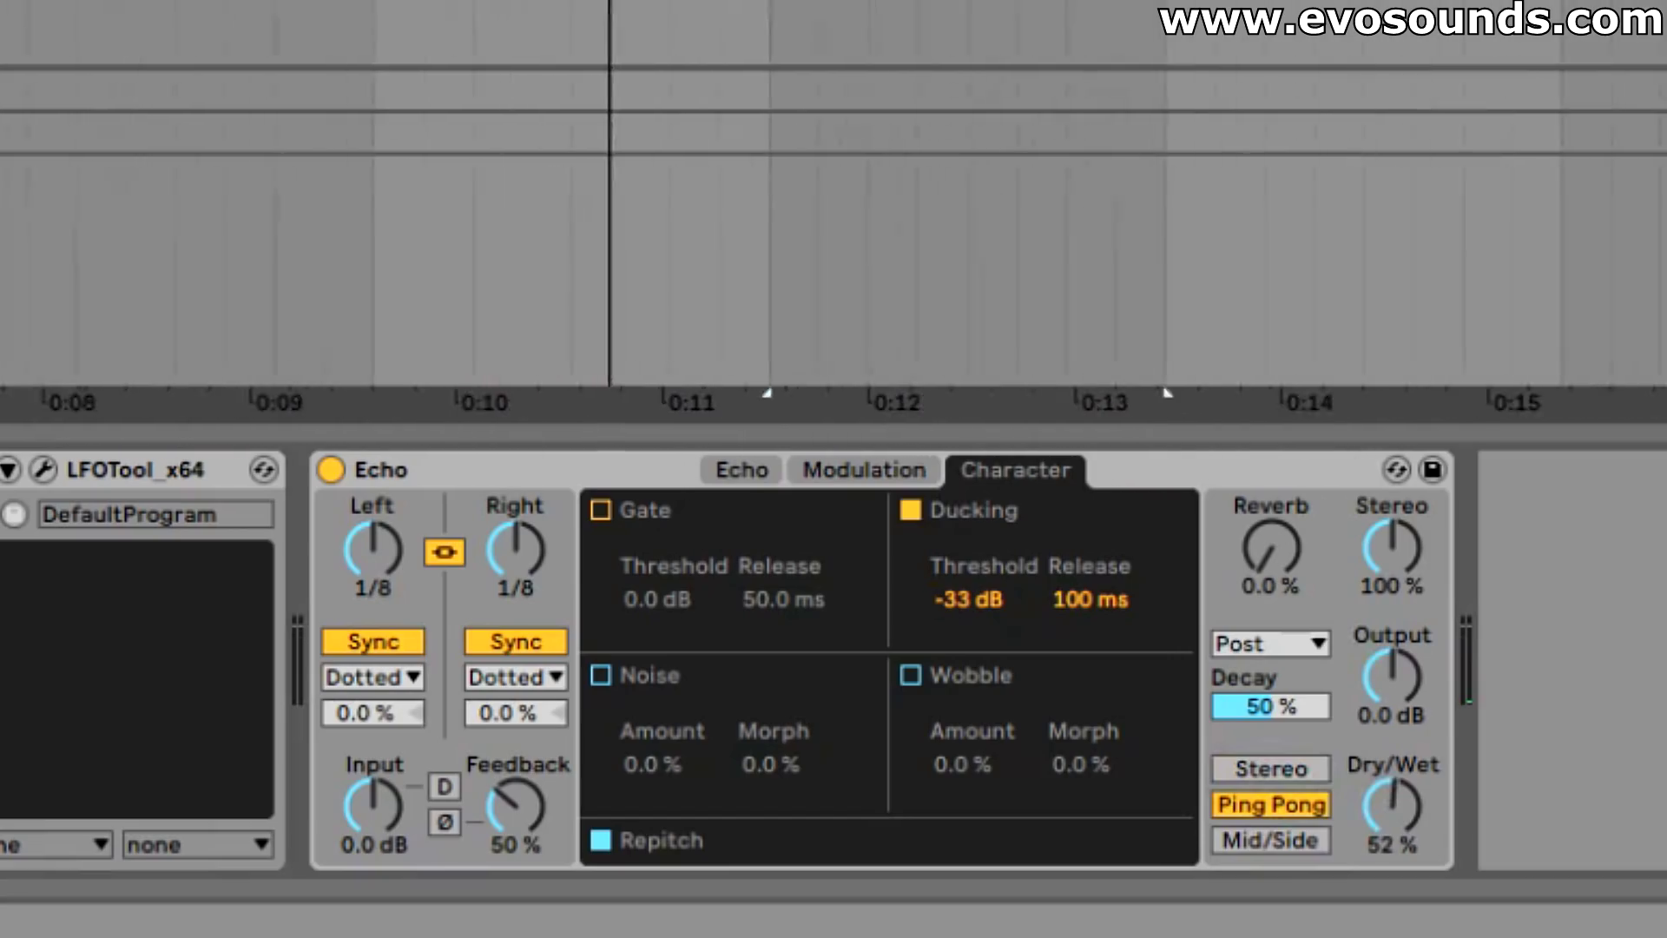
key(minus)
key(ctrl+d)
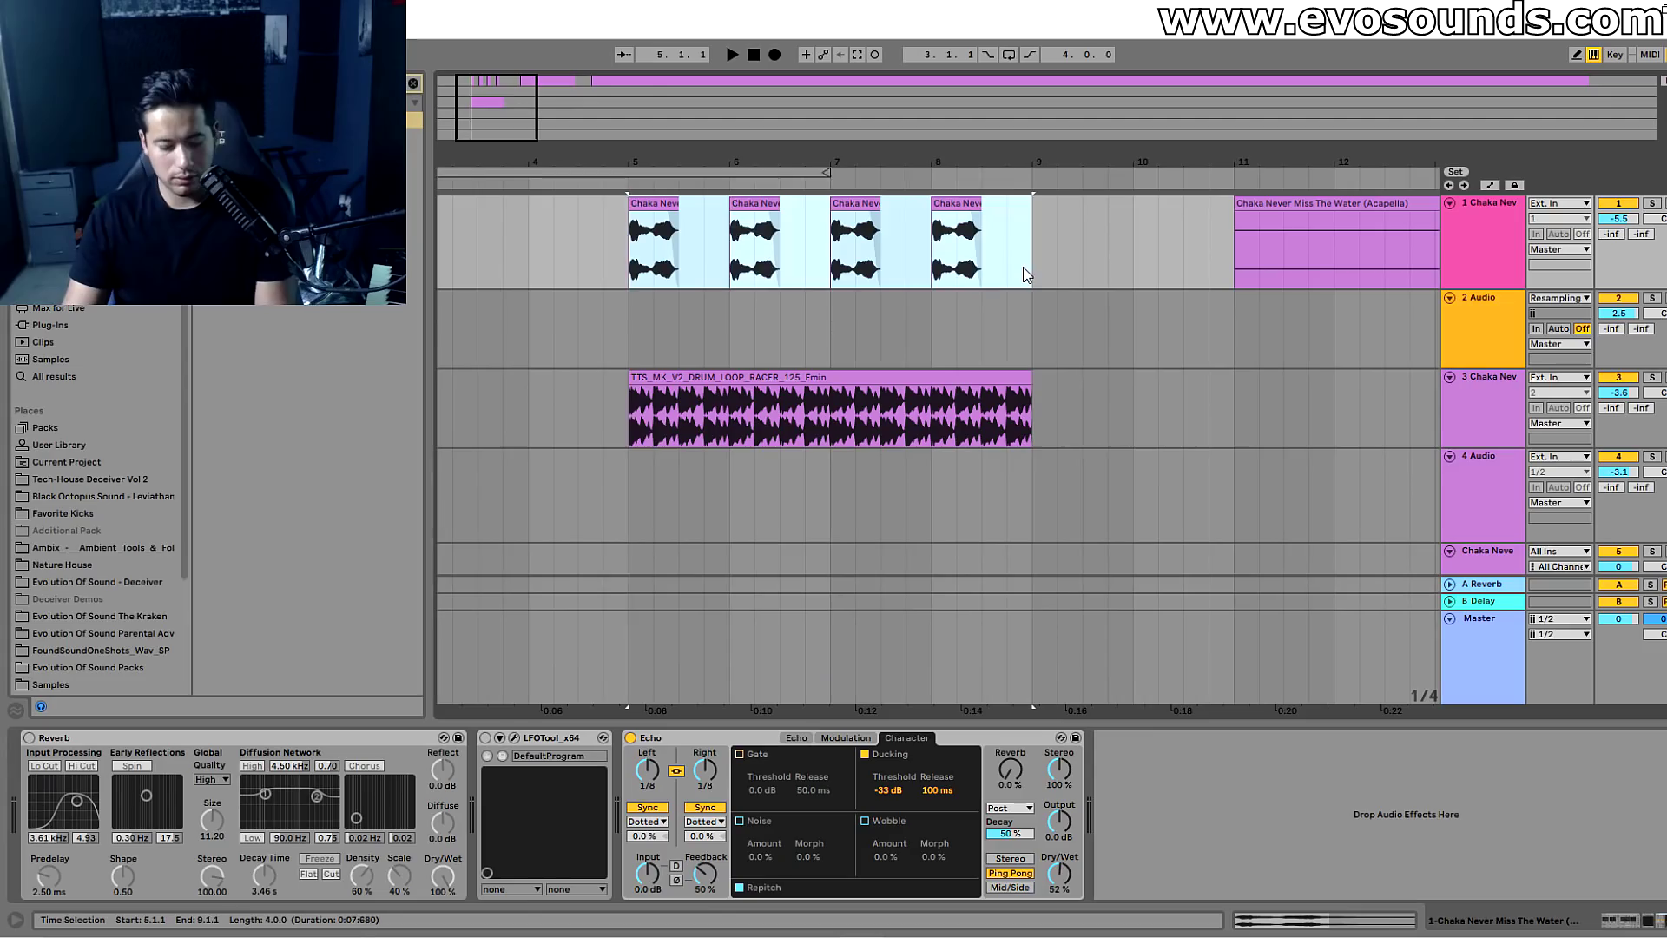
key(ctrl+l)
key(space)
drag(797, 165, 1029, 165)
drag(603, 162, 533, 149)
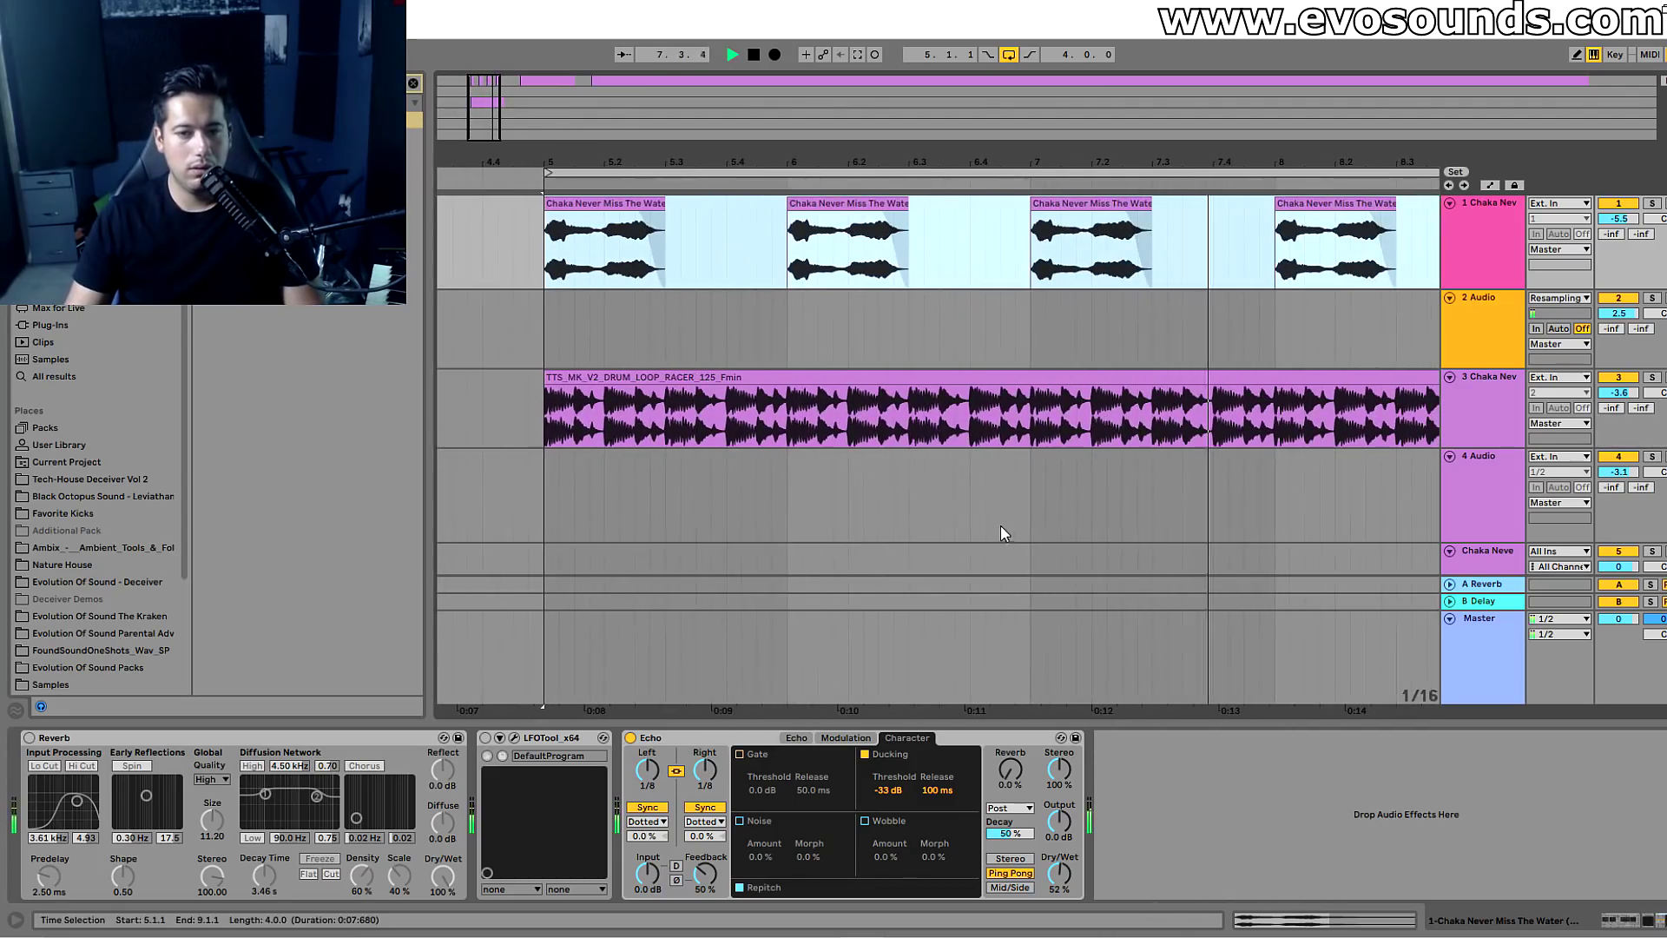
Adjust Echo to a -27 dB ducking threshold, 36% reverb, 48% Dry/Wet and 1/4 delay times, and raise track 1 to -1.8 dB.
drag(886, 790, 885, 778)
drag(1018, 780, 1018, 749)
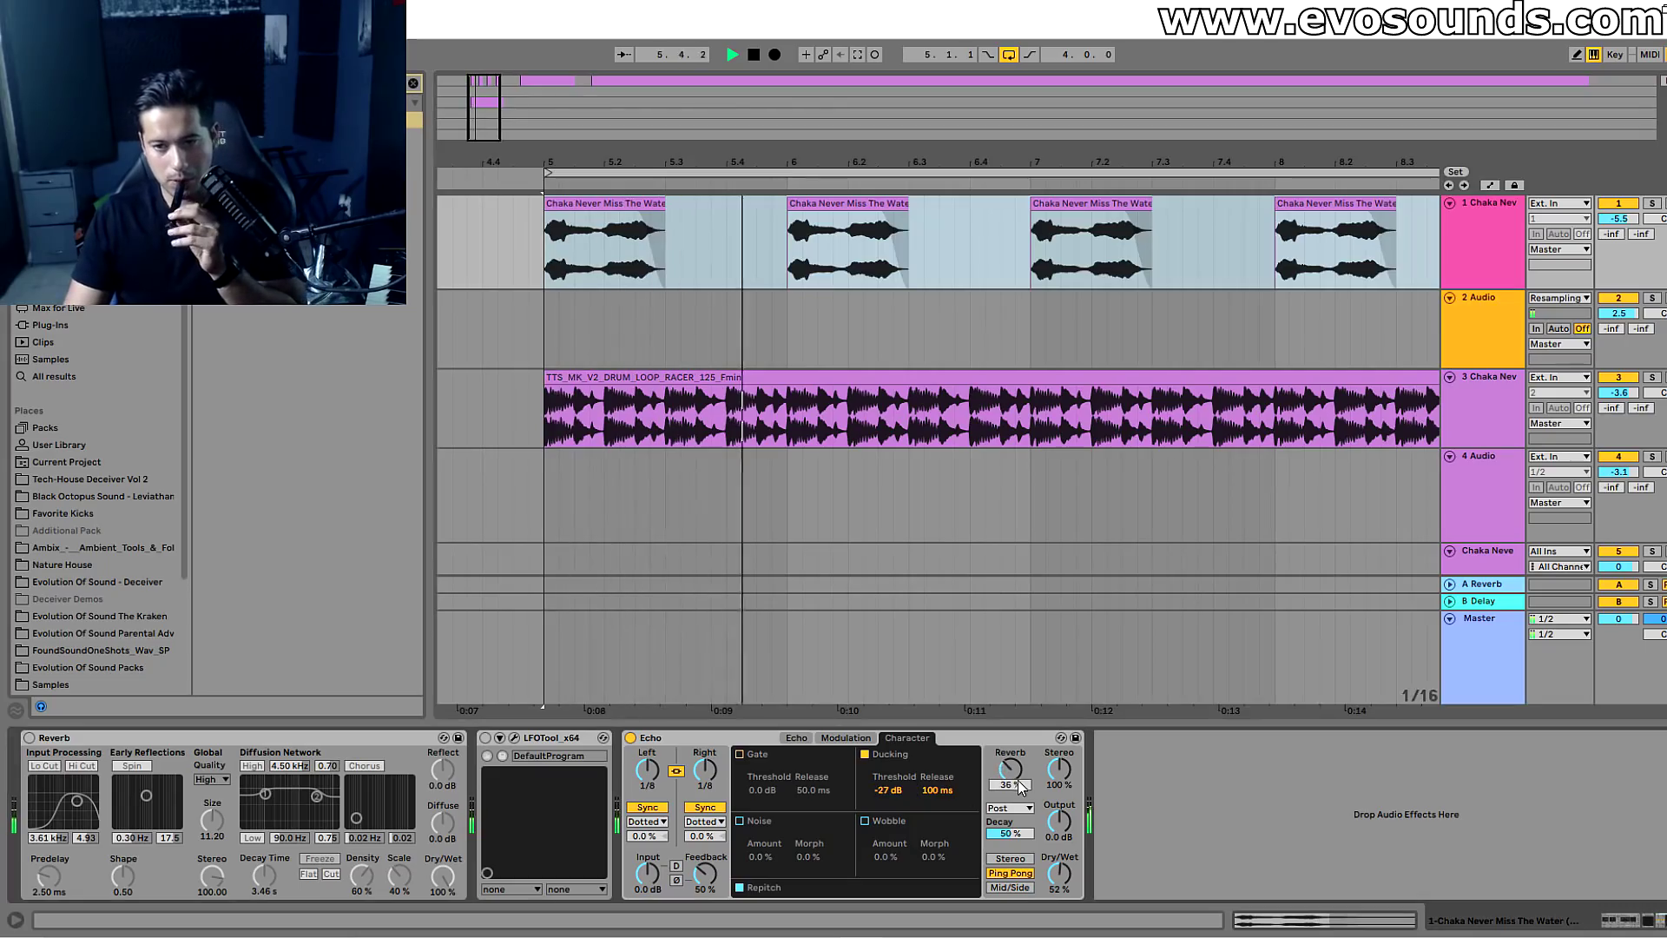
drag(1058, 873, 1059, 878)
drag(1618, 219, 1618, 205)
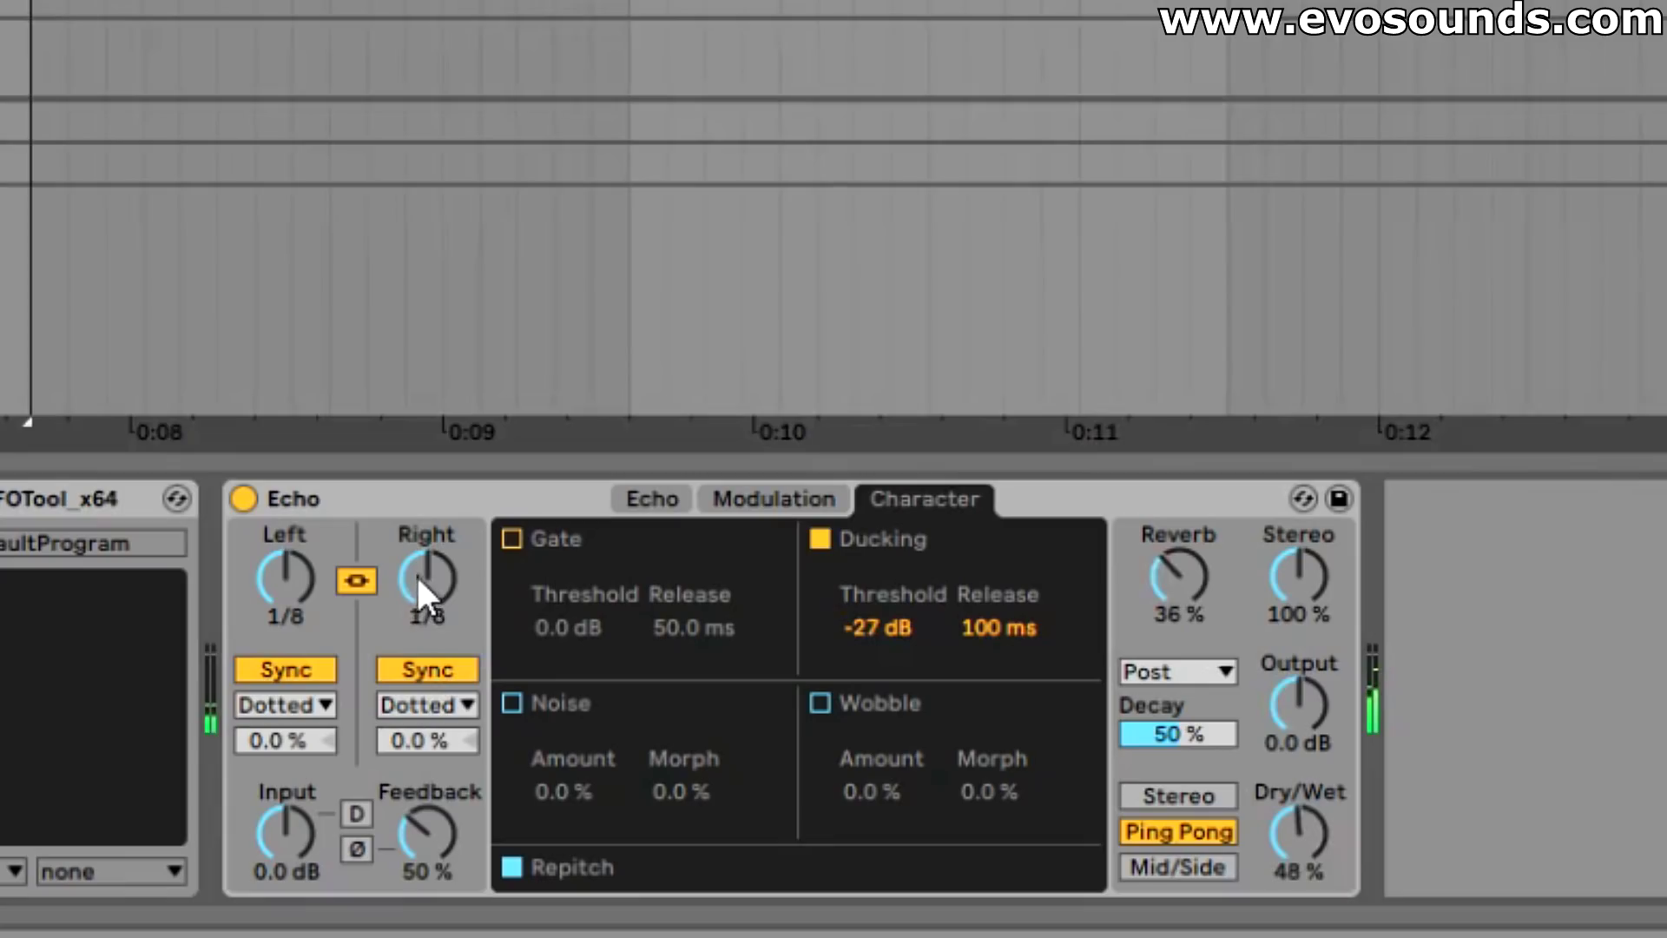
drag(705, 766, 705, 760)
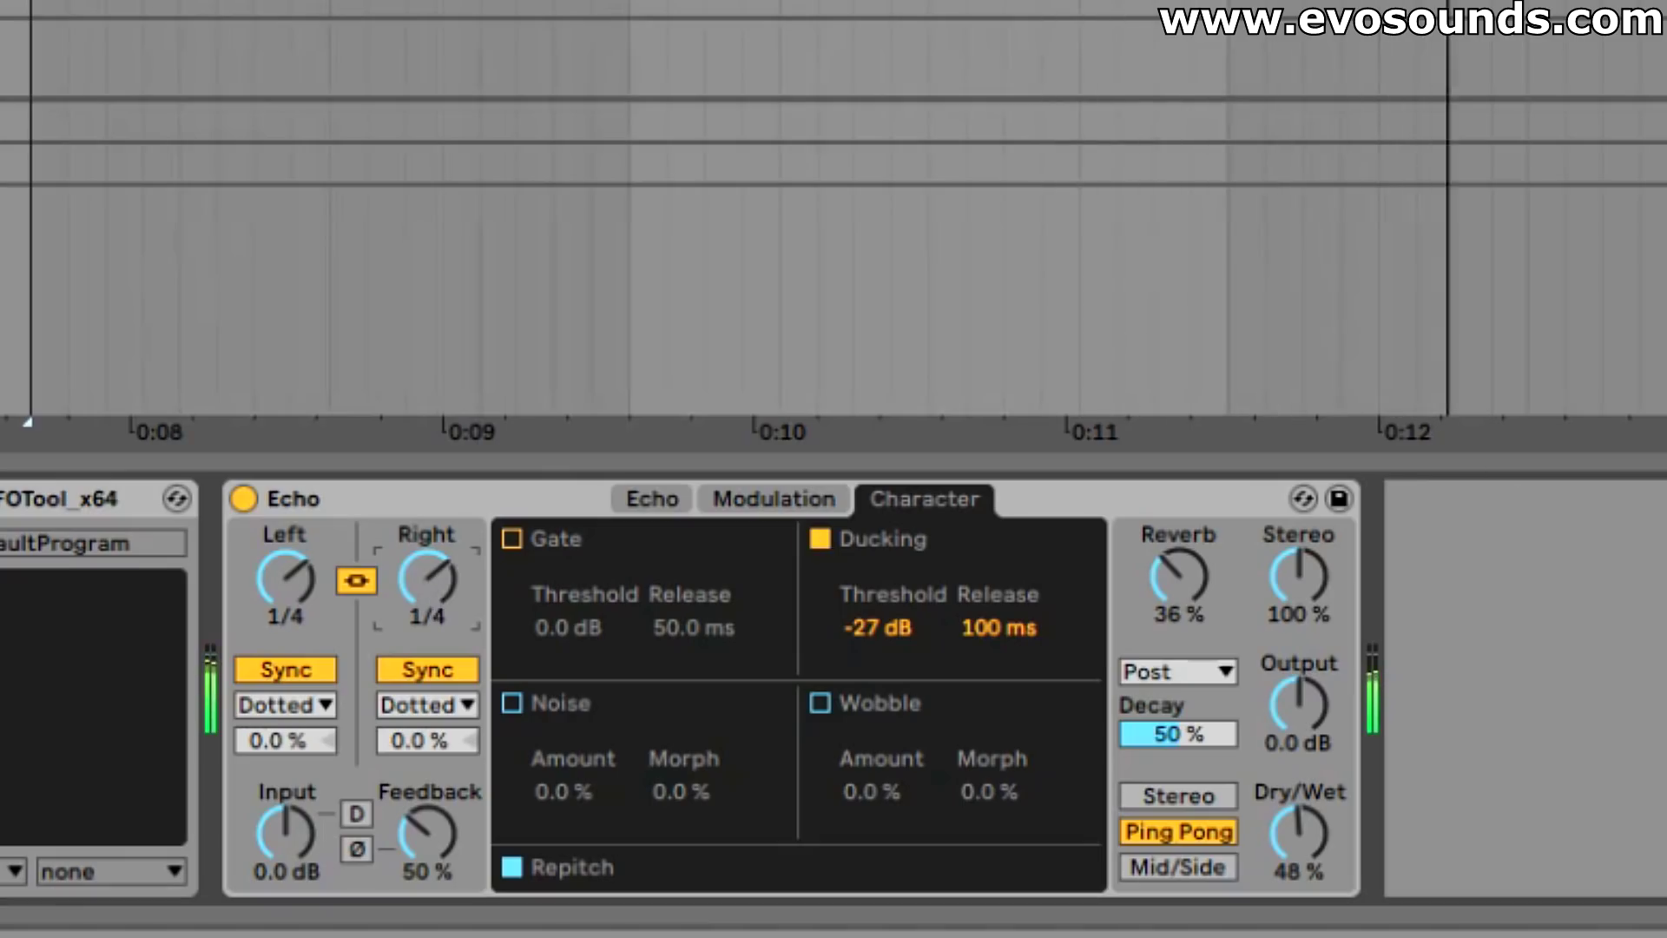
Set Echo's high-pass filter to 534 Hz and low-pass to 1.23 kHz, and raise its reverb to 40% during playback.
key(minus)
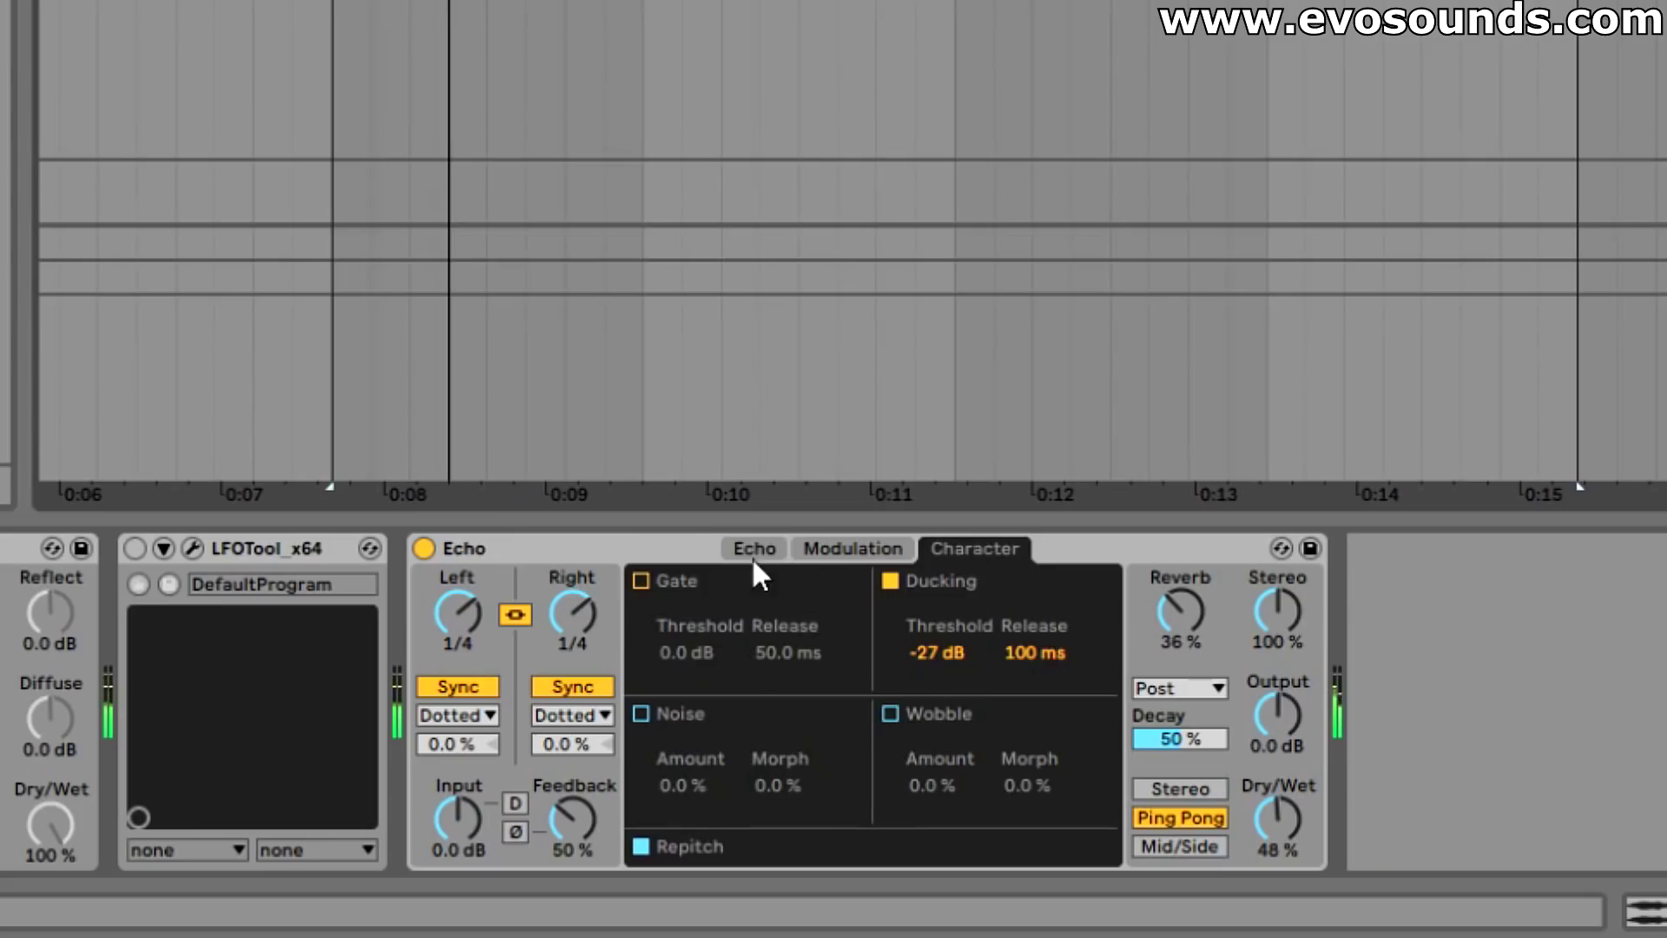
click(652, 498)
click(511, 872)
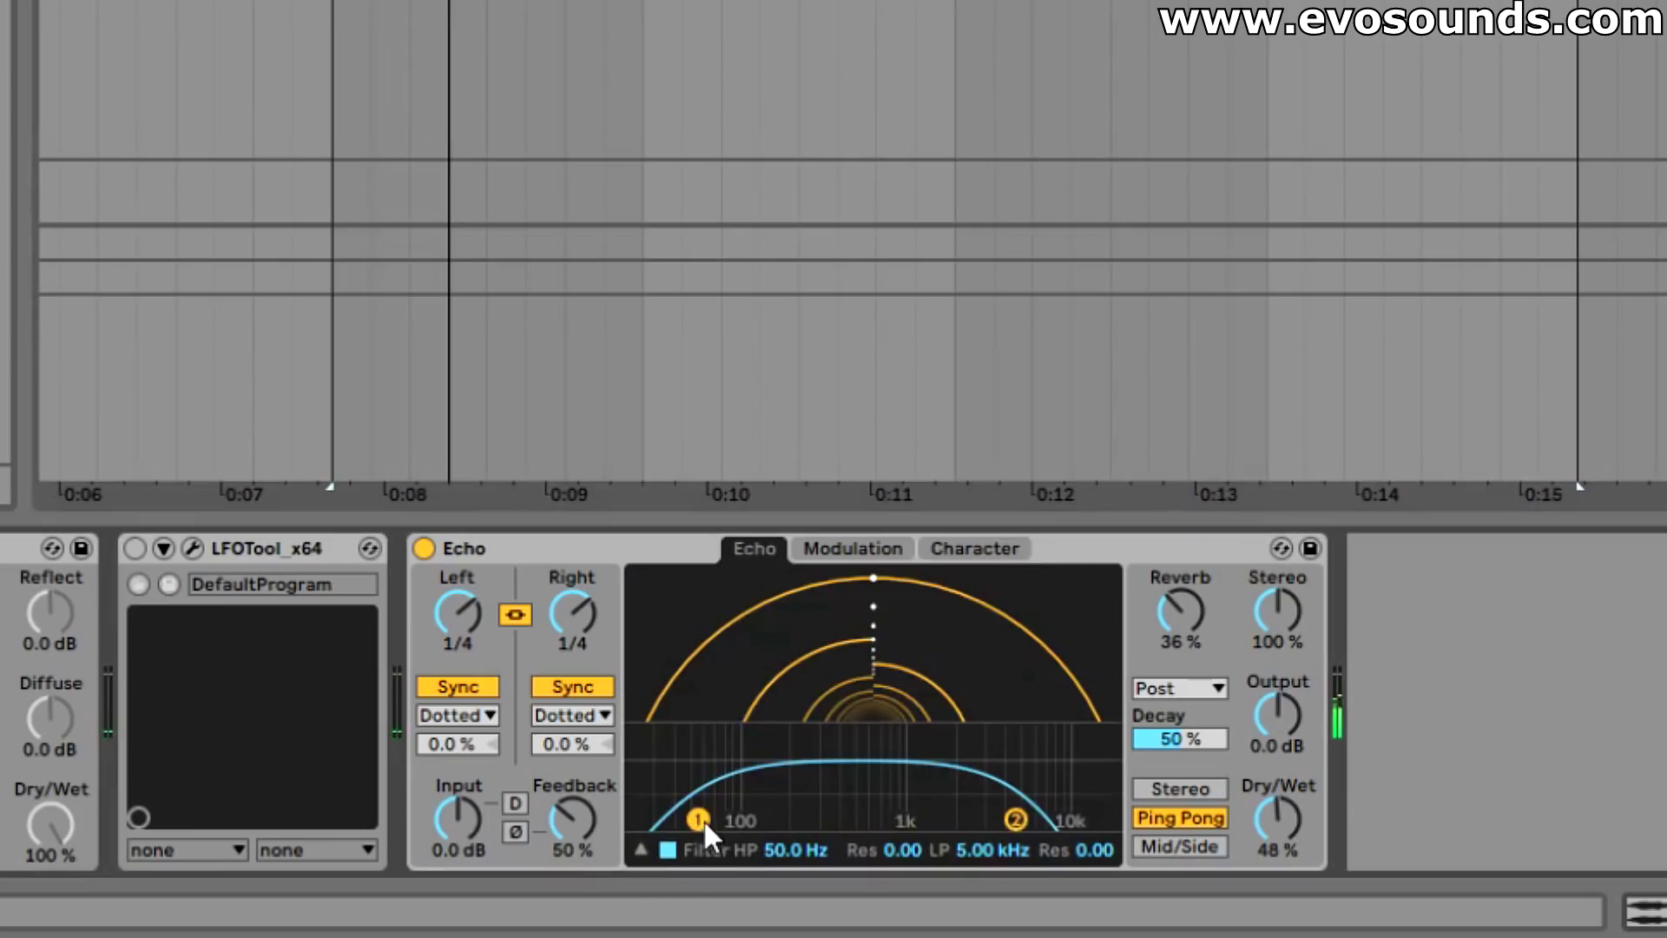
drag(700, 819, 823, 812)
drag(1015, 818, 1106, 809)
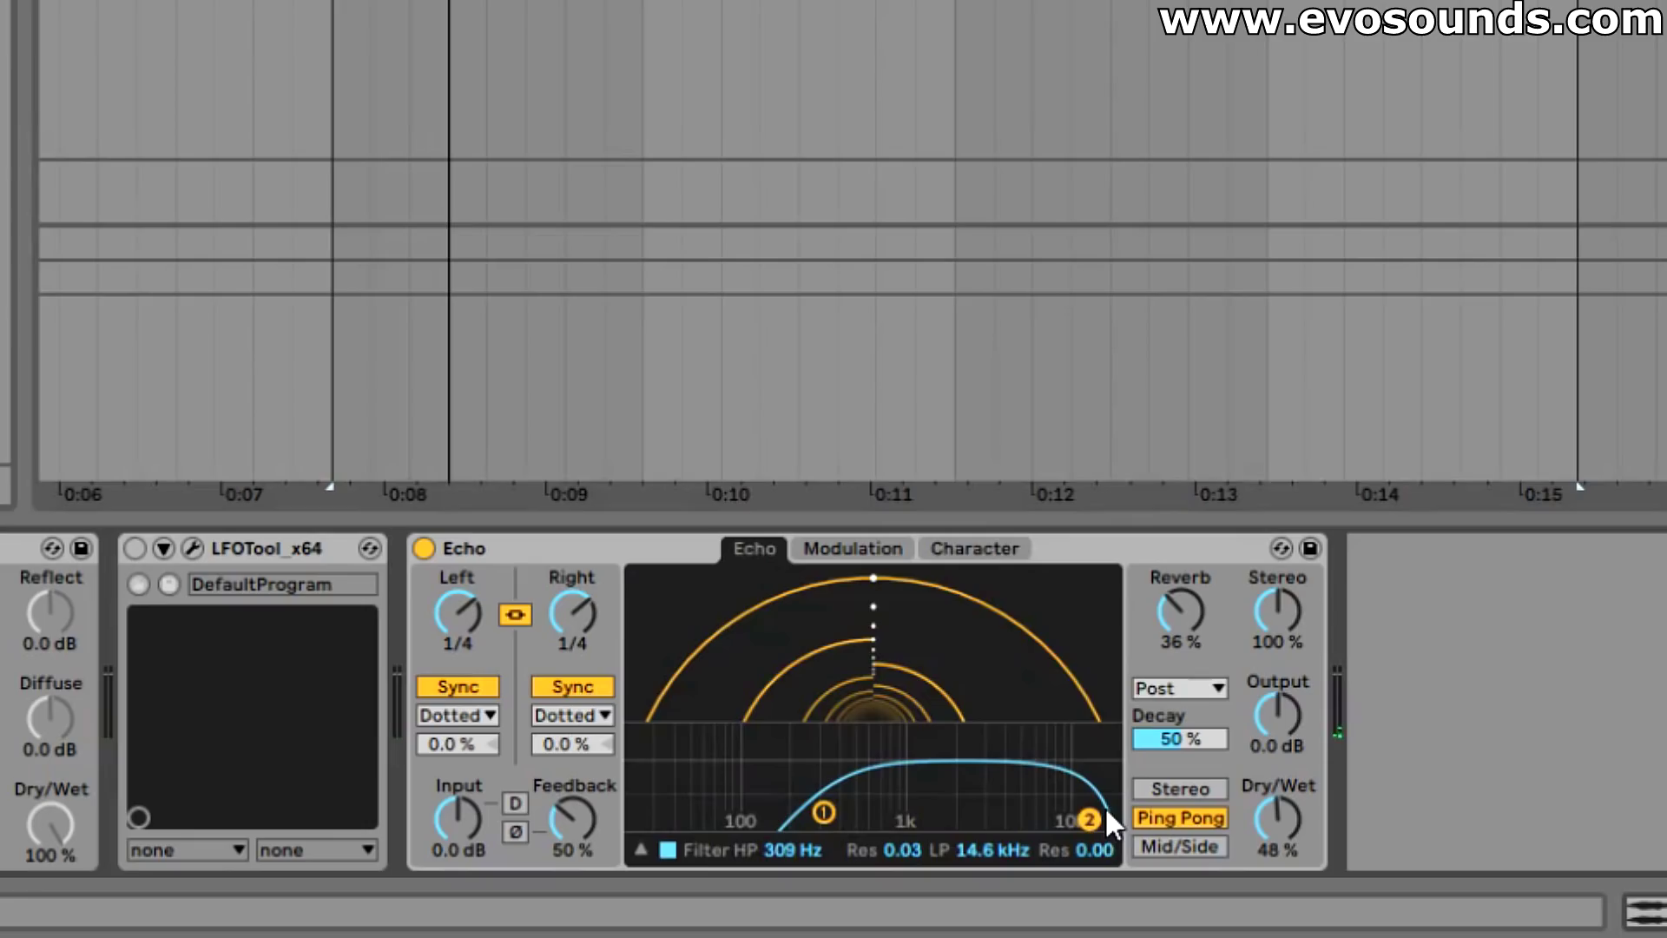
drag(823, 812, 861, 809)
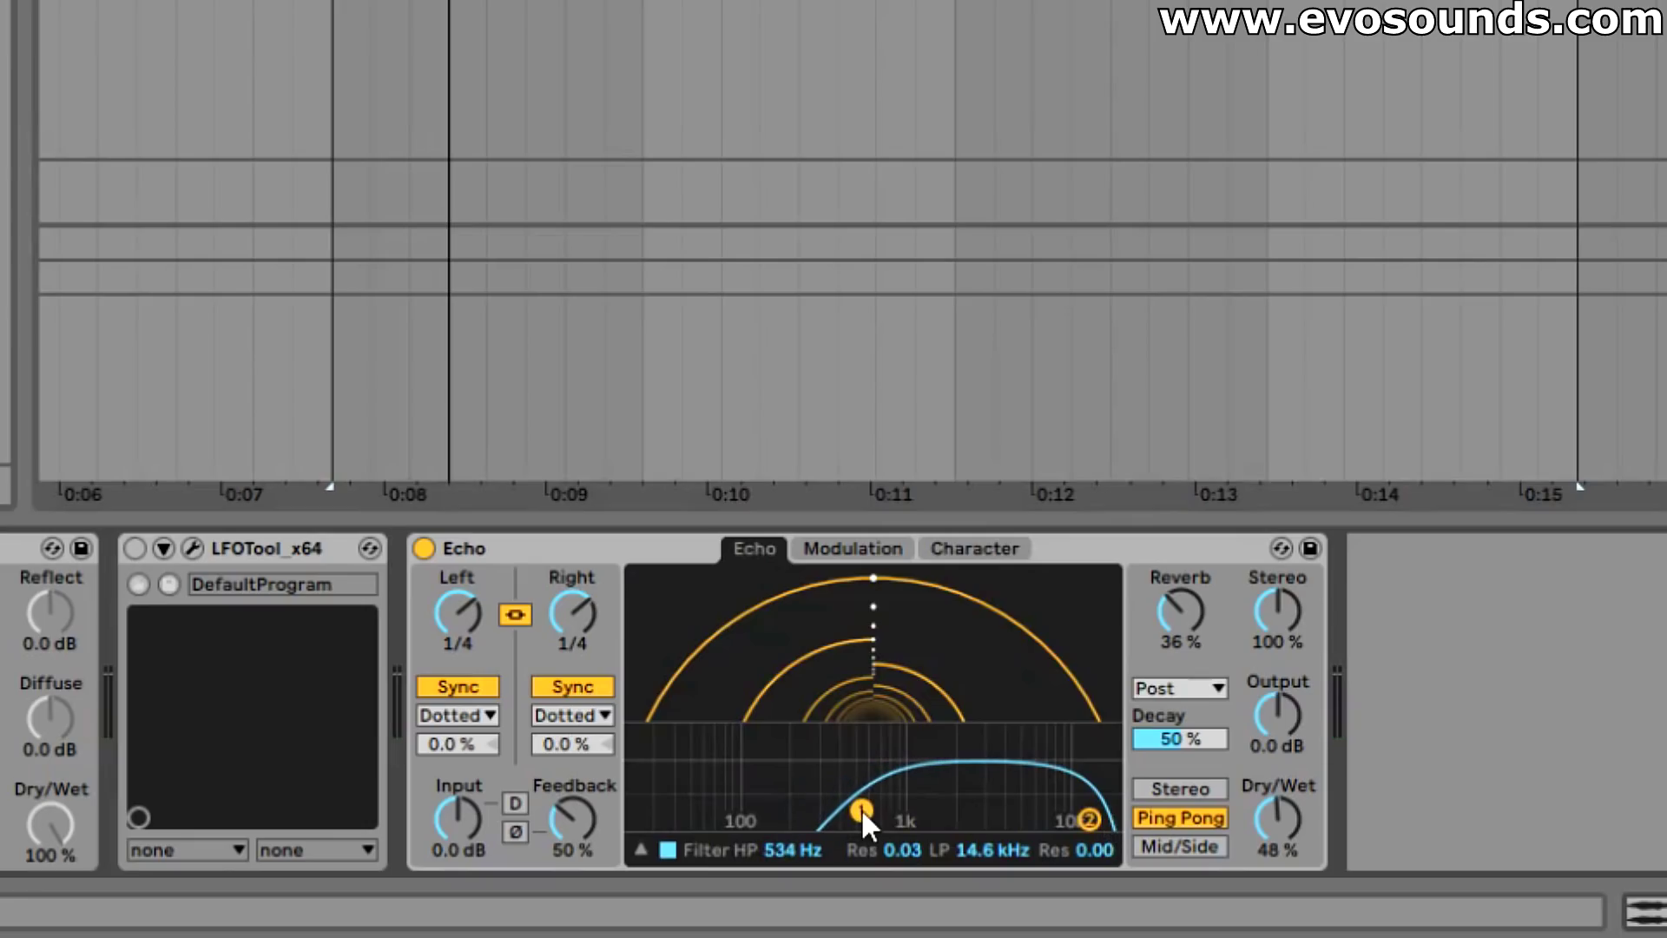
key(space)
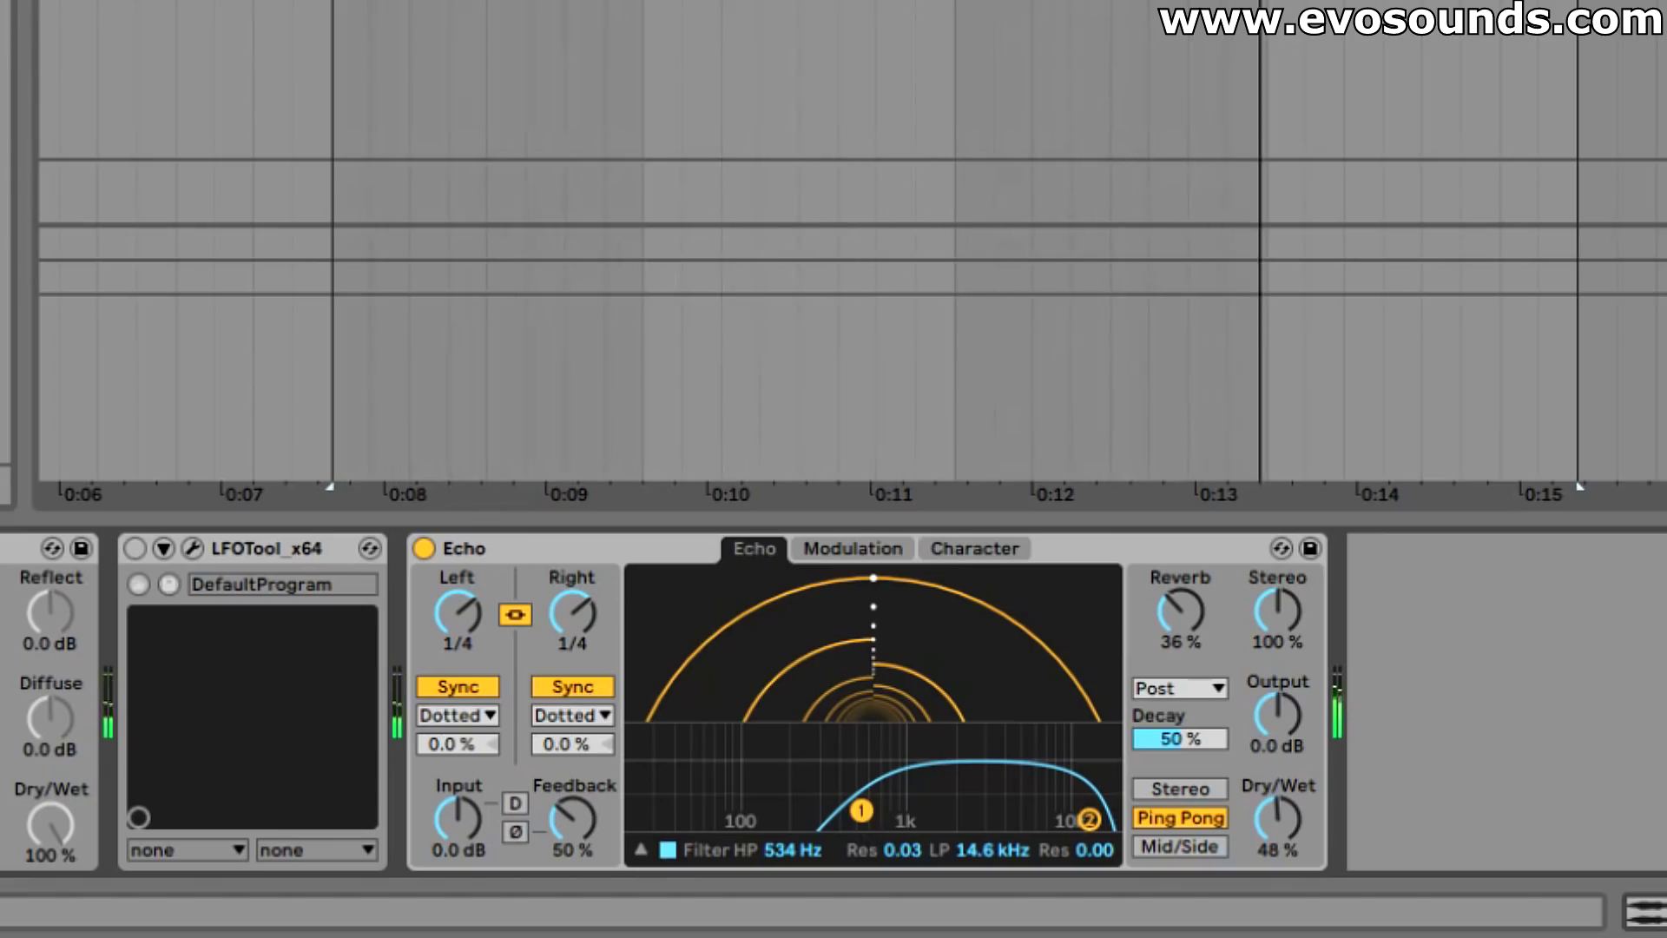
drag(1195, 613, 1194, 602)
drag(1076, 775, 920, 779)
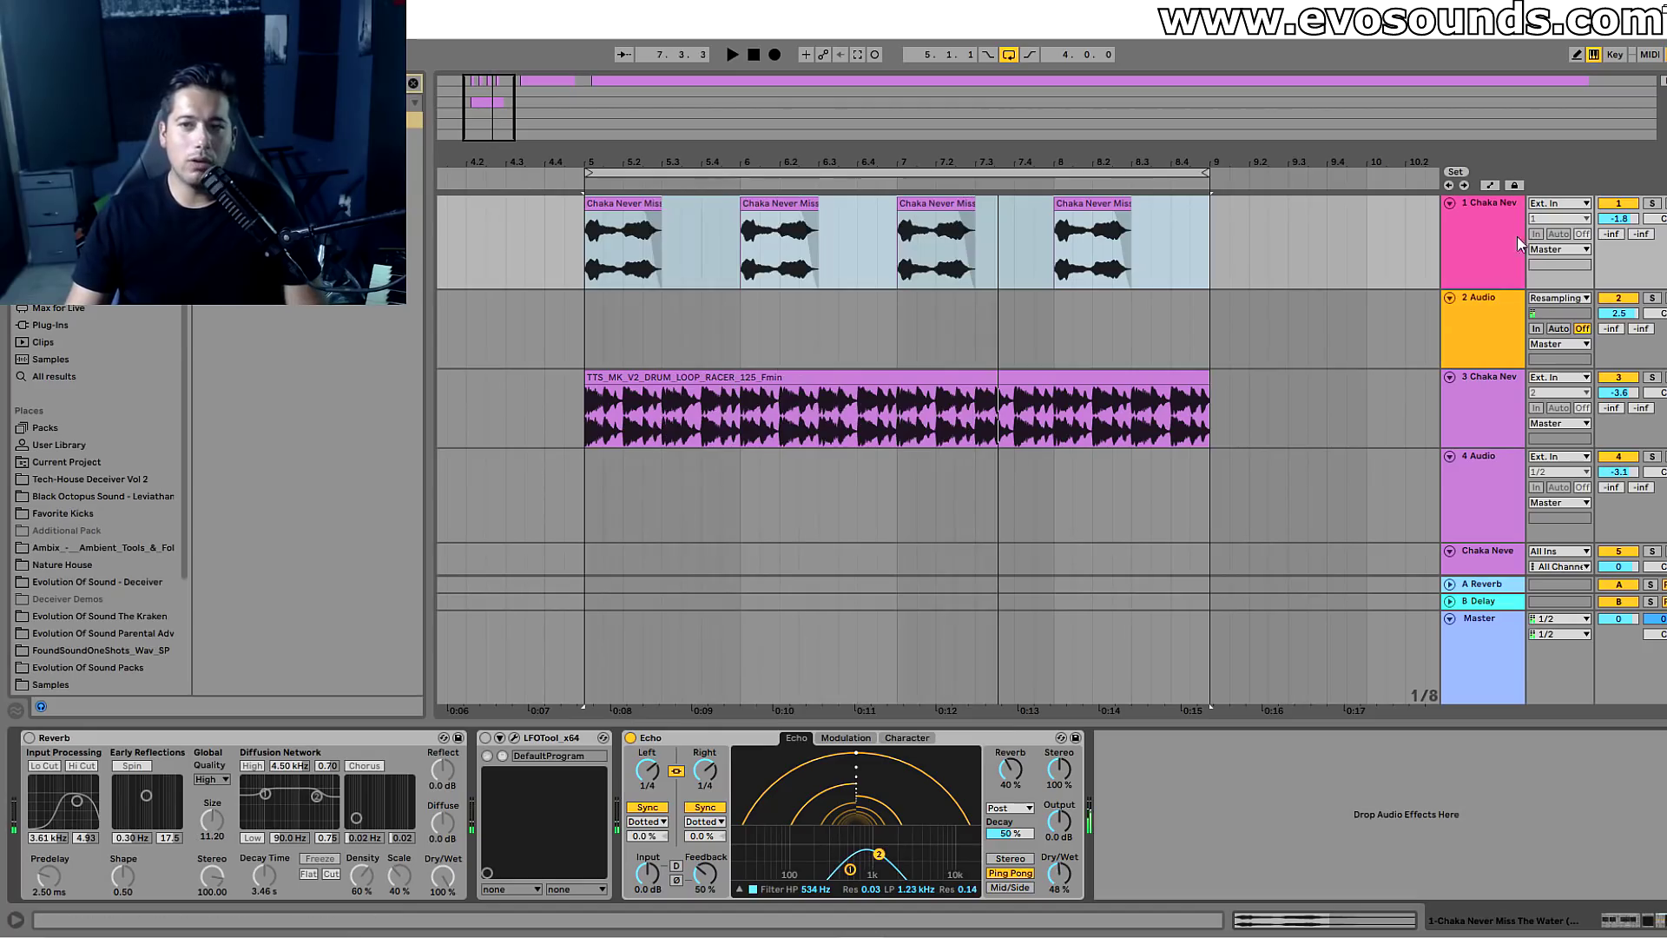
Prepare Echo on track 1 for resampling with 100% Dry/Wet, 80% feedback and ducking turned off.
click(1496, 295)
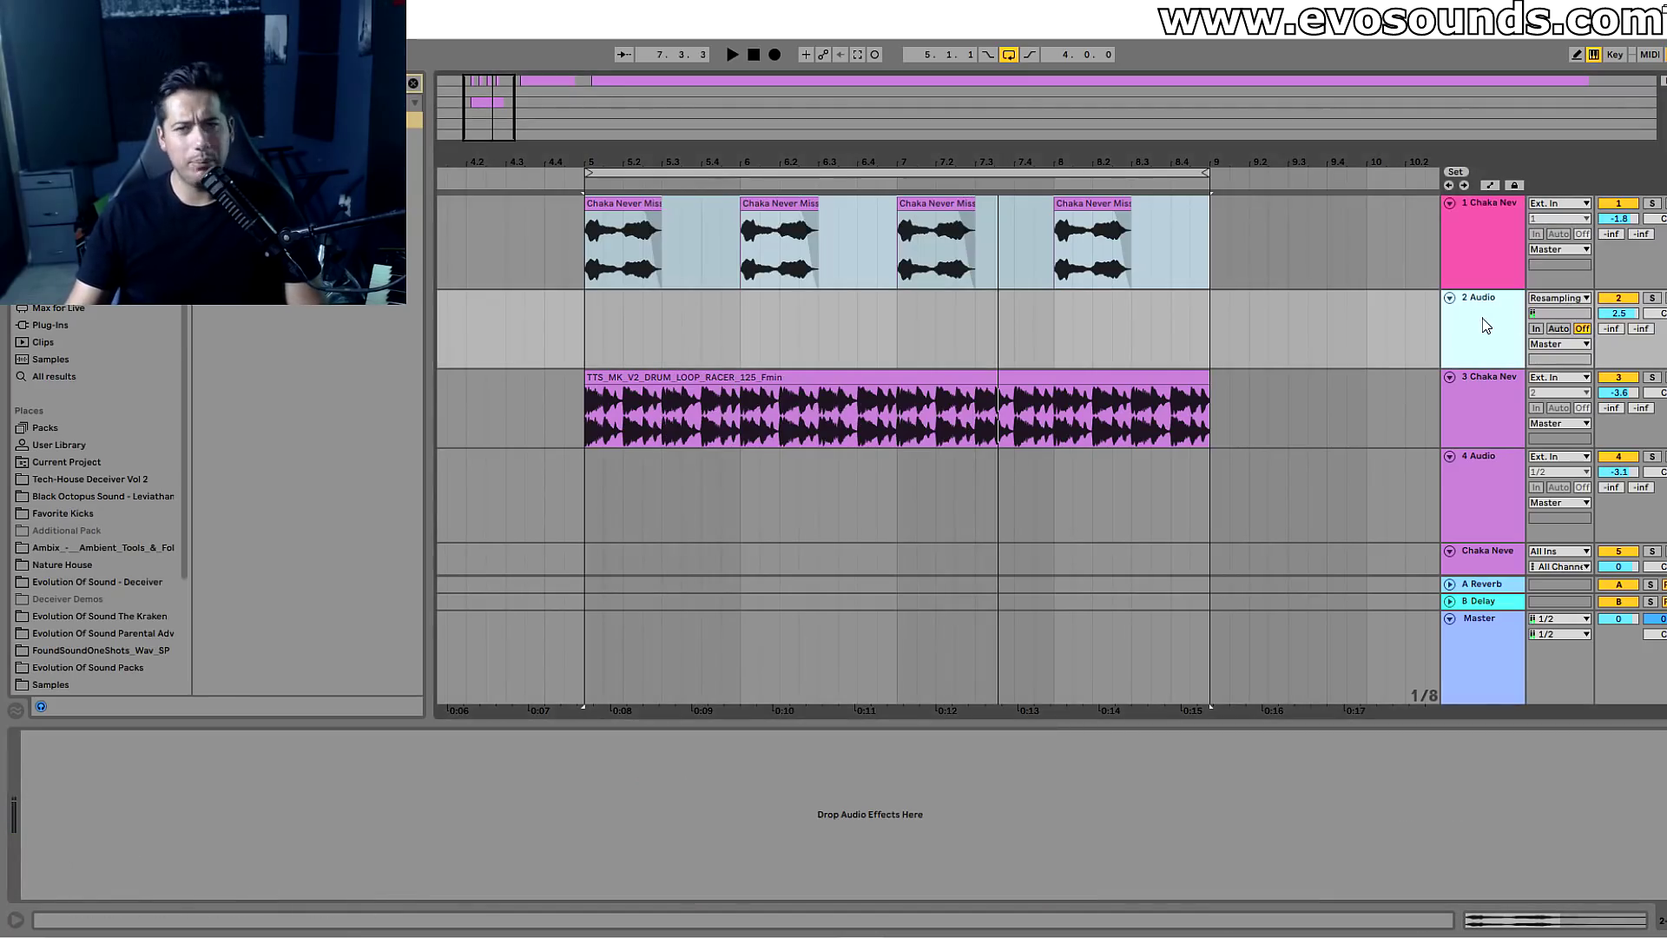
click(595, 309)
click(1476, 260)
click(1030, 843)
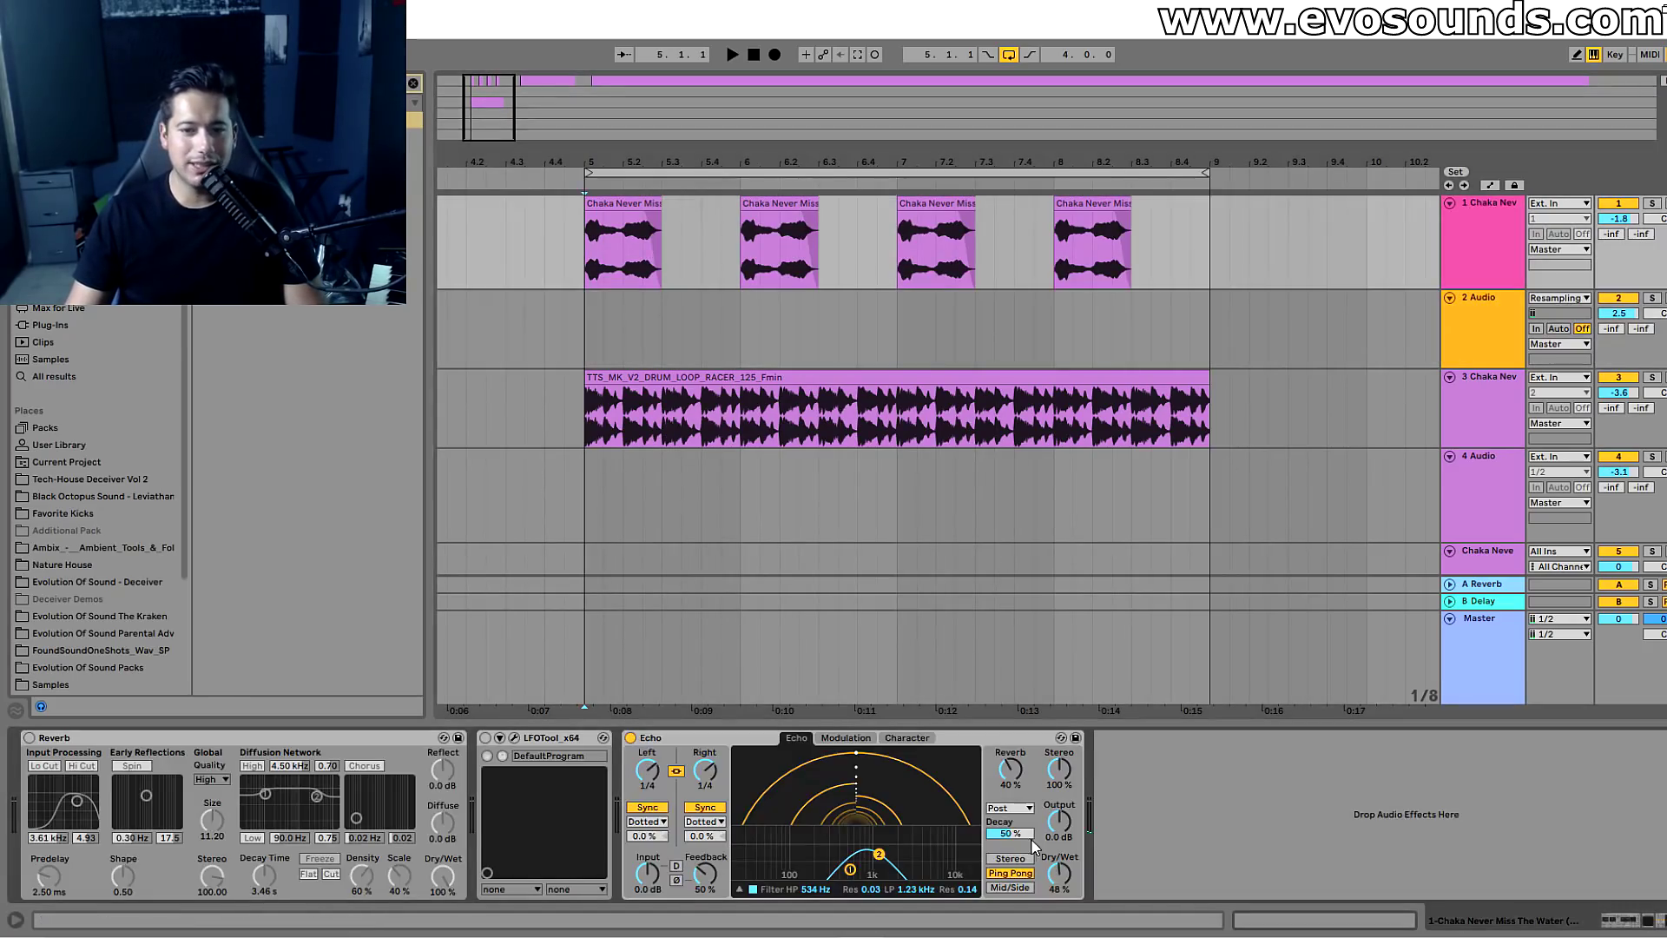
click(845, 738)
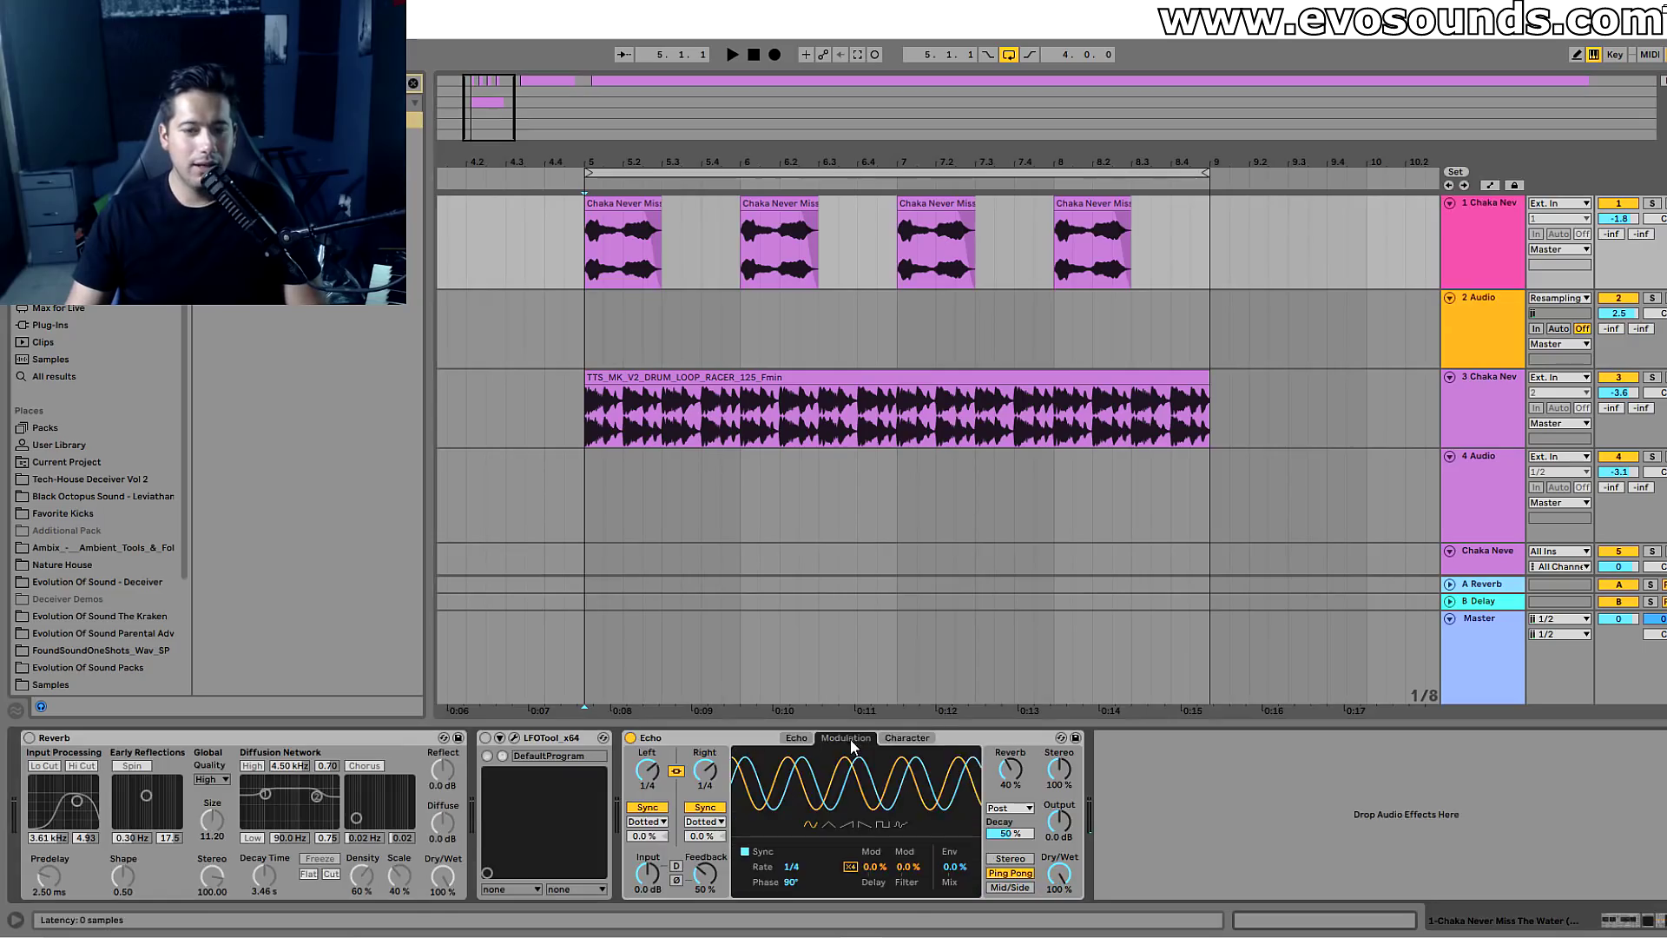
click(907, 739)
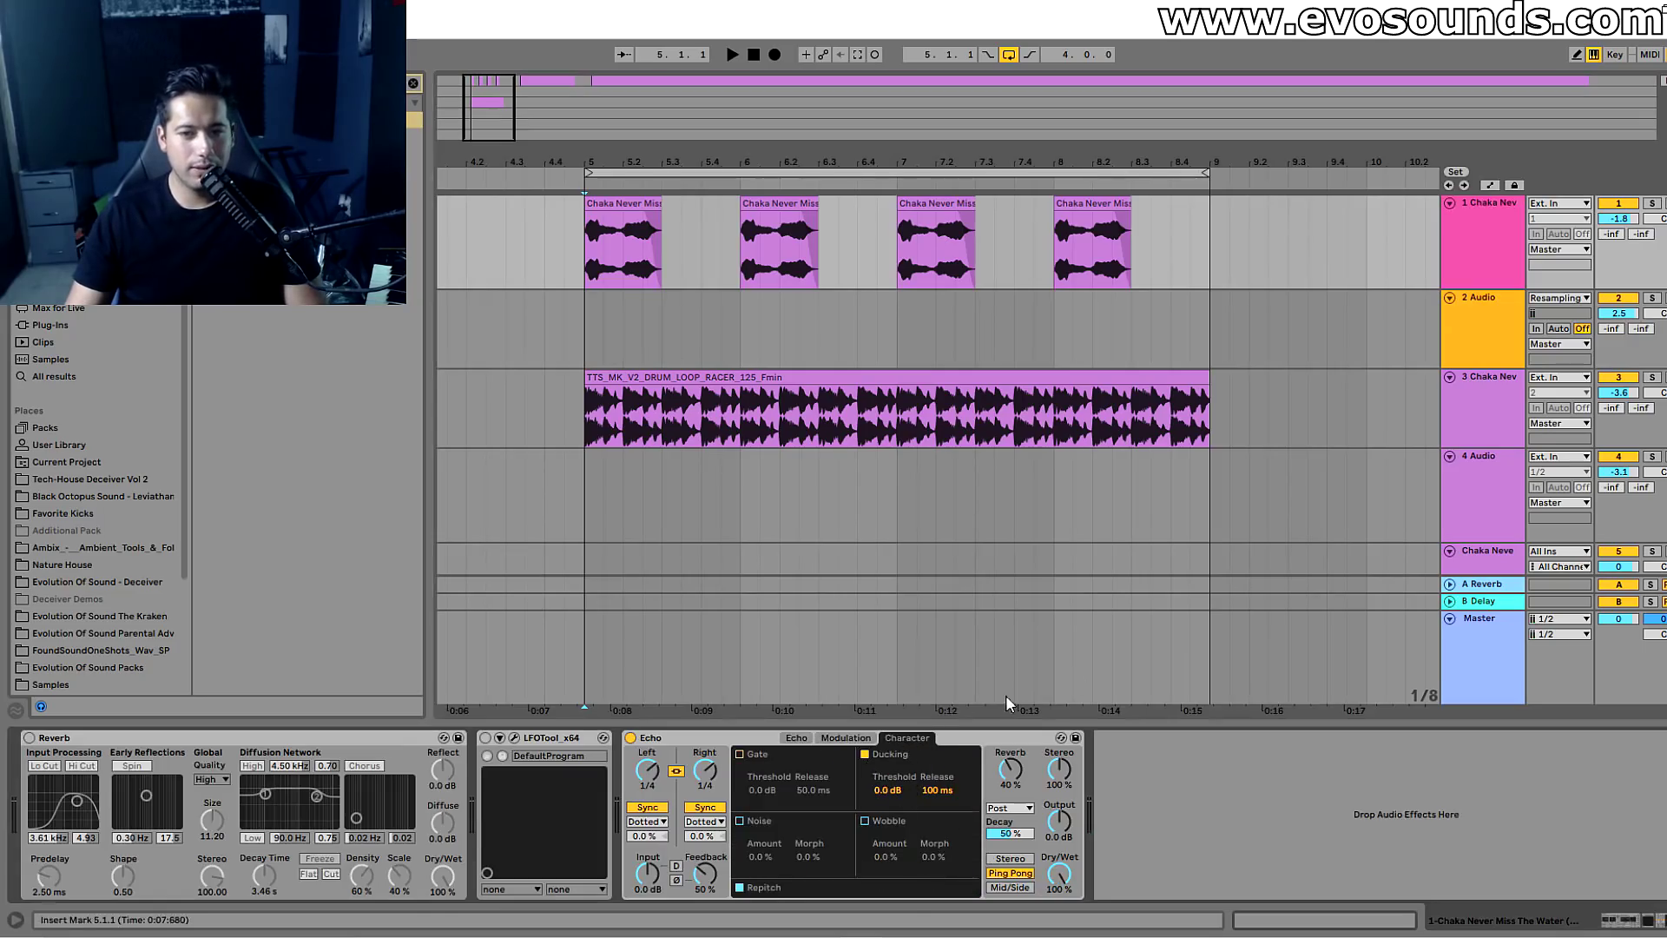
click(1493, 347)
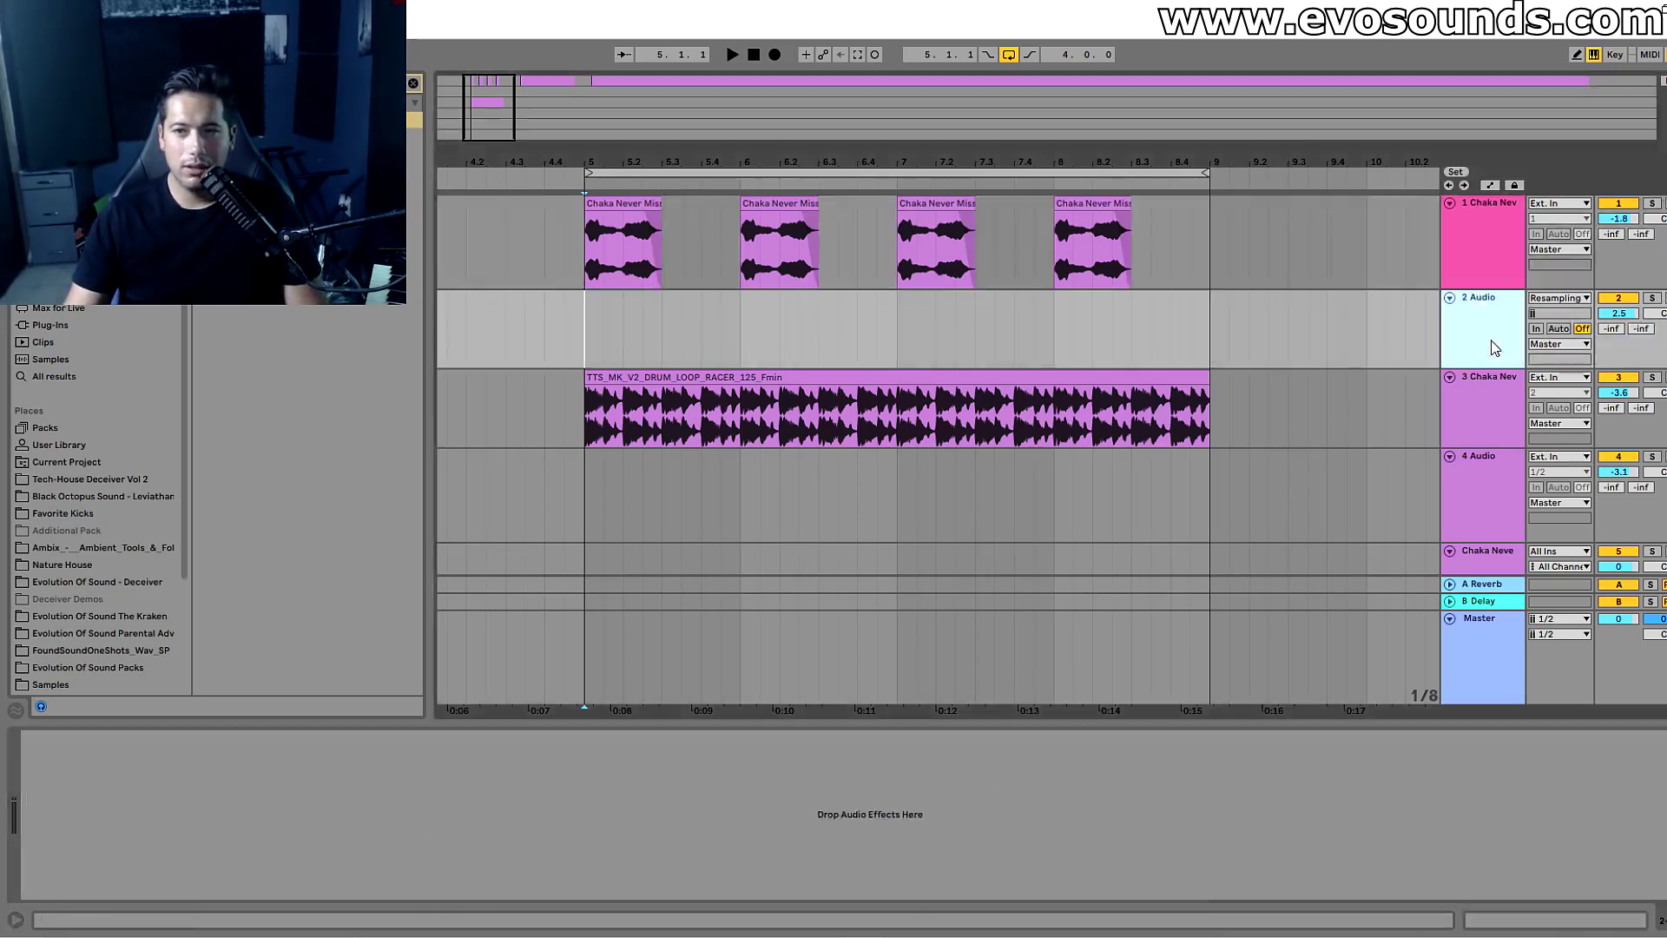
click(1476, 222)
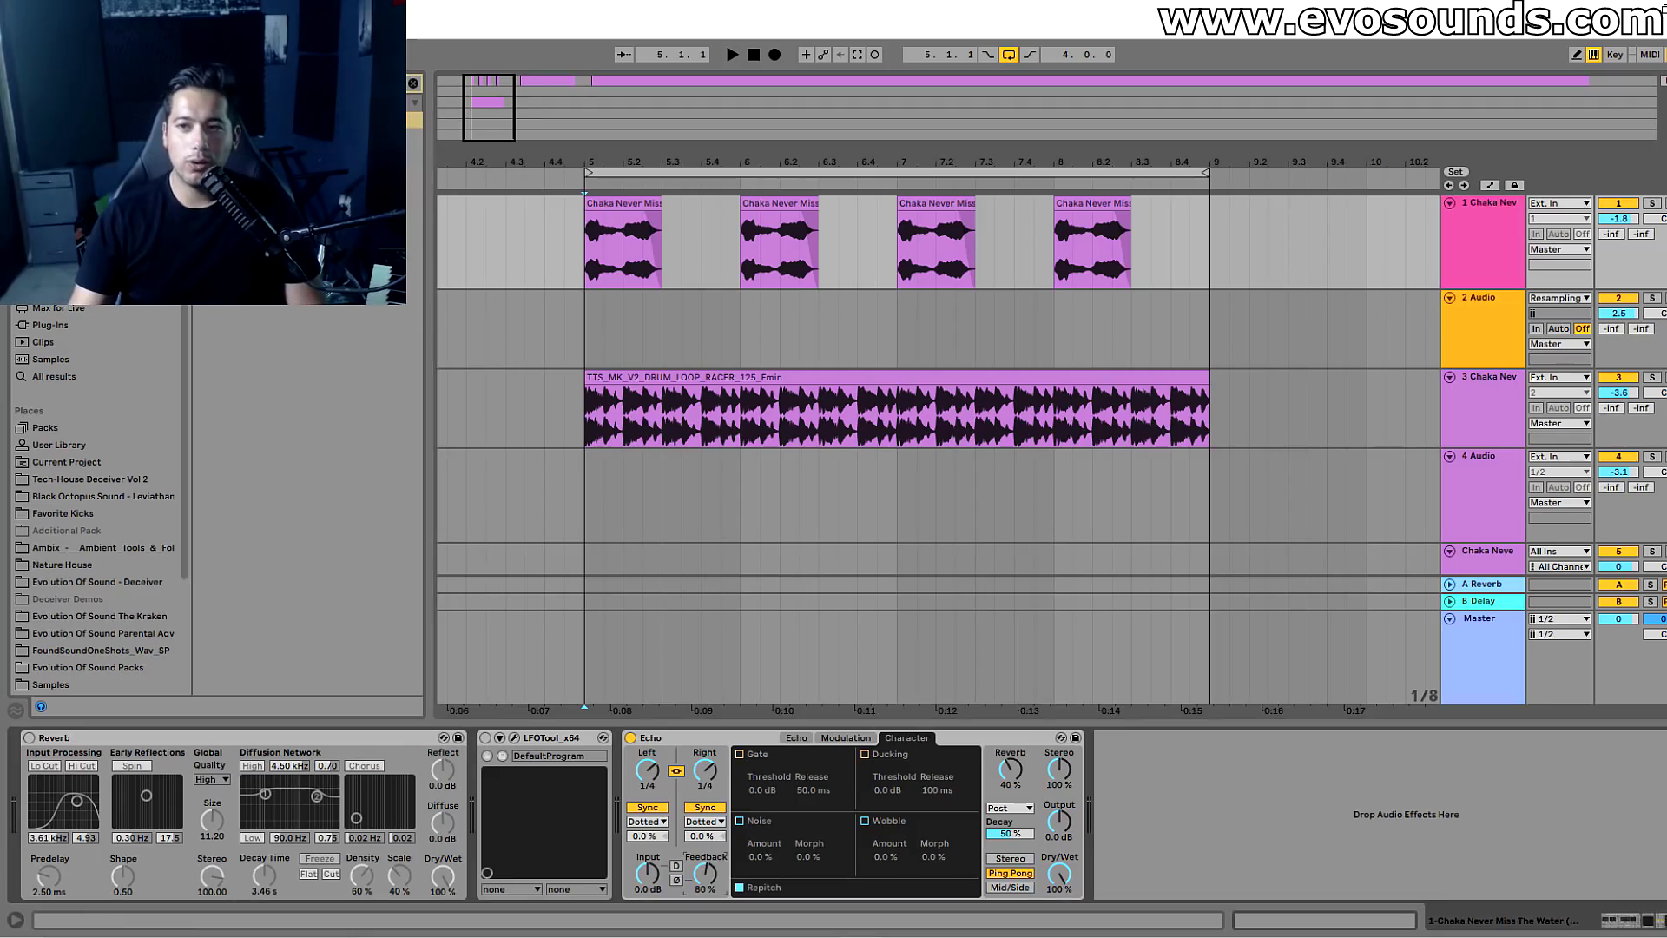
Record the soloed track 1 echo onto the resampling track 2 across the four-bar loop from bar 5.
key(Down)
click(776, 55)
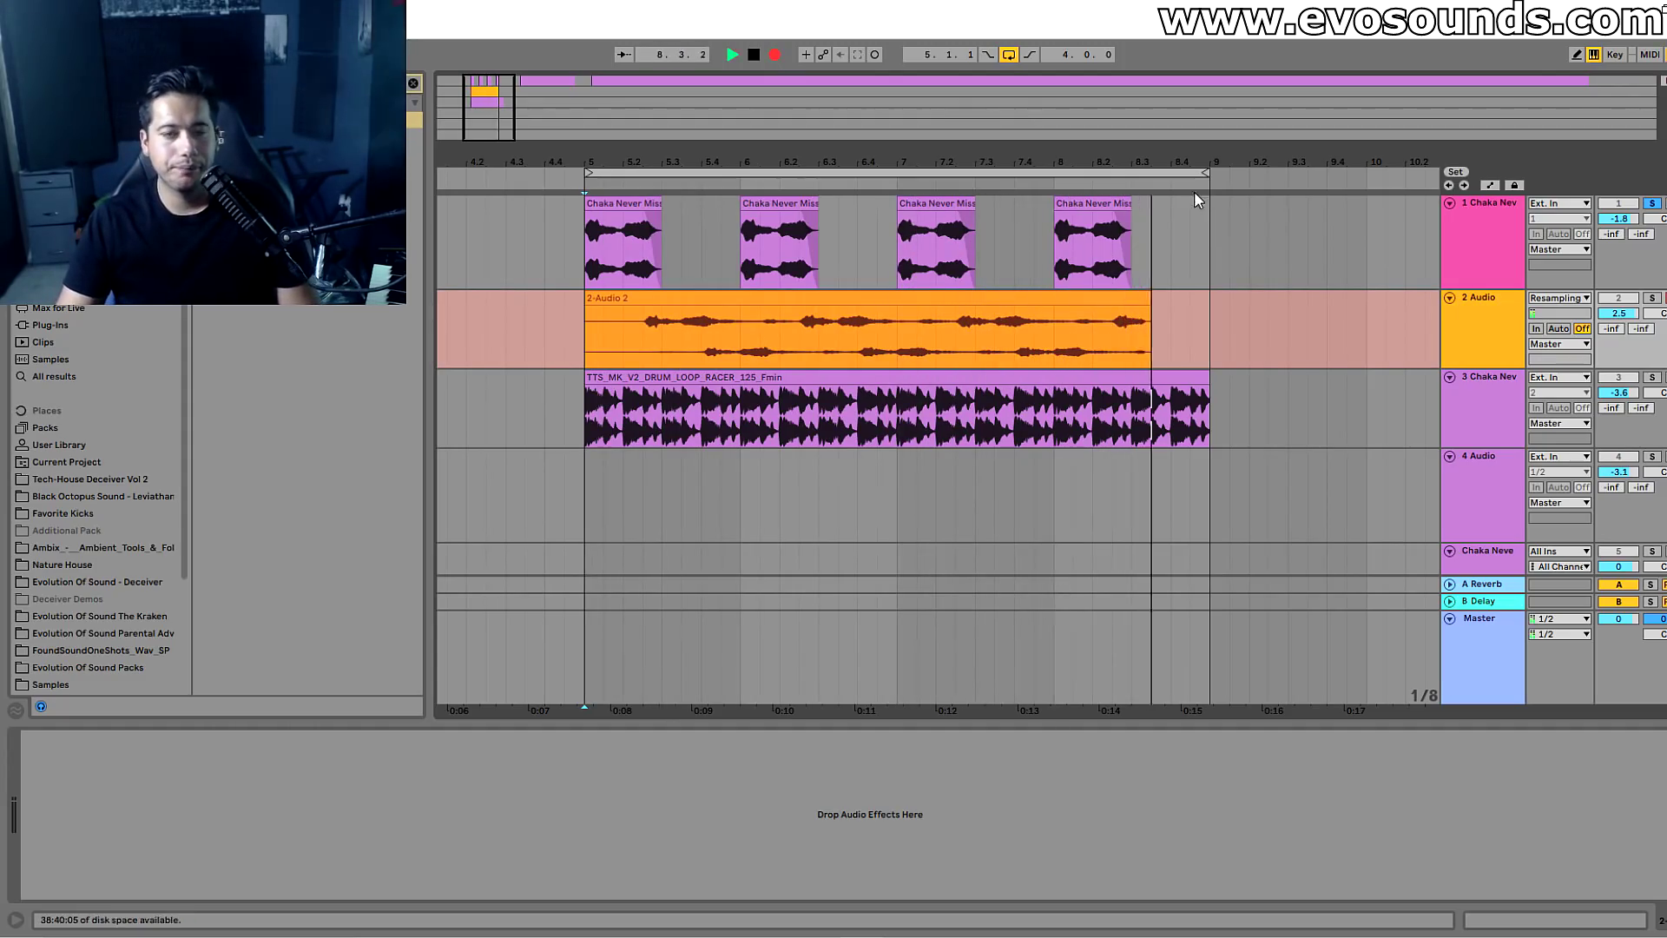
key(space)
Unsolo and deactivate track 1, and play the resampled echo clip with track 2 soloed.
click(621, 222)
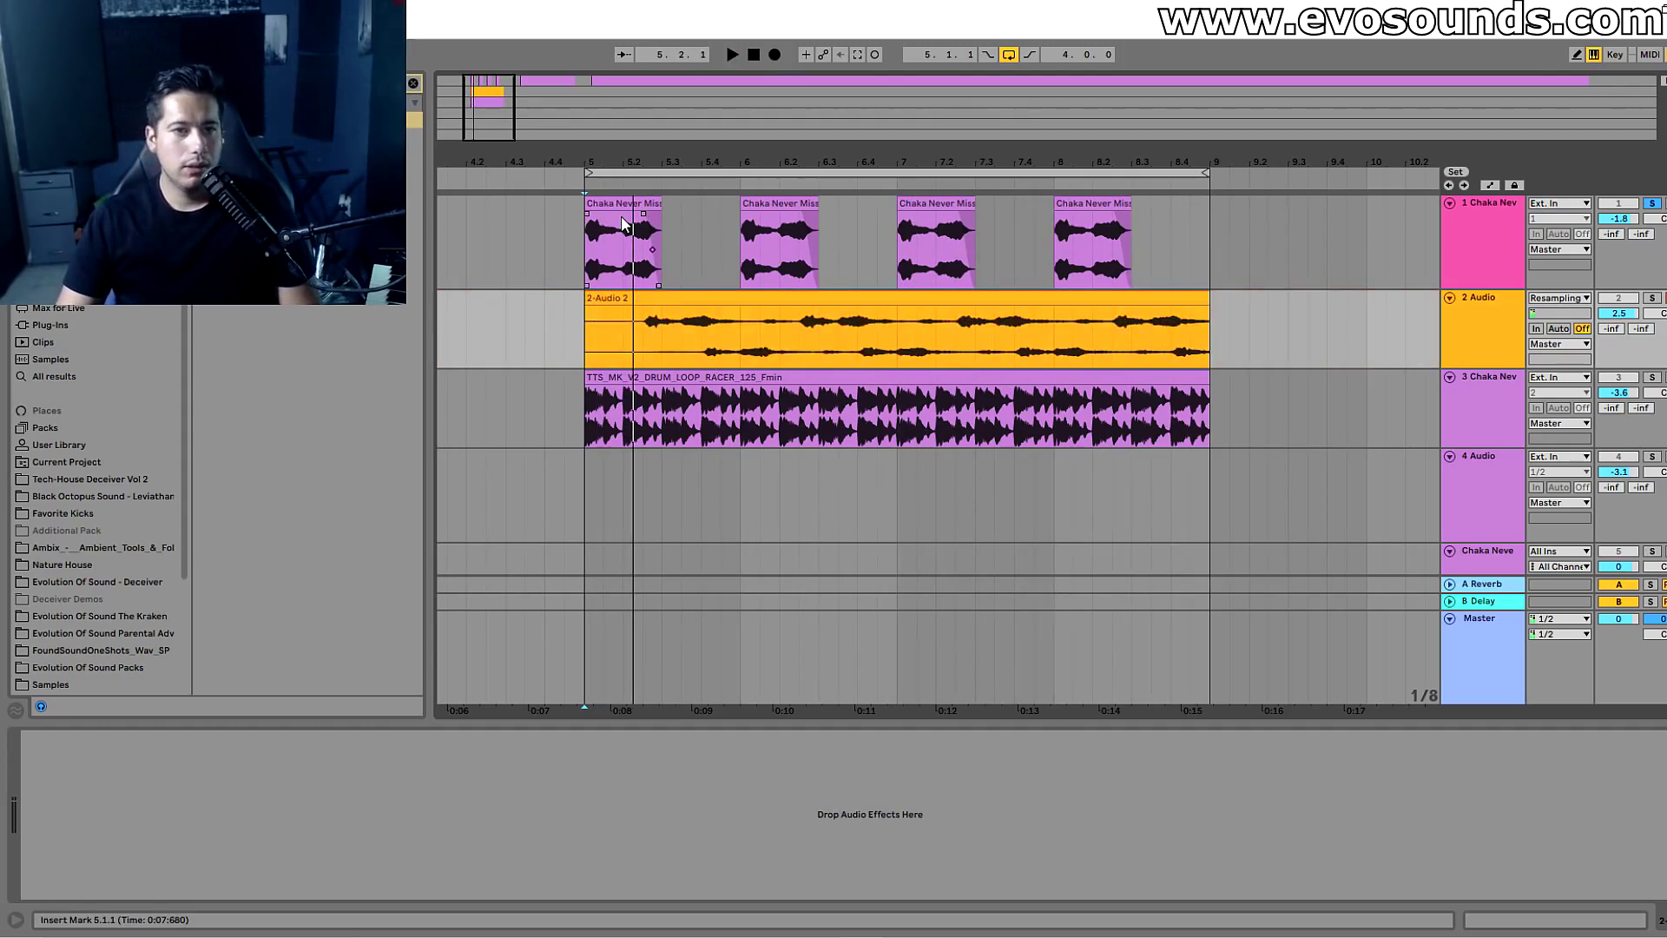
drag(499, 129, 503, 120)
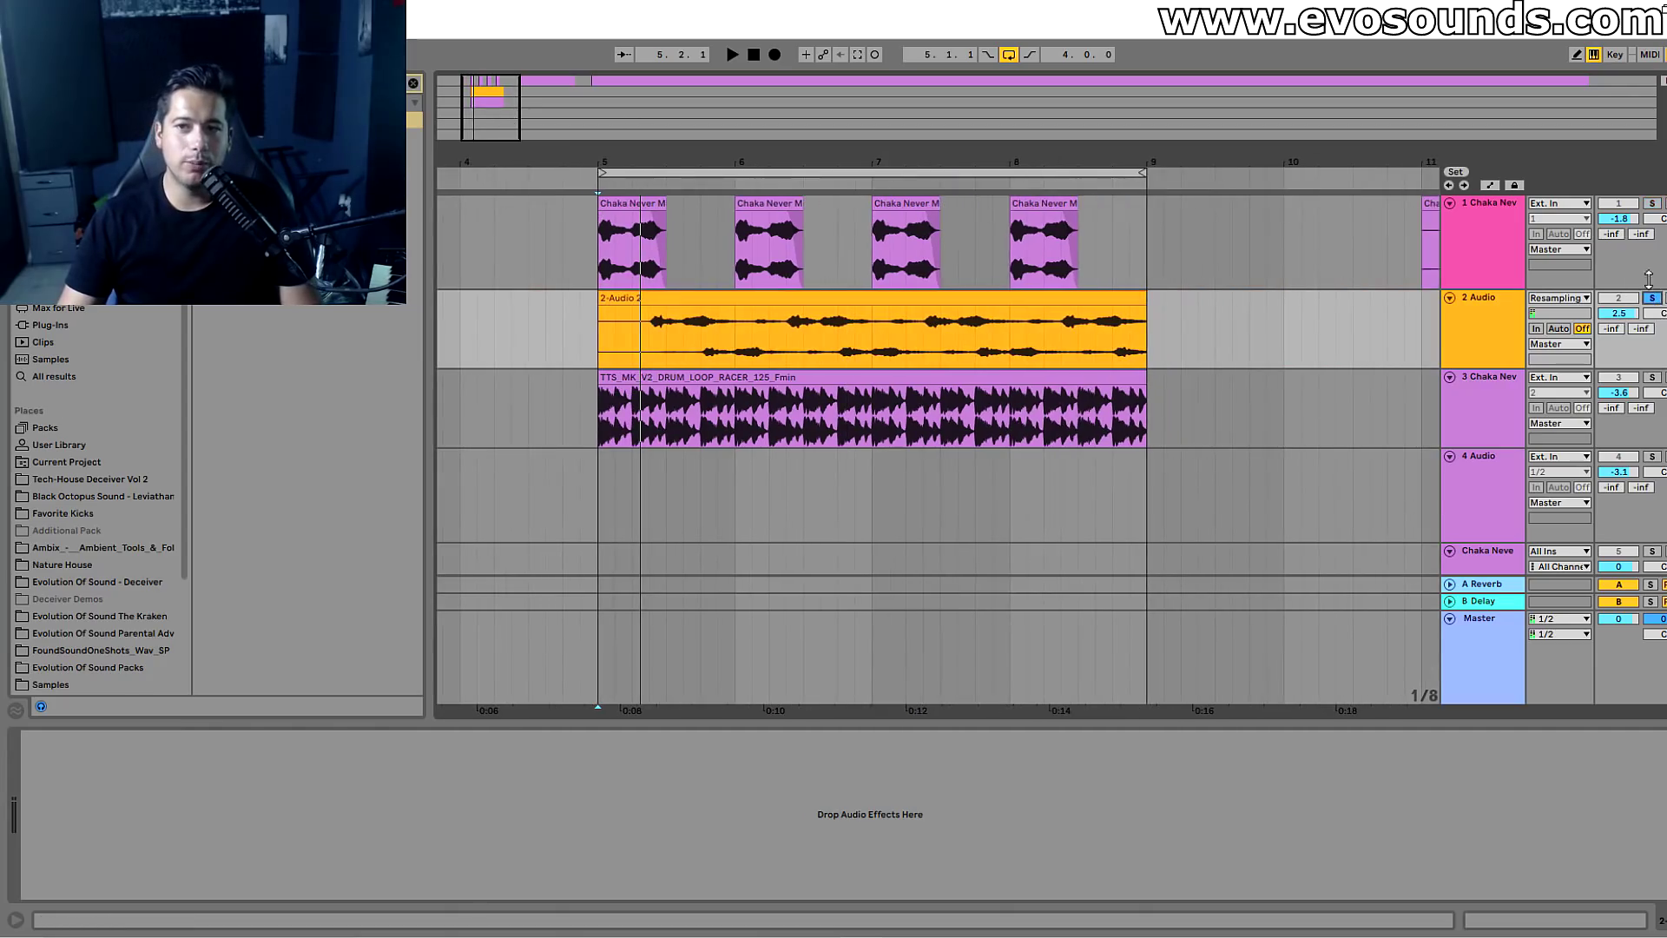
click(1652, 205)
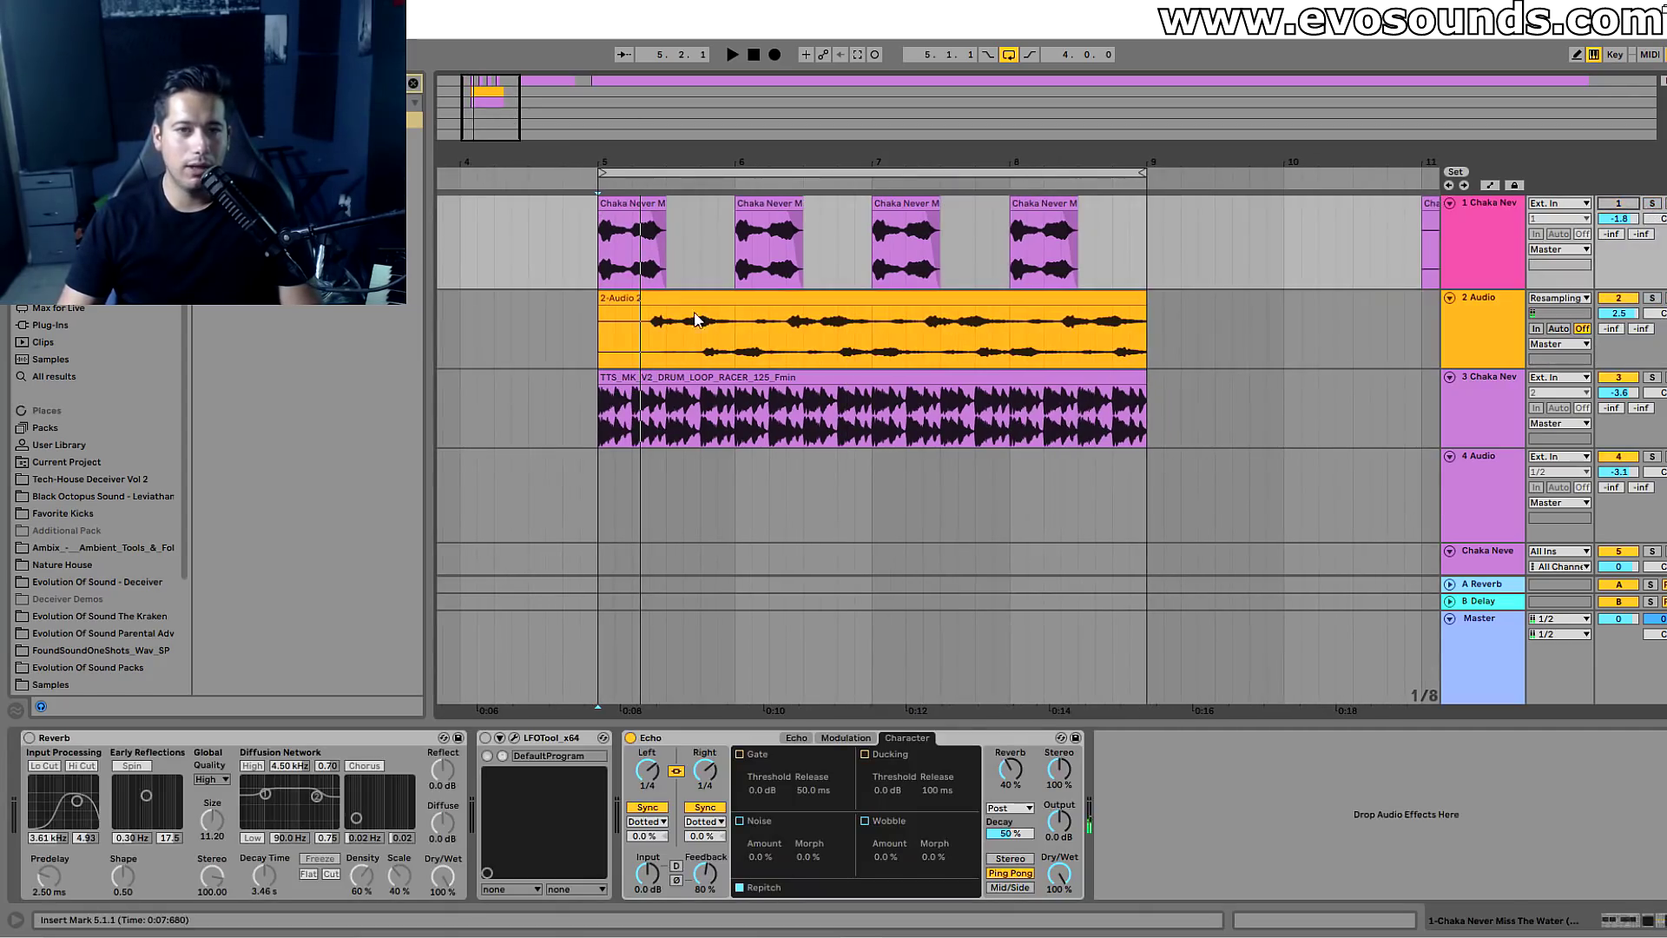
click(694, 298)
click(1651, 298)
key(space)
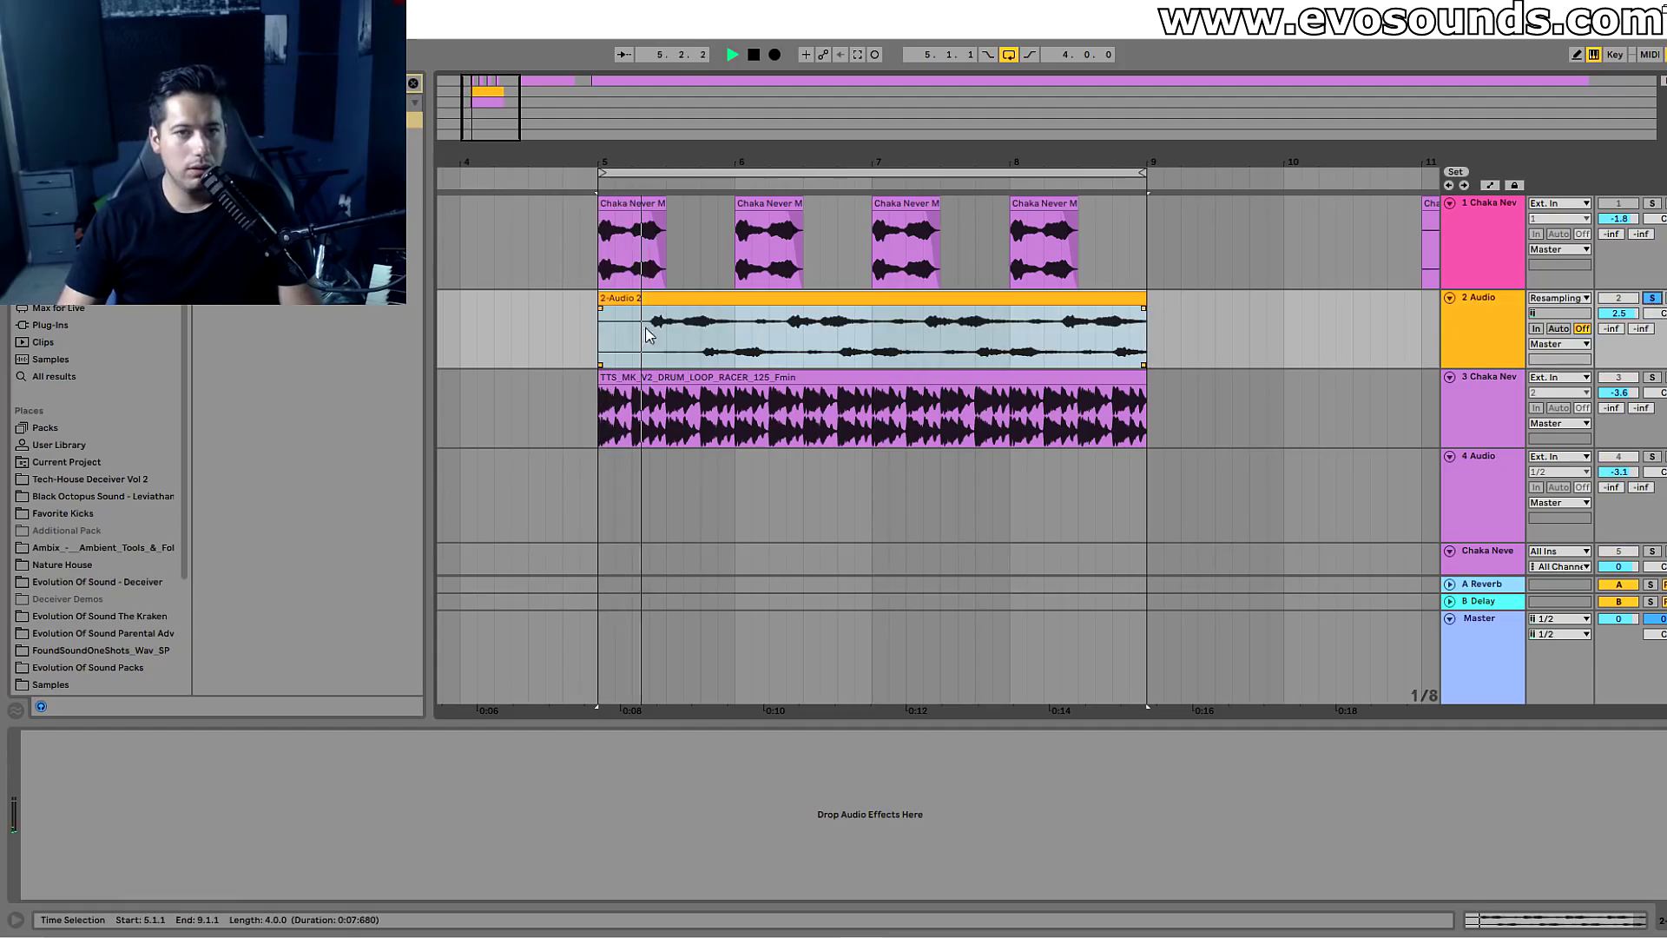
key(space)
Trim the silence from the start of the resampled clip, move it back to 5.1.1, and play it.
drag(602, 300, 651, 299)
drag(866, 298, 816, 296)
key(space)
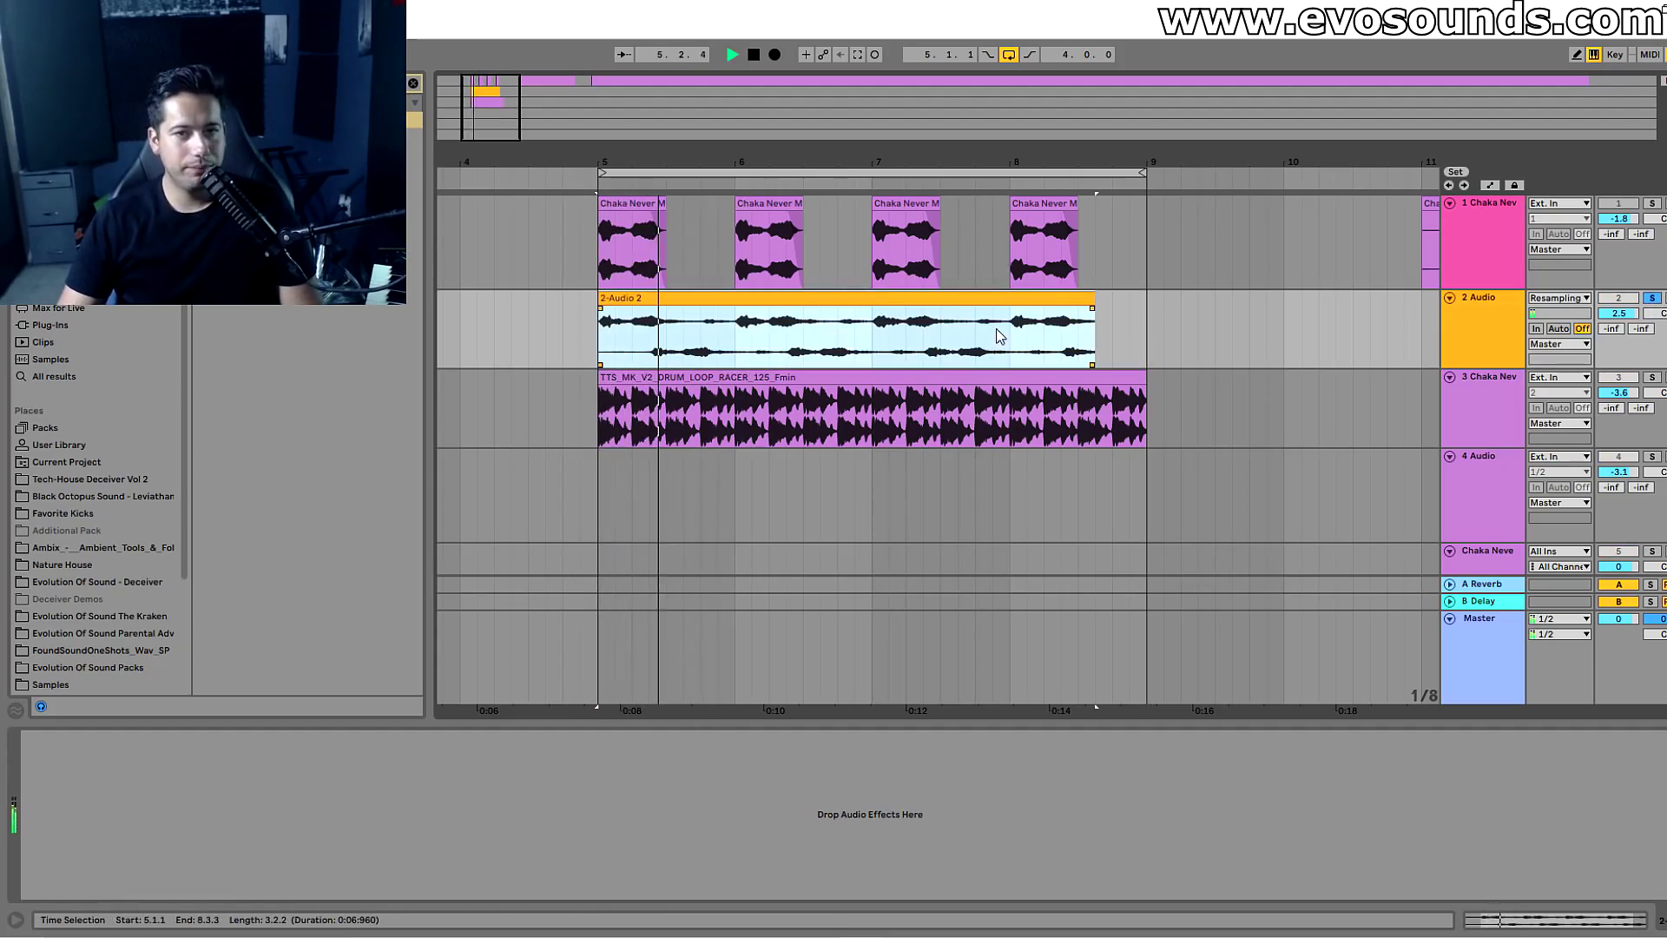
key(space)
Unsolo track 2, fold track 1, and set track 2's volume to -0.8 dB while playing with the drum loop.
click(1651, 298)
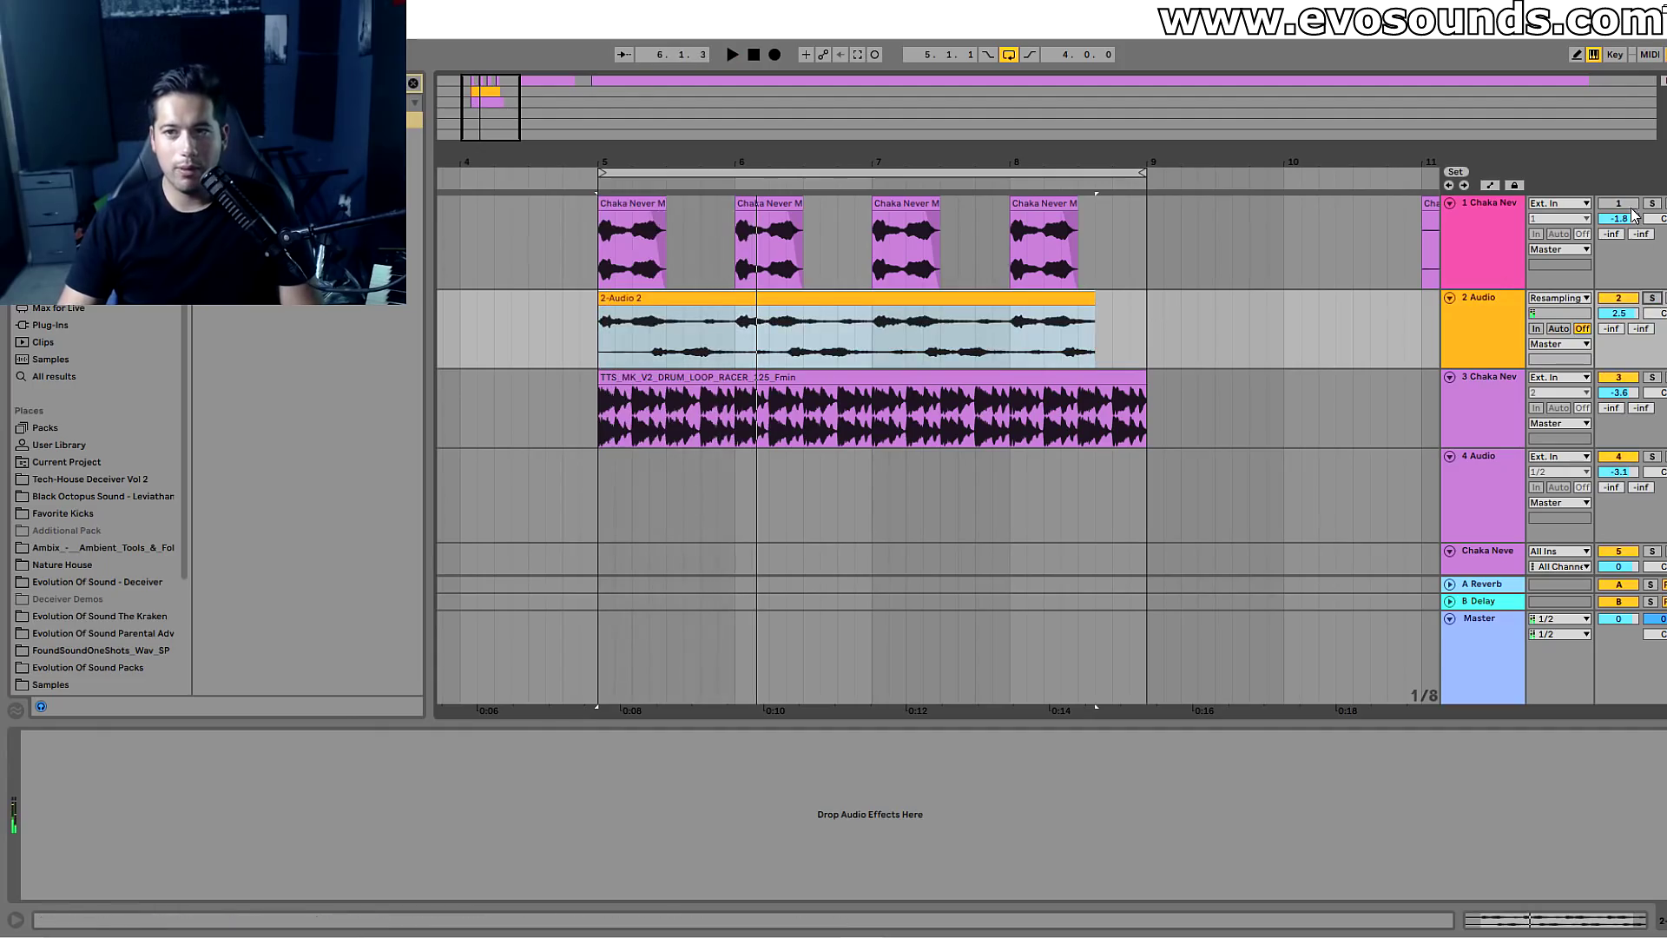
click(1525, 213)
click(1449, 203)
click(746, 230)
key(space)
mouse_move(1618, 236)
mouse_down()
mouse_move(1618, 268)
mouse_move(1618, 232)
mouse_up()
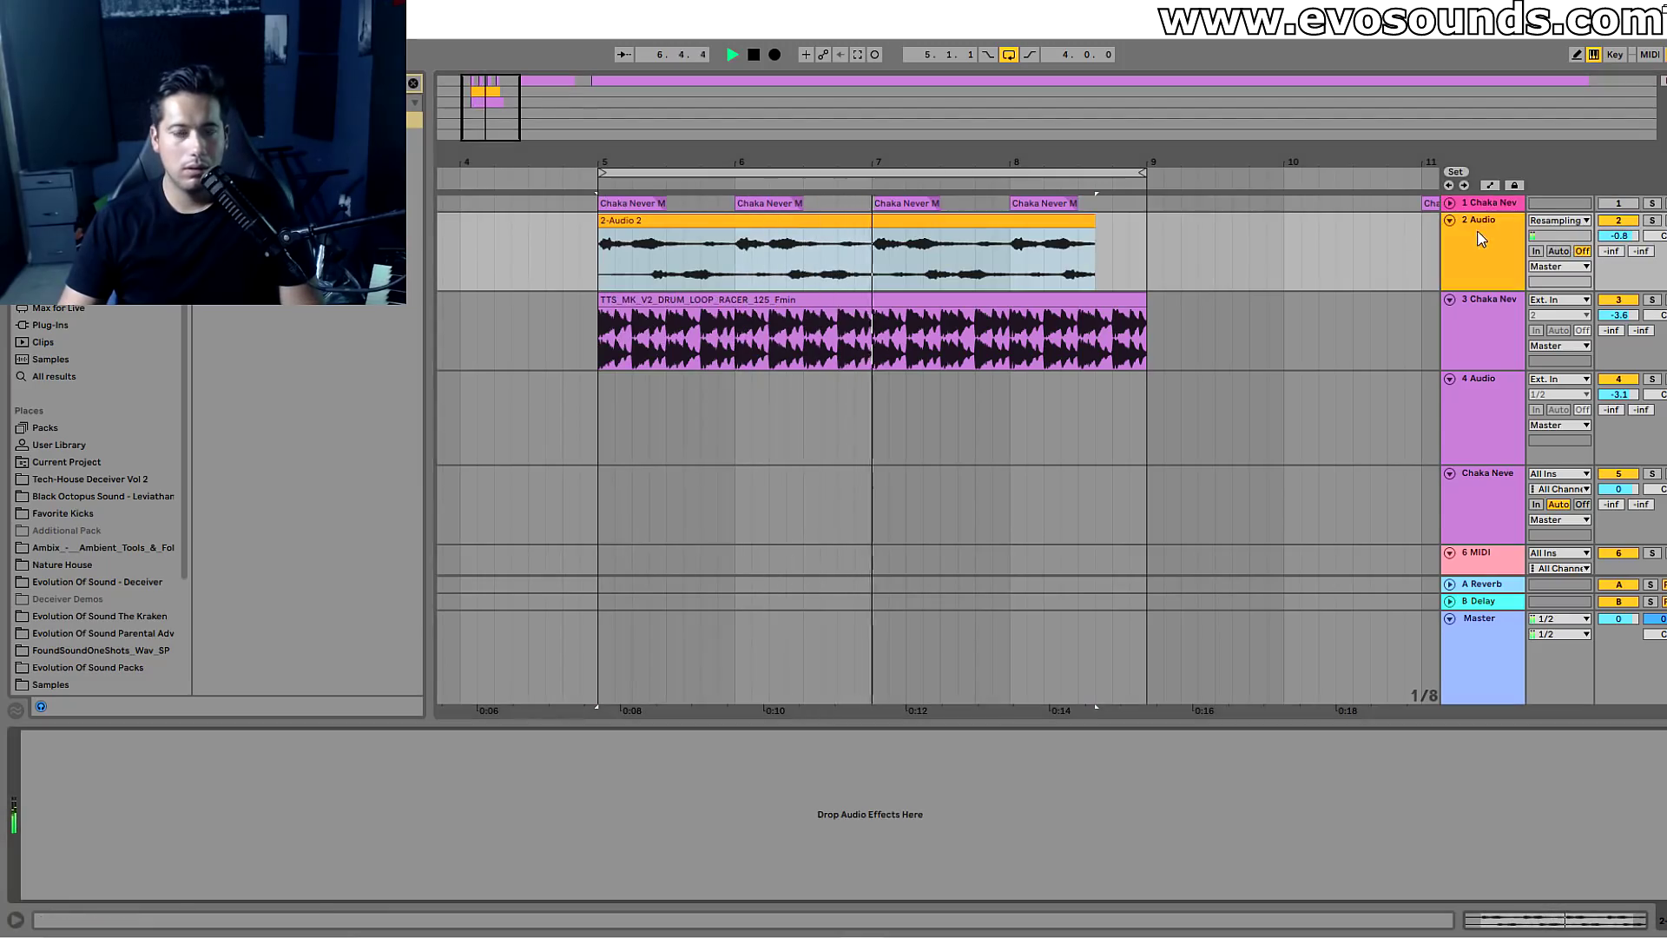
Extend the end of the resampled echo clip to about 8.4.3 and play it with the drum loop.
drag(1089, 221, 1137, 224)
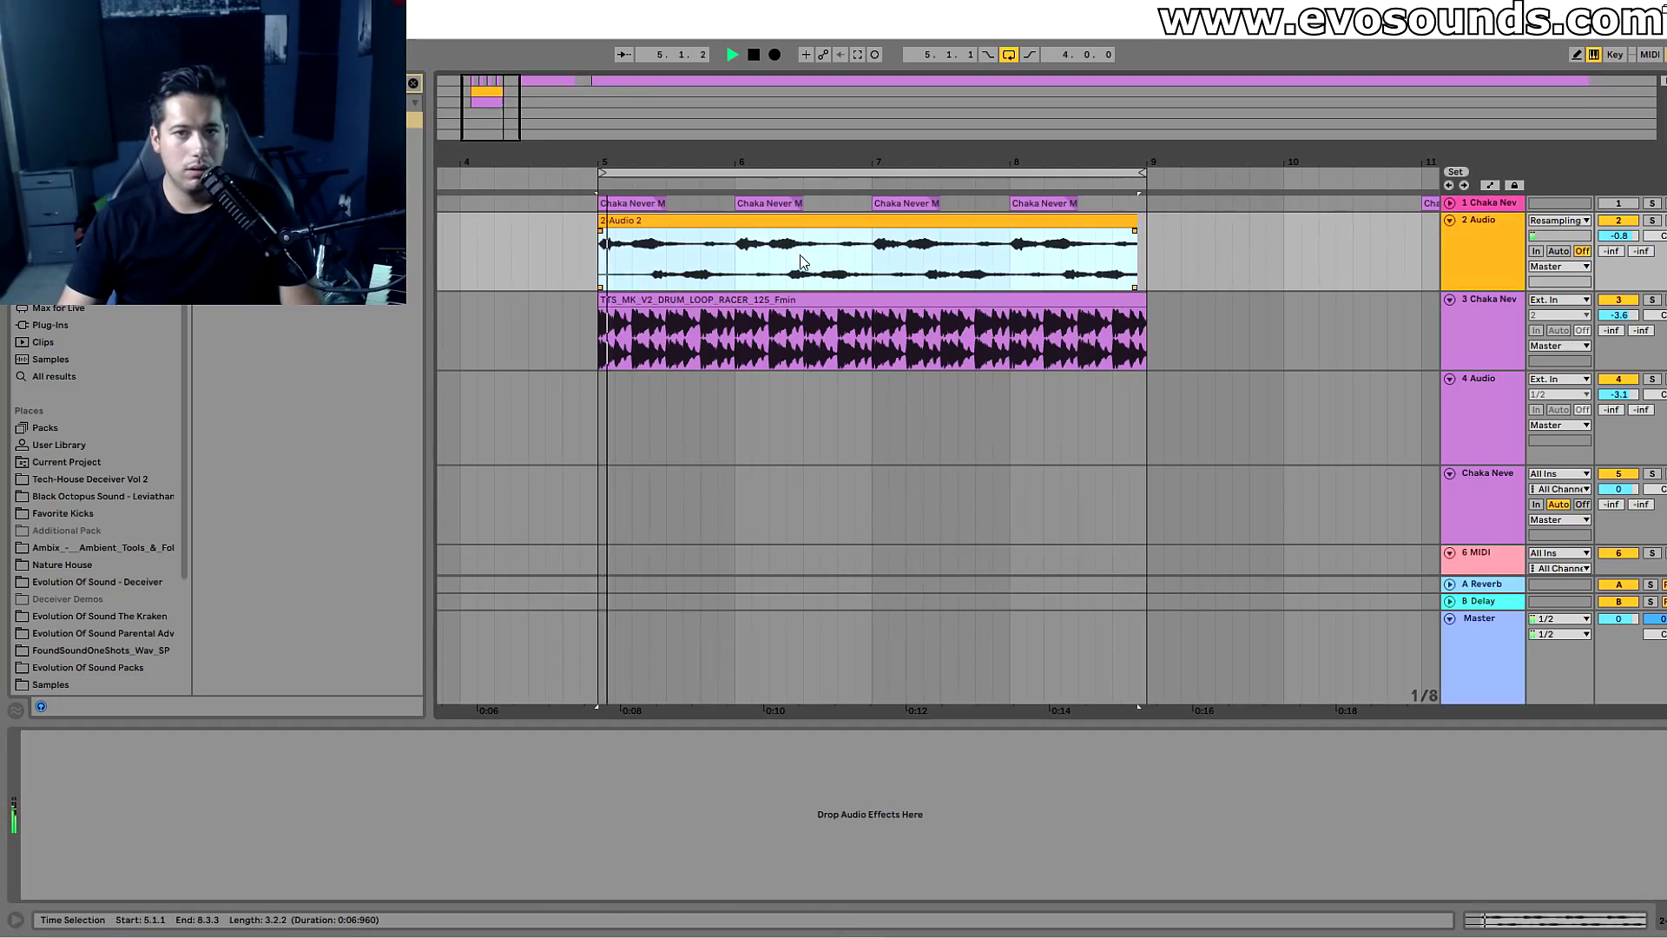
click(1457, 245)
key(space)
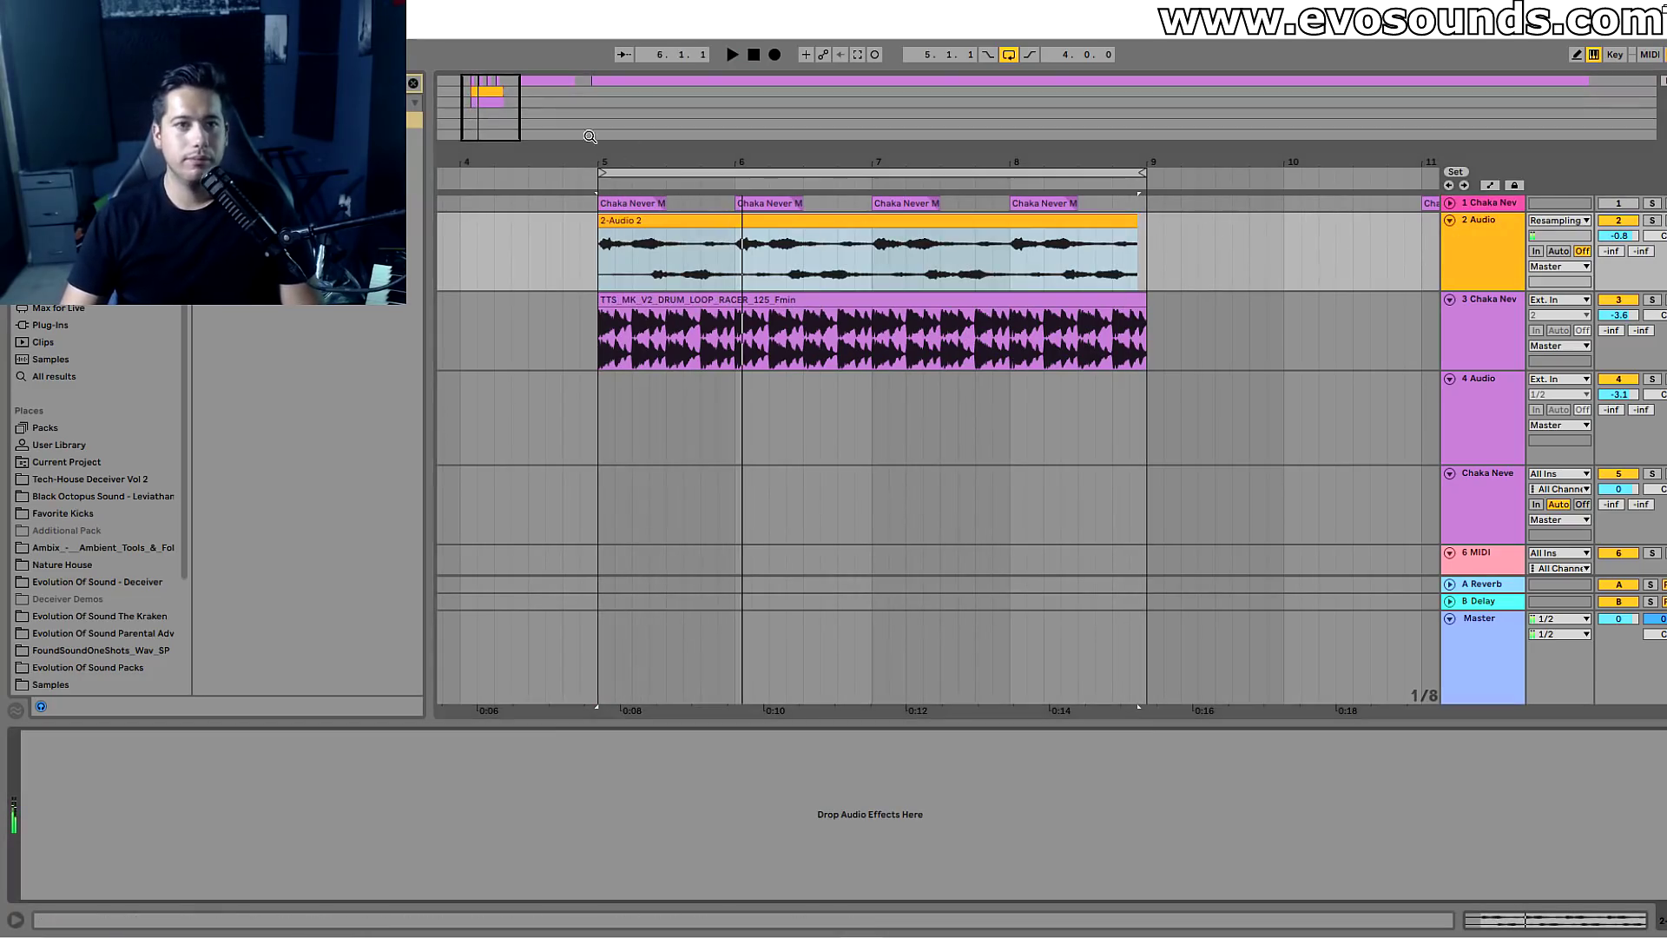
Unfold track 1 and open the resampled echo clip's sample view on track 2.
click(1450, 206)
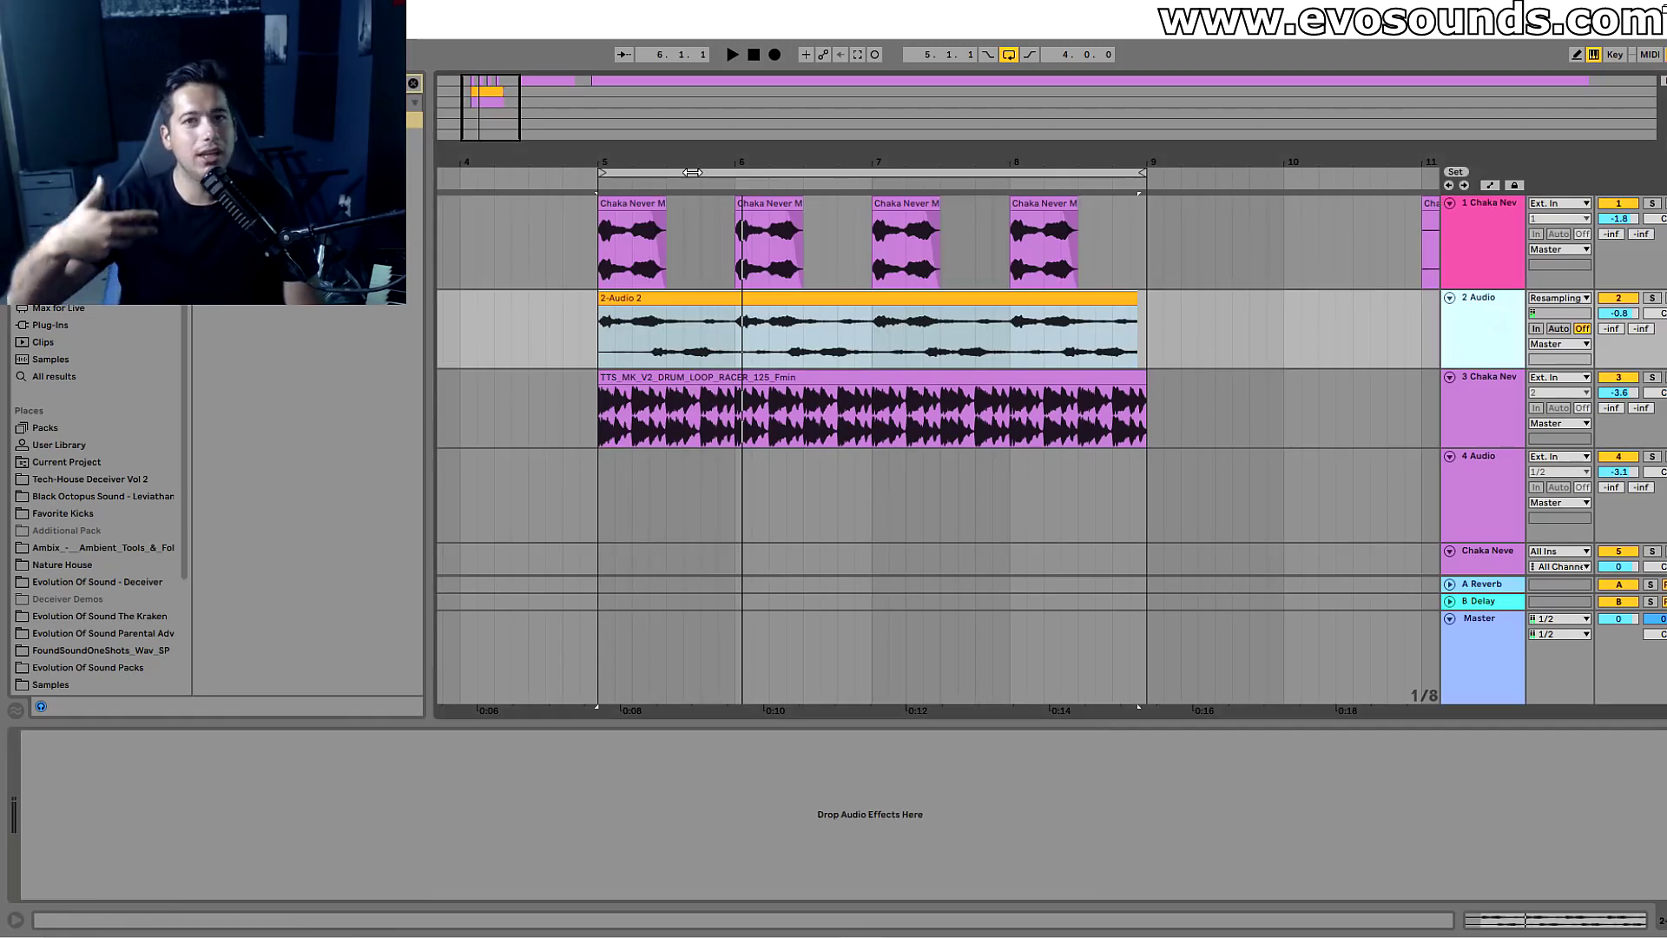
click(652, 295)
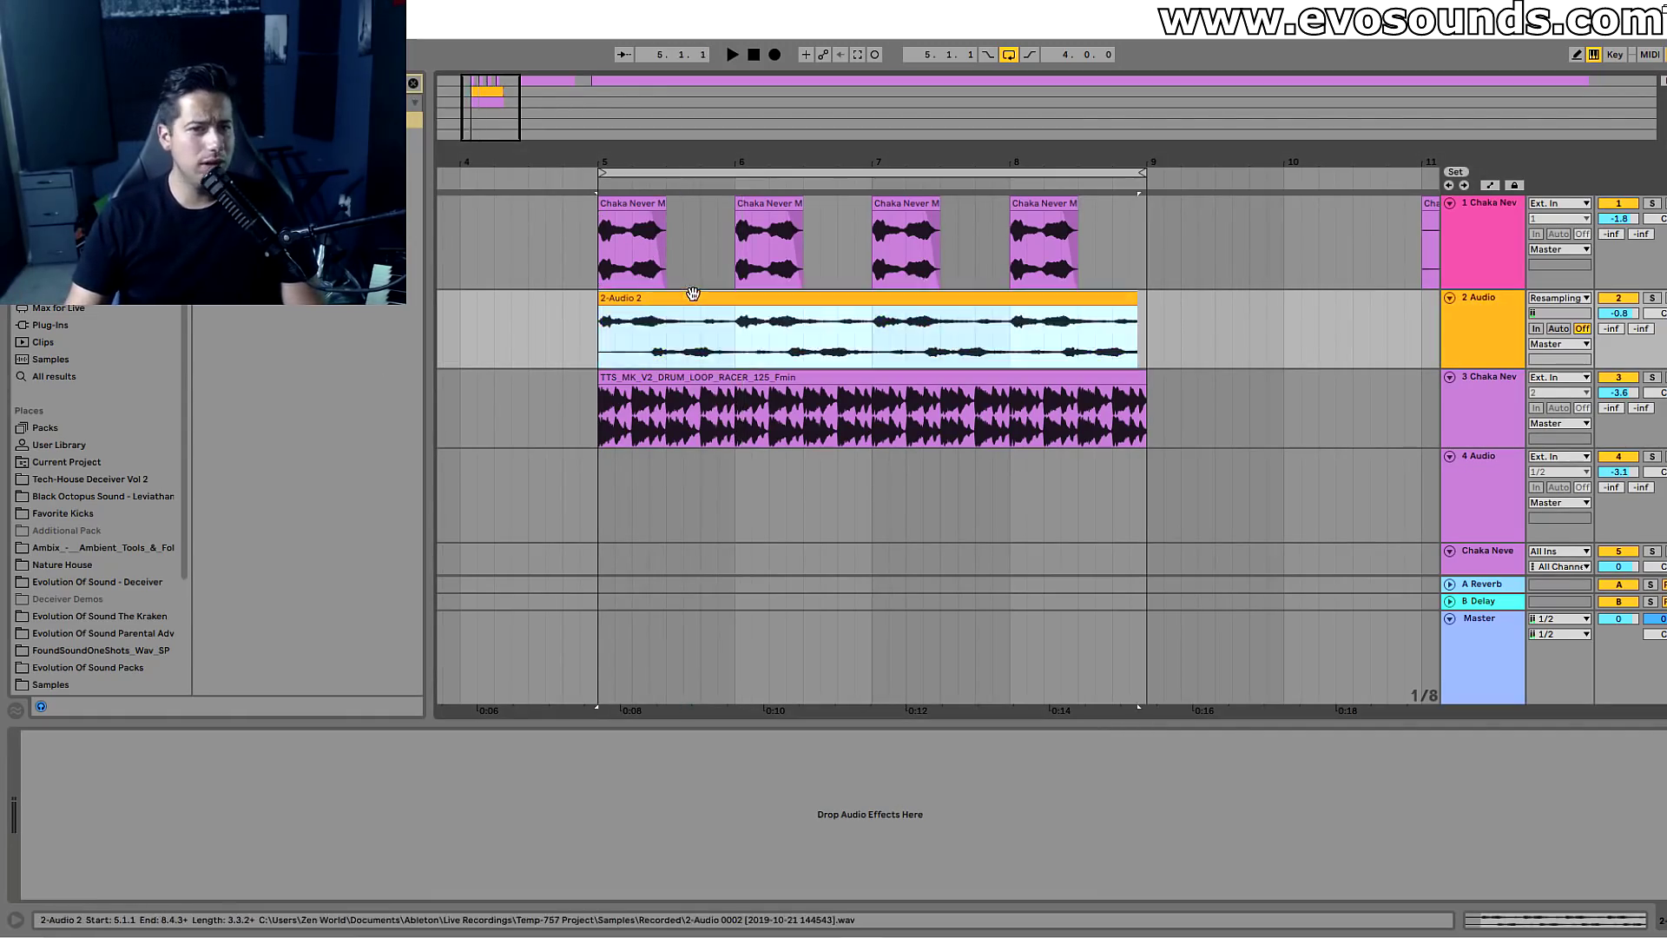
double_click(690, 296)
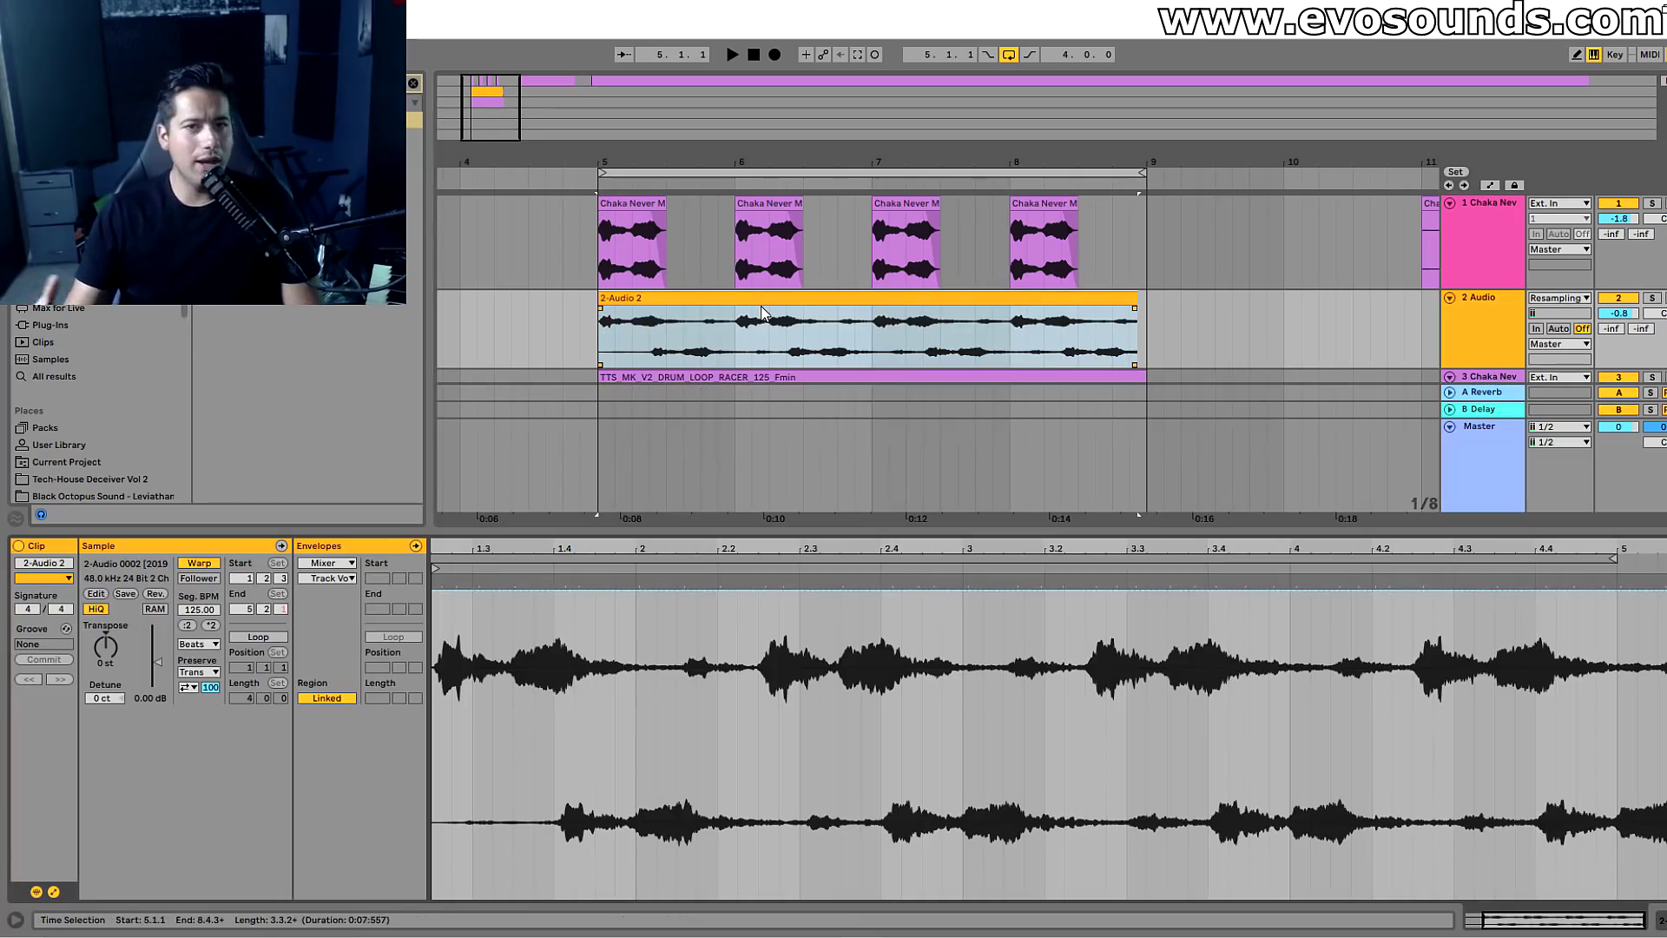
Select the resampled echo clip on track 2 and show track 1's effect chain for playback.
click(925, 284)
click(931, 299)
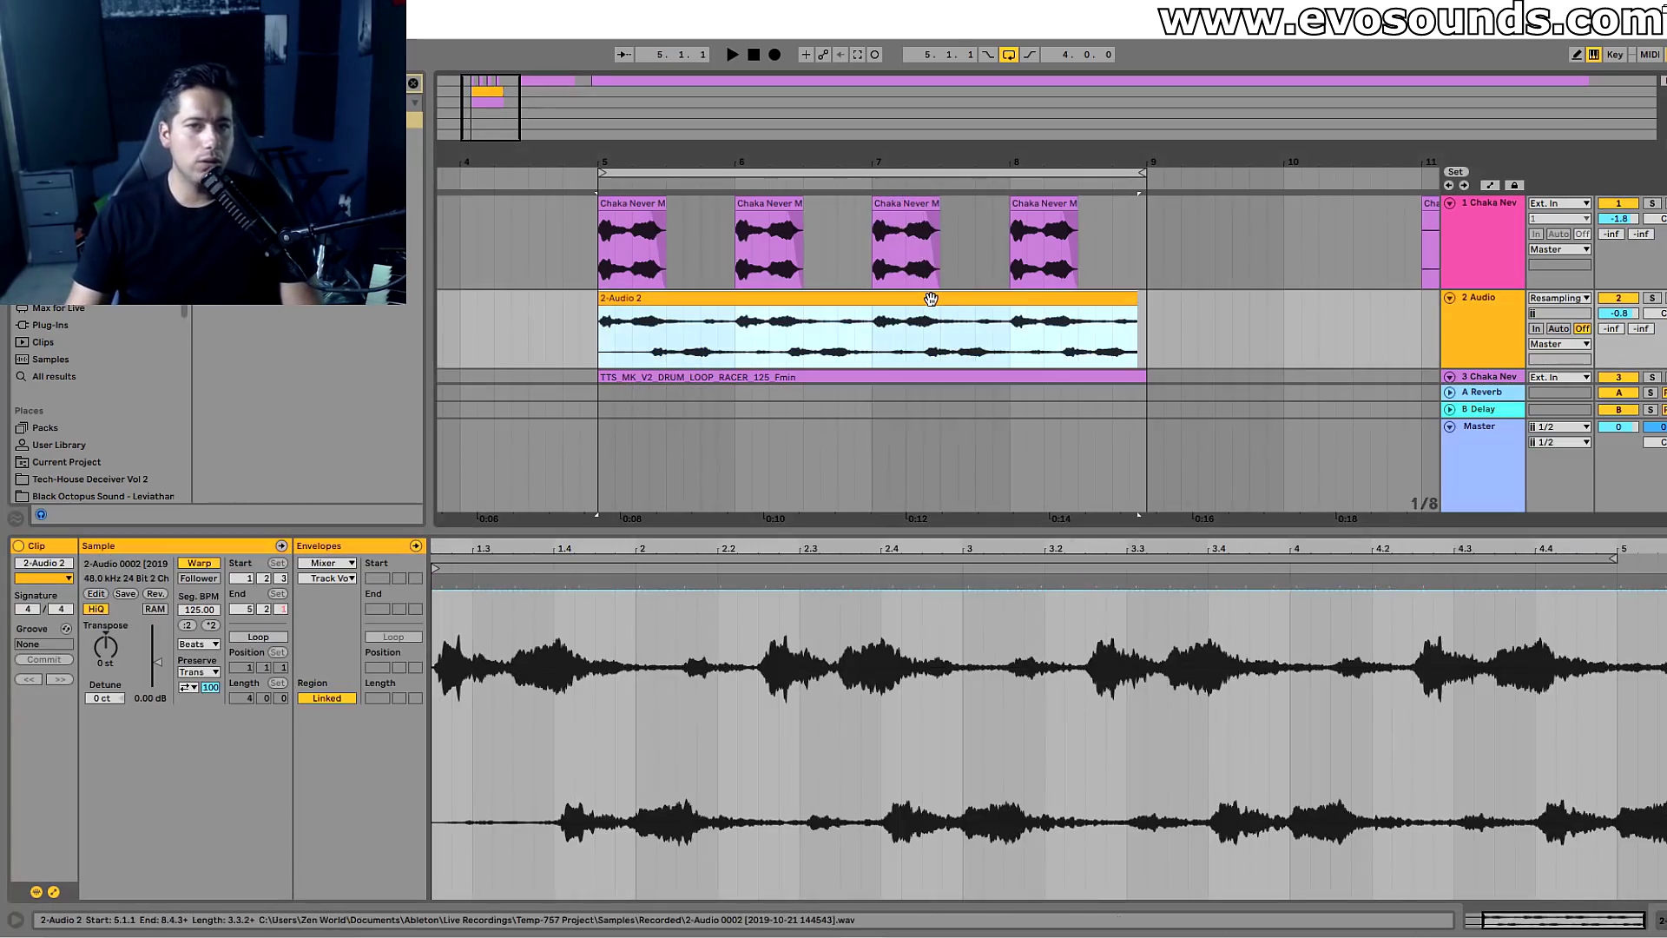
click(1499, 270)
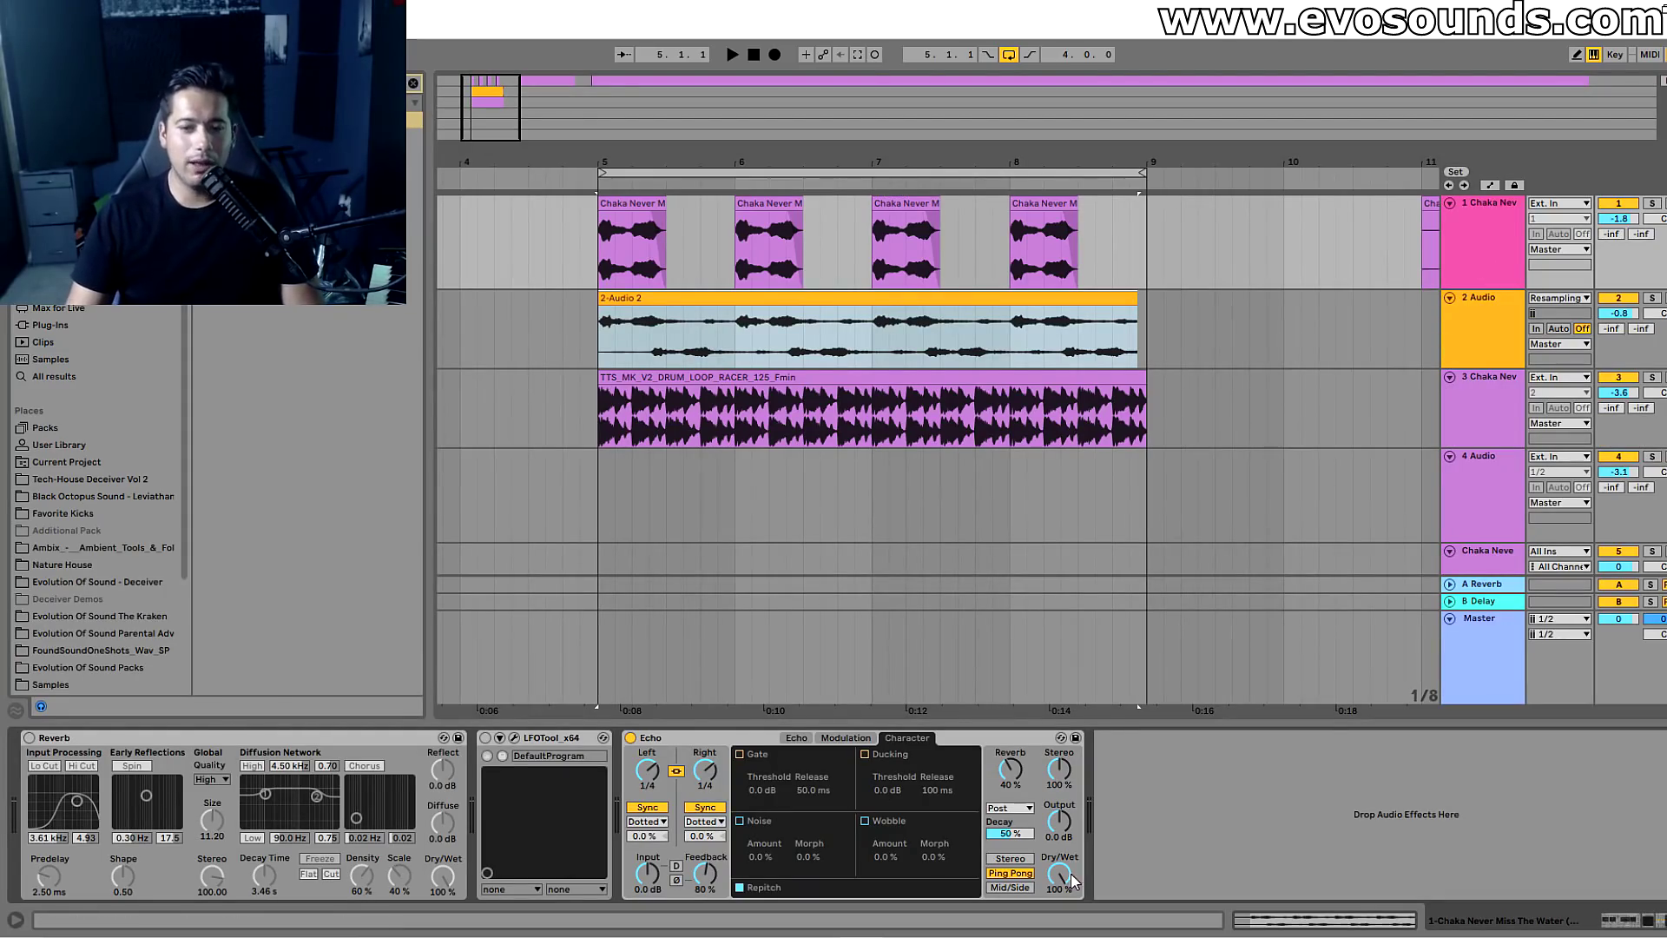
key(space)
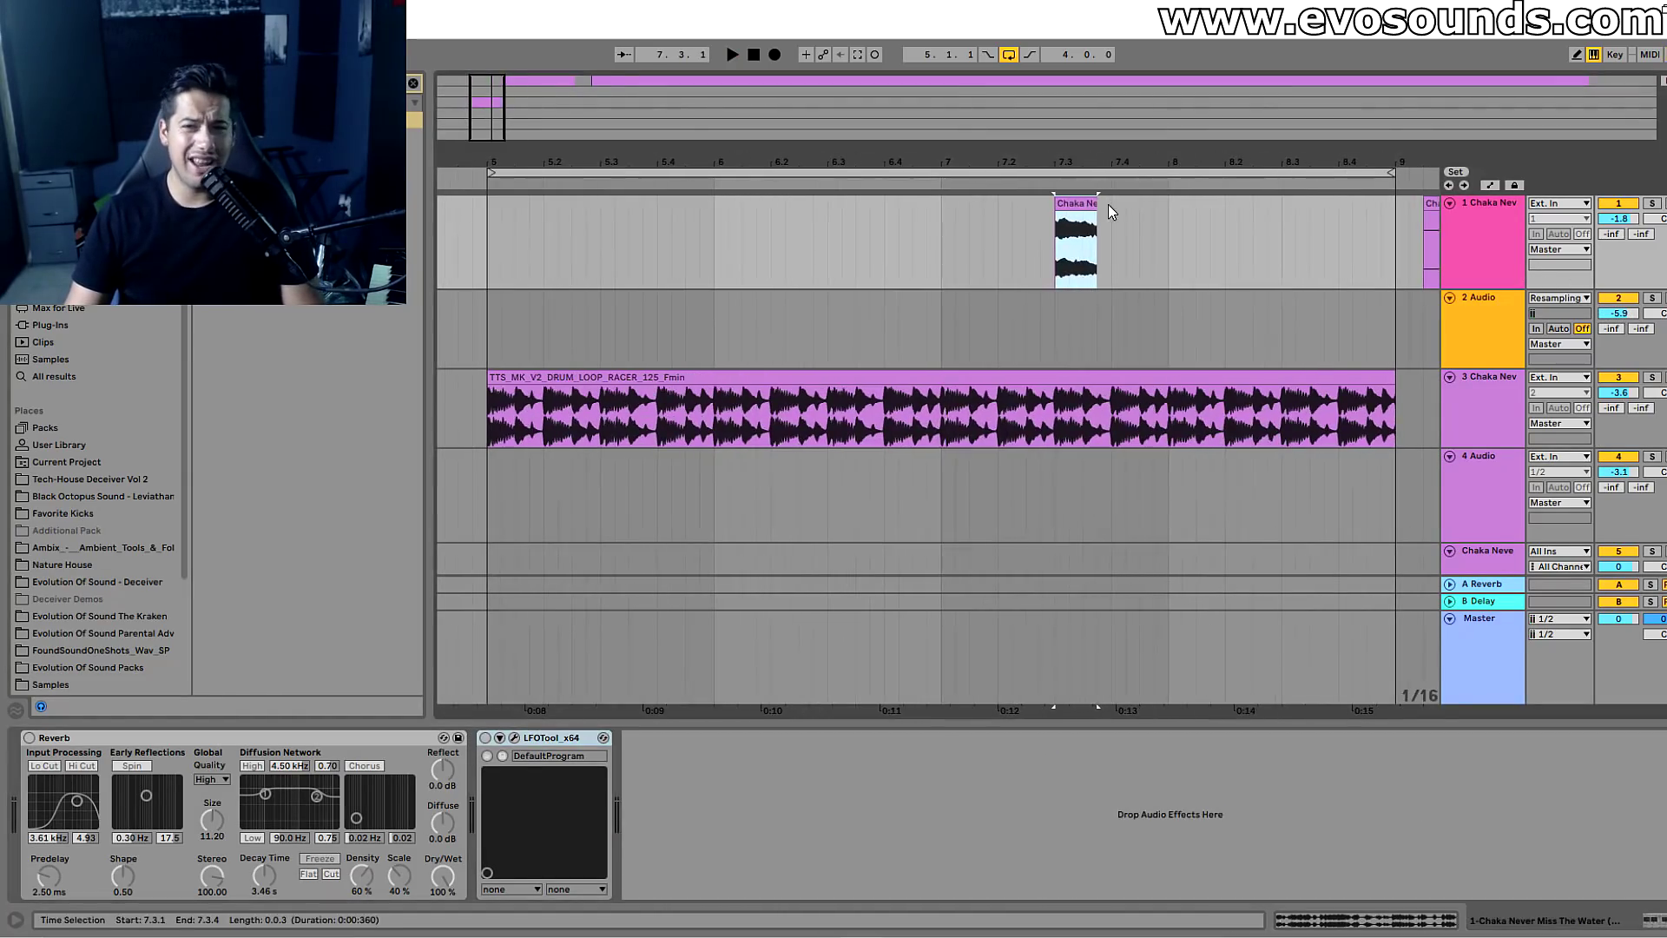
Move the short vocal slice on track 1 to 5.1.1 and duplicate it repeatedly to fill the loop up to bar 9.
drag(1077, 211, 512, 209)
key(ctrl+d)
key(ctrl+d)
key(ctrl+d)
key(ctrl+d)
key(ctrl+d)
key(ctrl+d)
key(ctrl+d)
key(ctrl+d)
key(ctrl+d)
key(ctrl+d)
Turn on LFOTool on track 1, view its LFO curve while the loop plays, and close the plug-in window.
click(514, 737)
key(space)
click(785, 485)
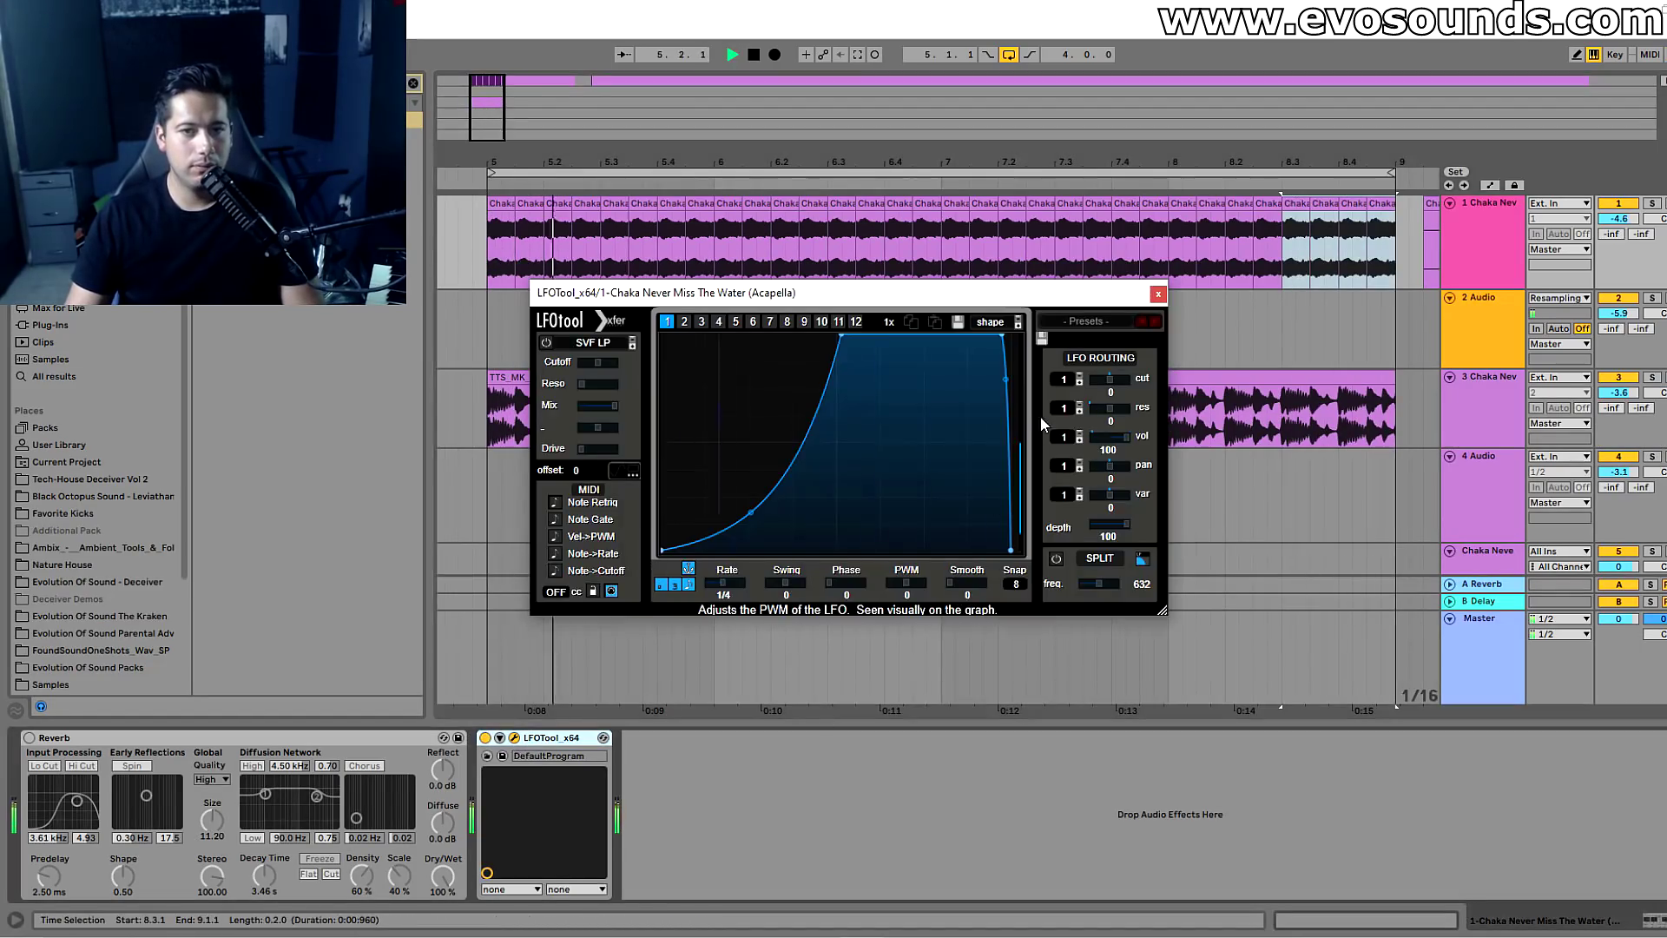
click(1158, 294)
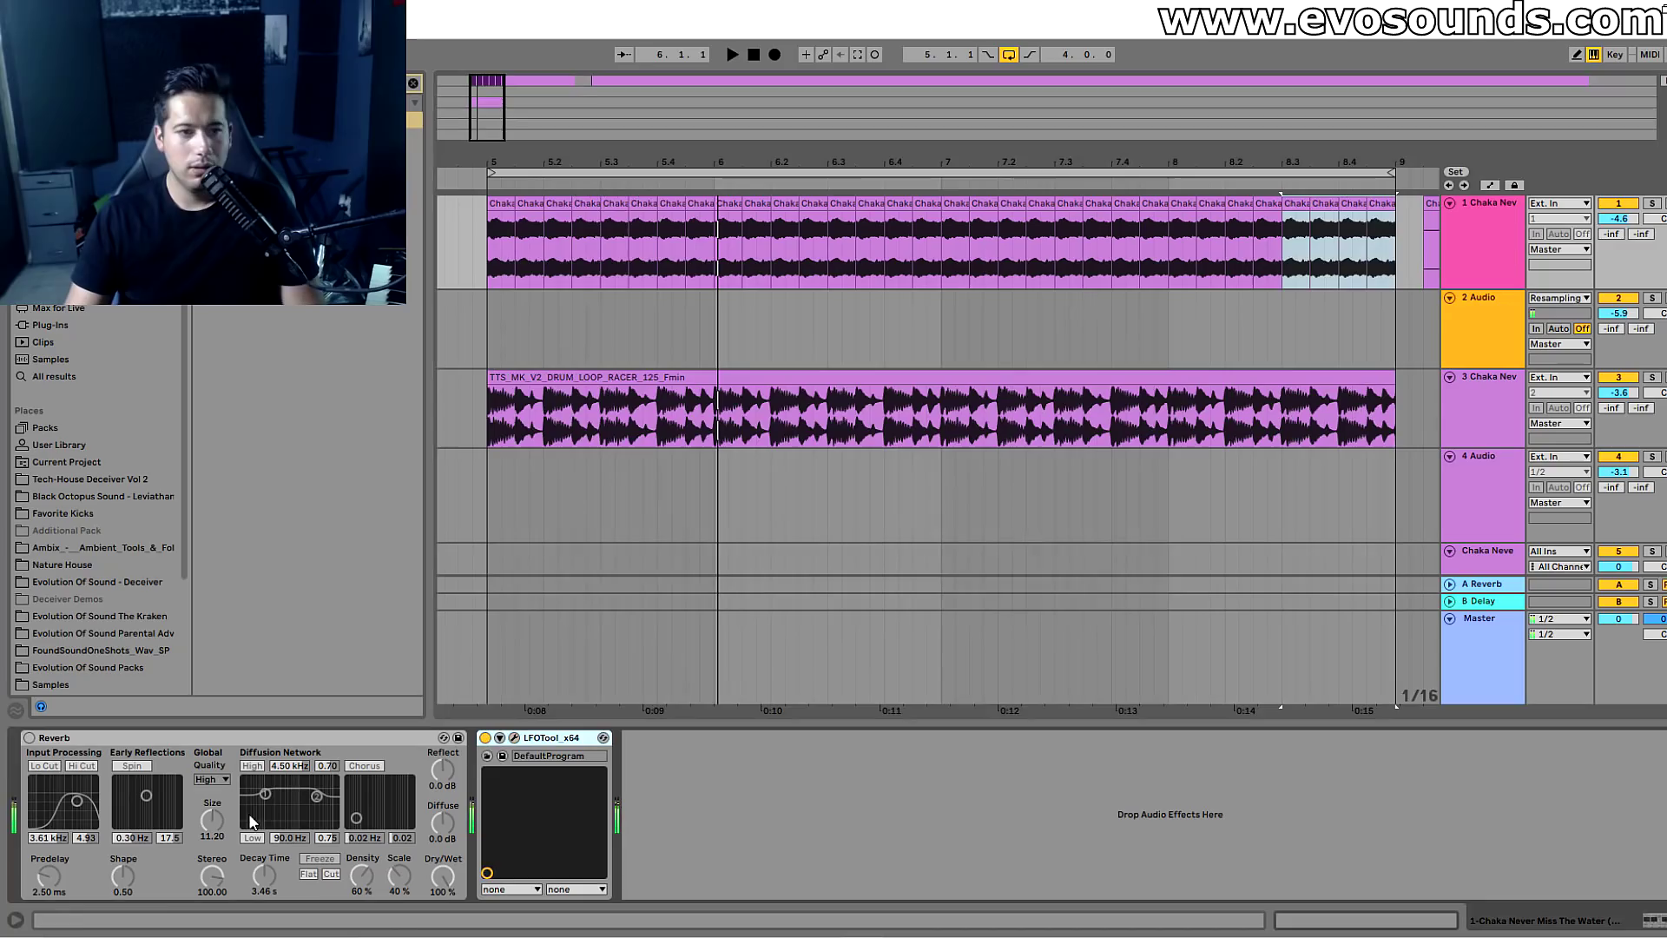
Turn on track 1's Reverb with size 79.57, dry/wet 55% and the input filter at 794 Hz.
click(29, 738)
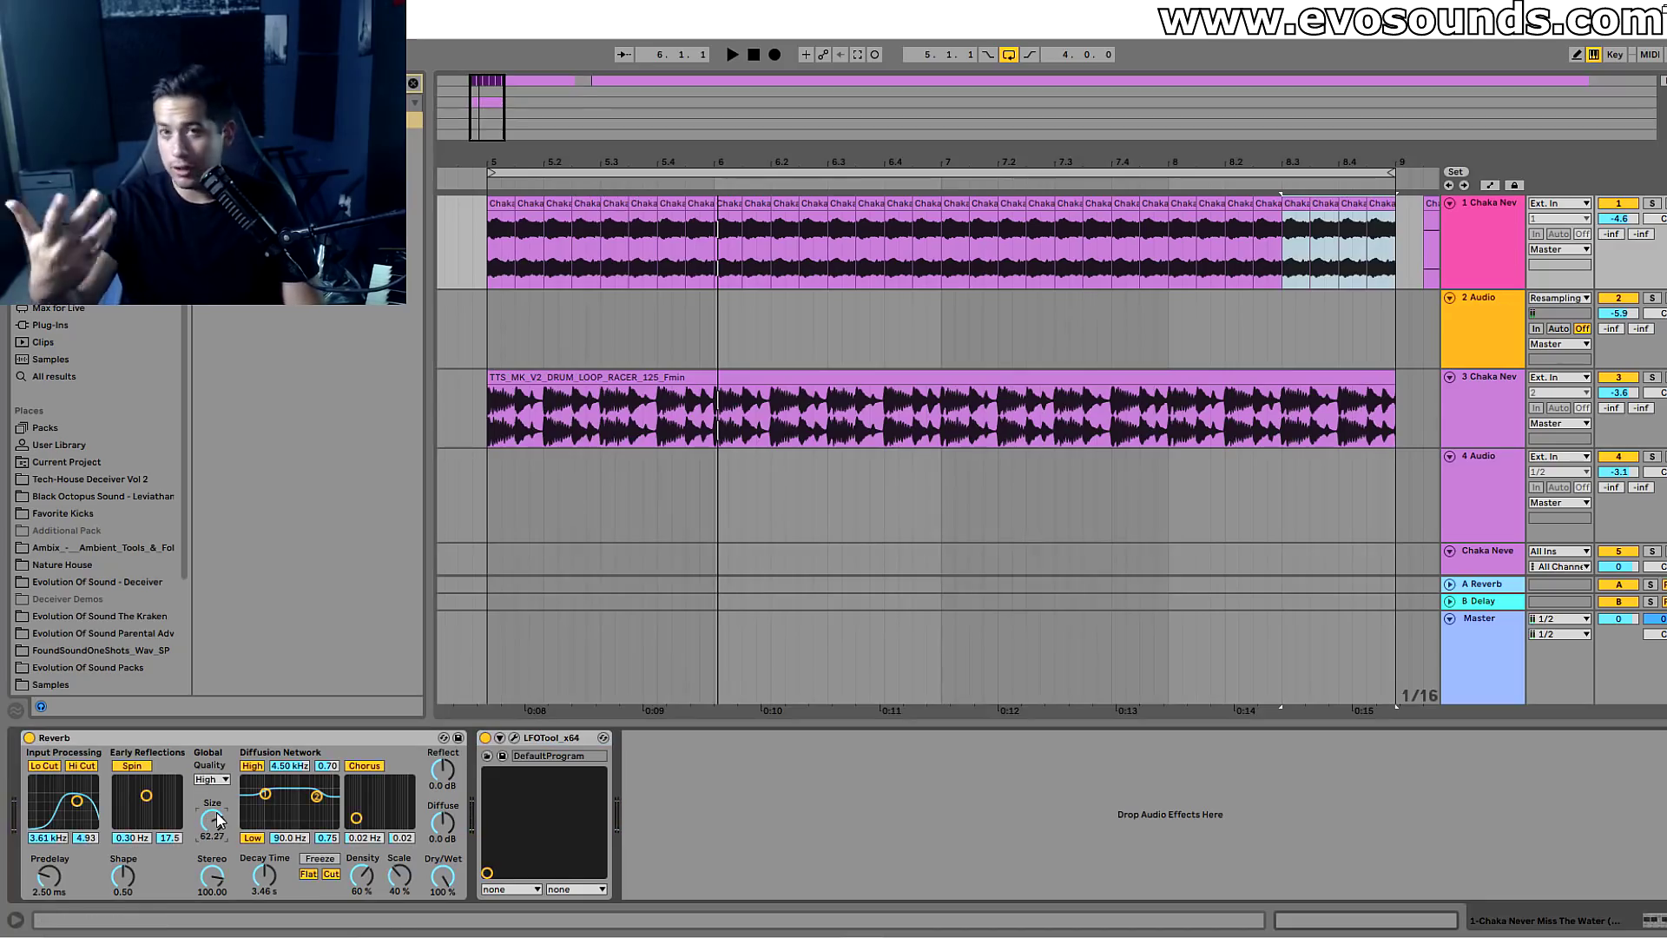
drag(217, 819, 217, 803)
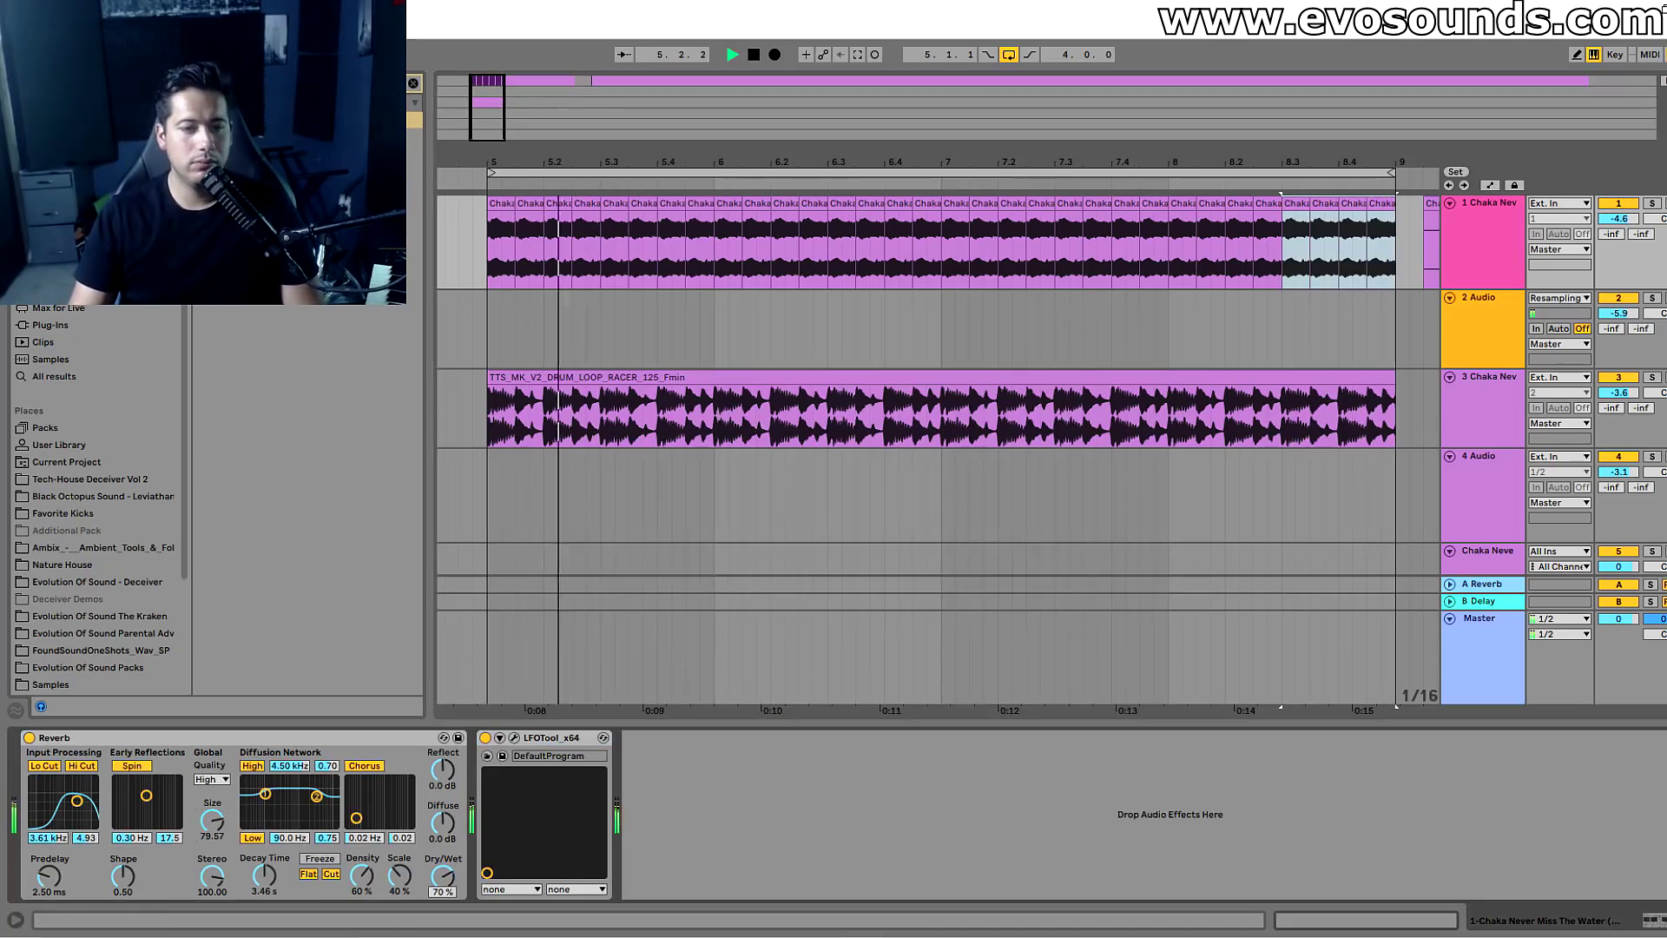
drag(443, 876, 443, 882)
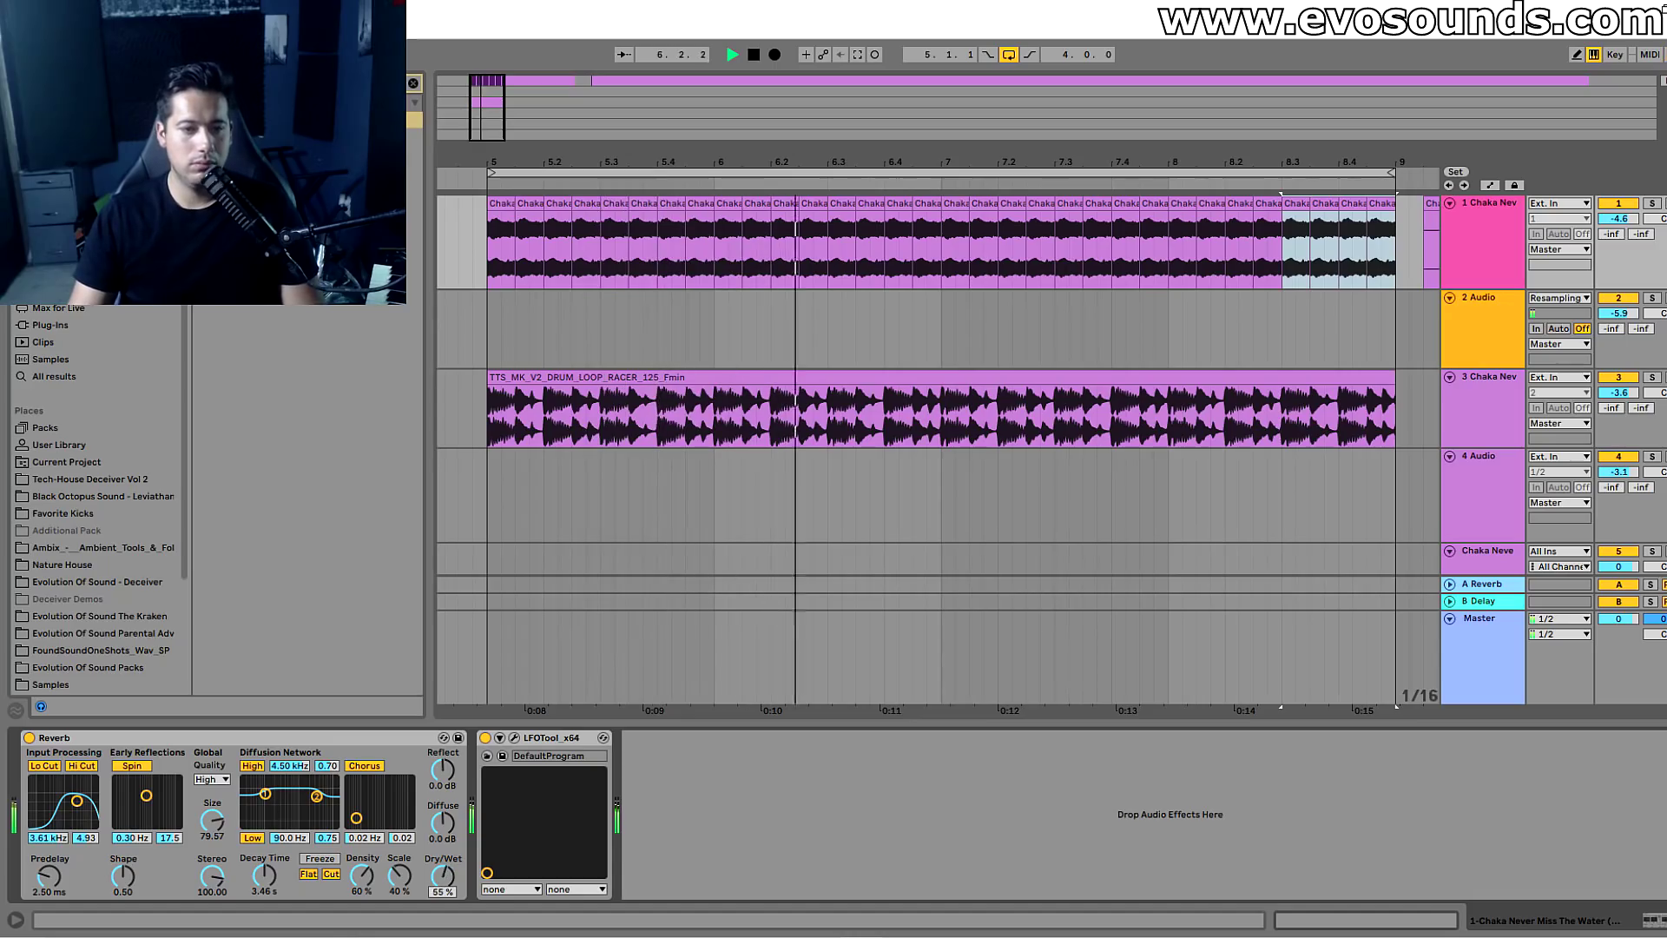
drag(76, 800, 61, 798)
Insert an Auto Pan between Reverb and LFOTool on track 1 with amount 87.3% and rate 1/4, and play the loop.
click(413, 85)
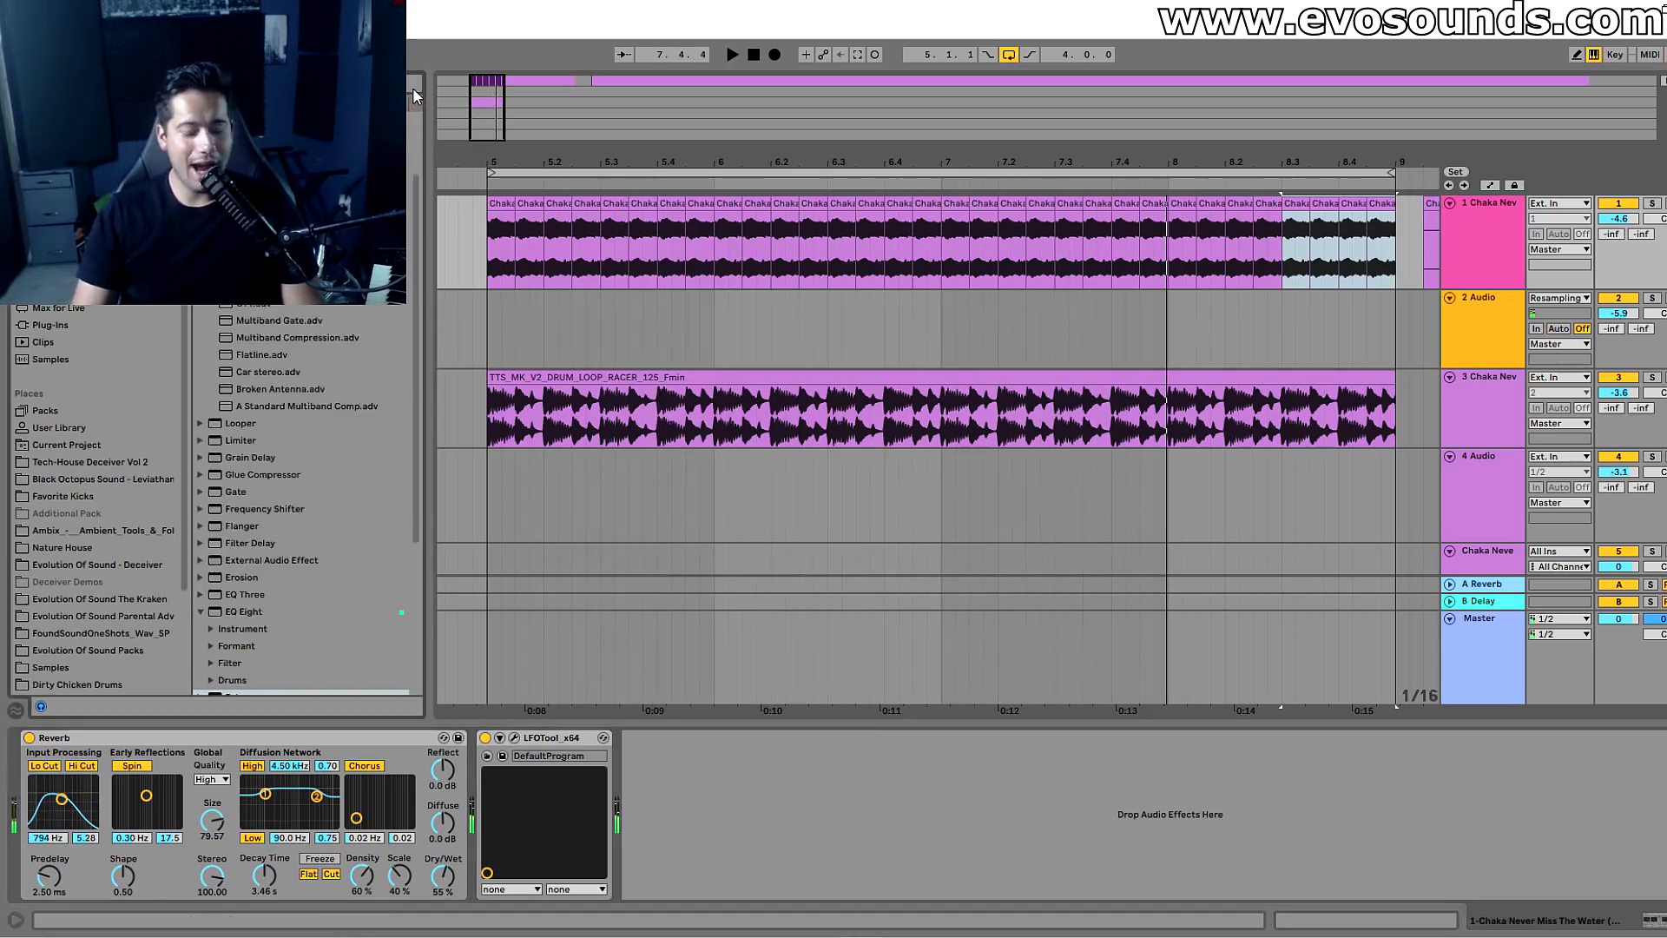
text(eq)
drag(663, 587, 499, 796)
key(space)
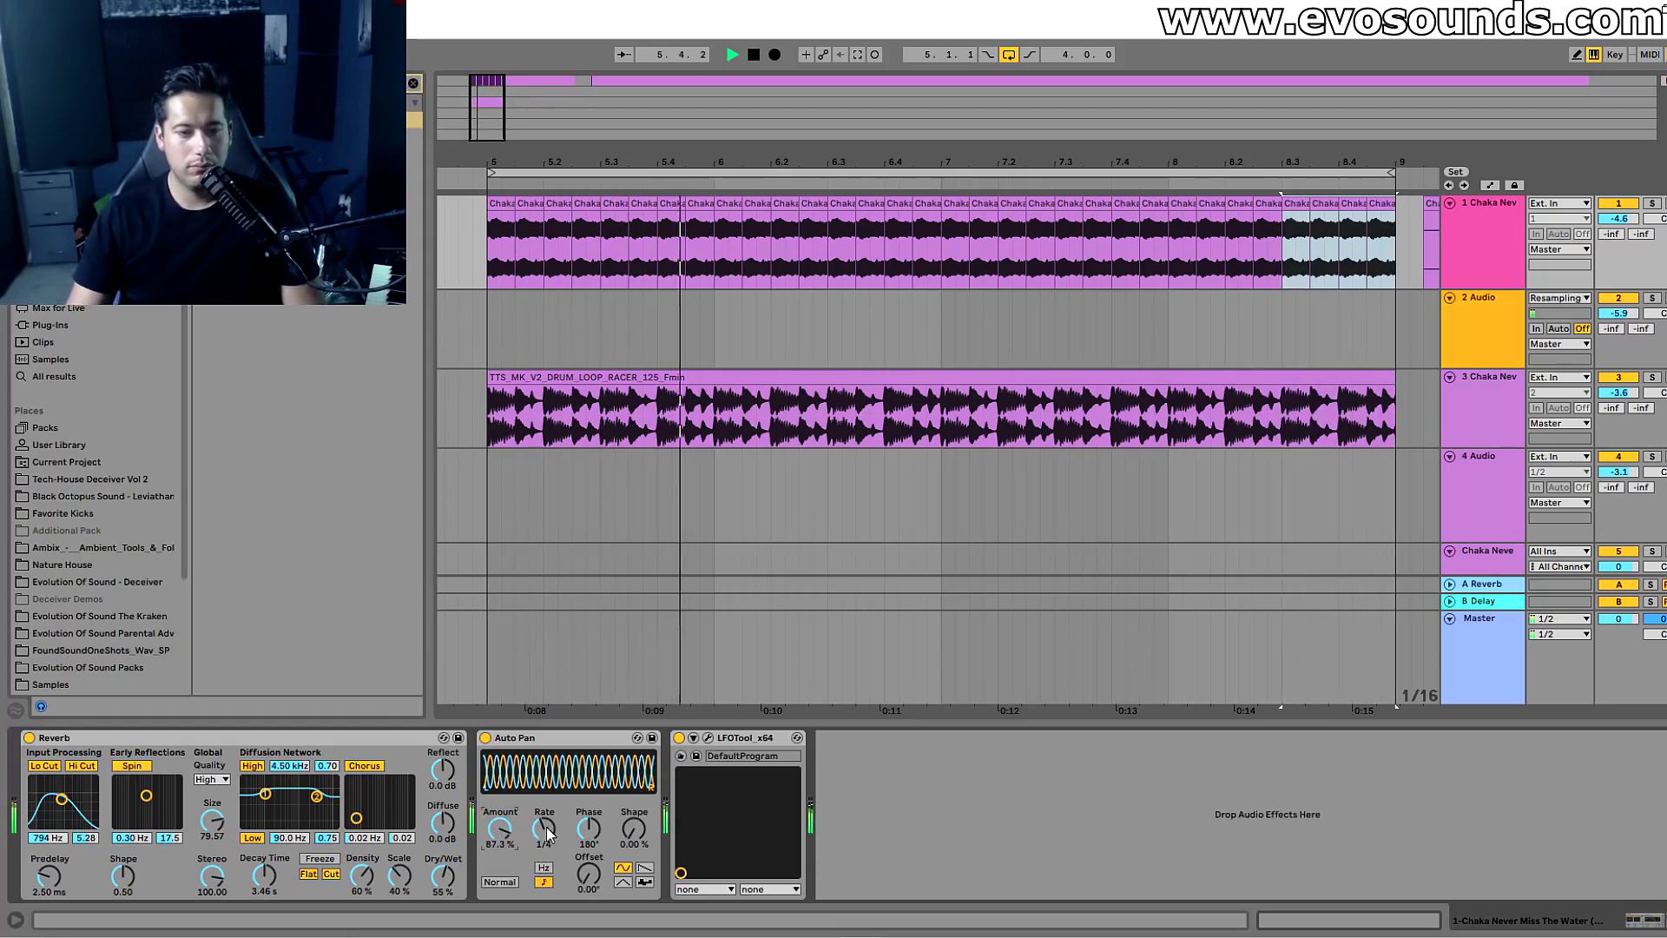
Insert another Auto Pan right after the Reverb, with a sawtooth waveform, amount 92.1% and phase 0°.
click(414, 84)
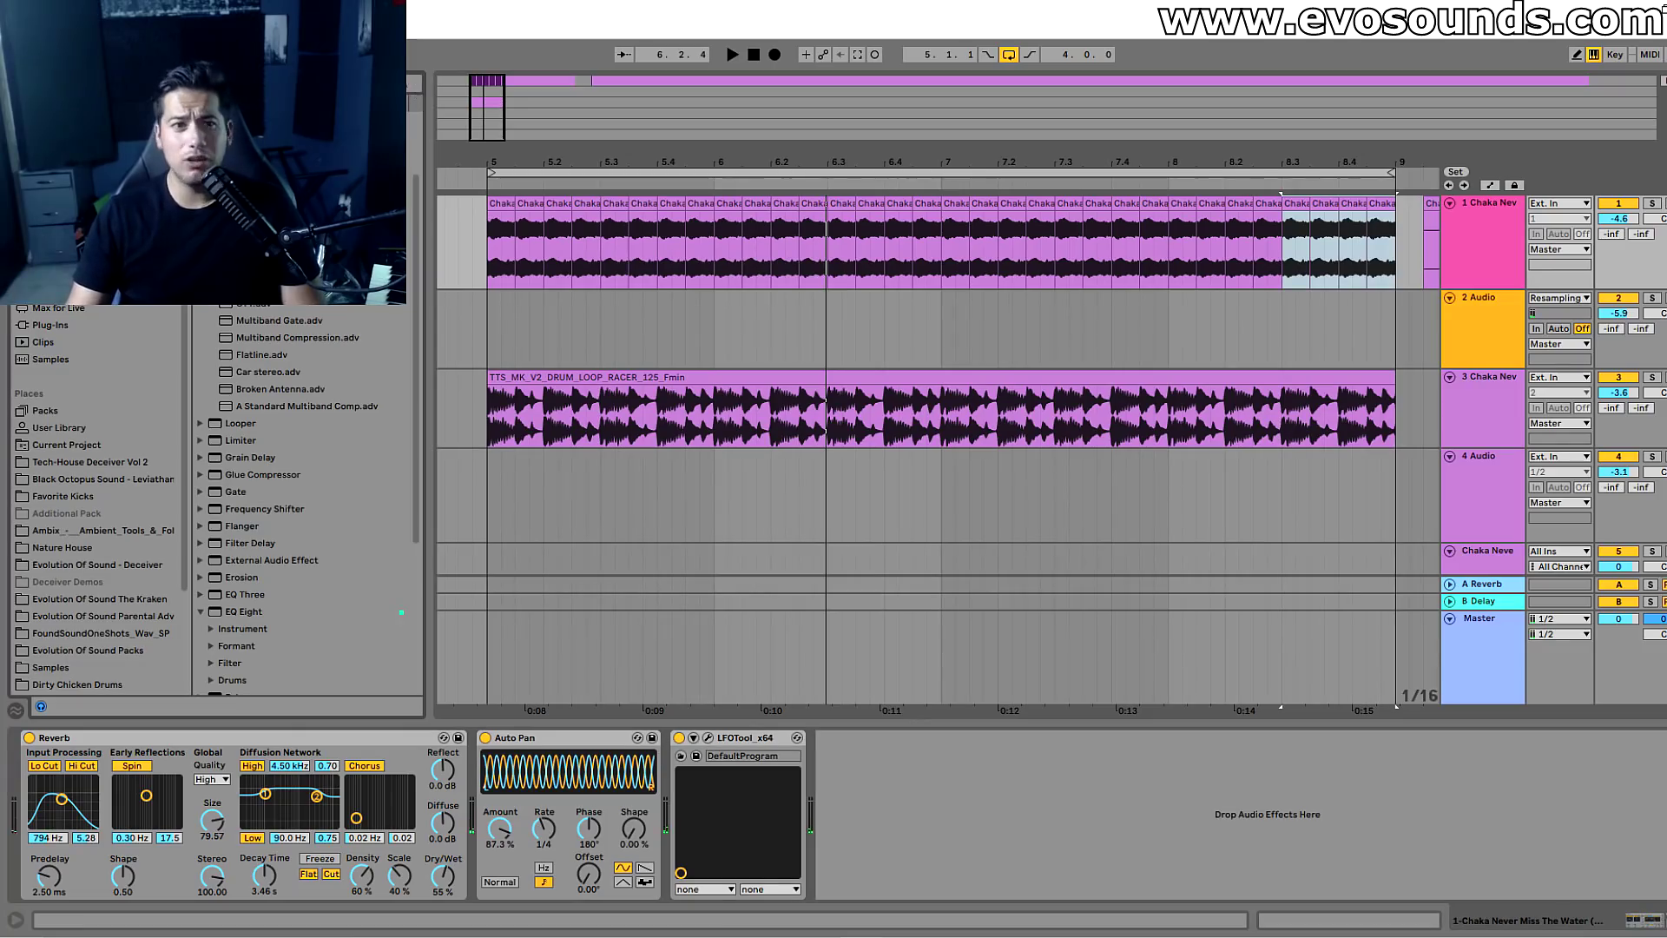
text(eq)
drag(286, 119, 573, 793)
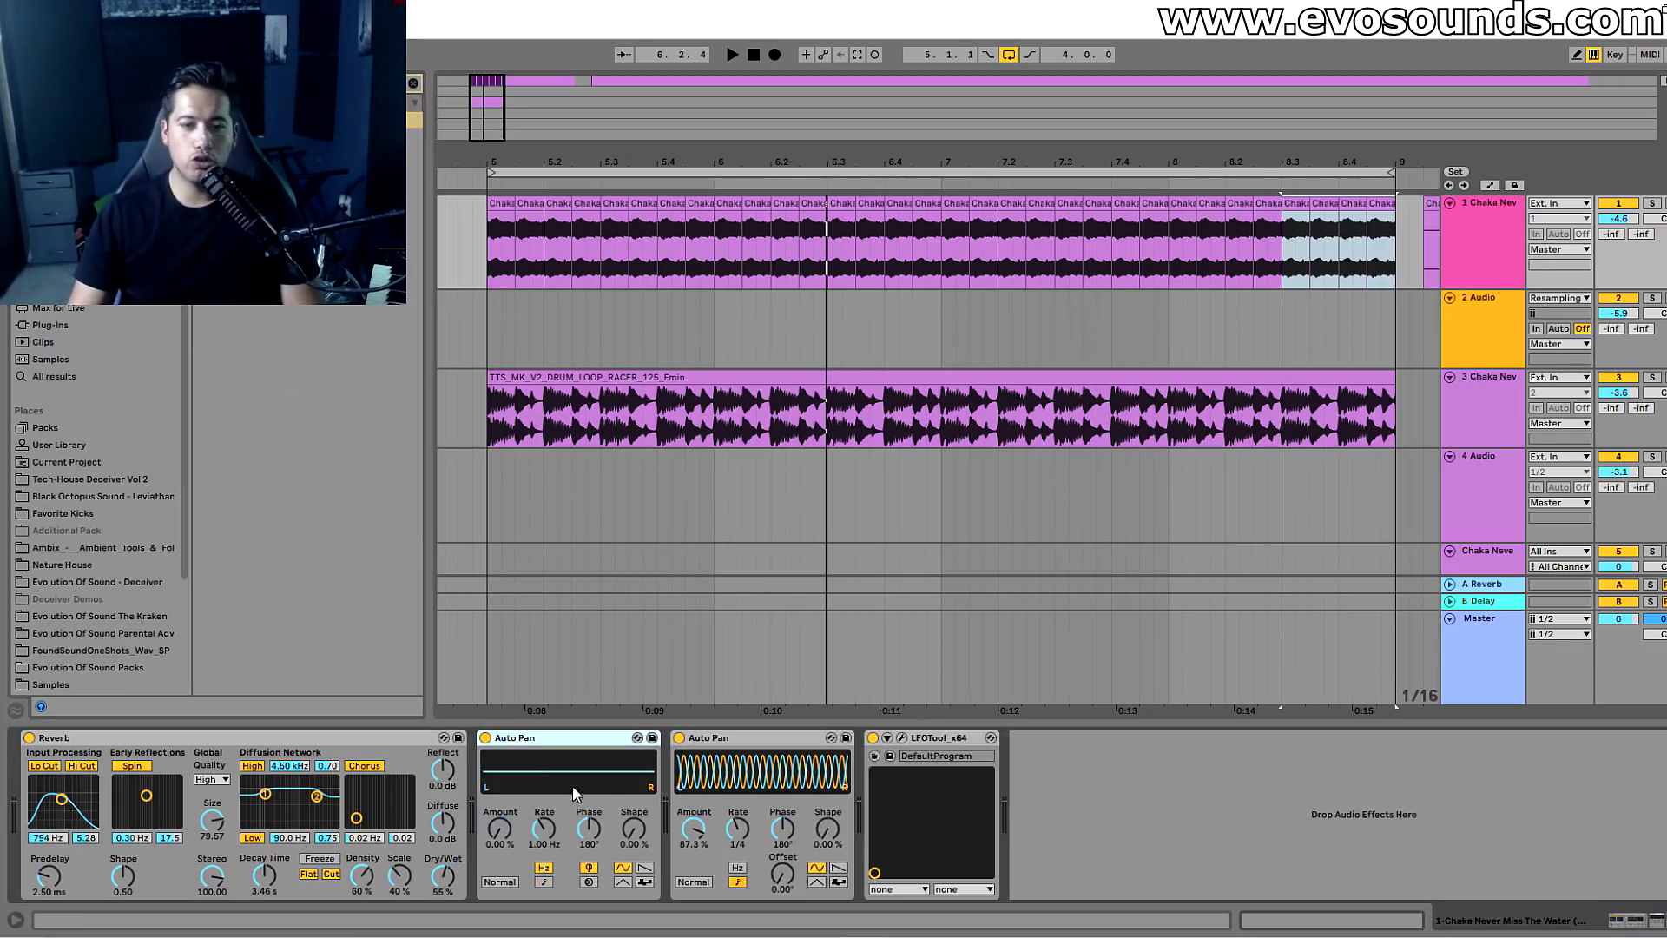
click(642, 869)
drag(510, 840, 511, 764)
drag(589, 829, 588, 903)
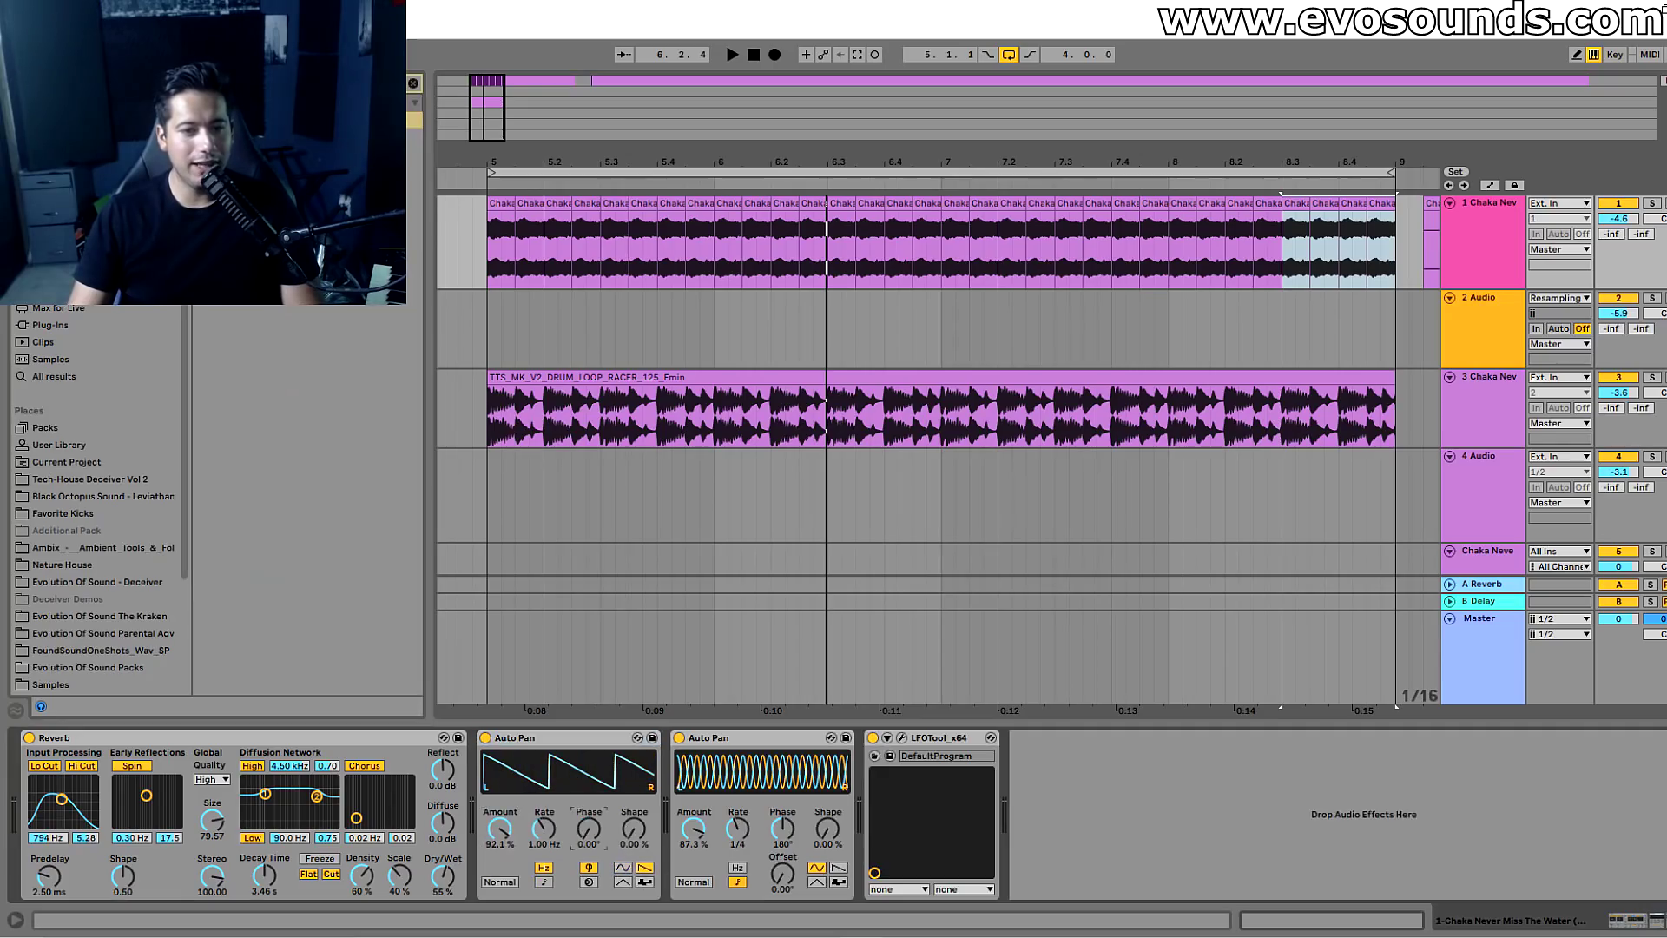
Switch the sawtooth Auto Pan to a tempo-synced rate of 1/16 and play the loop.
click(543, 881)
drag(543, 829, 546, 856)
key(space)
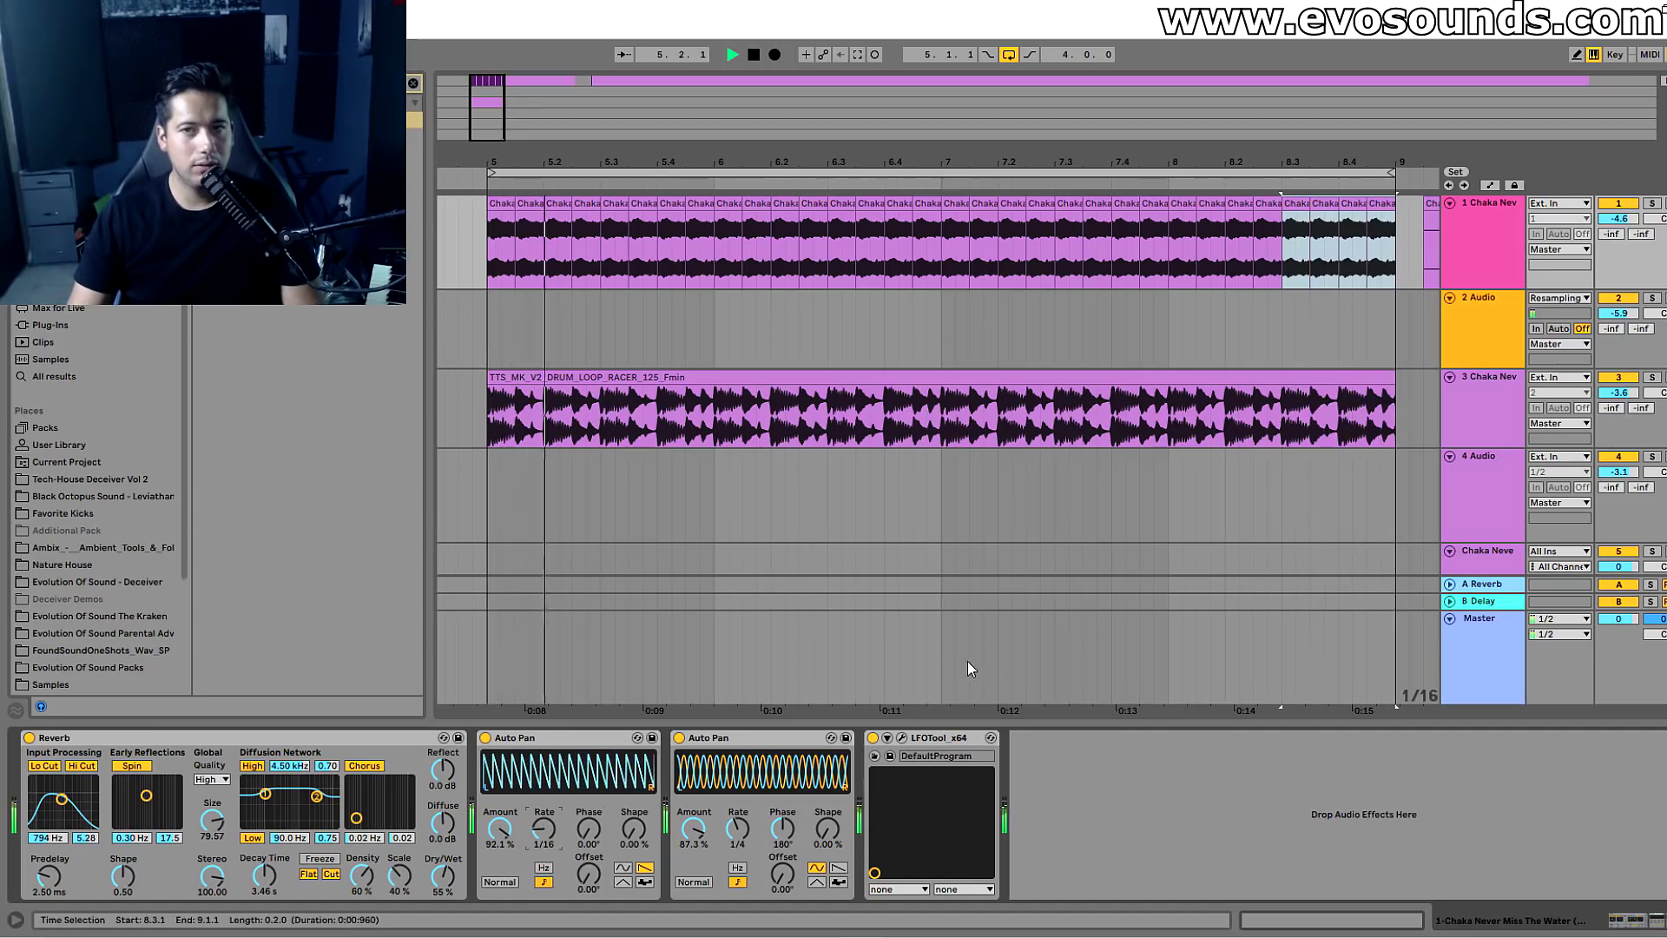
Change the sawtooth Auto Pan's rate to 1/8 and set track 1's volume to -1.0 dB while playing the loop.
drag(1618, 218, 1619, 184)
key(space)
mouse_move(543, 830)
mouse_down()
mouse_move(543, 803)
mouse_move(540, 827)
mouse_up()
key(space)
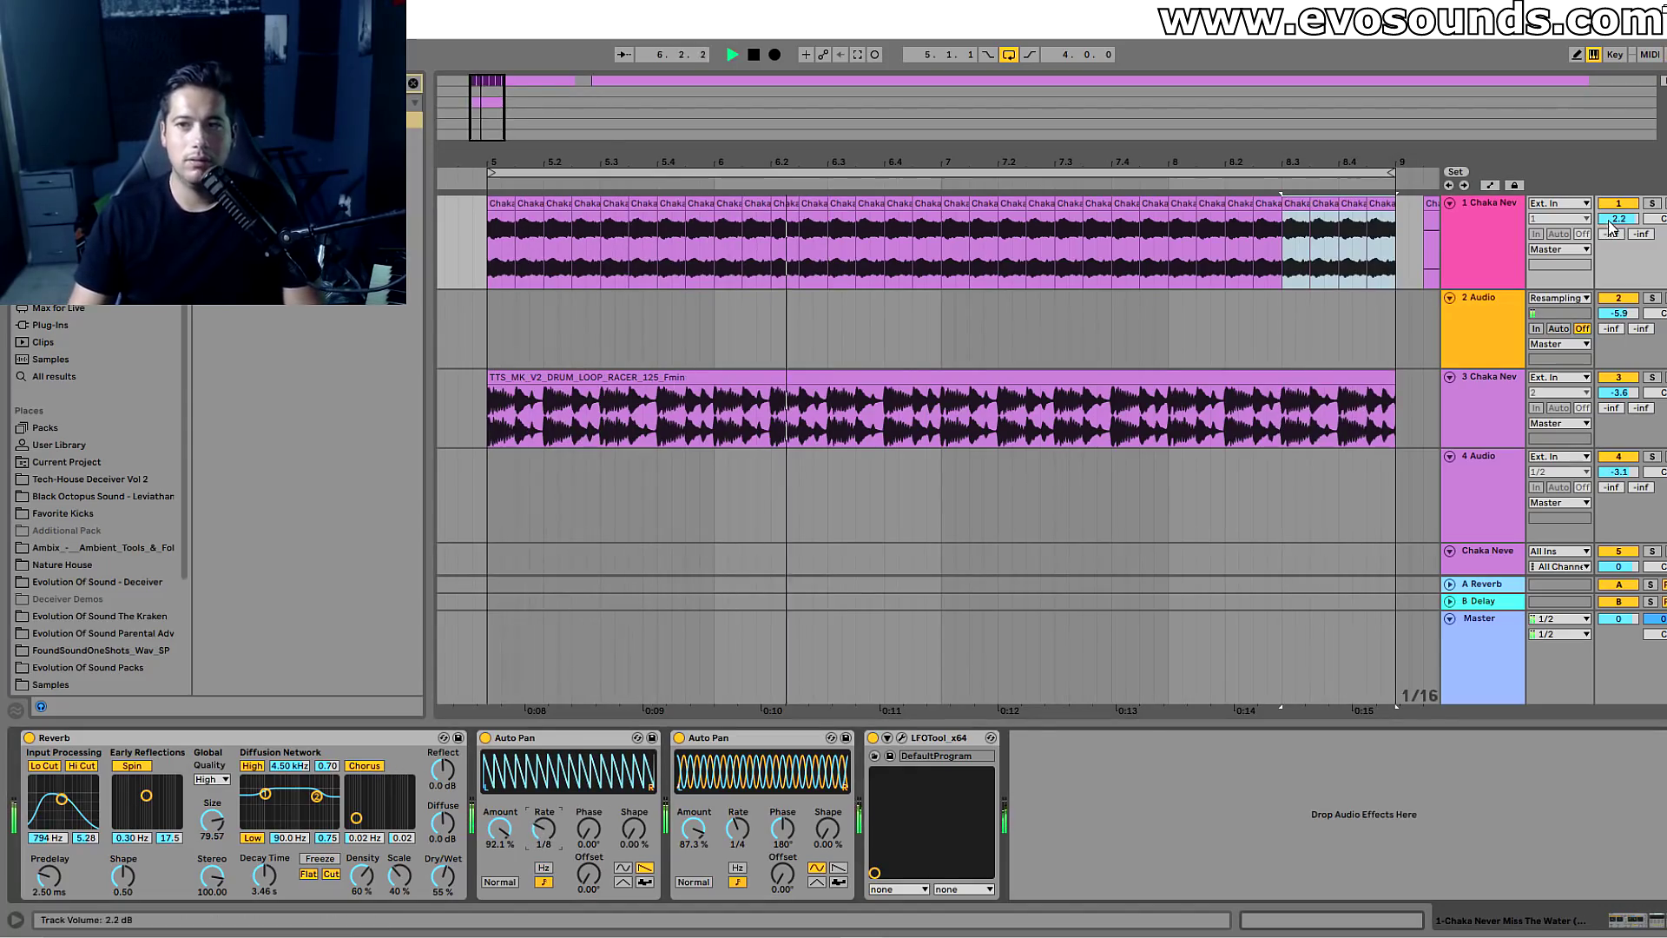
drag(1610, 228, 1611, 252)
key(space)
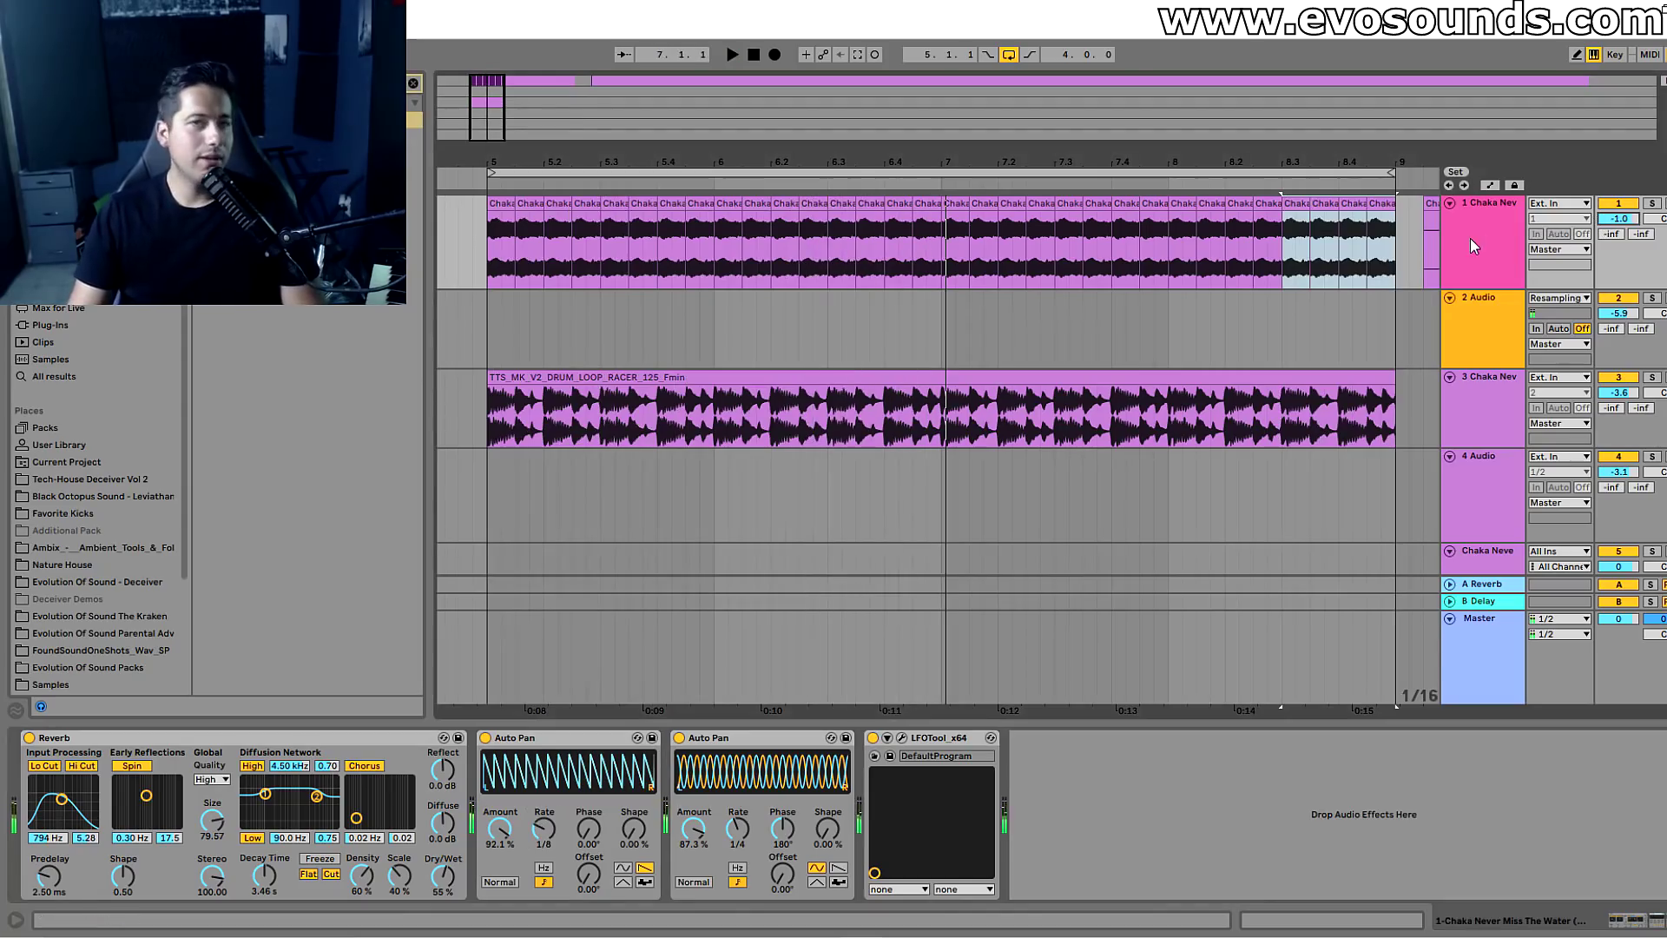
Delete both Auto Pans and the Reverb from track 1, keeping only LFOTool.
click(738, 738)
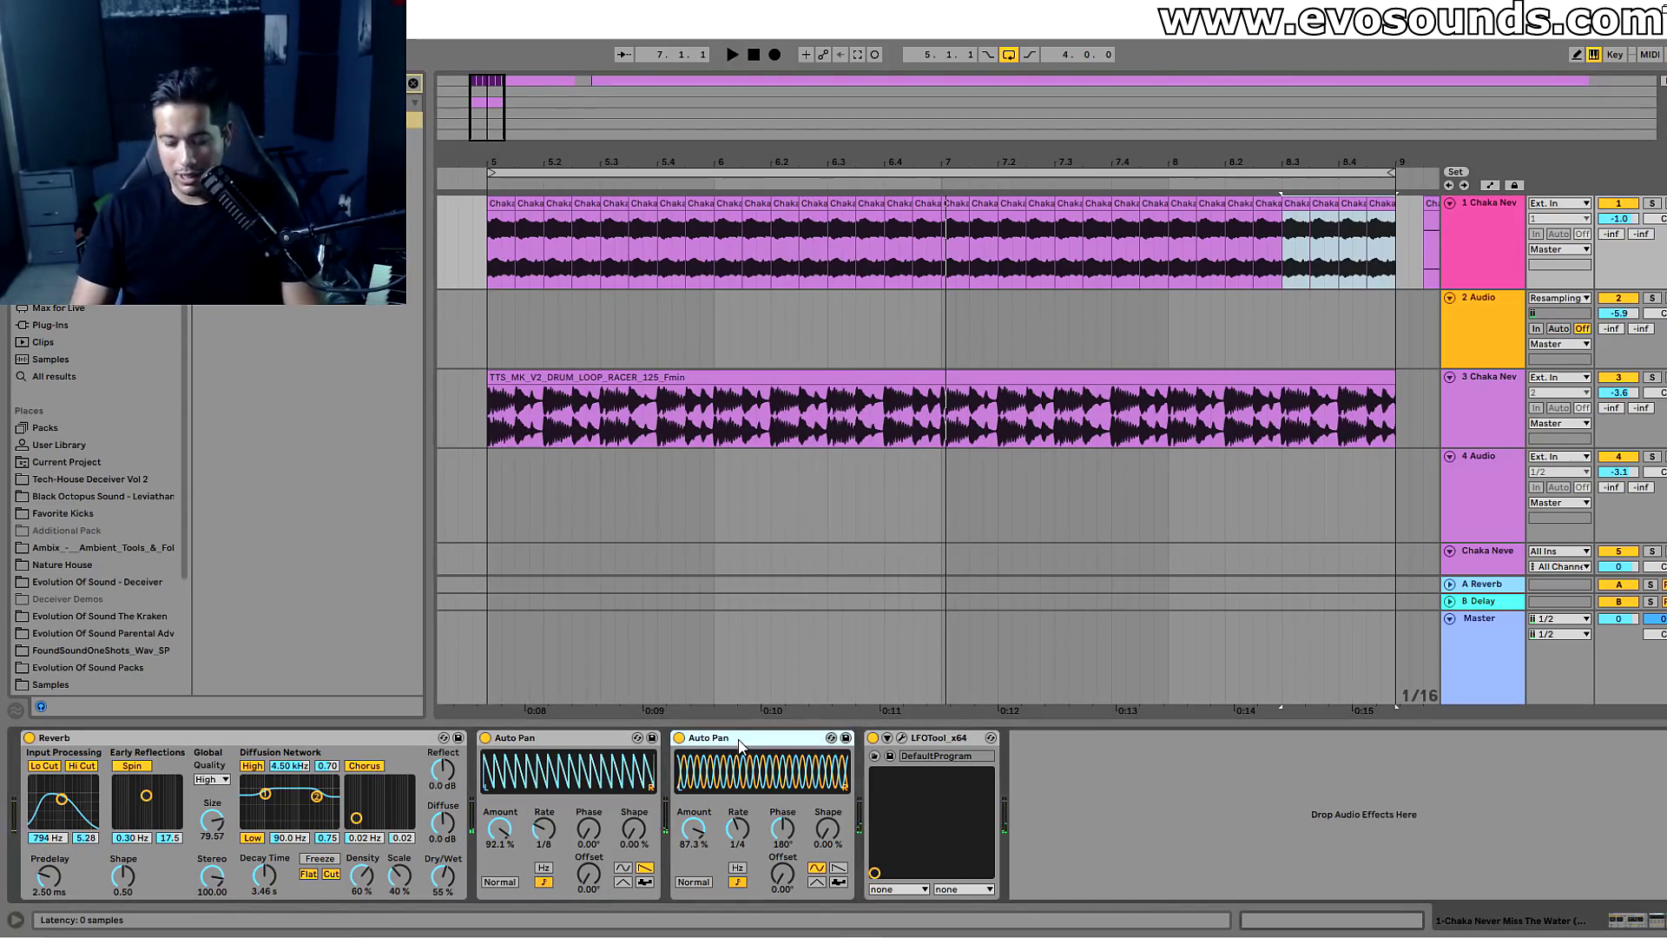
key(Delete)
key(Delete)
key(Delete)
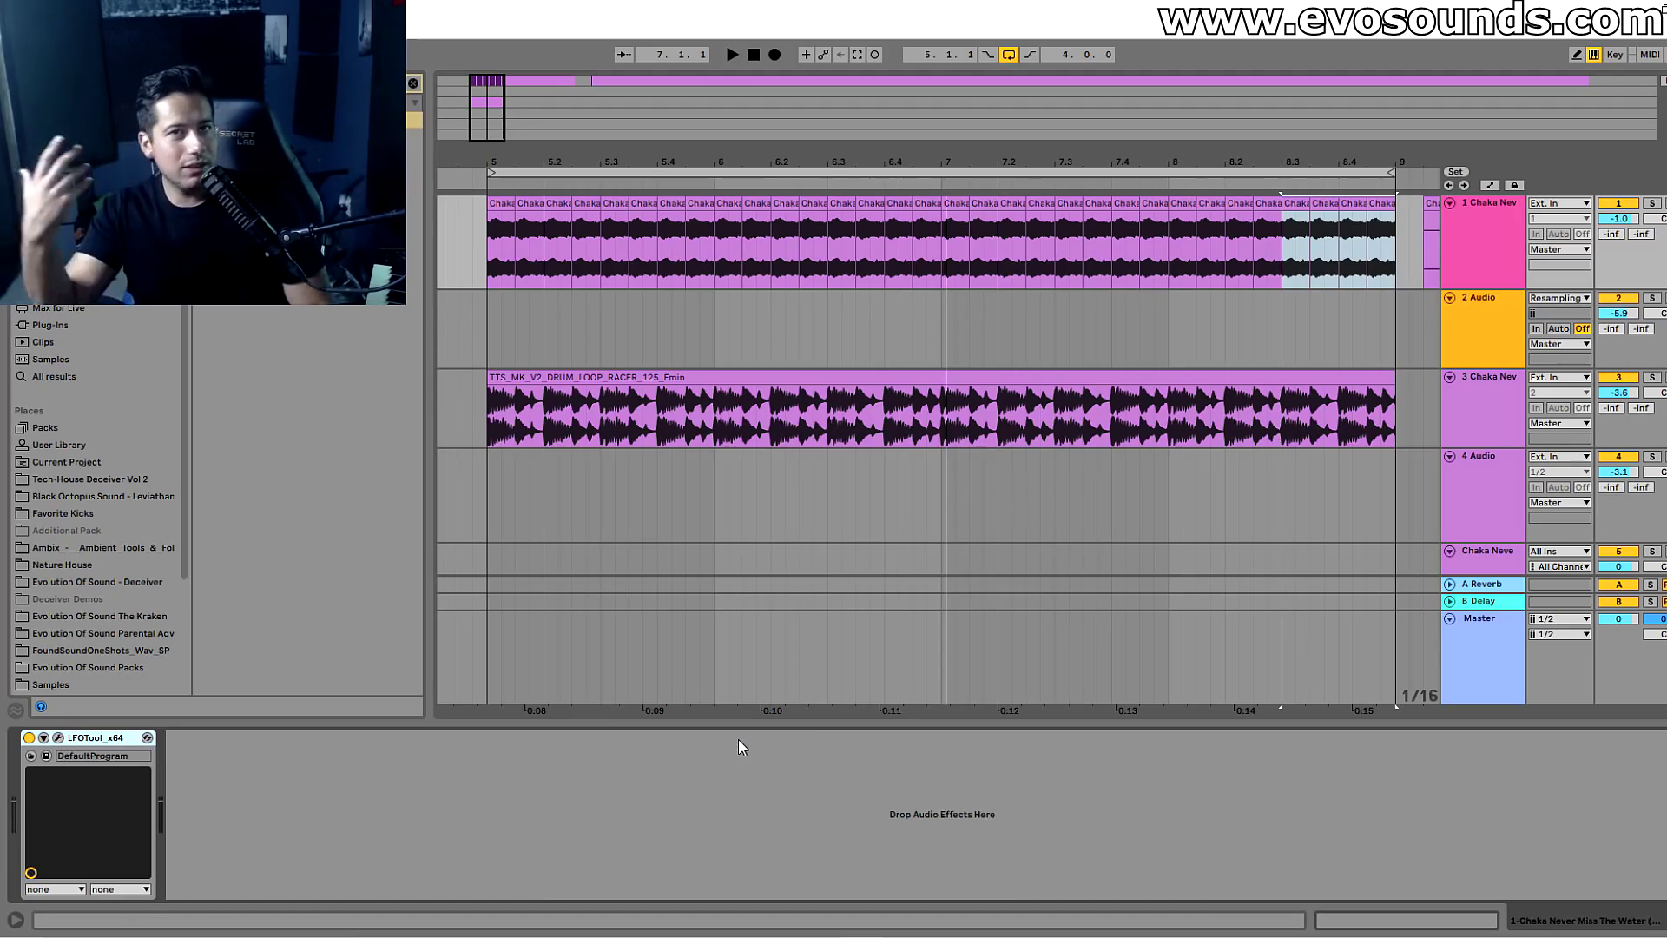
drag(483, 130, 488, 145)
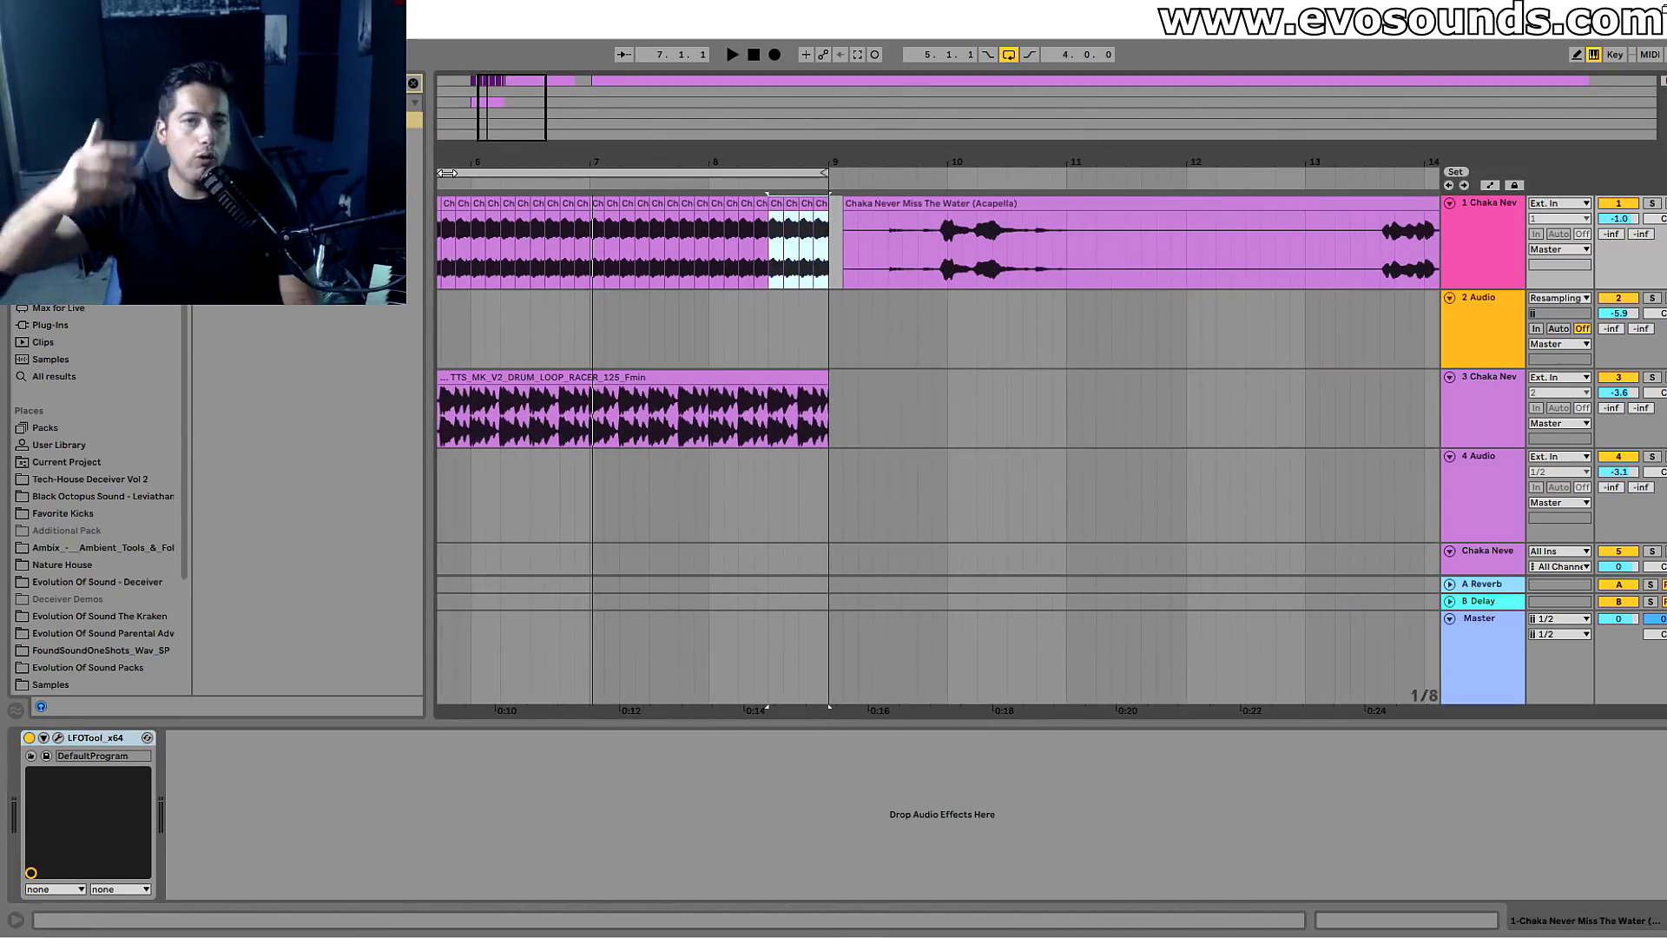
drag(529, 108, 507, 112)
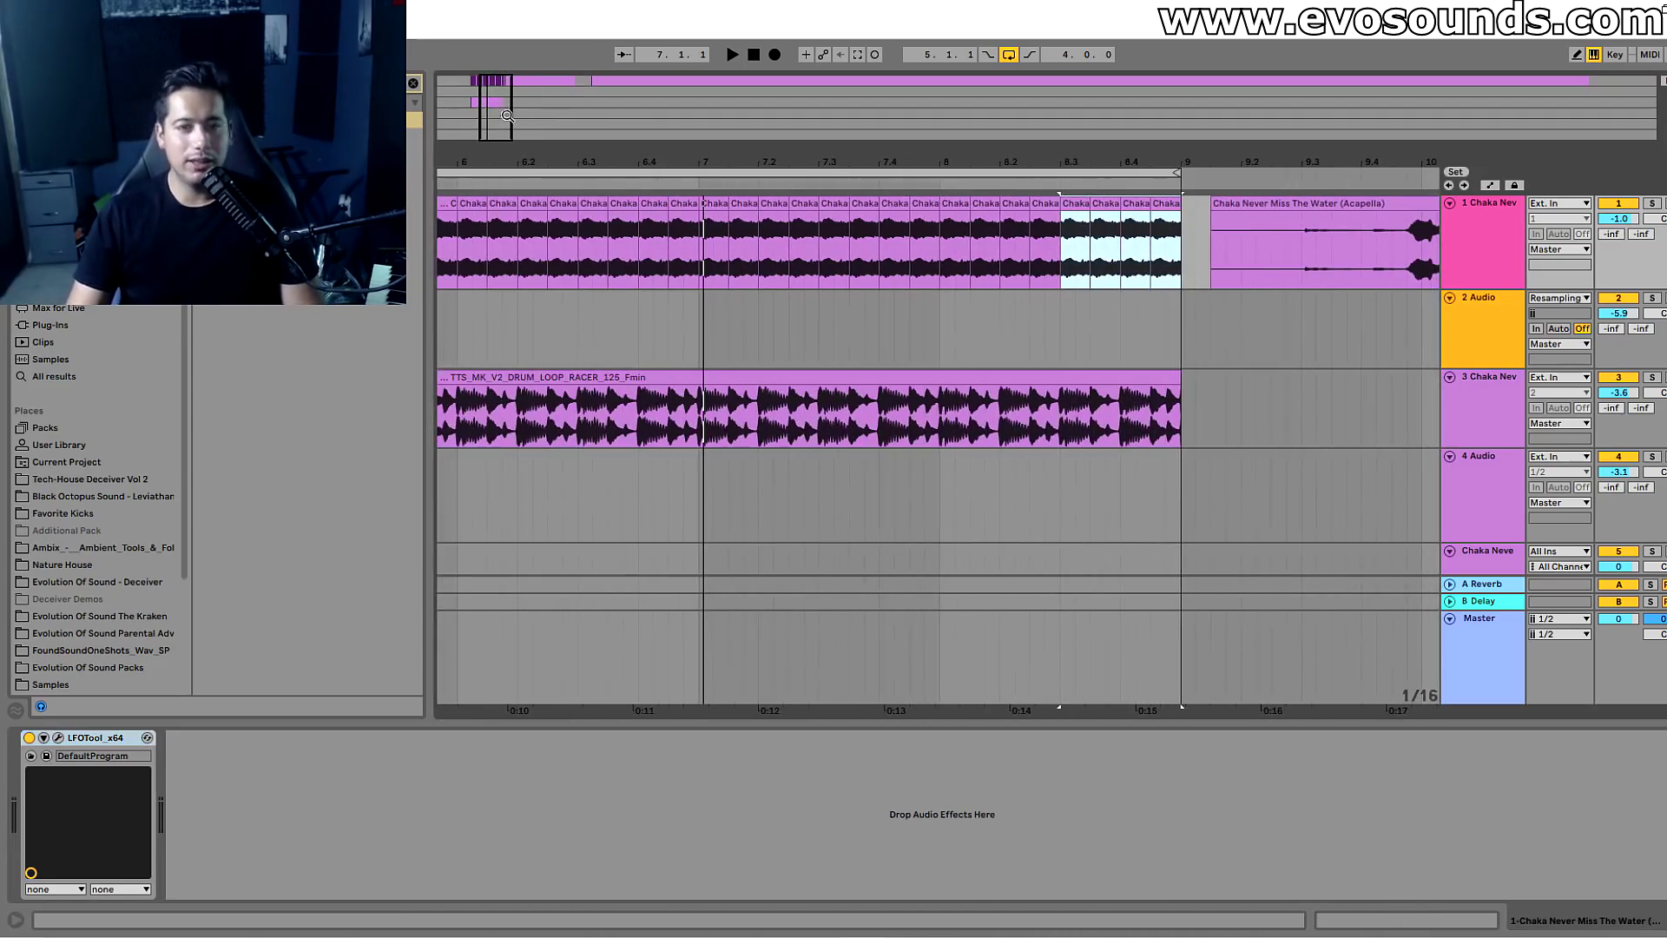